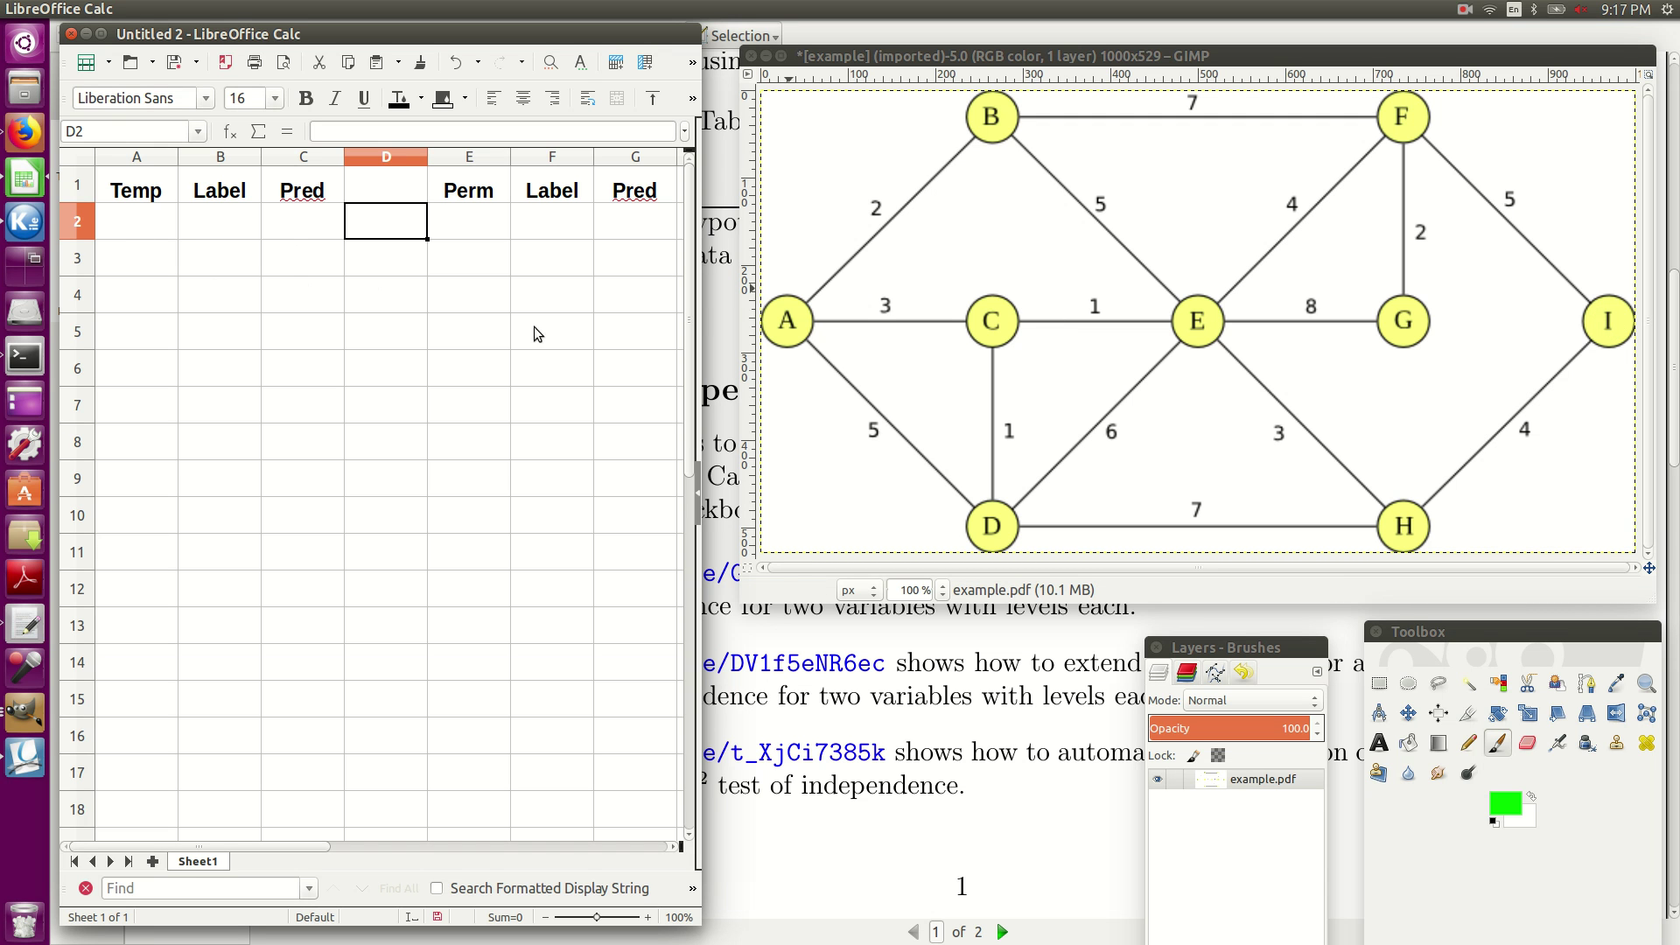
Paint a green circle around start node A in the GIMP graph image
left_click(791, 310)
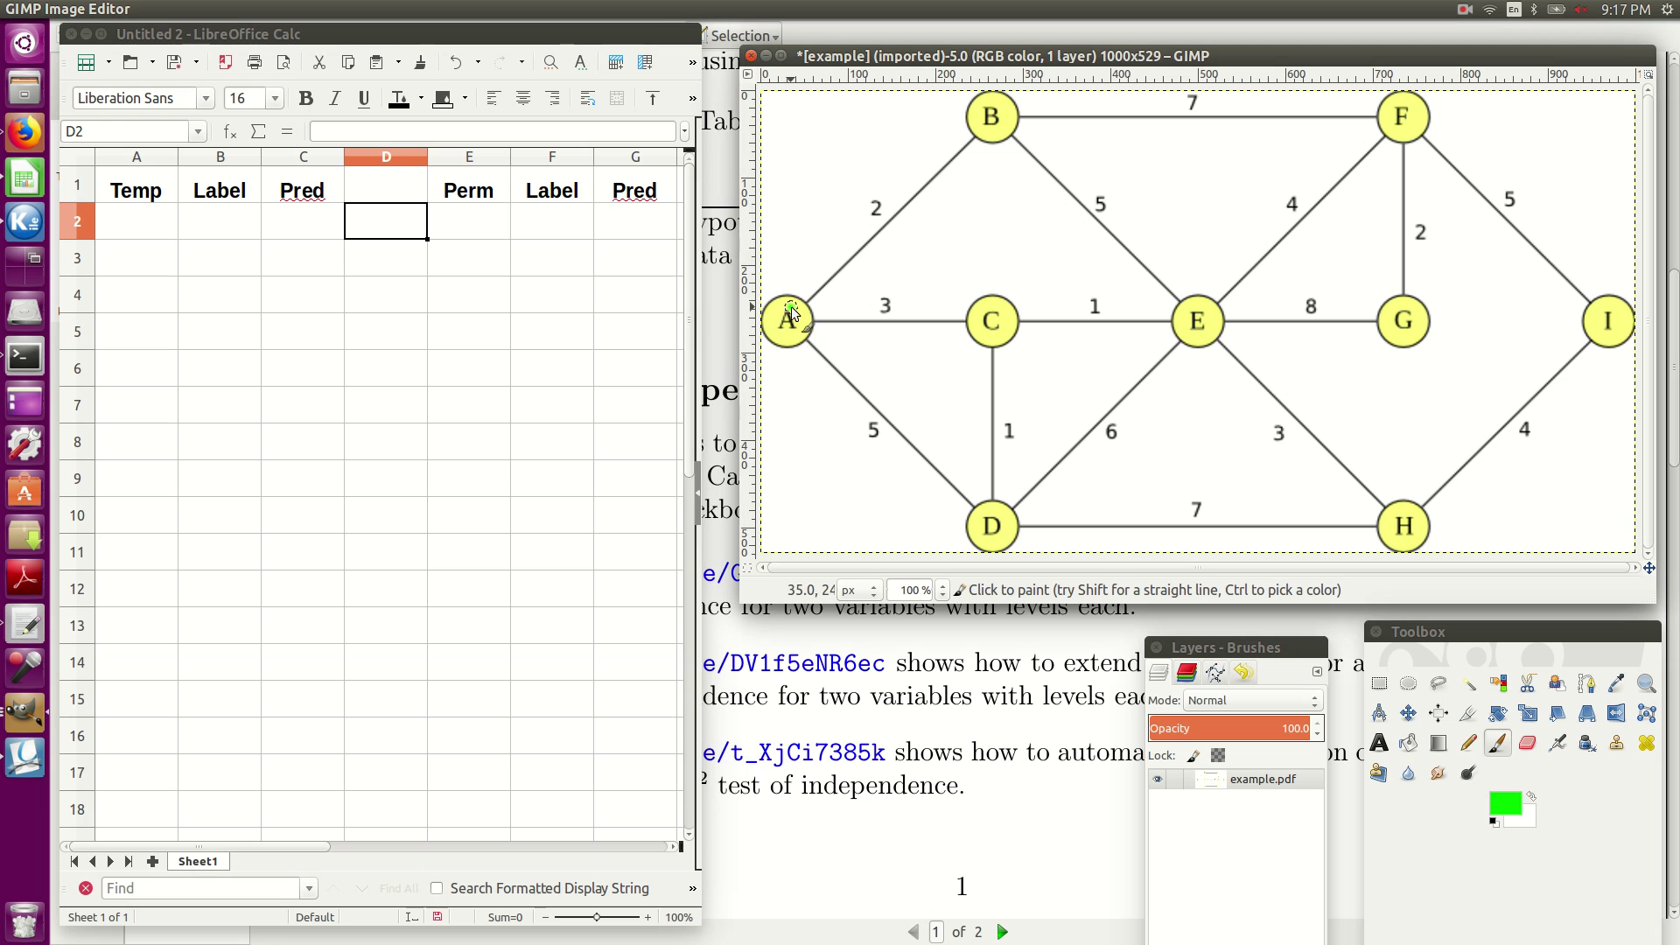
mouse_move(790, 311)
left_mouse_down()
mouse_move(774, 341)
mouse_move(805, 346)
mouse_move(792, 301)
left_mouse_up()
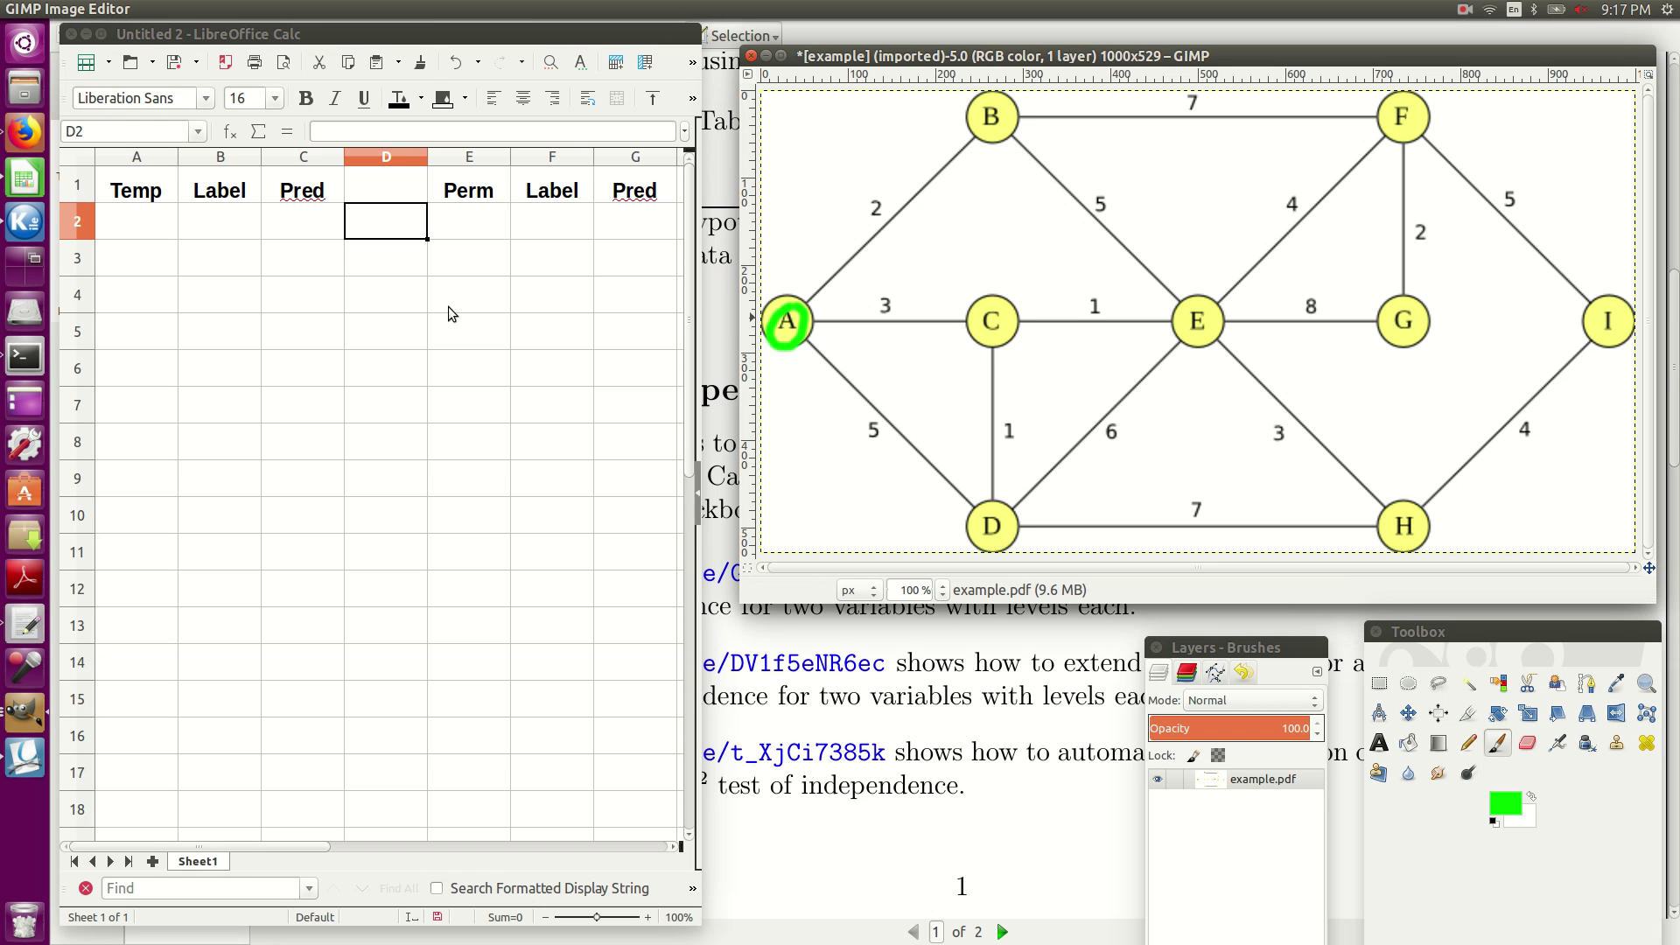
Enter predecessor A in cells C2, C3 and C4
left_click(299, 227)
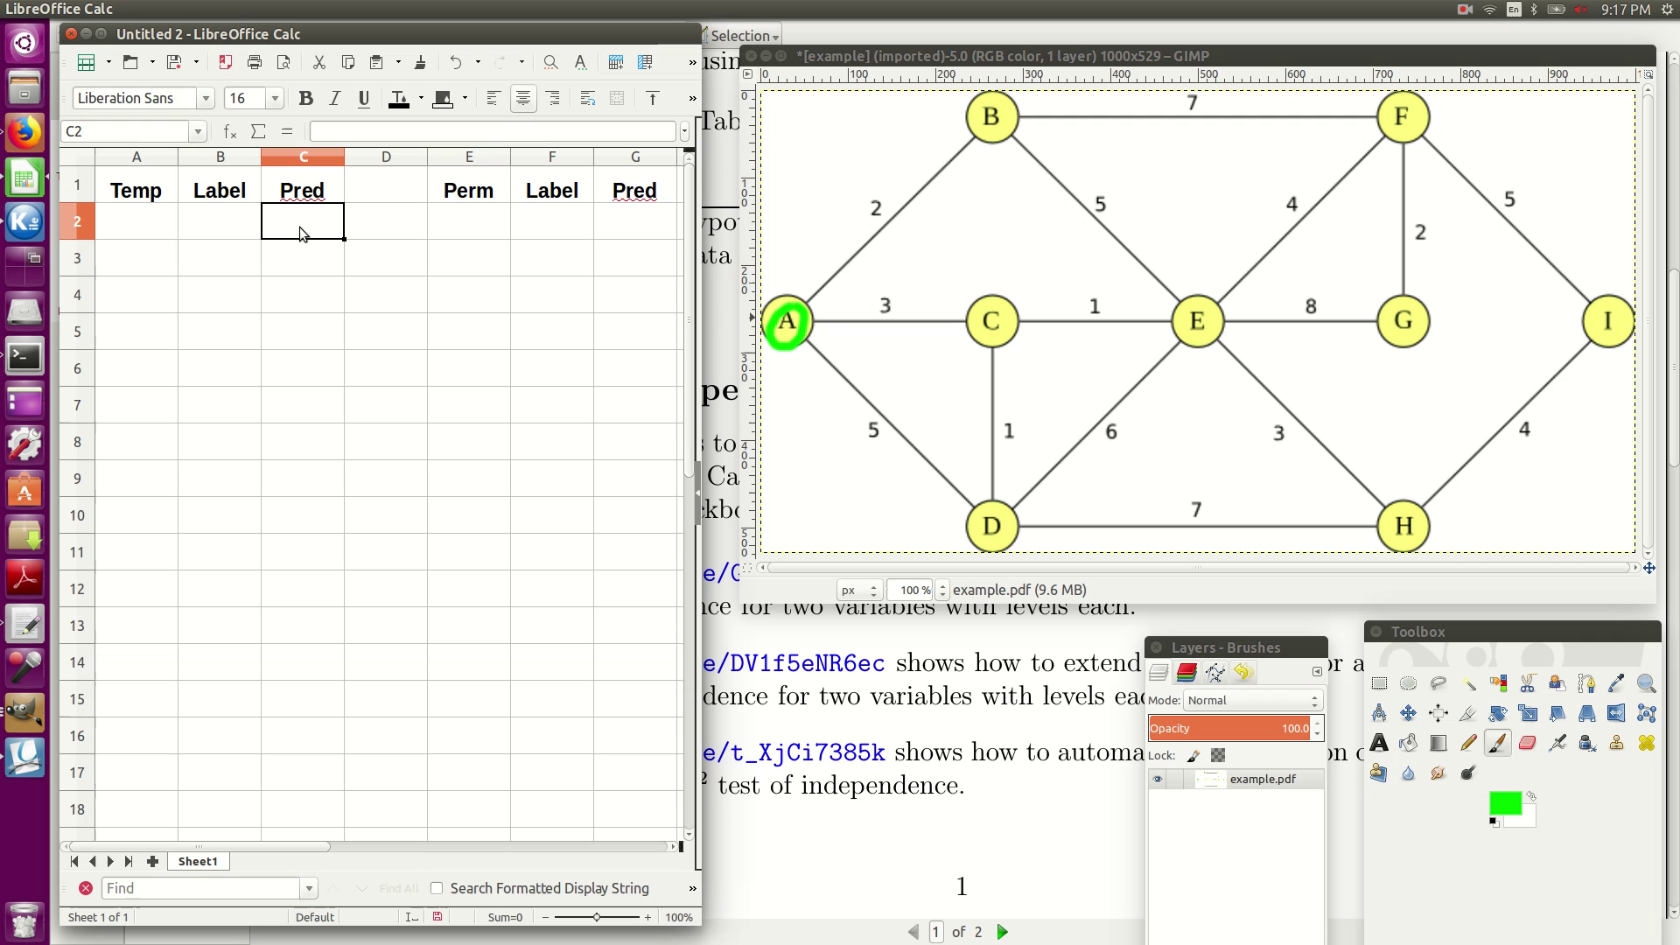
type("A")
key("Return")
type("A")
key("Return")
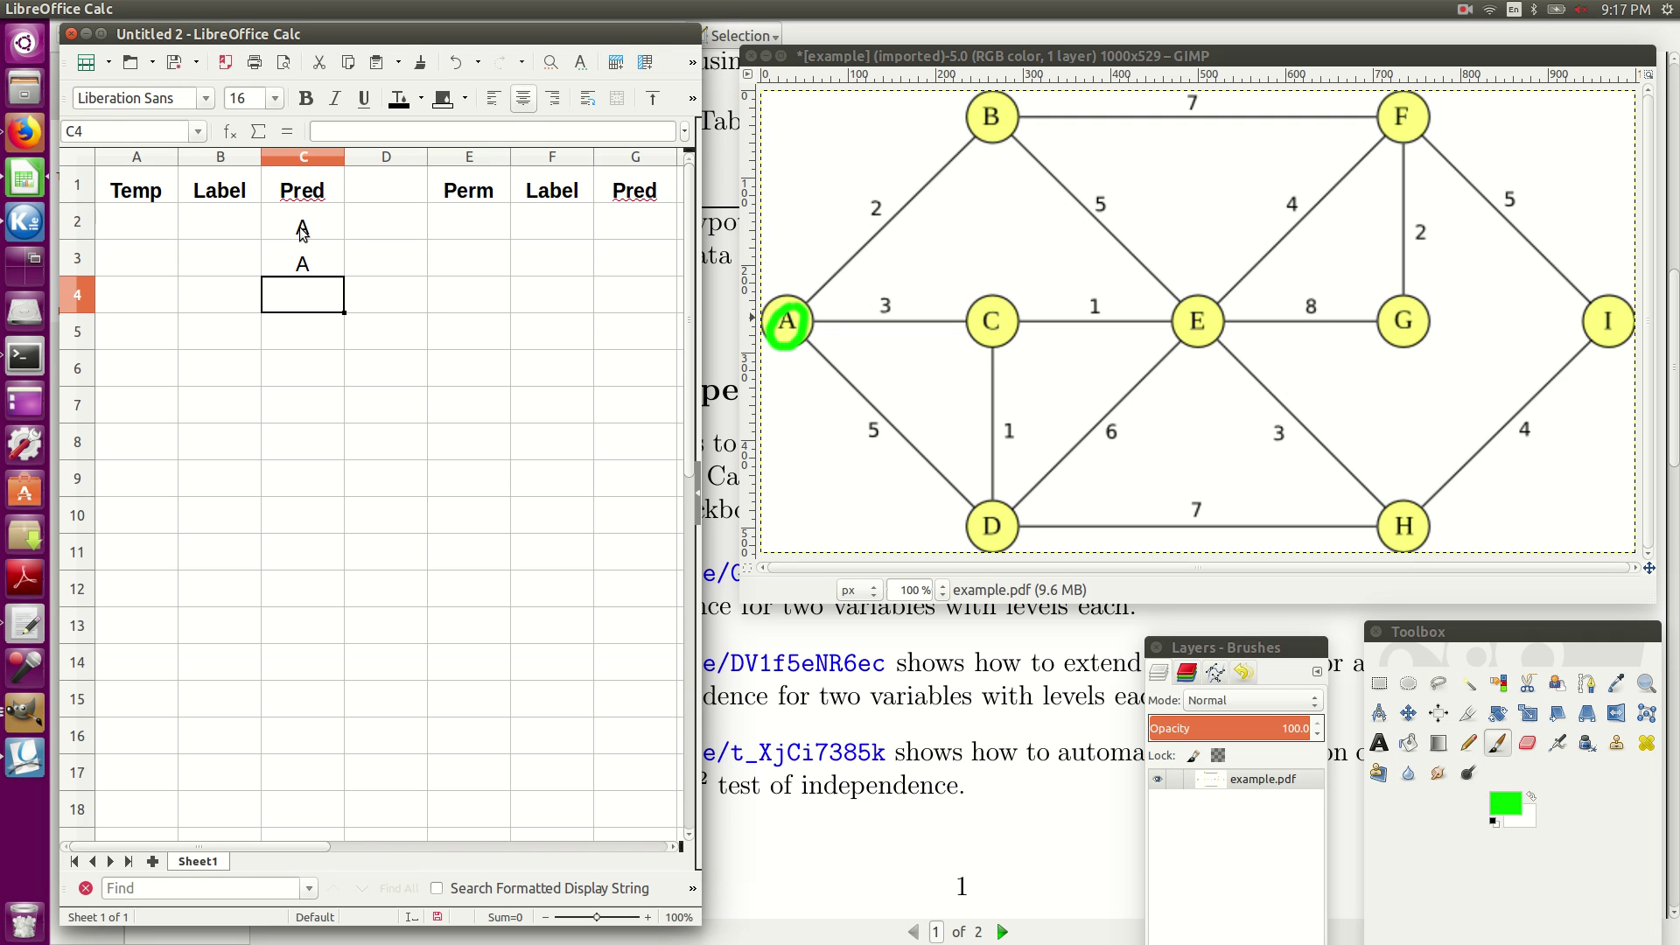
type("A")
key("Return")
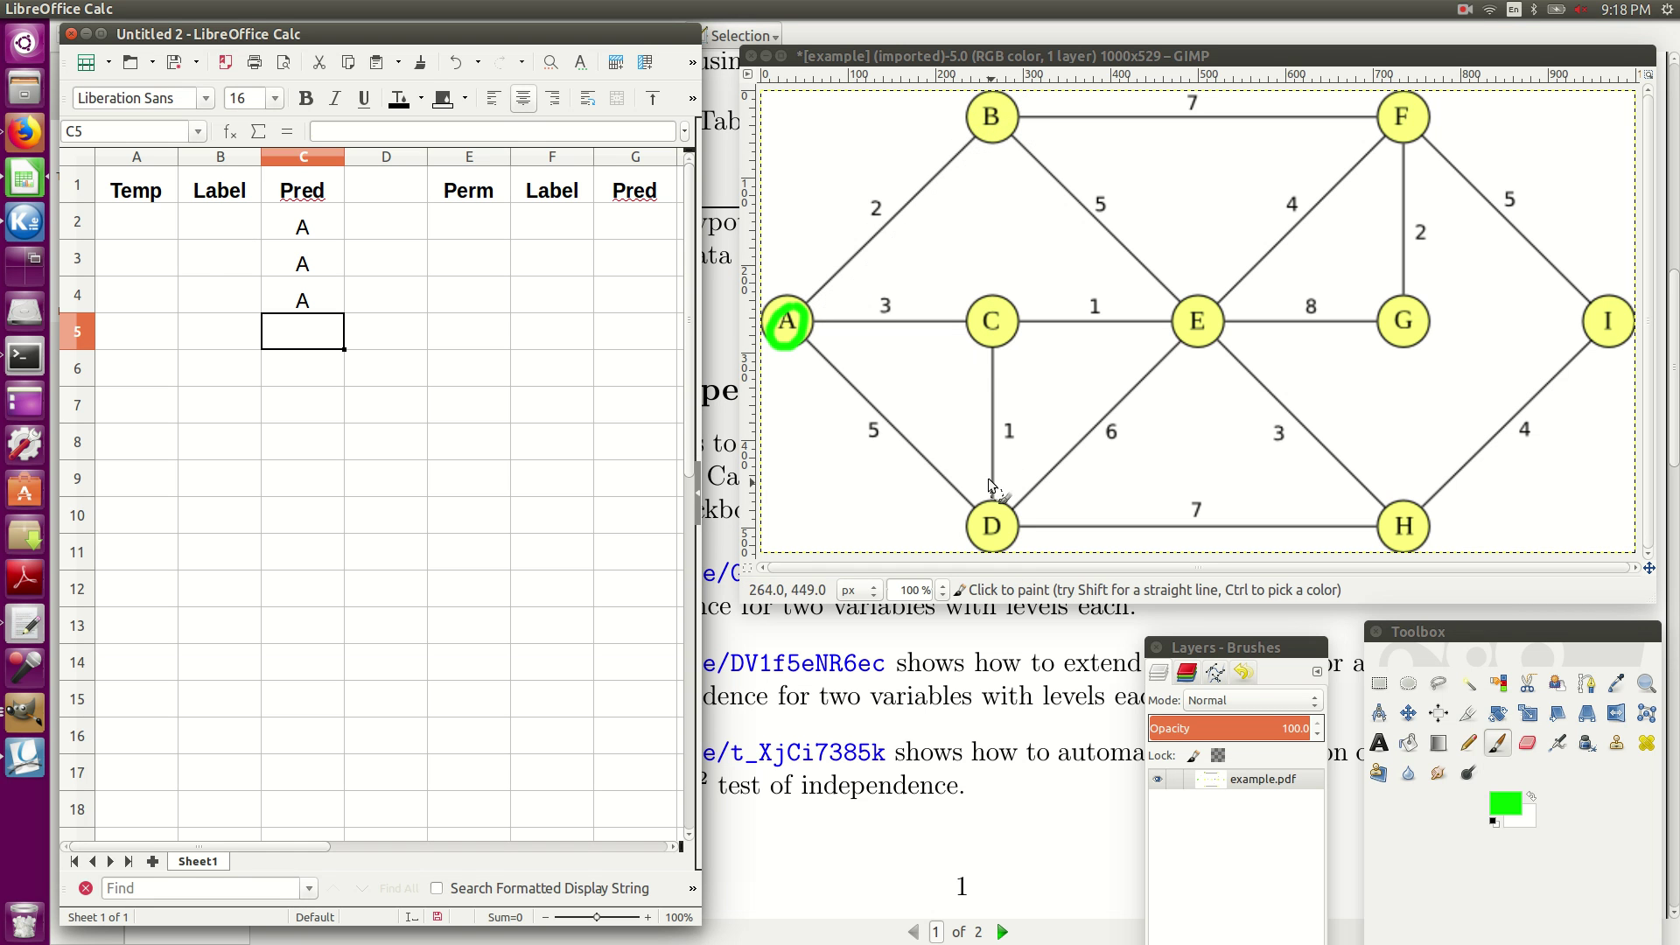
List temporary nodes B, C and D in cells A2 to A4
left_click(133, 230)
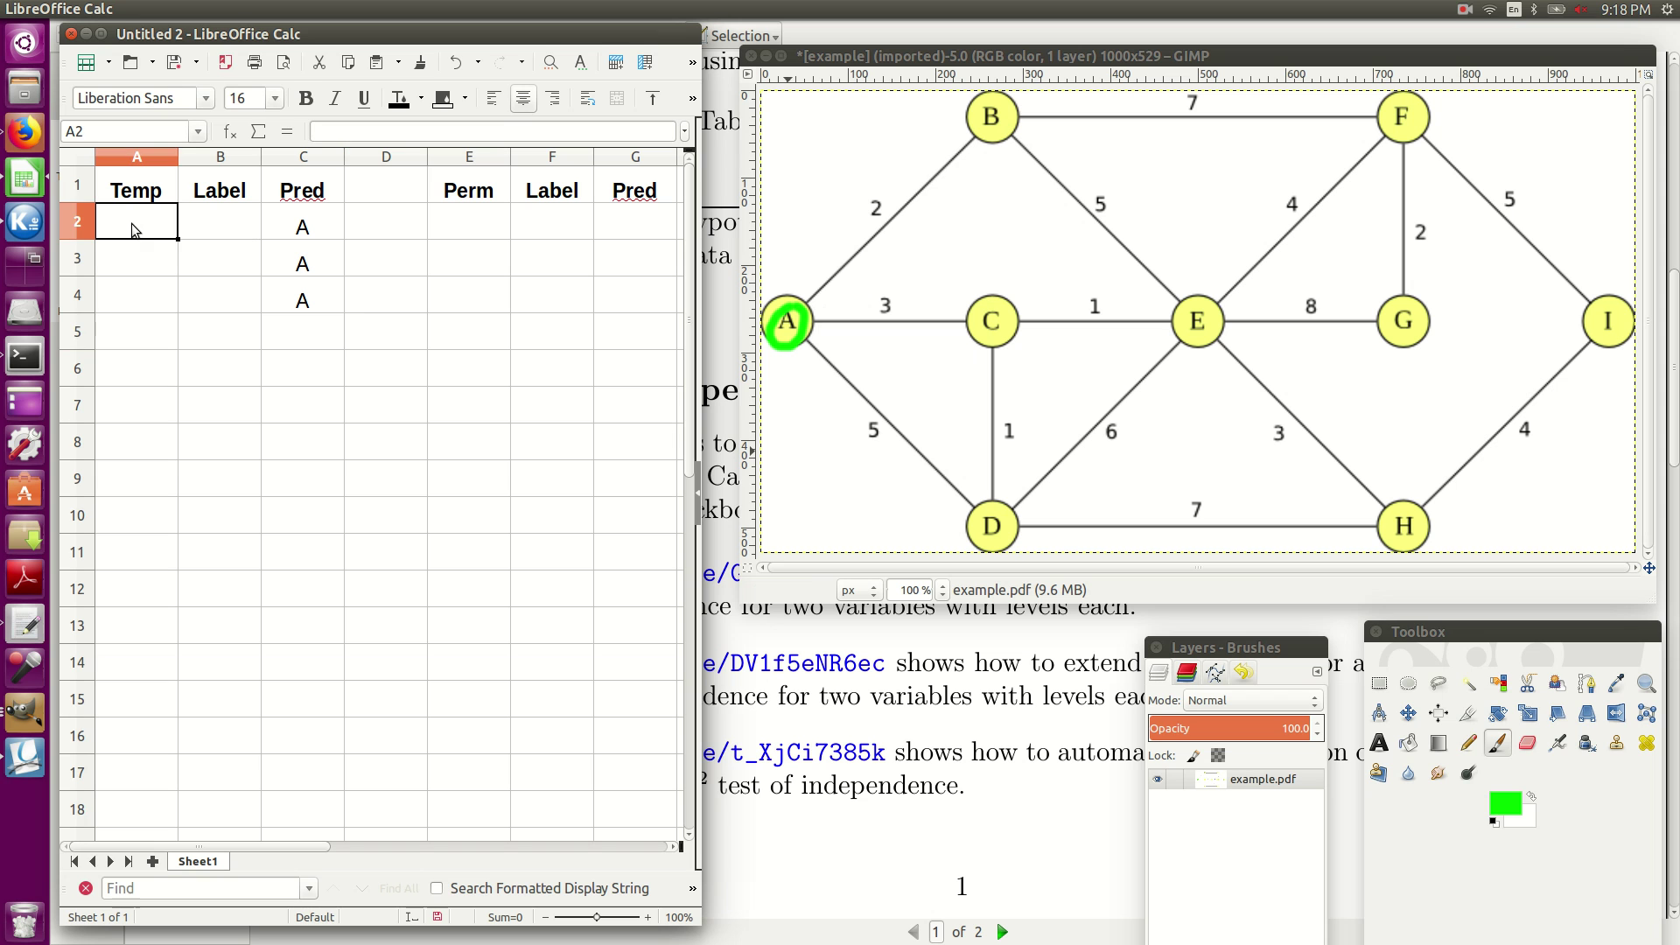
type("B")
key("Return")
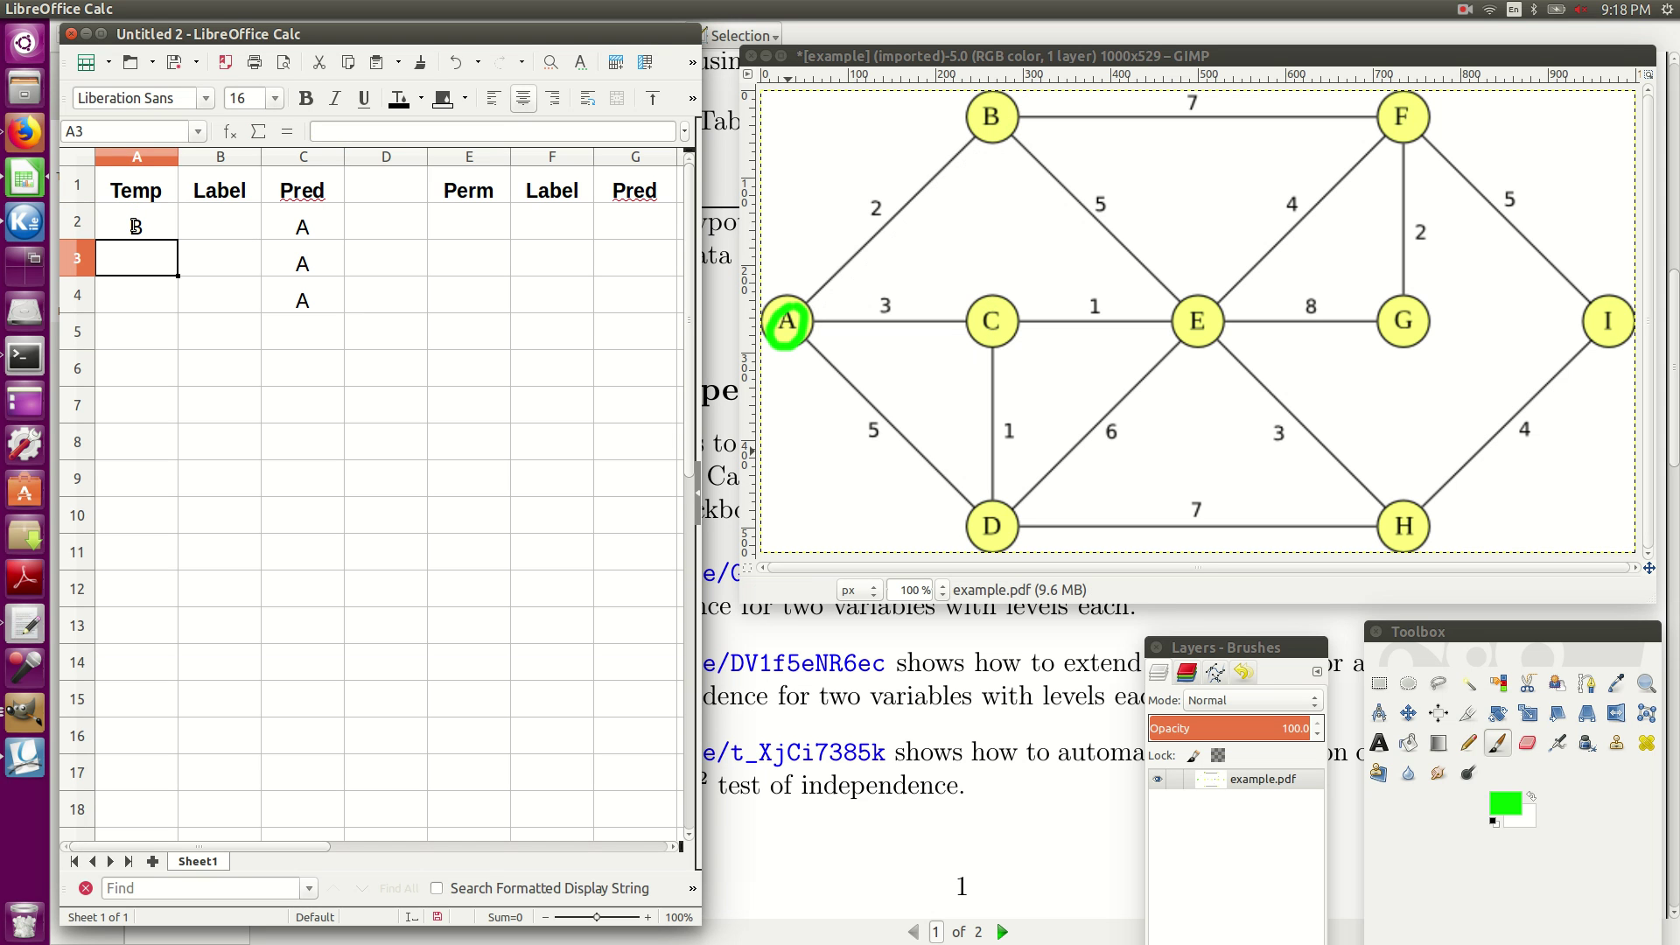
type("C")
key("Return")
type("D")
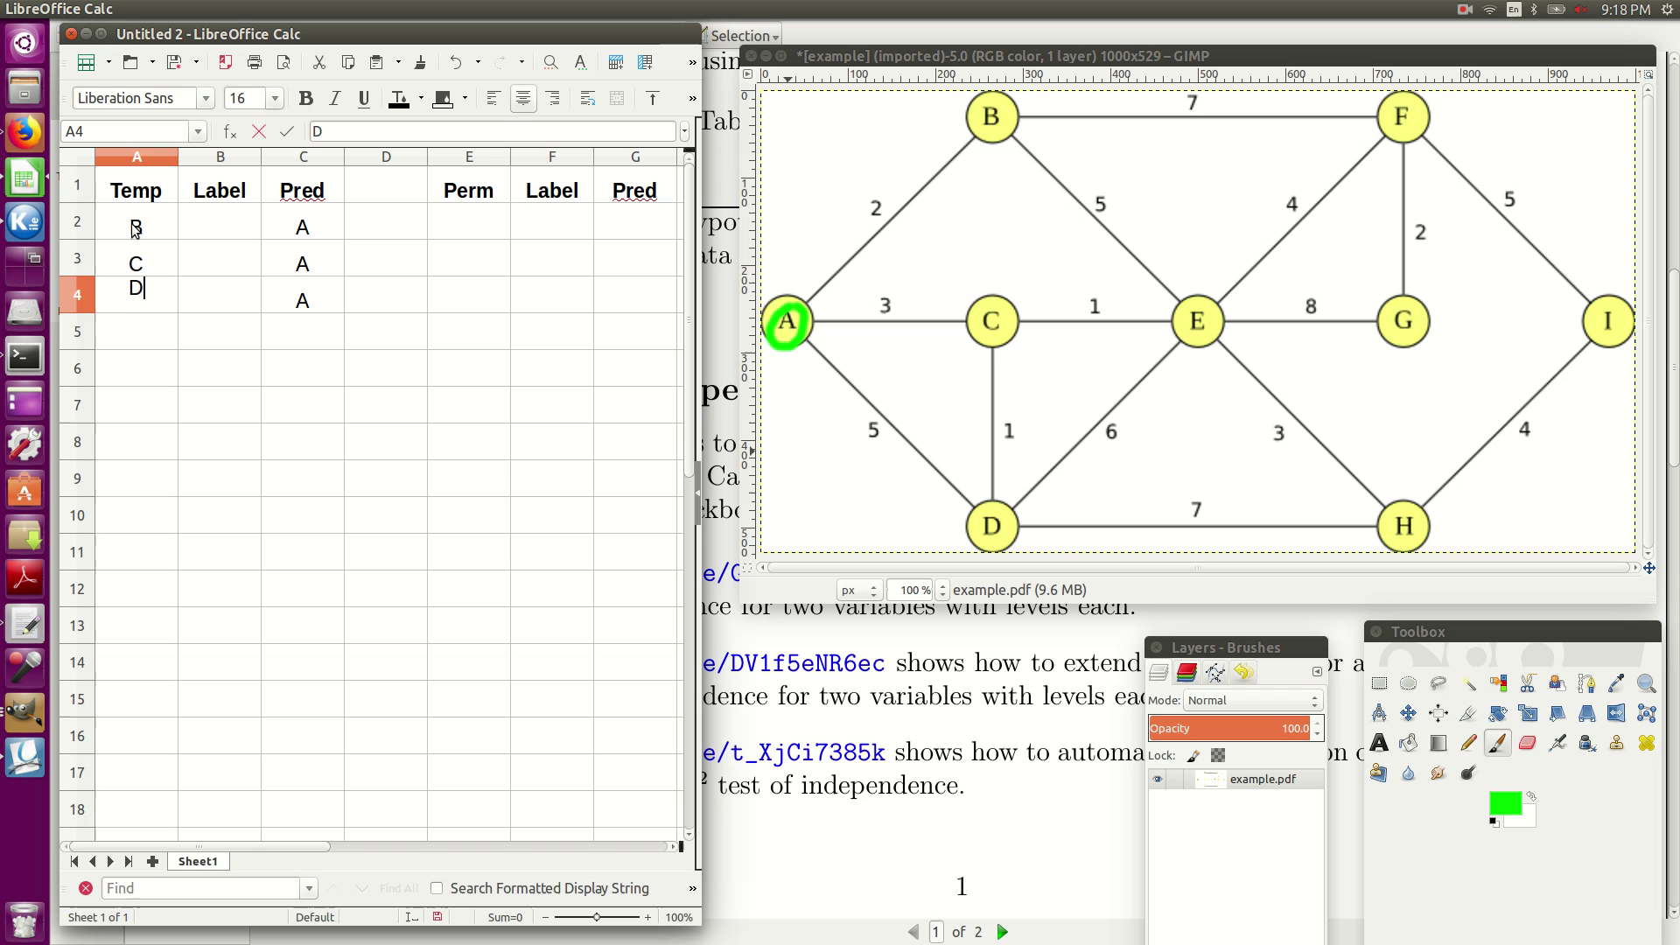
key("Return")
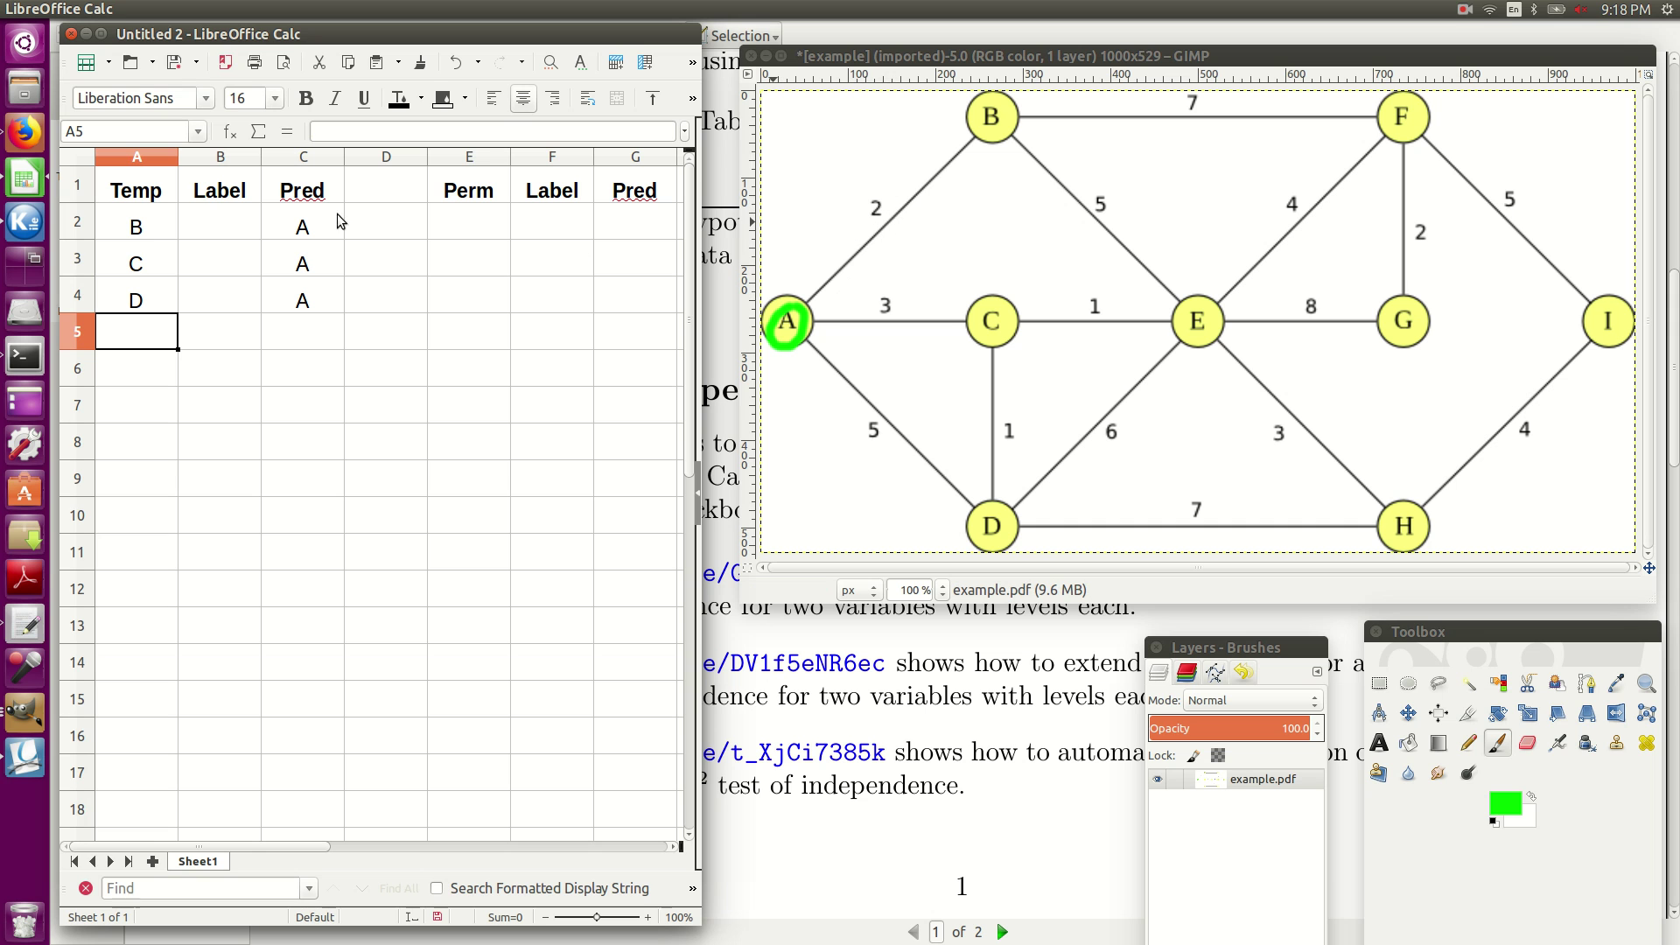
Enter labels 2, 3 and 5 in cells B2 to B4
left_click(252, 226)
type("2")
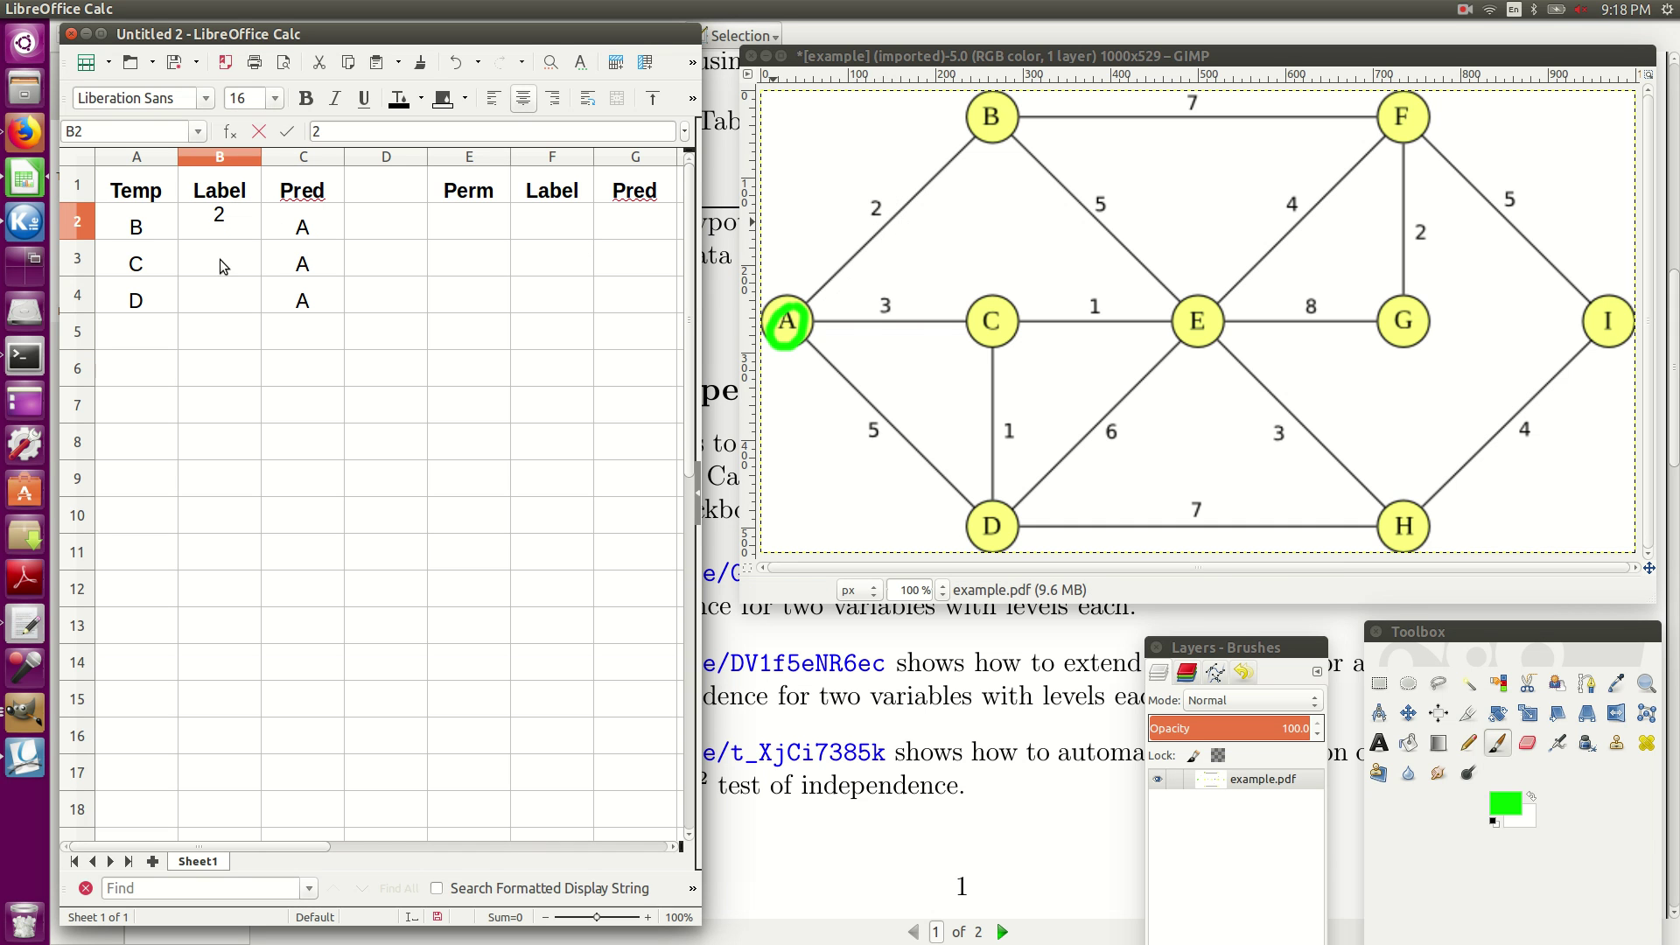
key("Return")
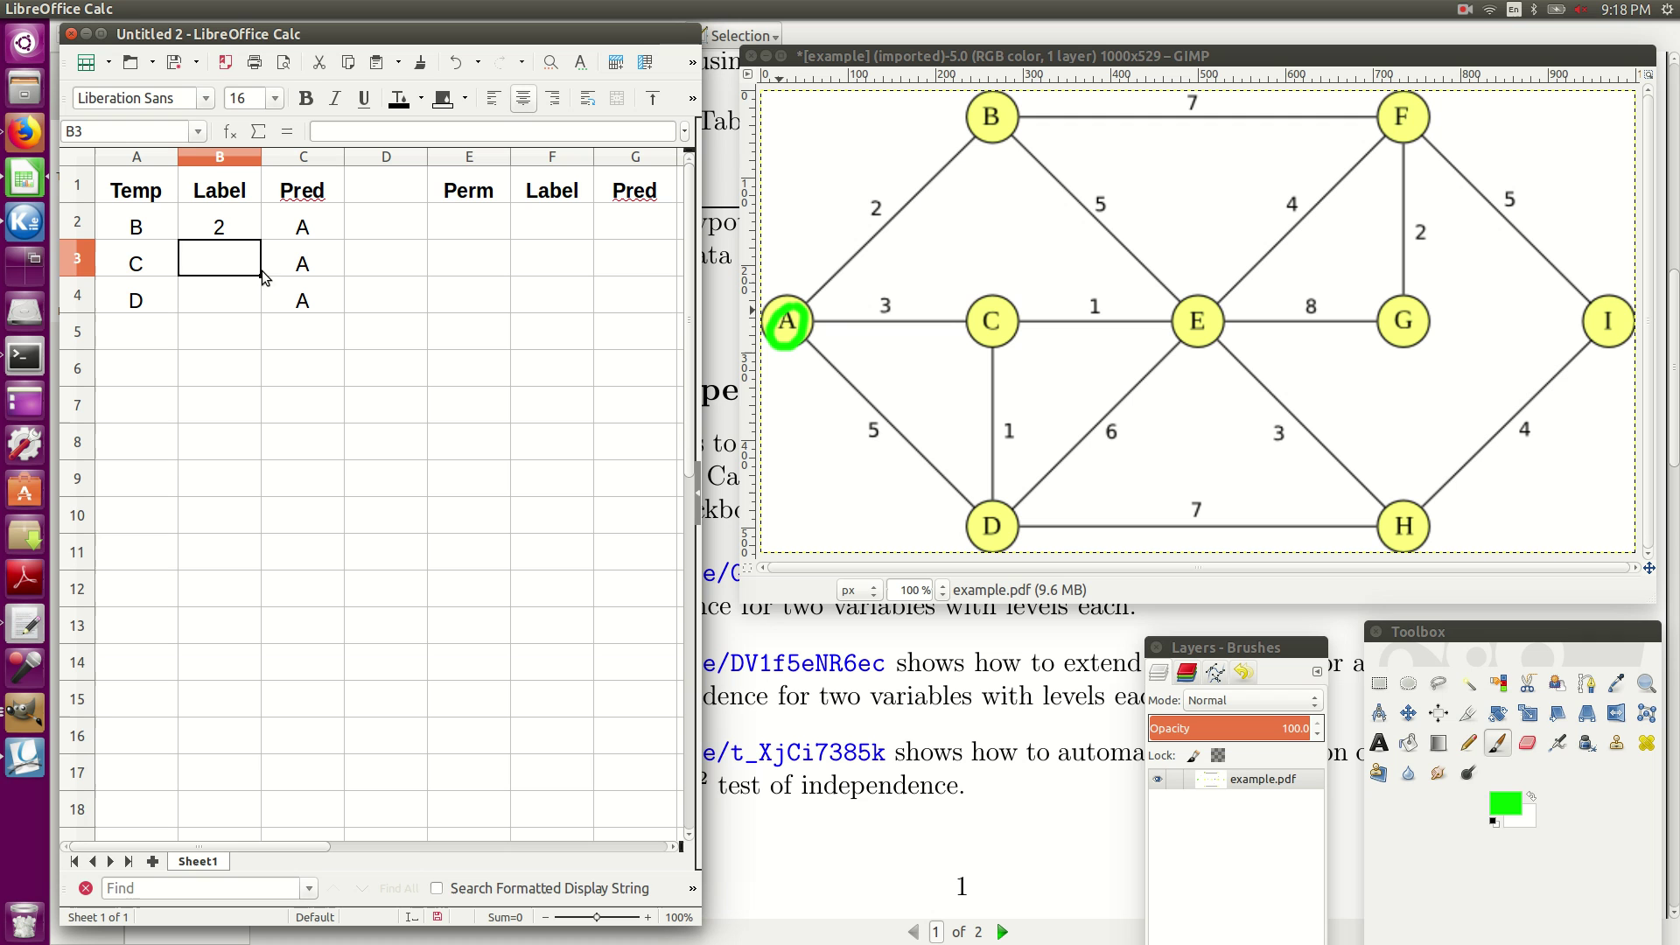
type("3")
key("Return")
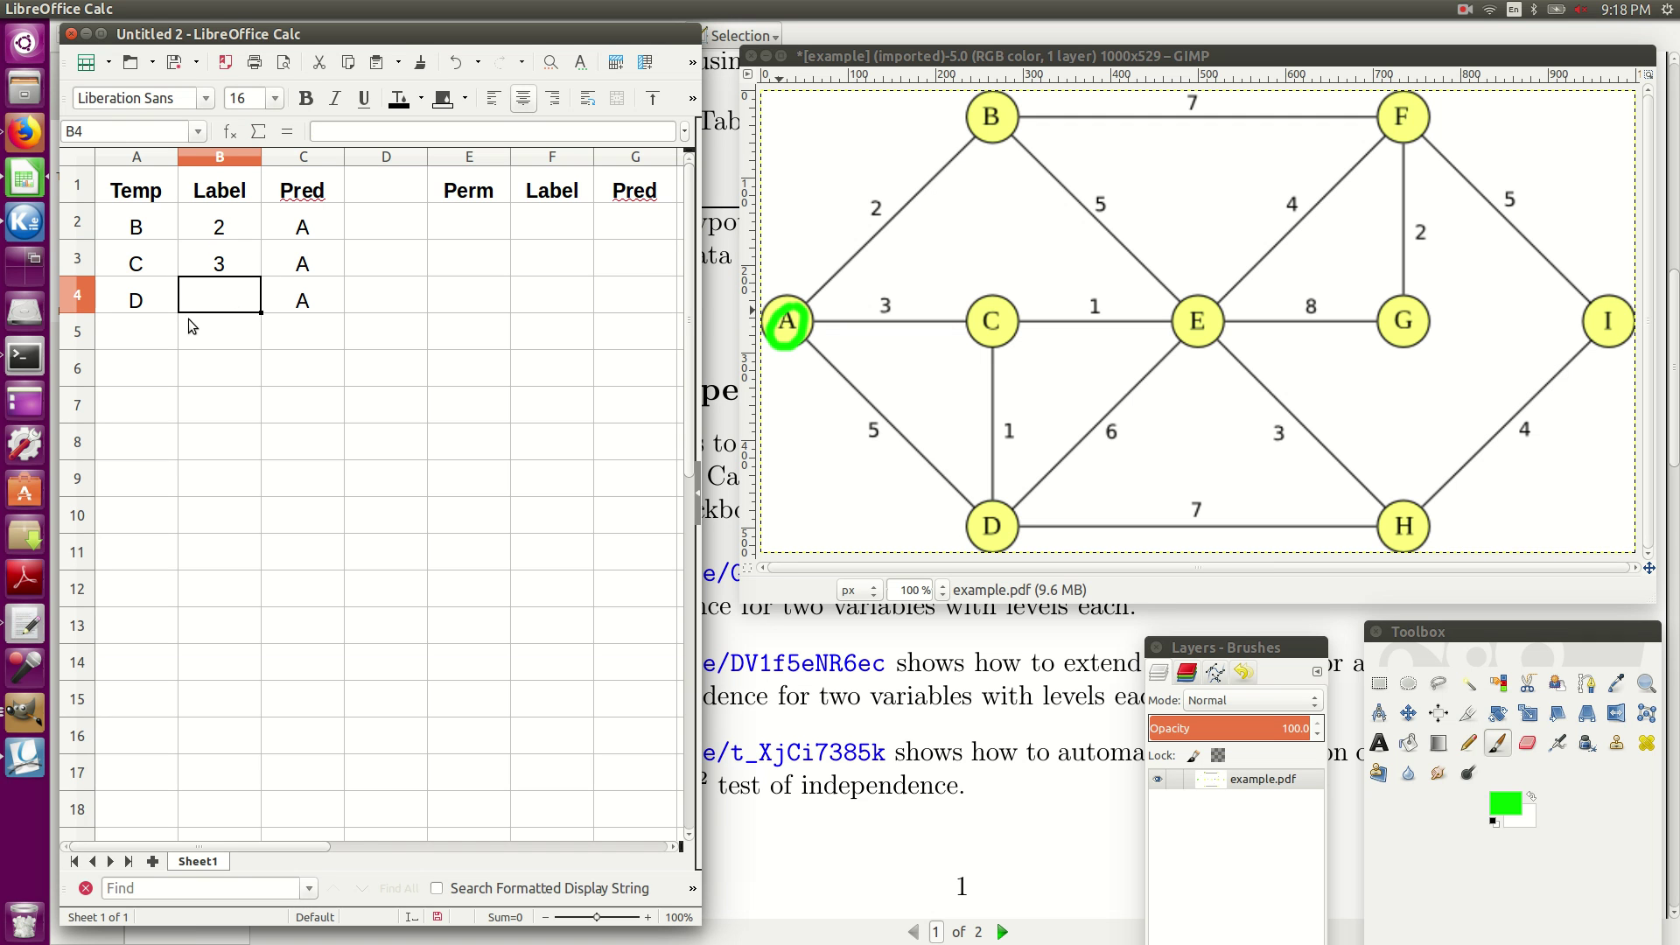
type("5")
key("Return")
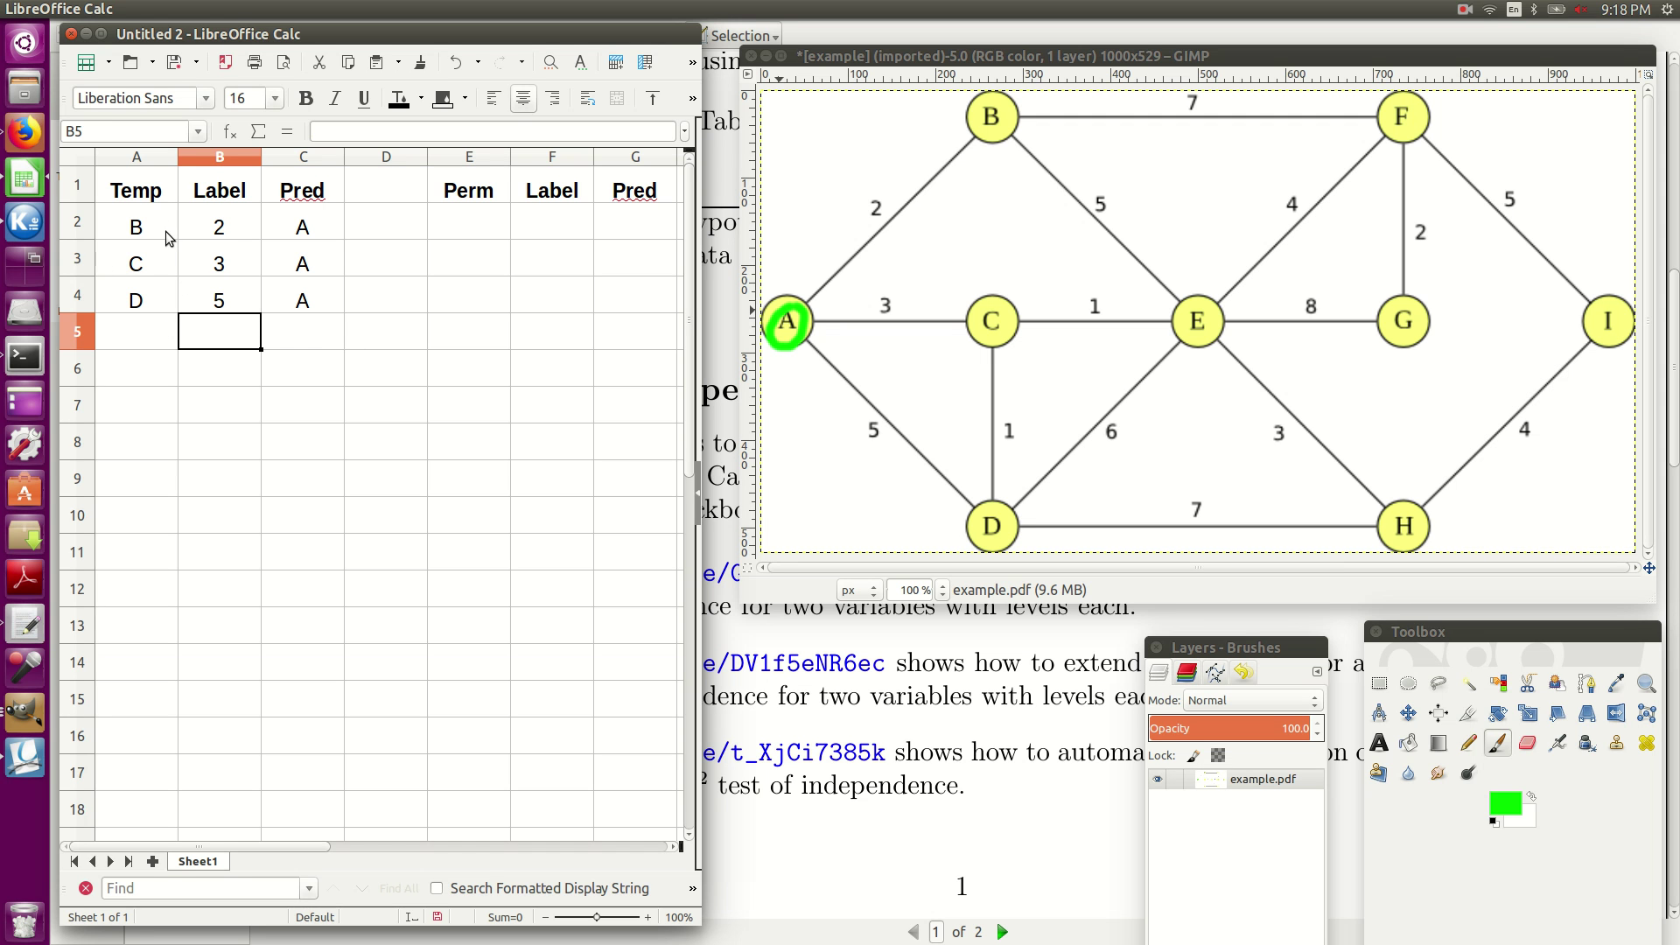
Copy node B's row A2:C2 into the Perm columns starting at E2
left_click_drag(138, 230, 339, 224)
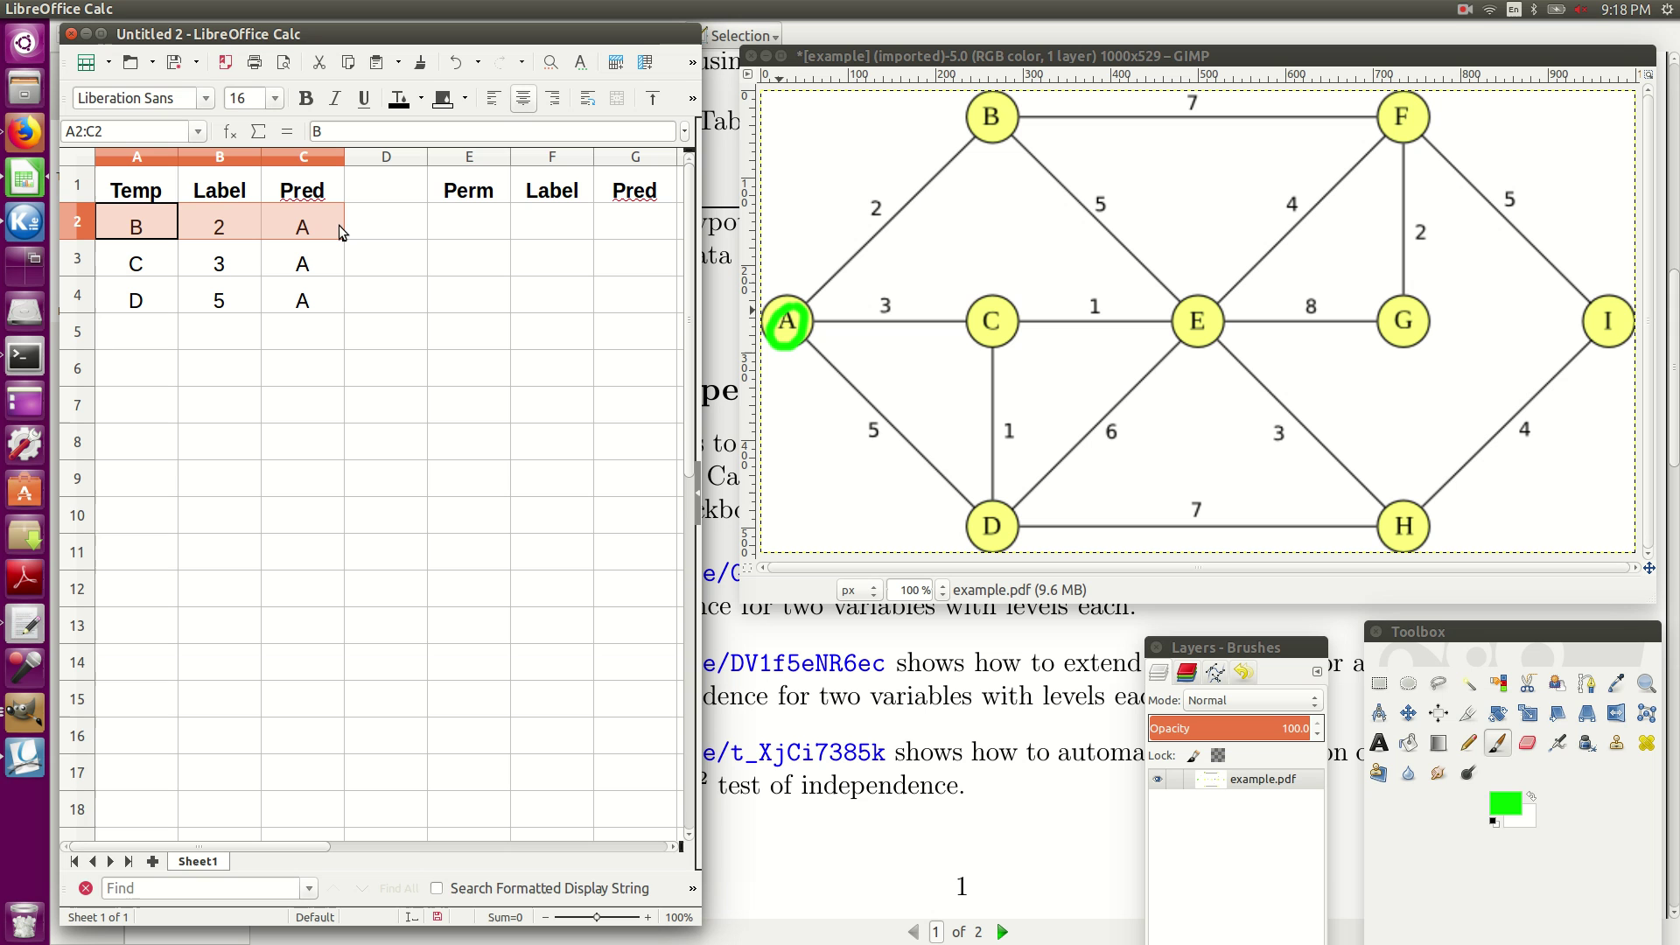
right_click(285, 232)
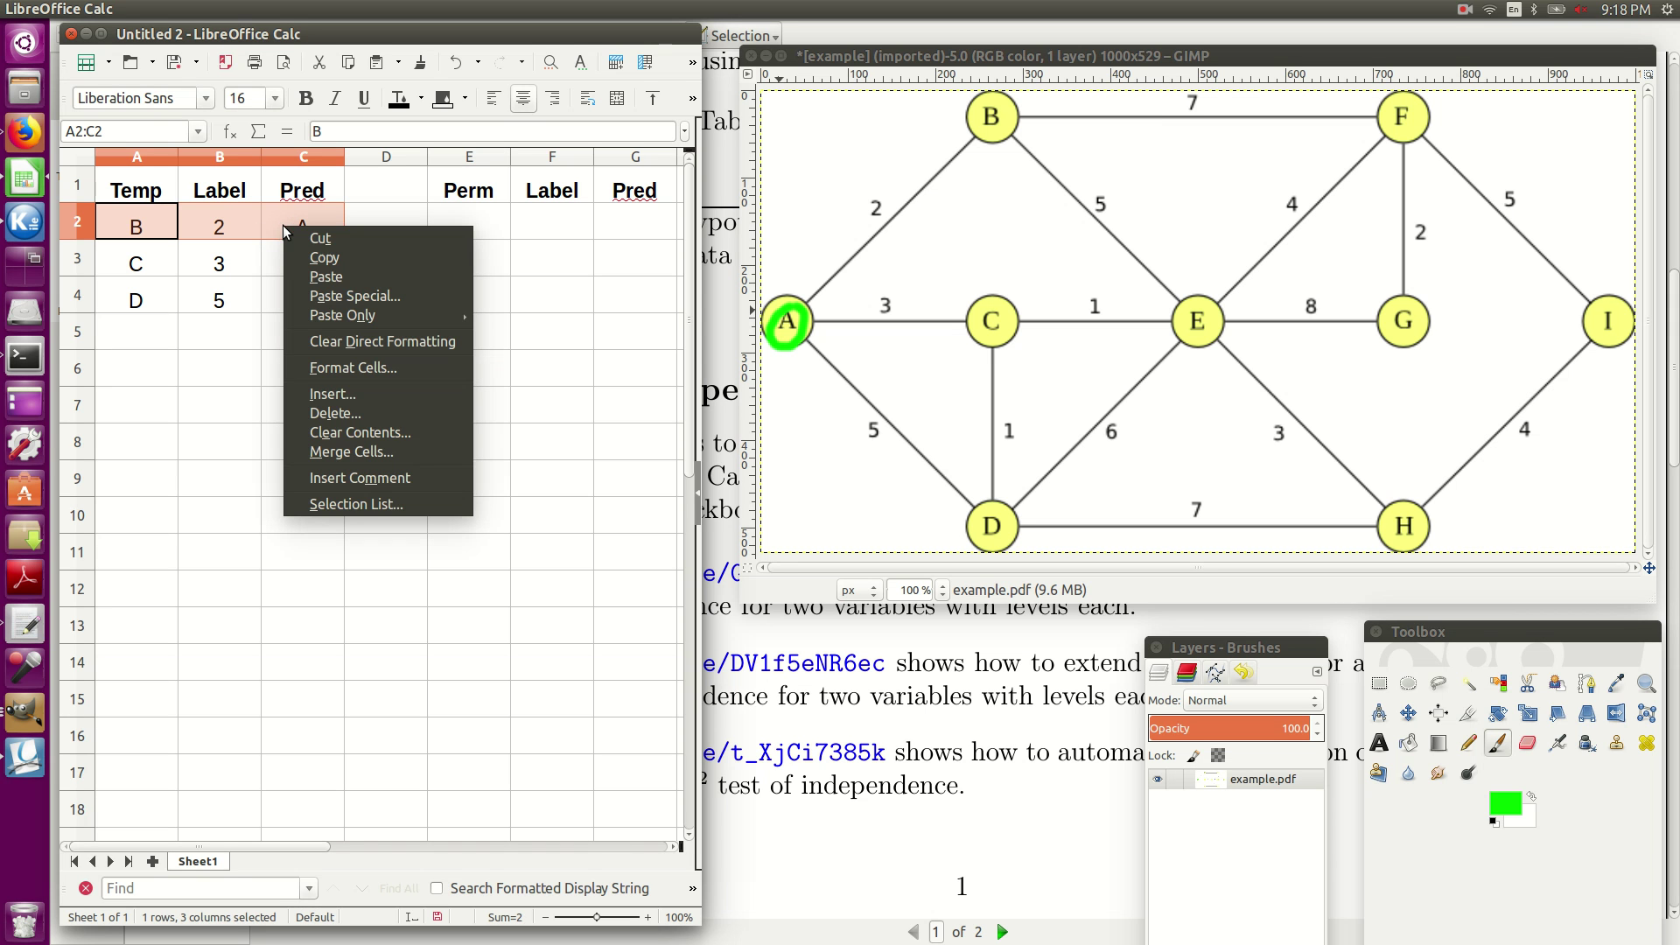
left_click(322, 259)
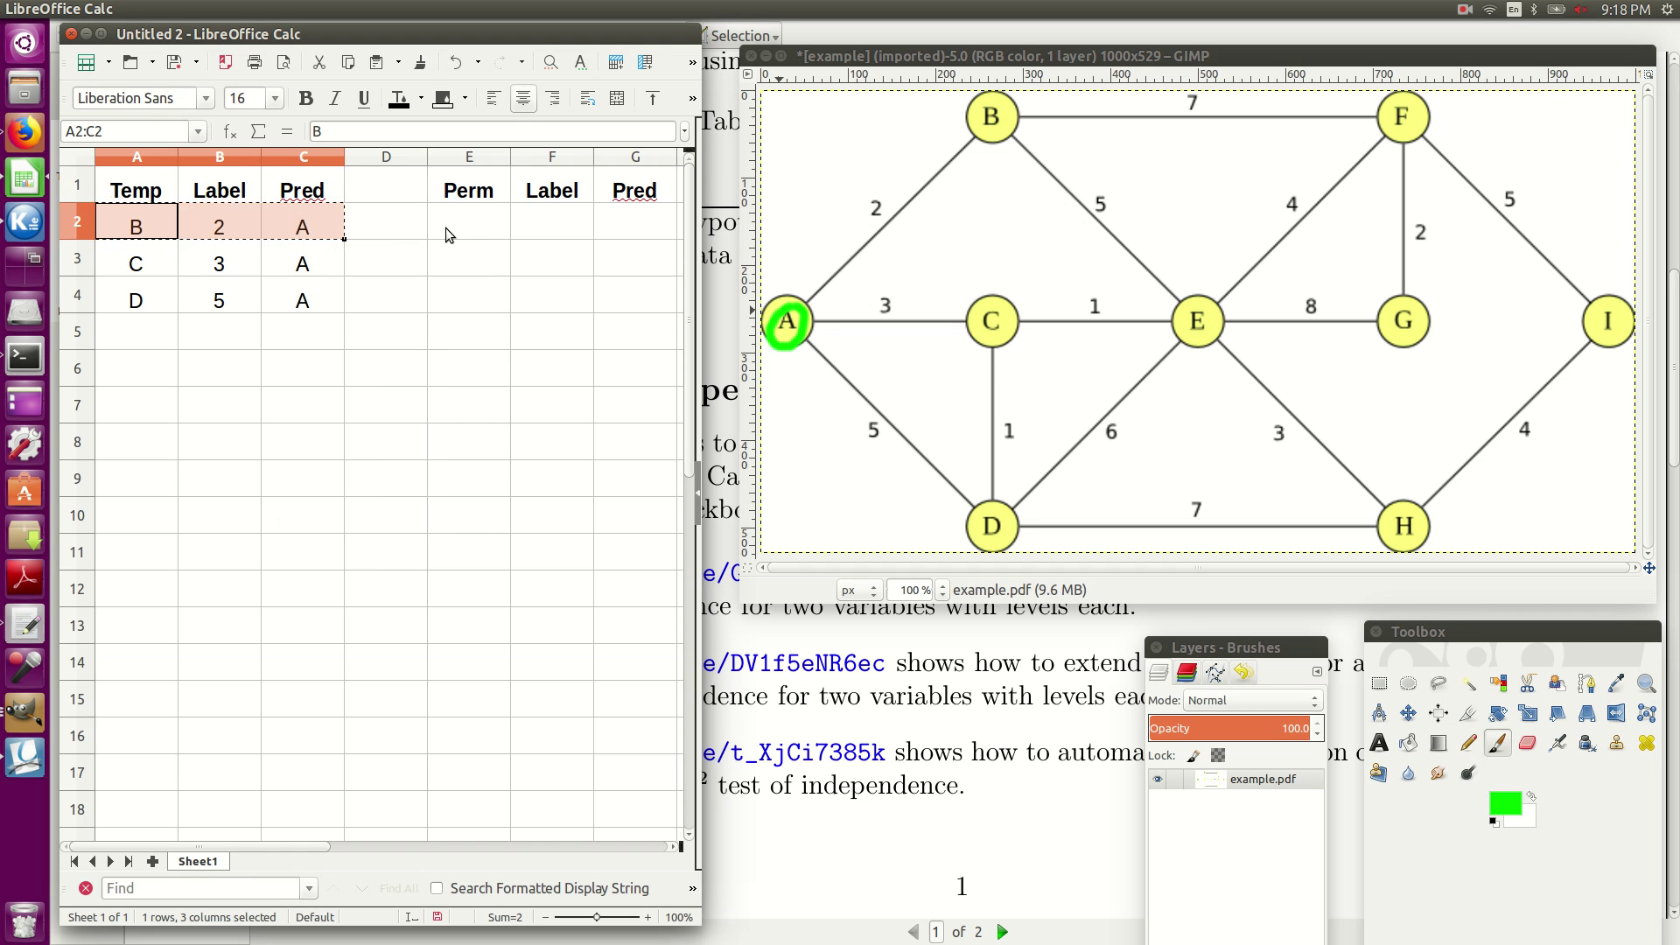
left_click(444, 227)
right_click(445, 228)
left_click(486, 280)
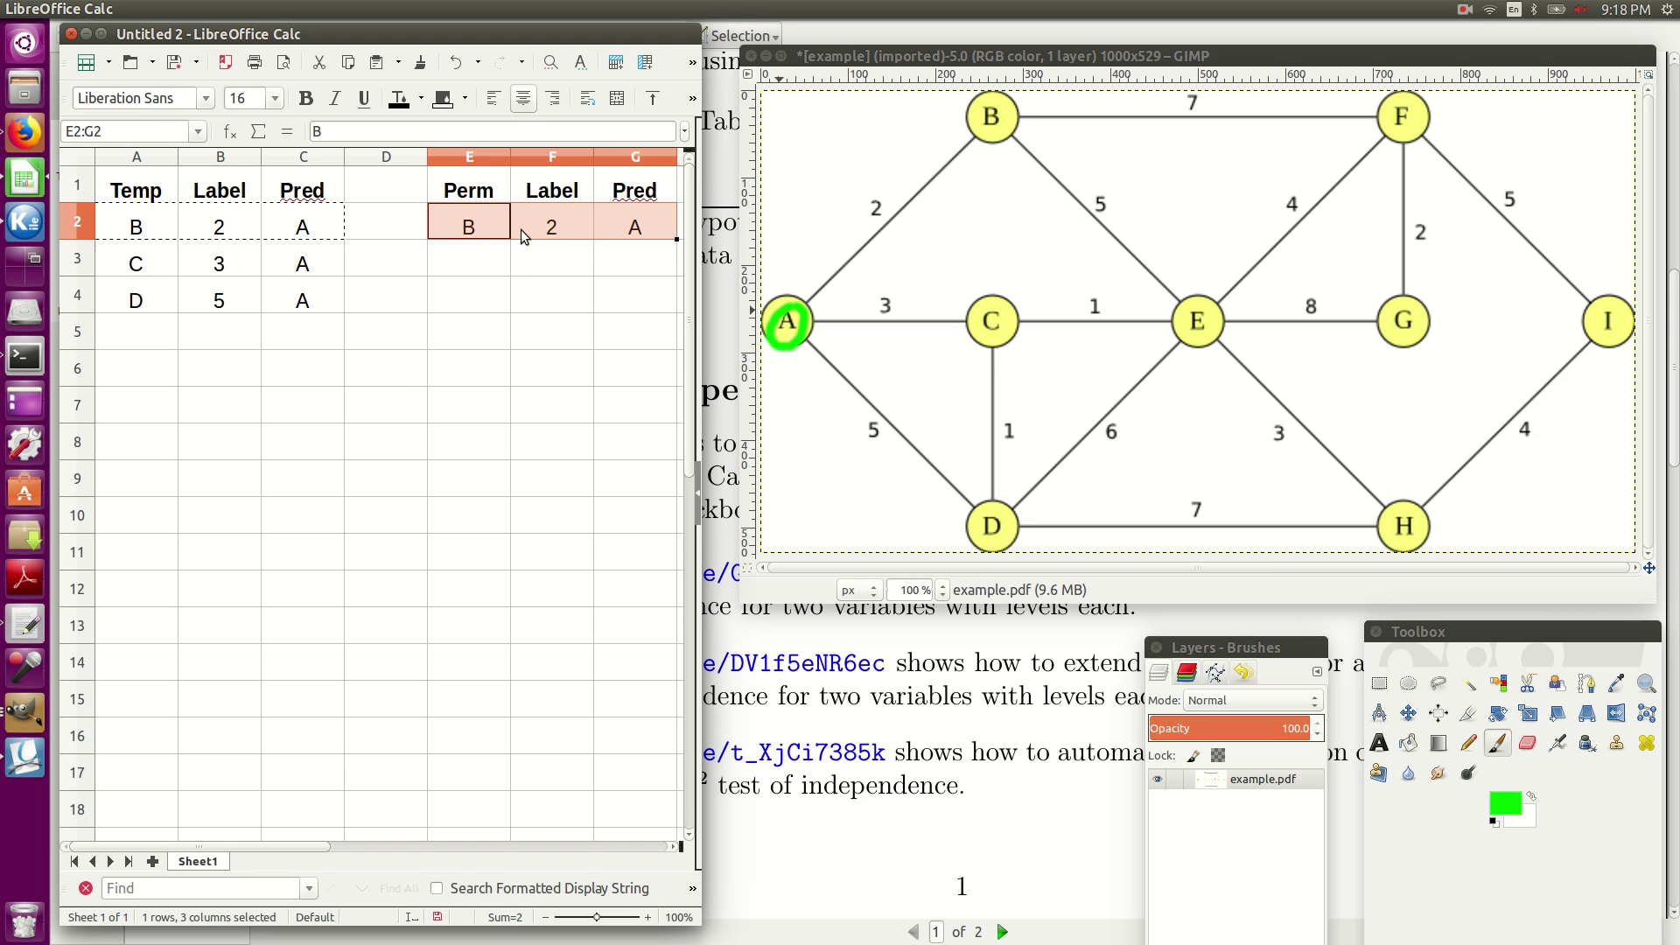
Shade B's Temp row A2:C2 with a grey background
left_click(149, 231)
left_click_drag(148, 231, 306, 229)
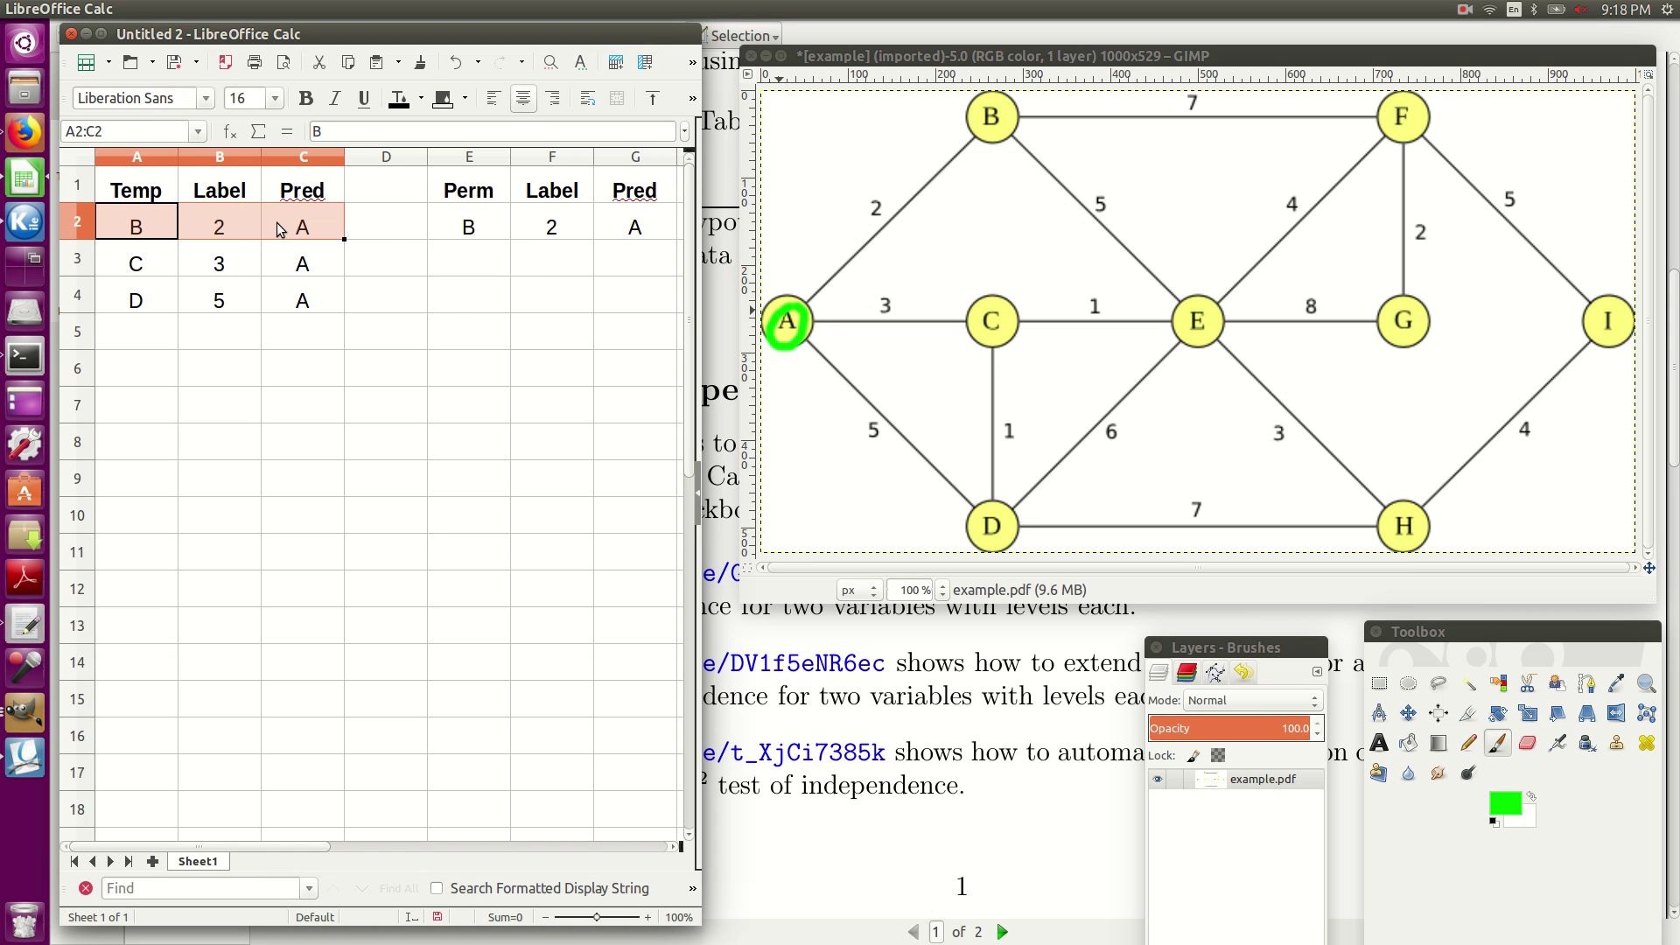
left_click(467, 99)
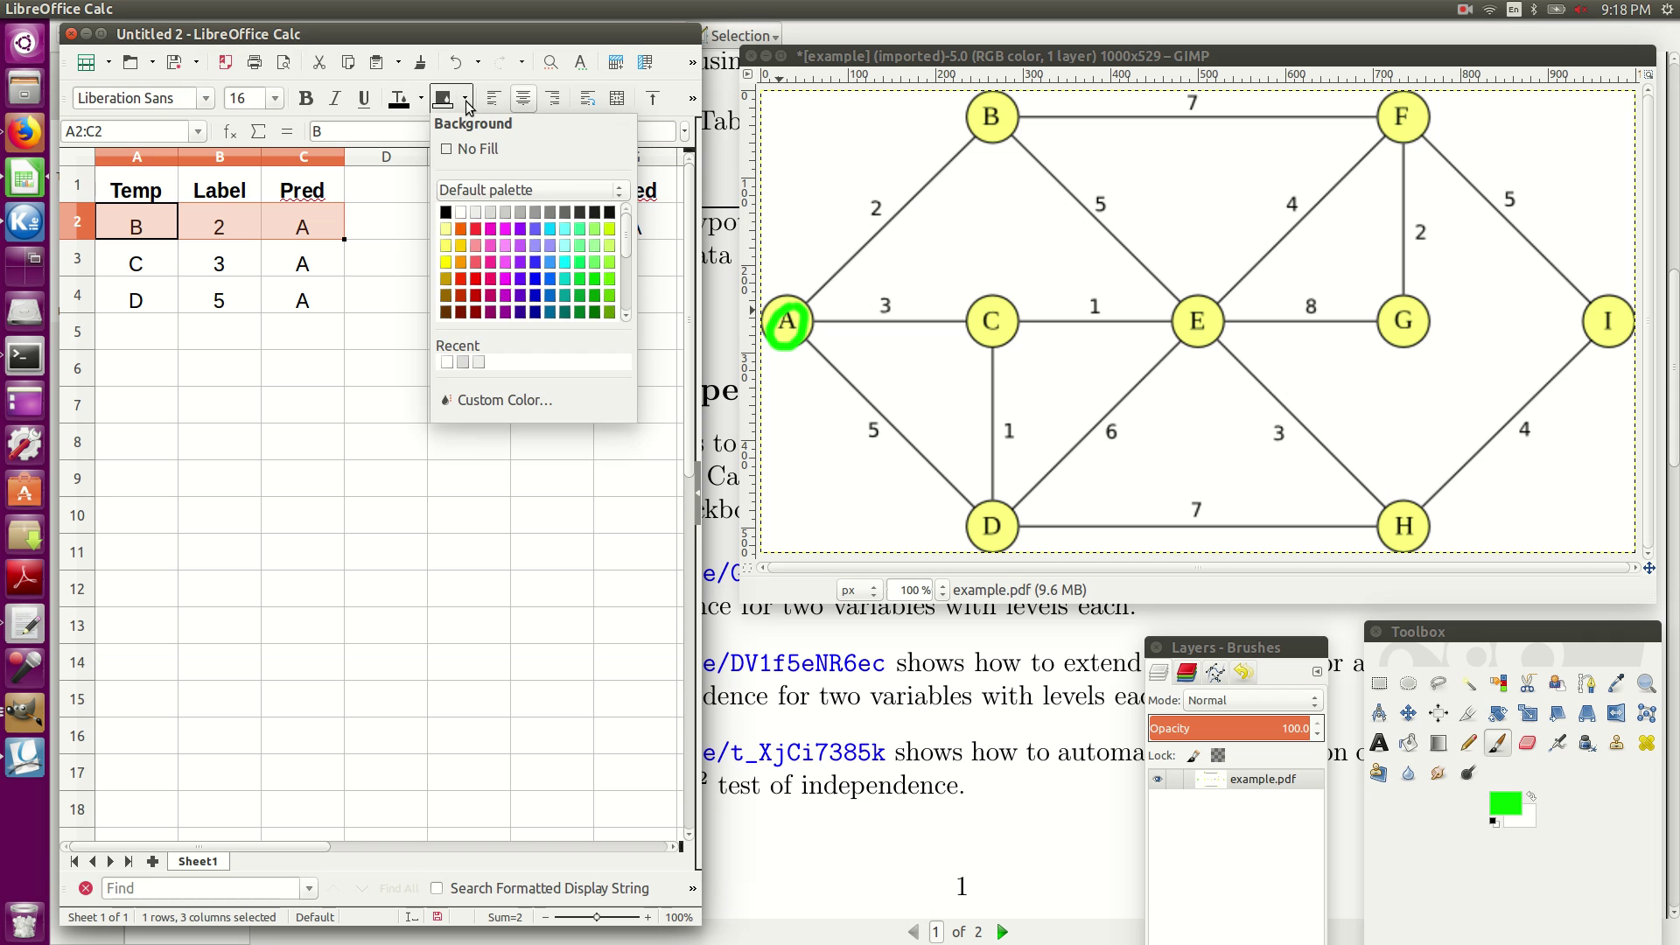
left_click(490, 213)
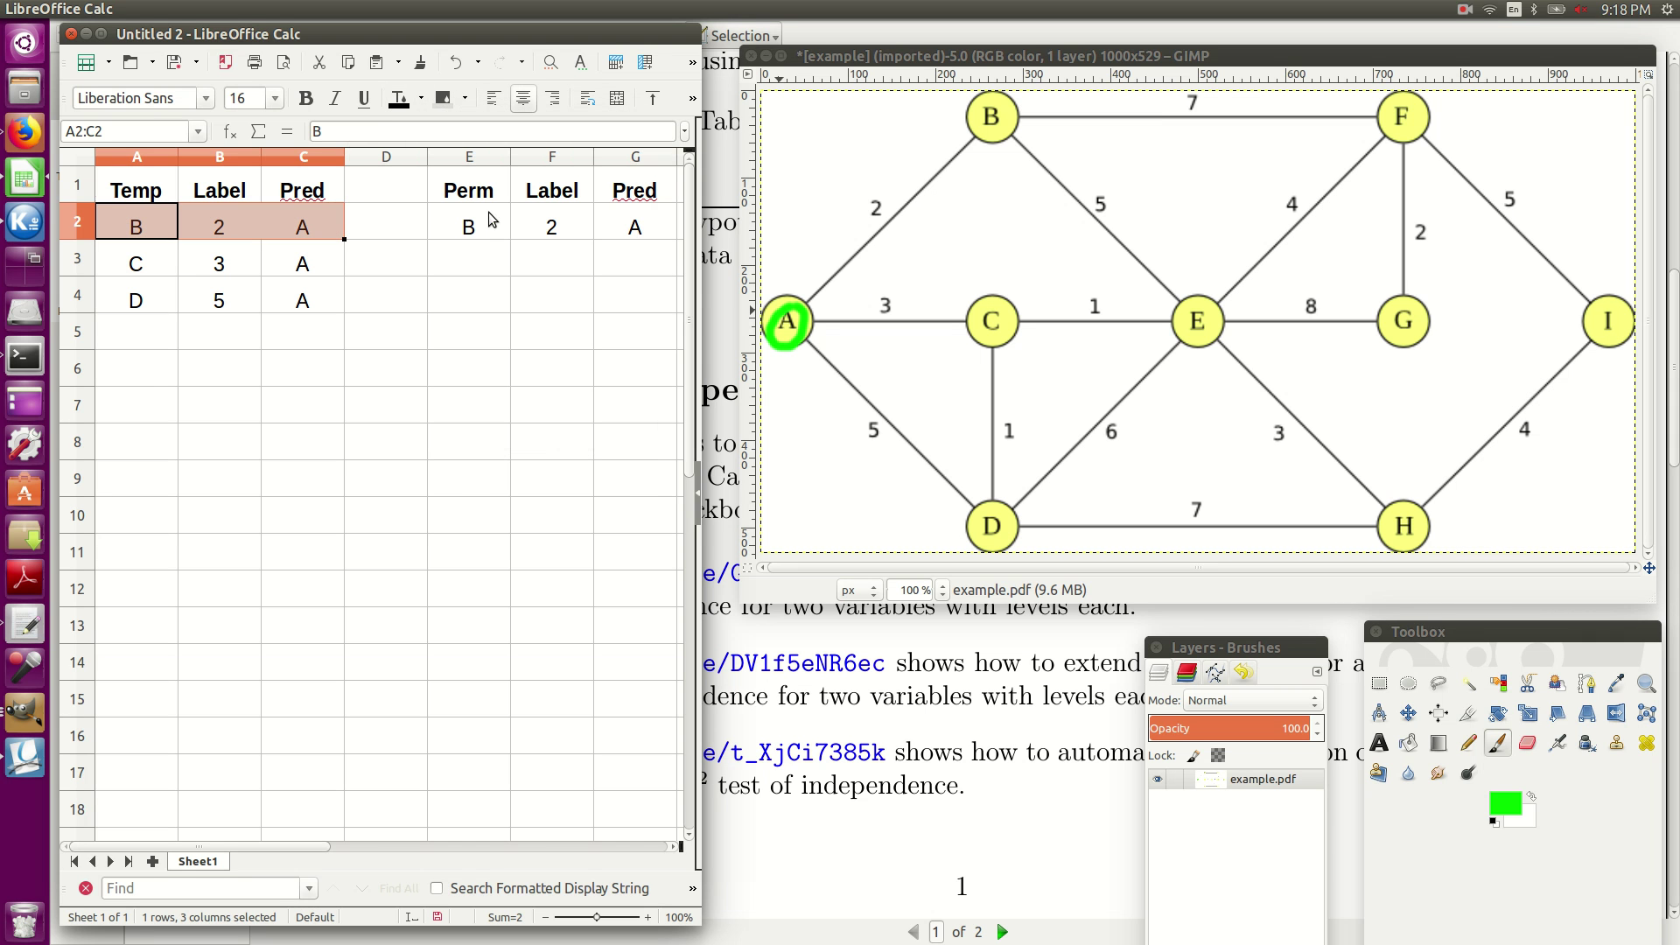
key("ctrl+c")
left_click(196, 266)
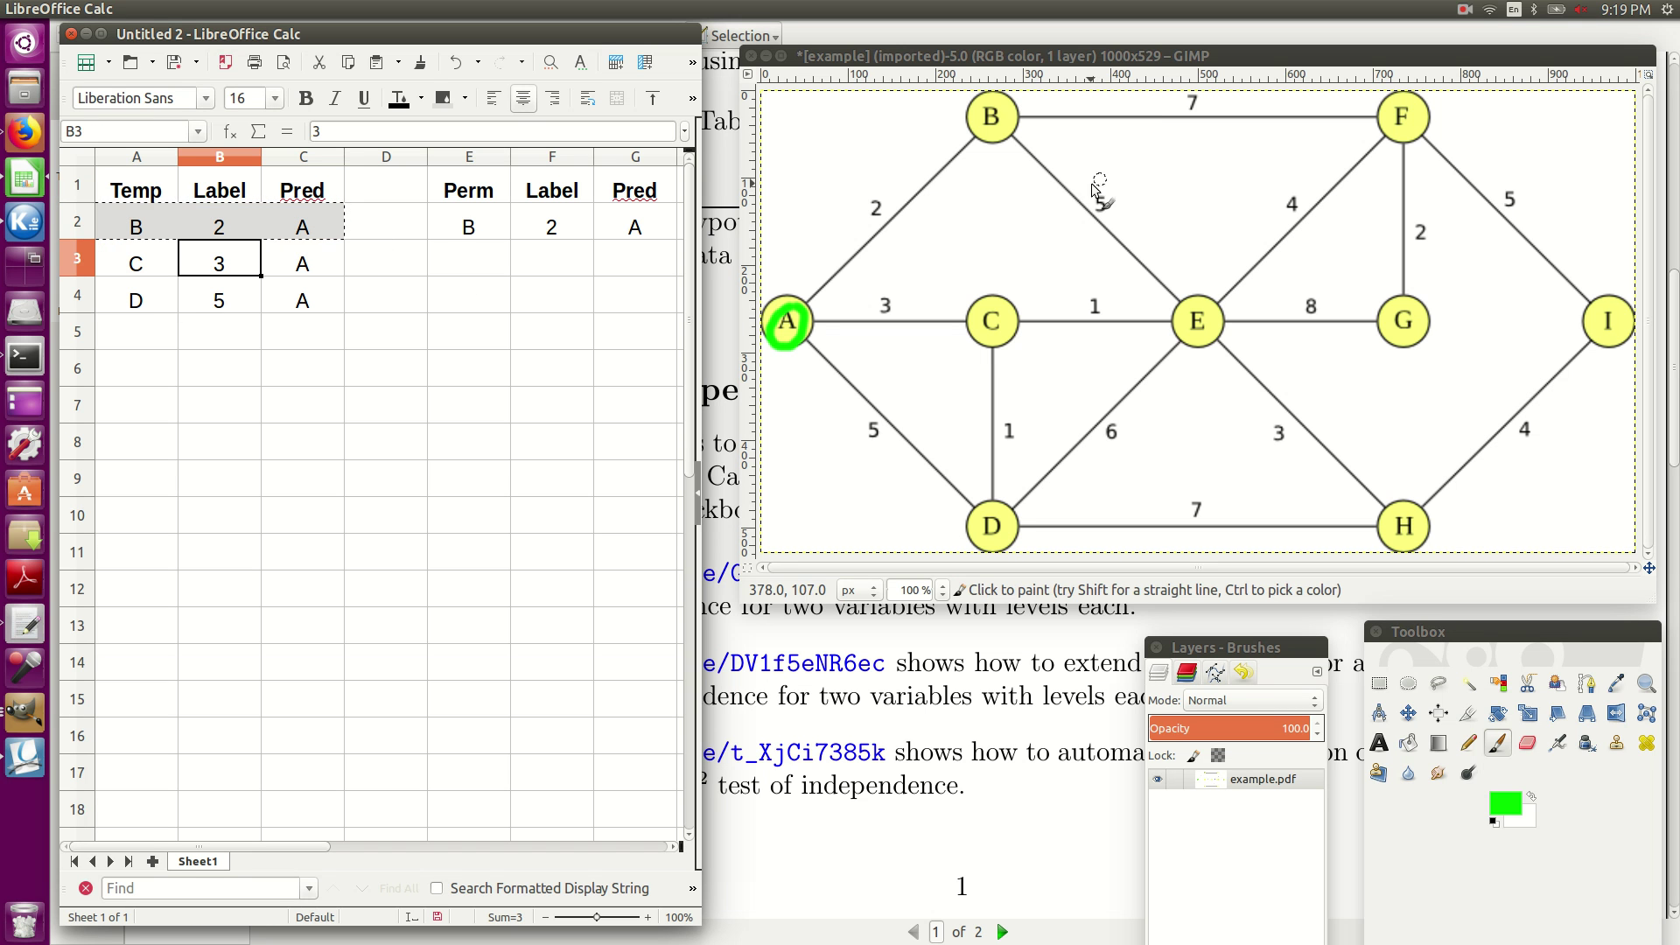
Circle node B in green and trace the weight-2 A–B edge in green
mouse_move(995, 104)
left_mouse_down()
mouse_move(973, 104)
mouse_move(1011, 135)
mouse_move(980, 98)
left_mouse_up()
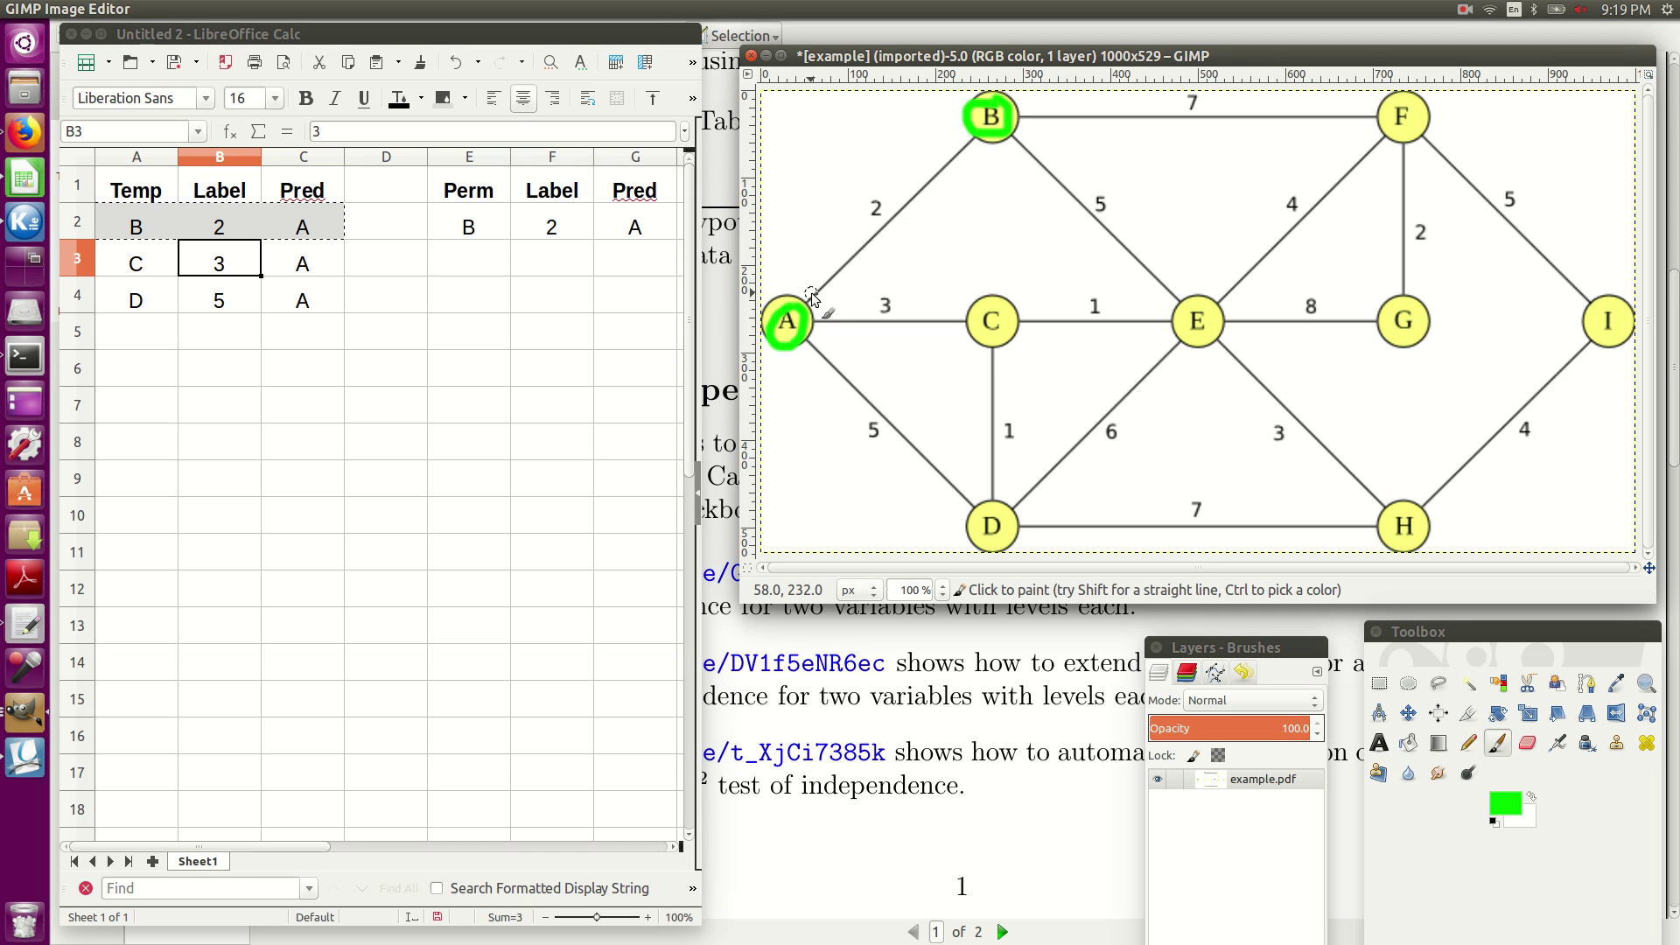
left_click_drag(814, 296, 985, 133)
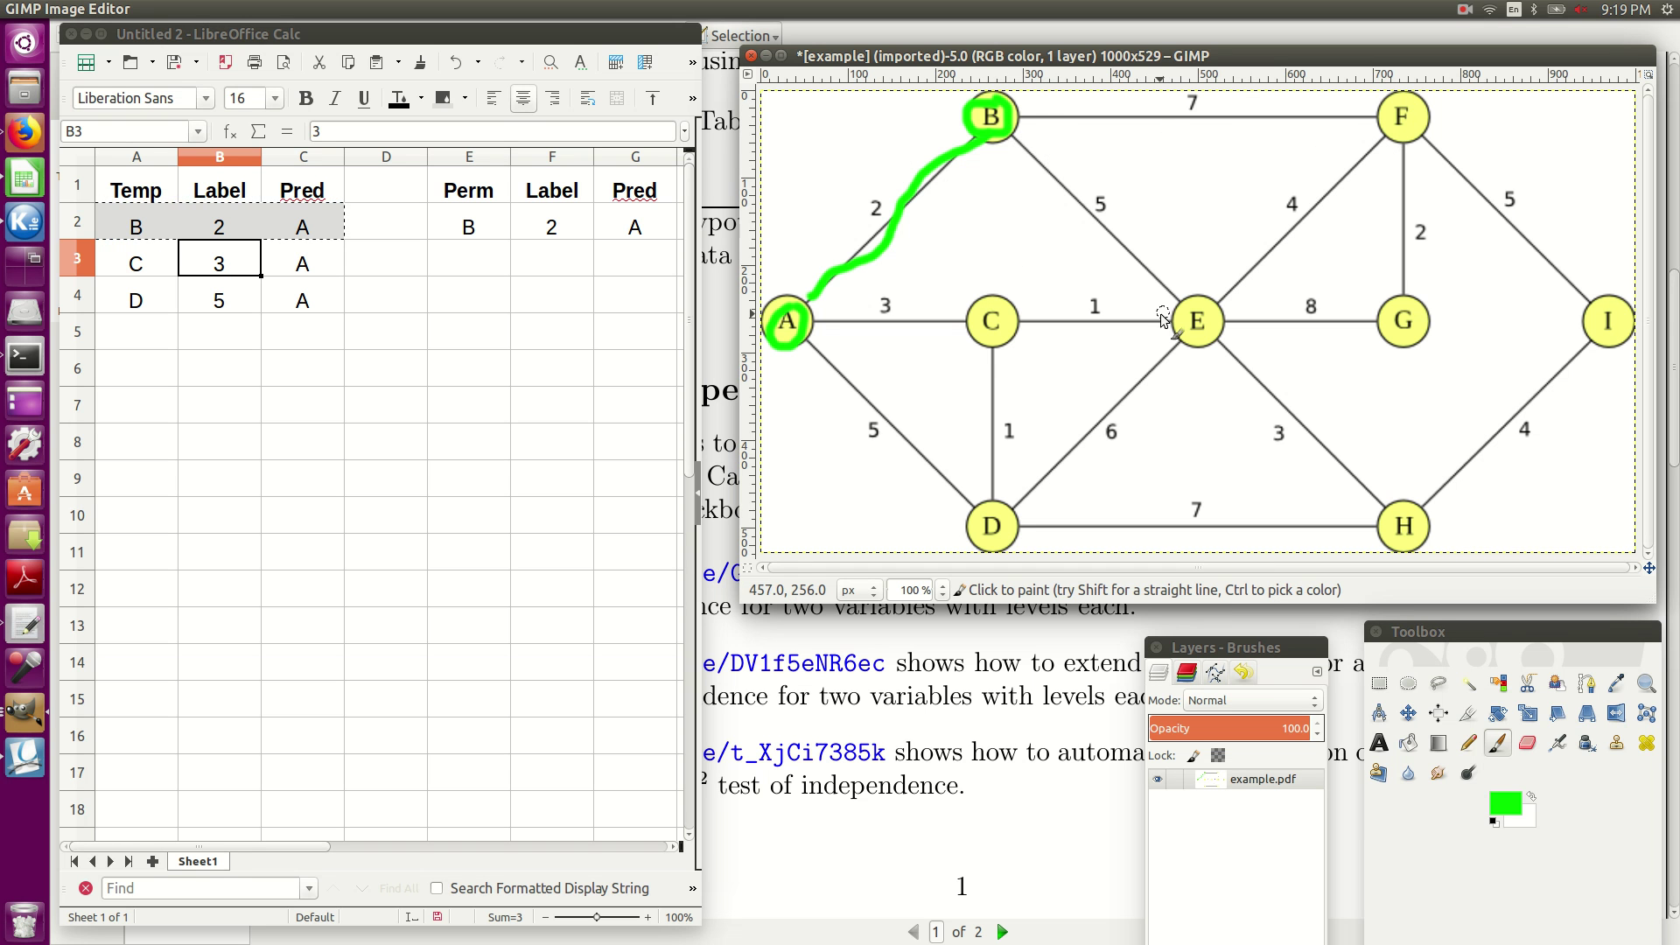
Add nodes E and F in A5:A6, each with predecessor B in C5:C6
left_click(318, 336)
type("B")
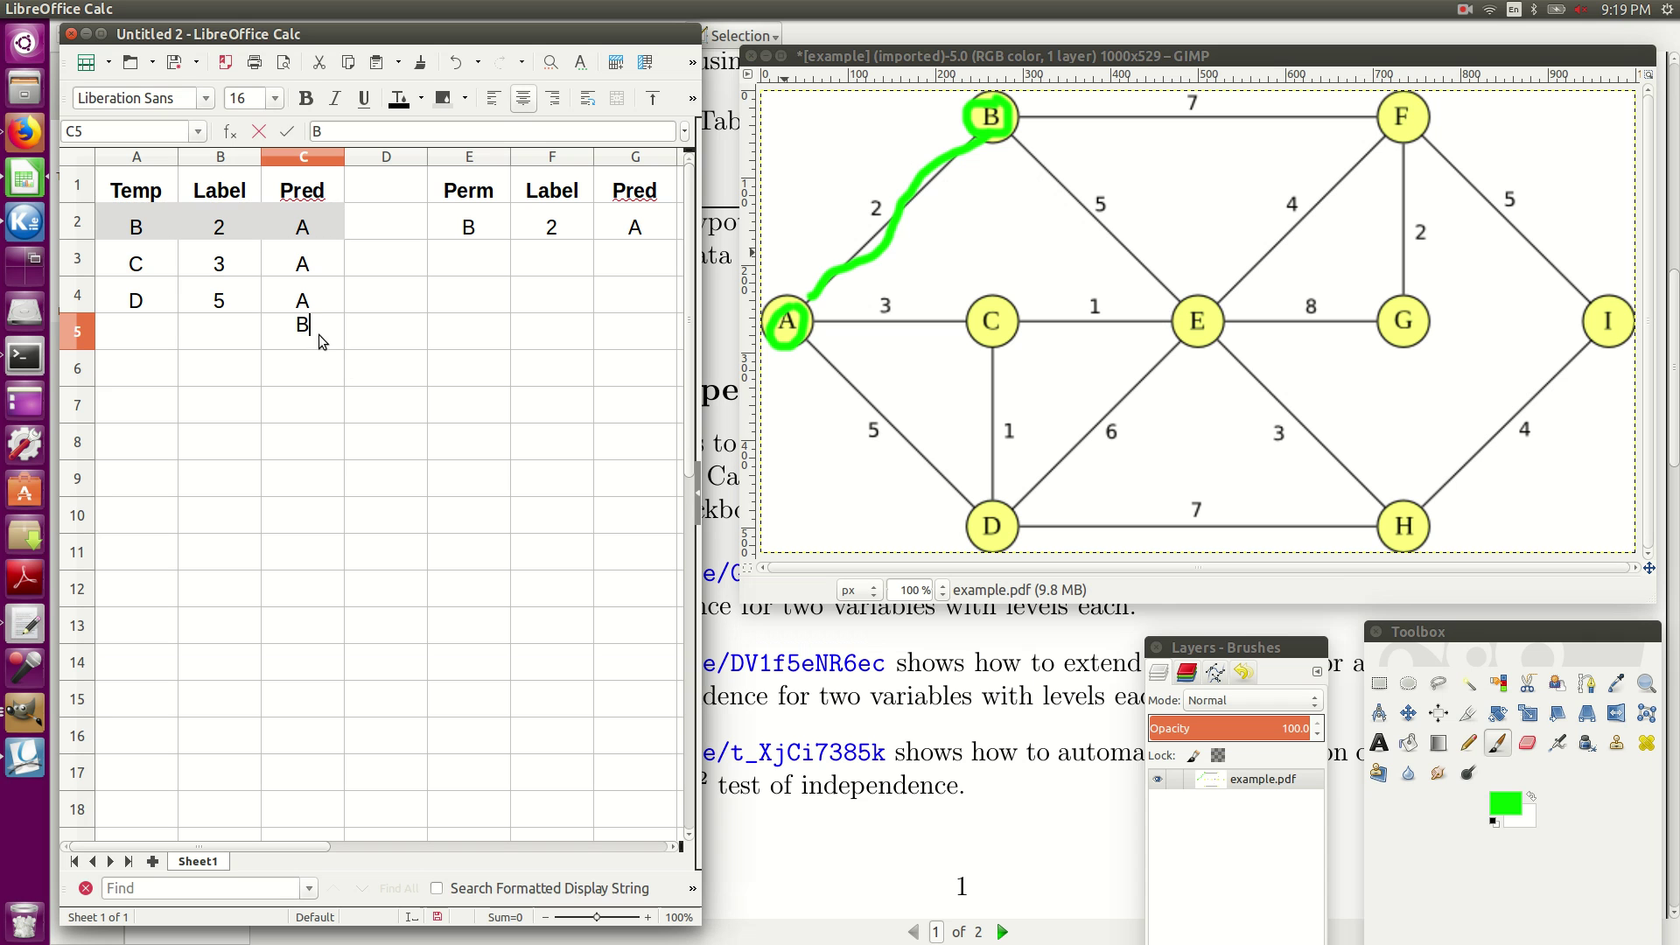
key("Return")
type("B")
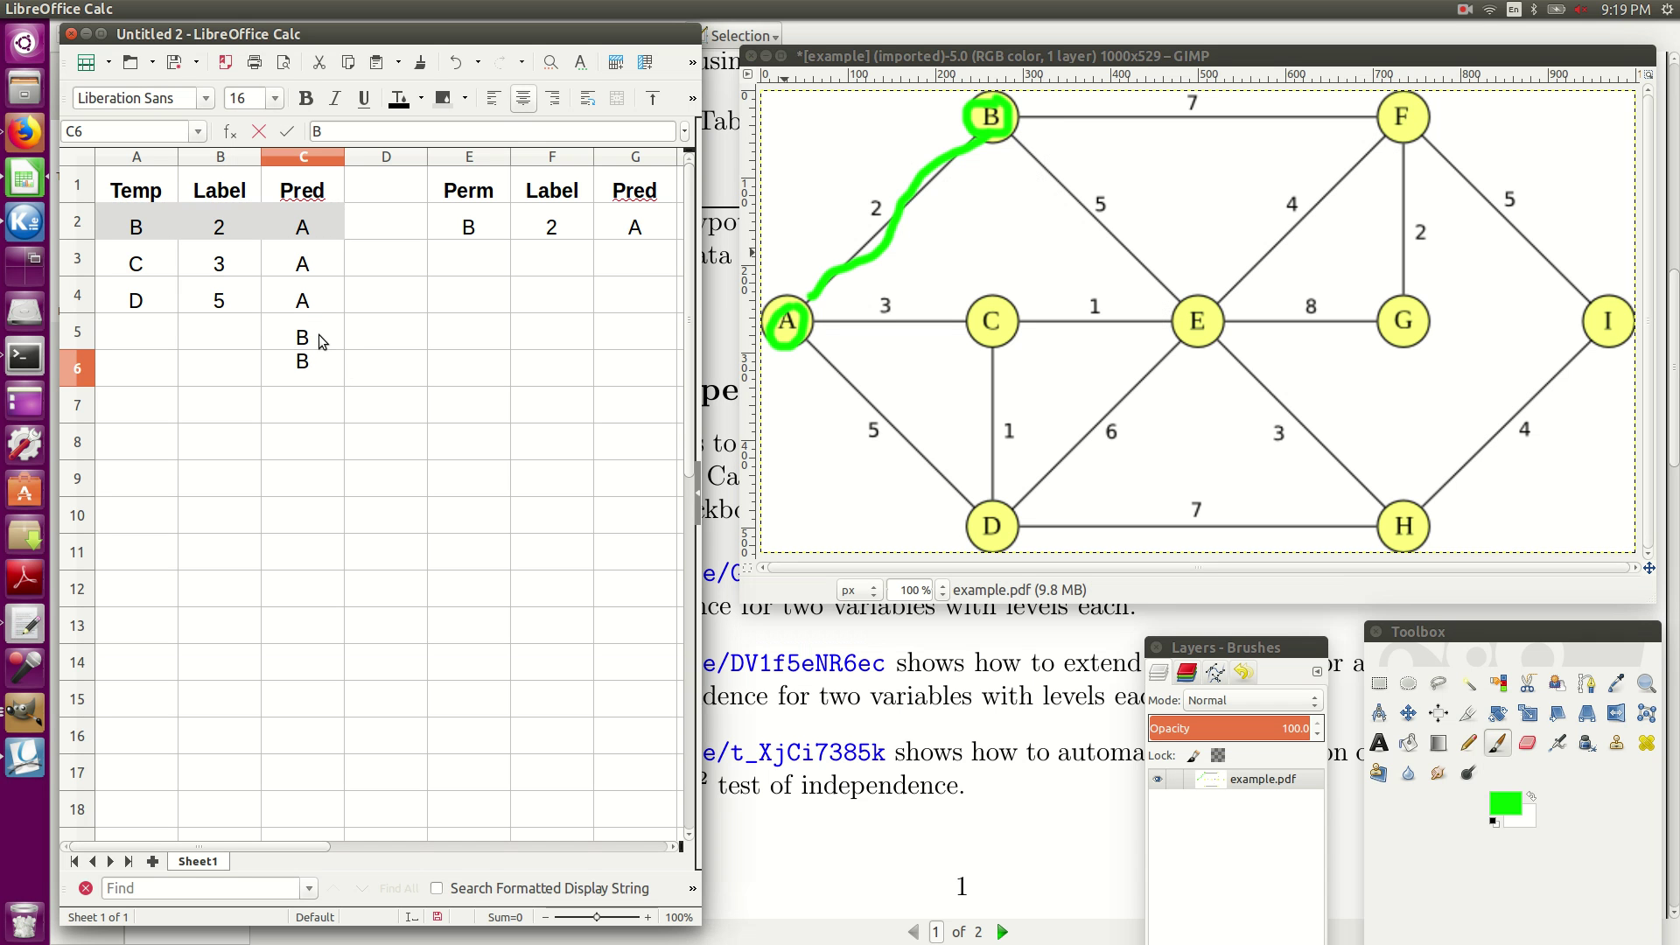
left_click(158, 332)
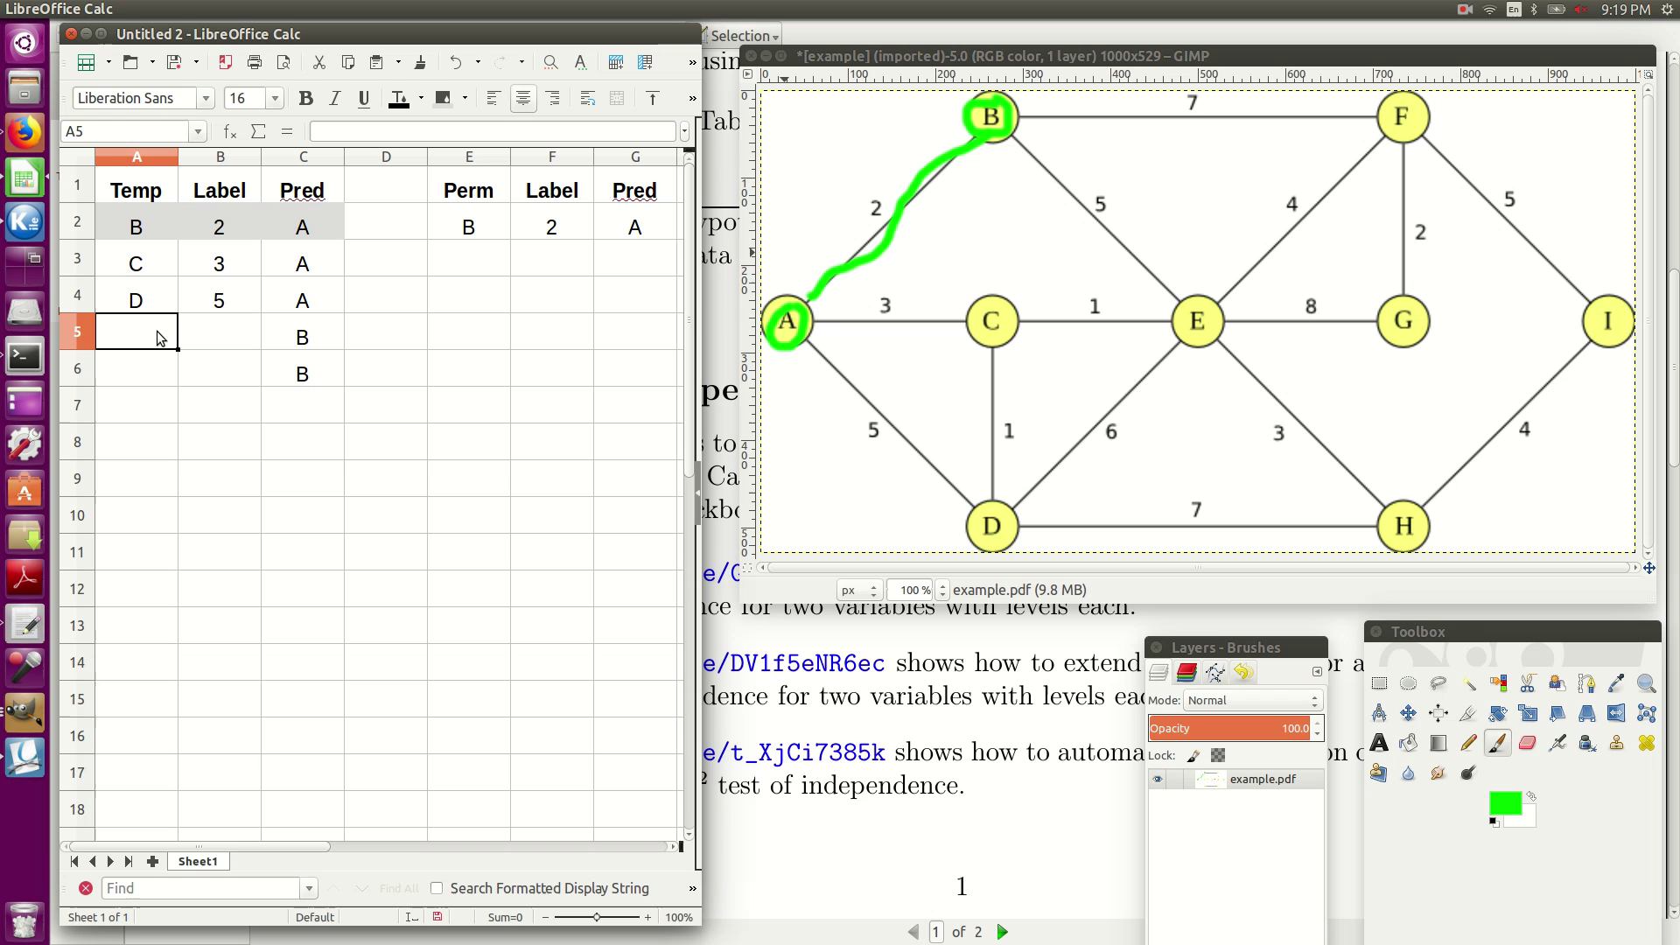
type("E")
key("Return")
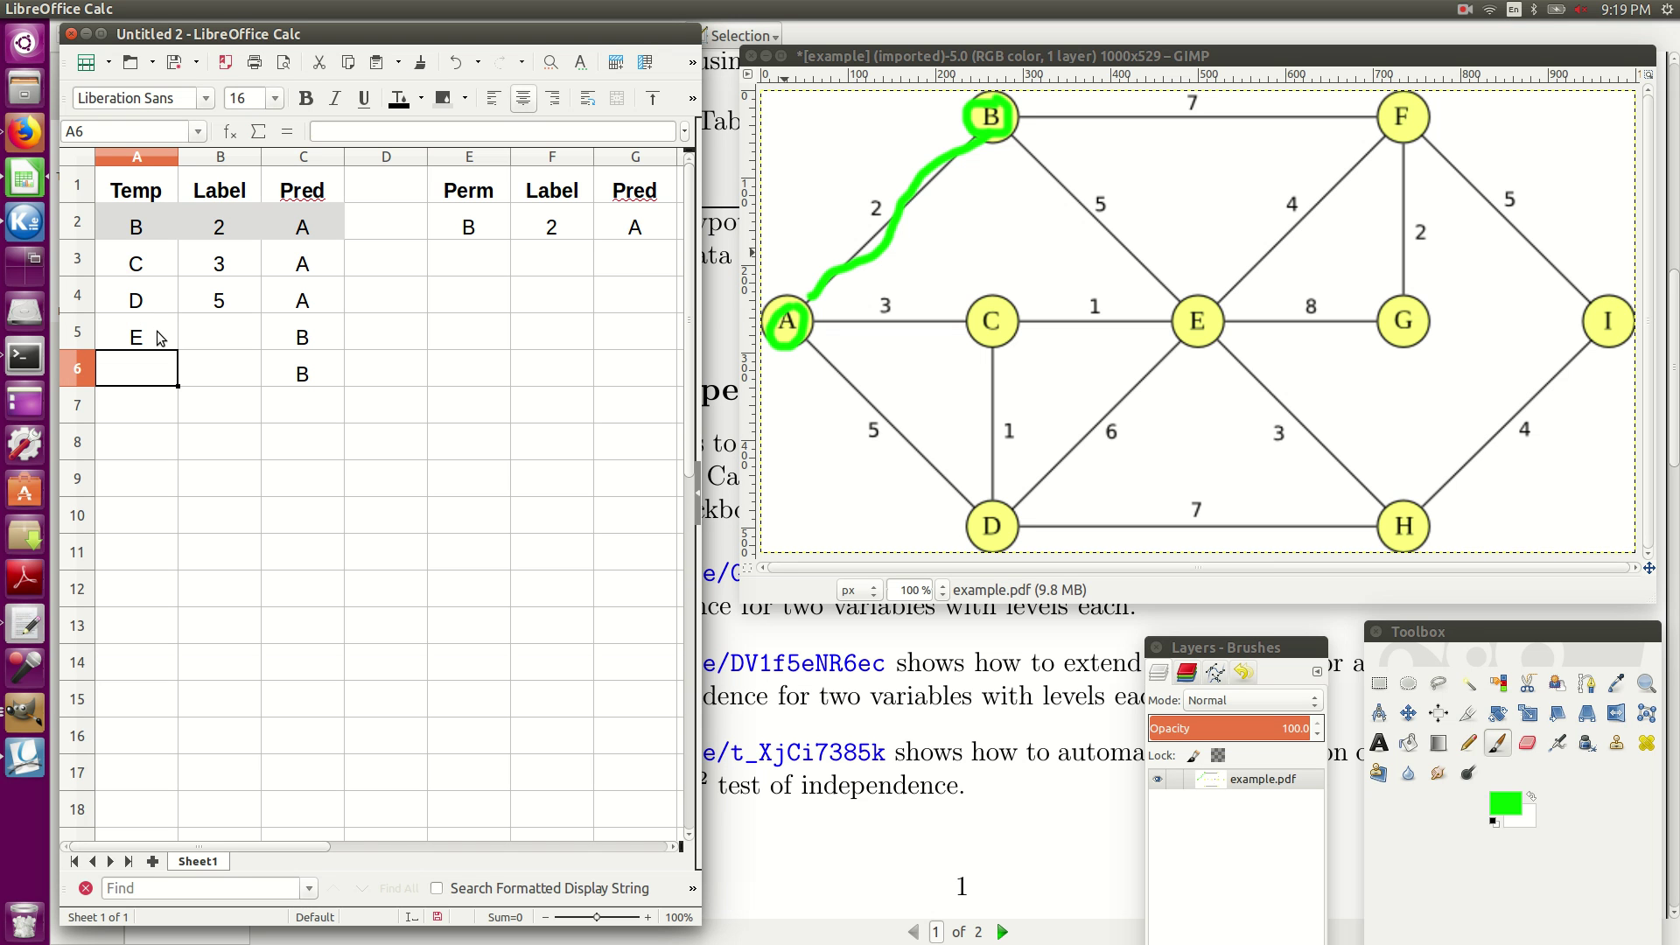
type("F")
key("Return")
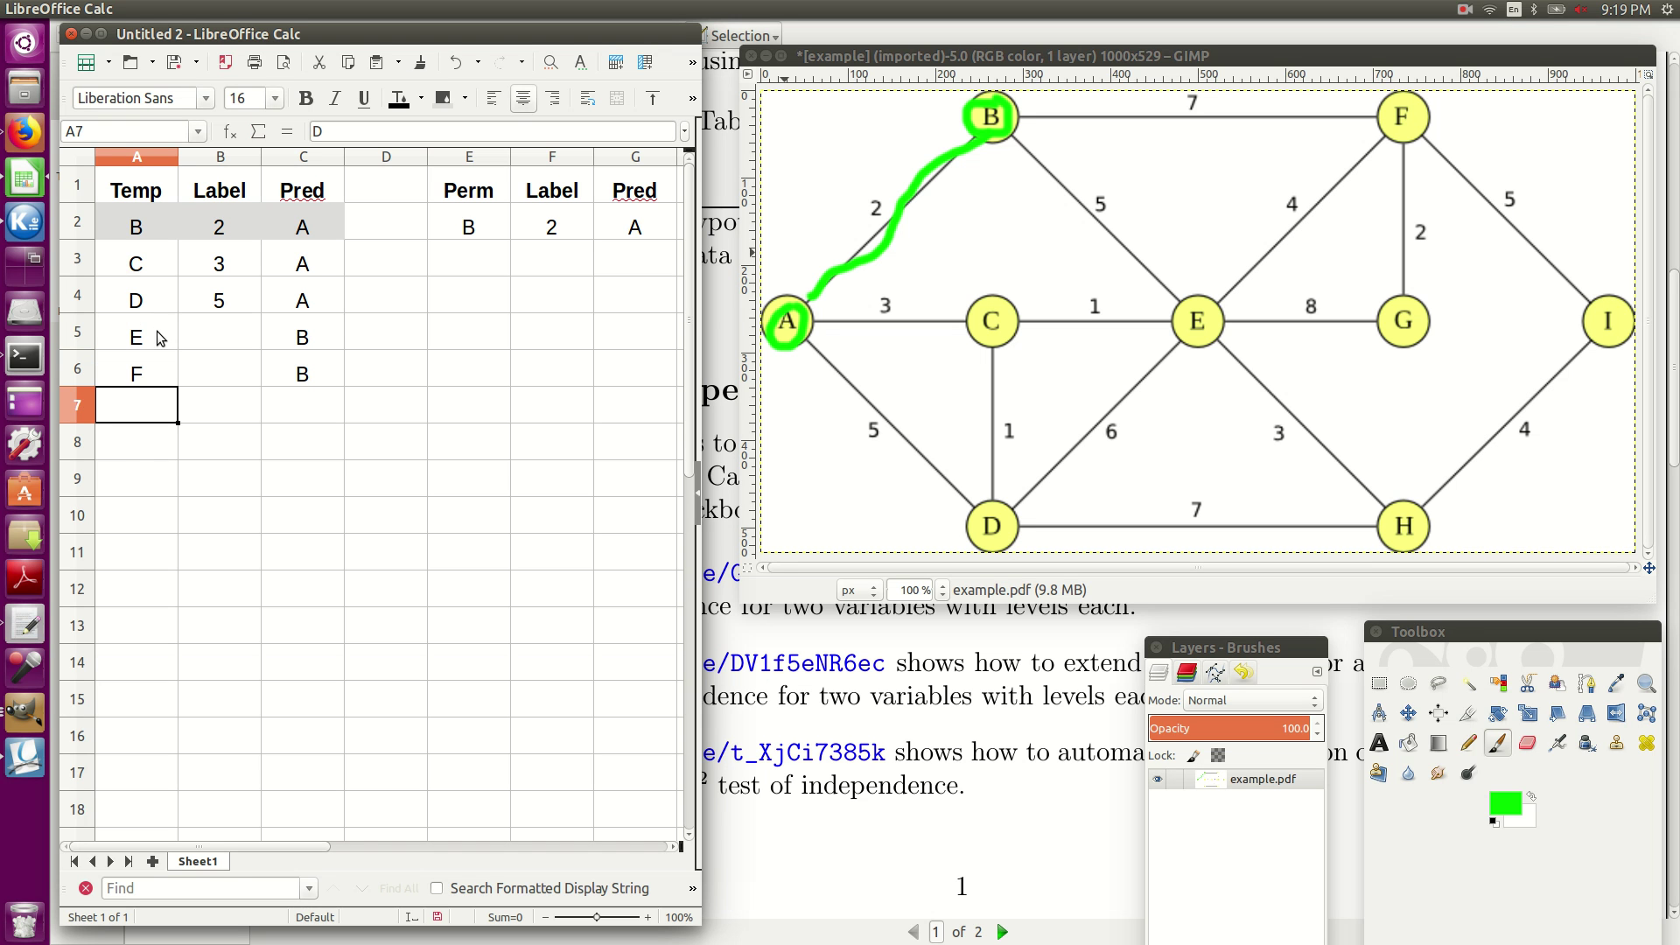
Enter label formulas =2+5 in B5 and =2+7 in B6
left_click(219, 334)
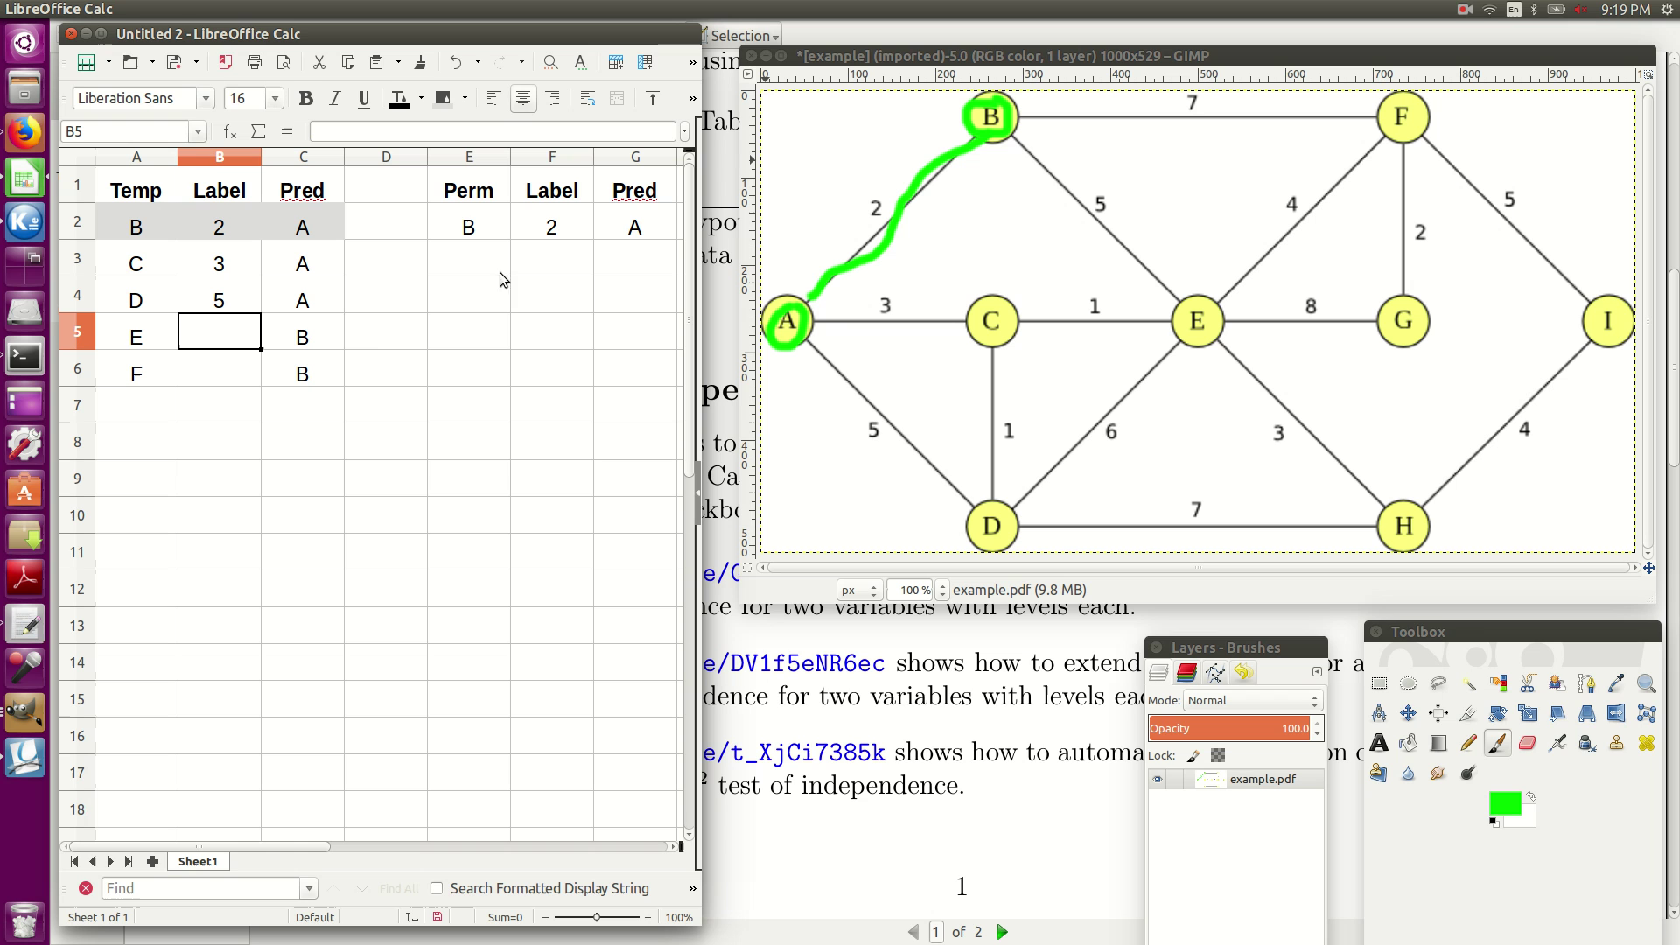
type("=")
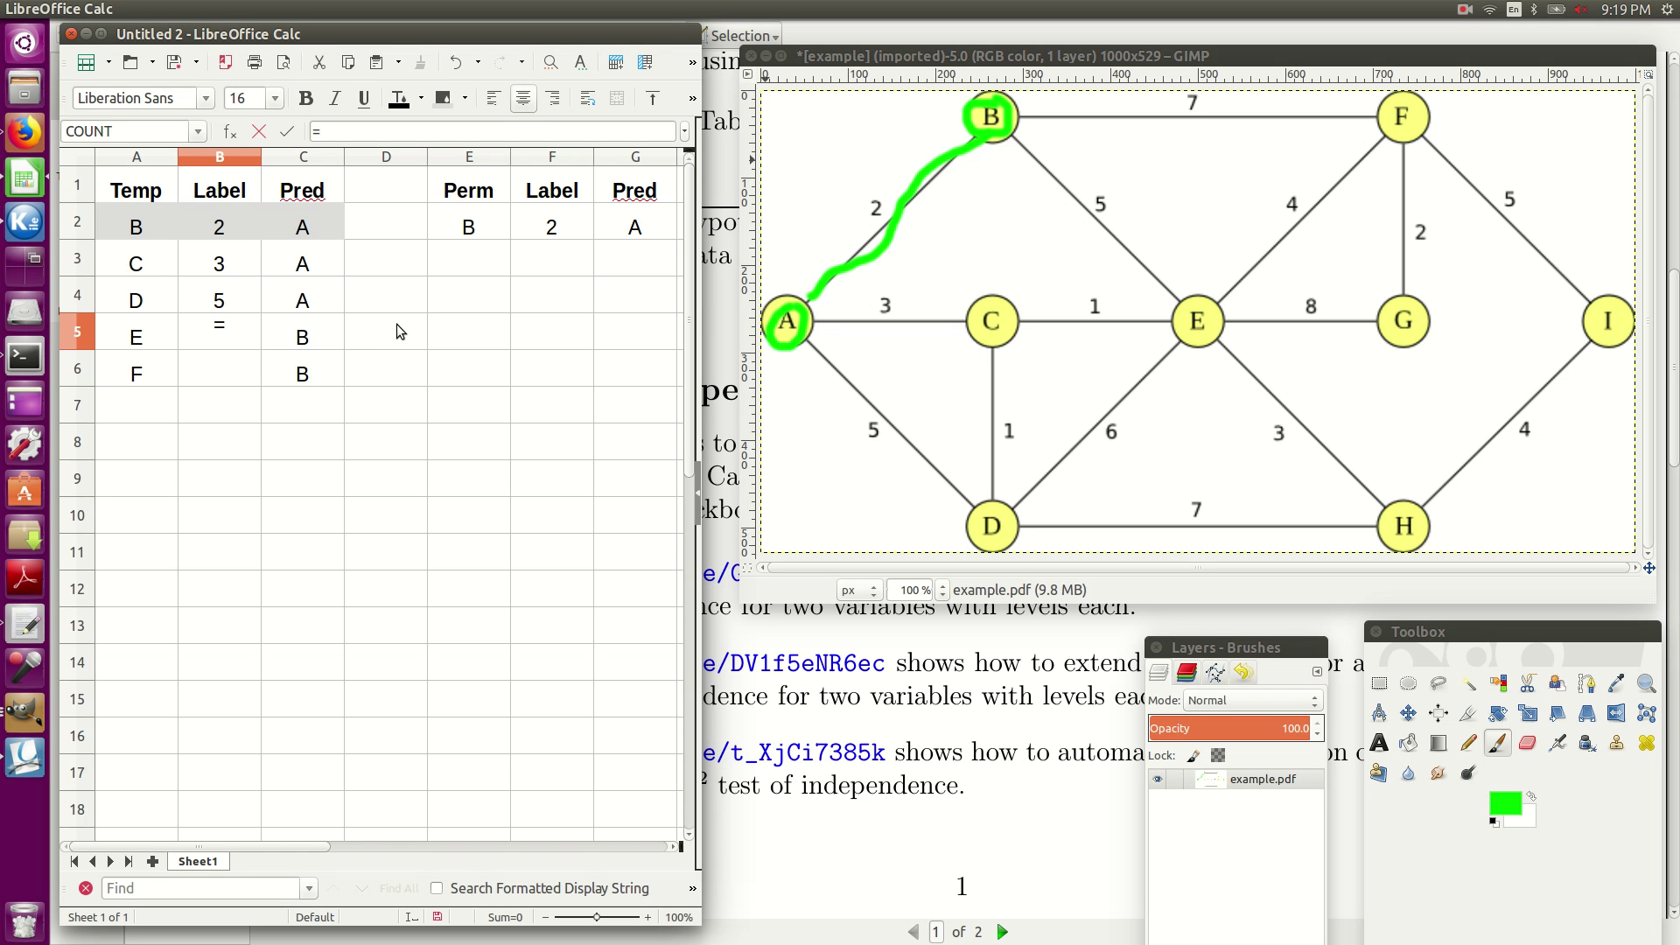
type("2+")
type("5")
key("Return")
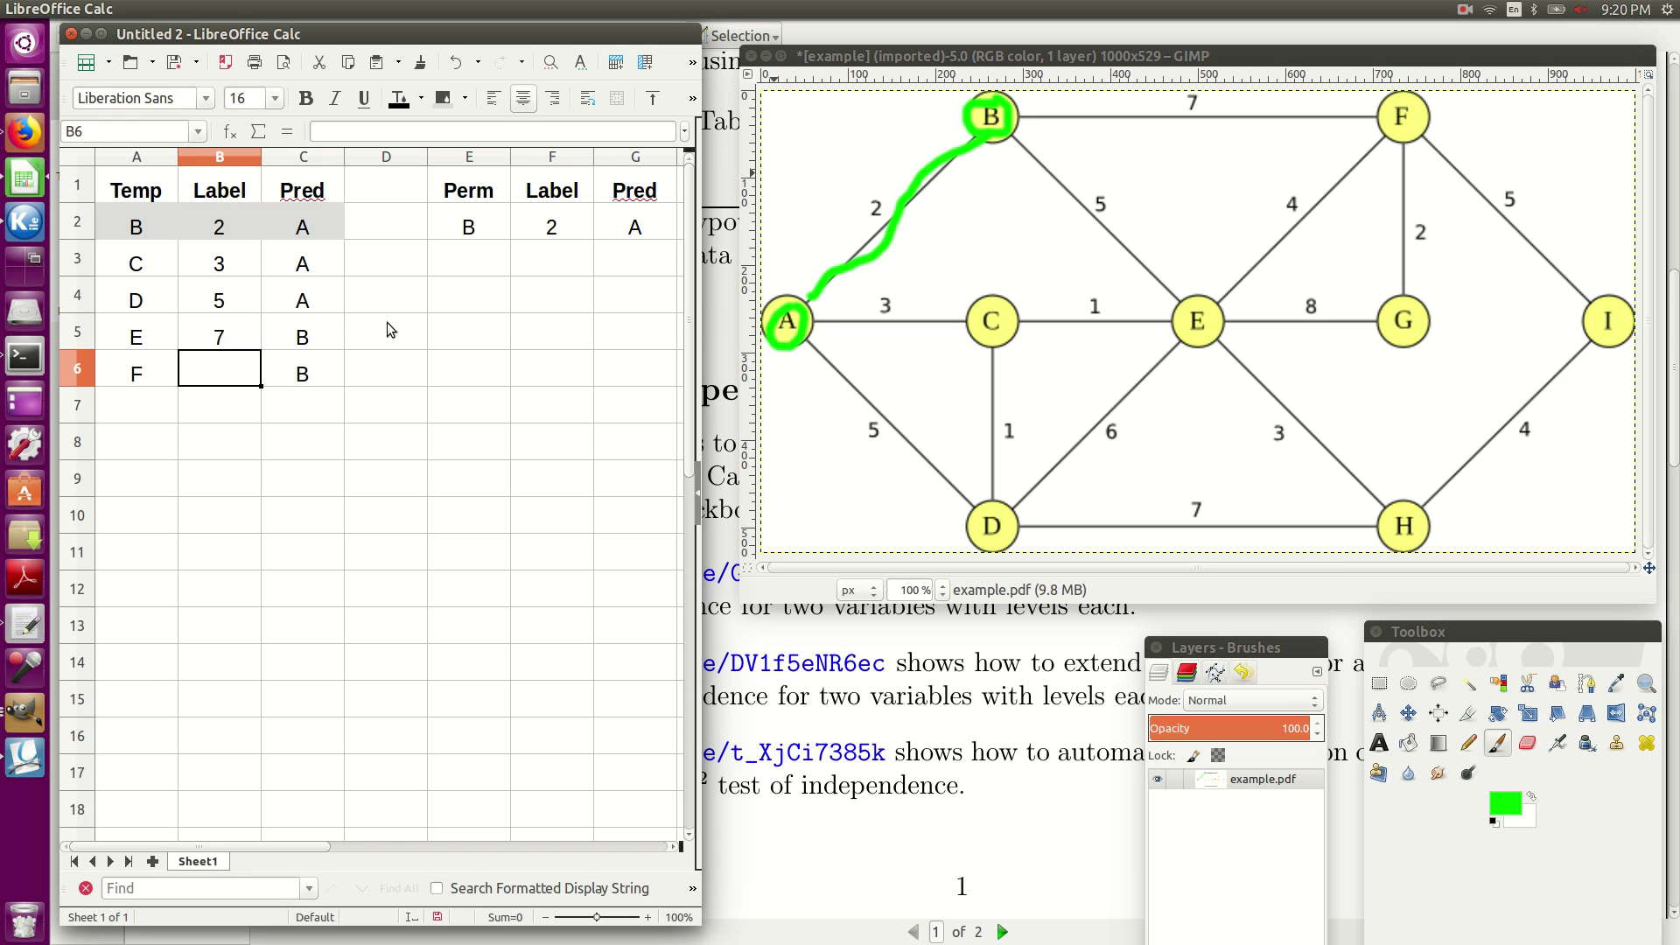
type("=")
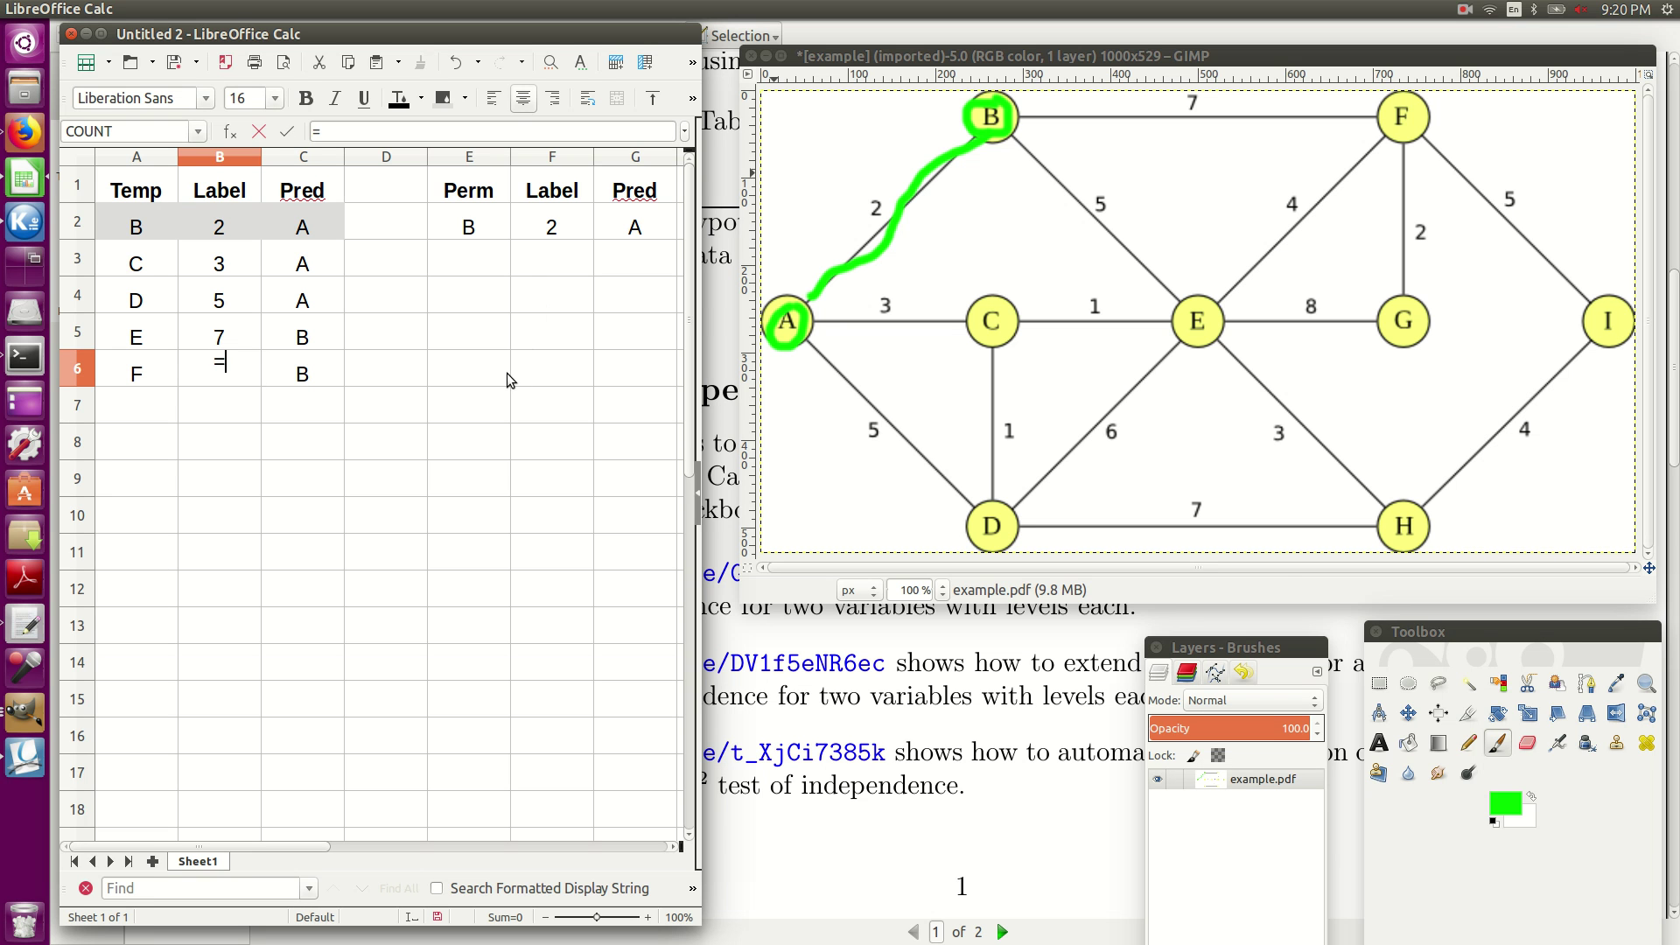
left_click(558, 228)
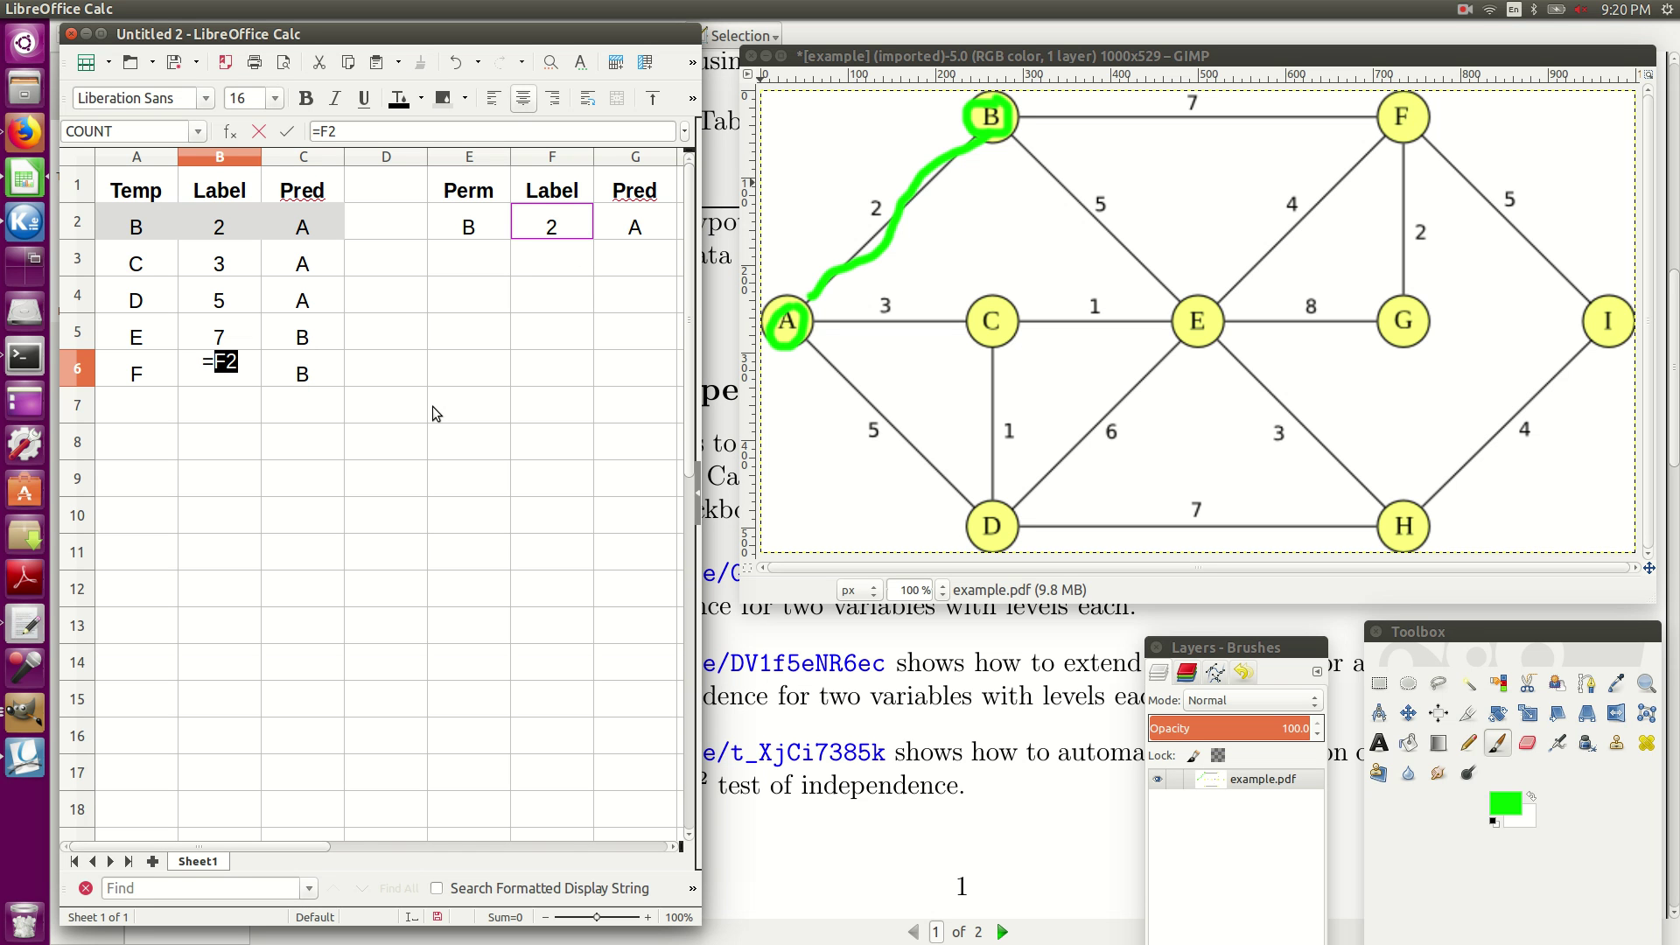
key("BackSpace")
key("BackSpace")
type("2")
type("+")
type("7")
key("Return")
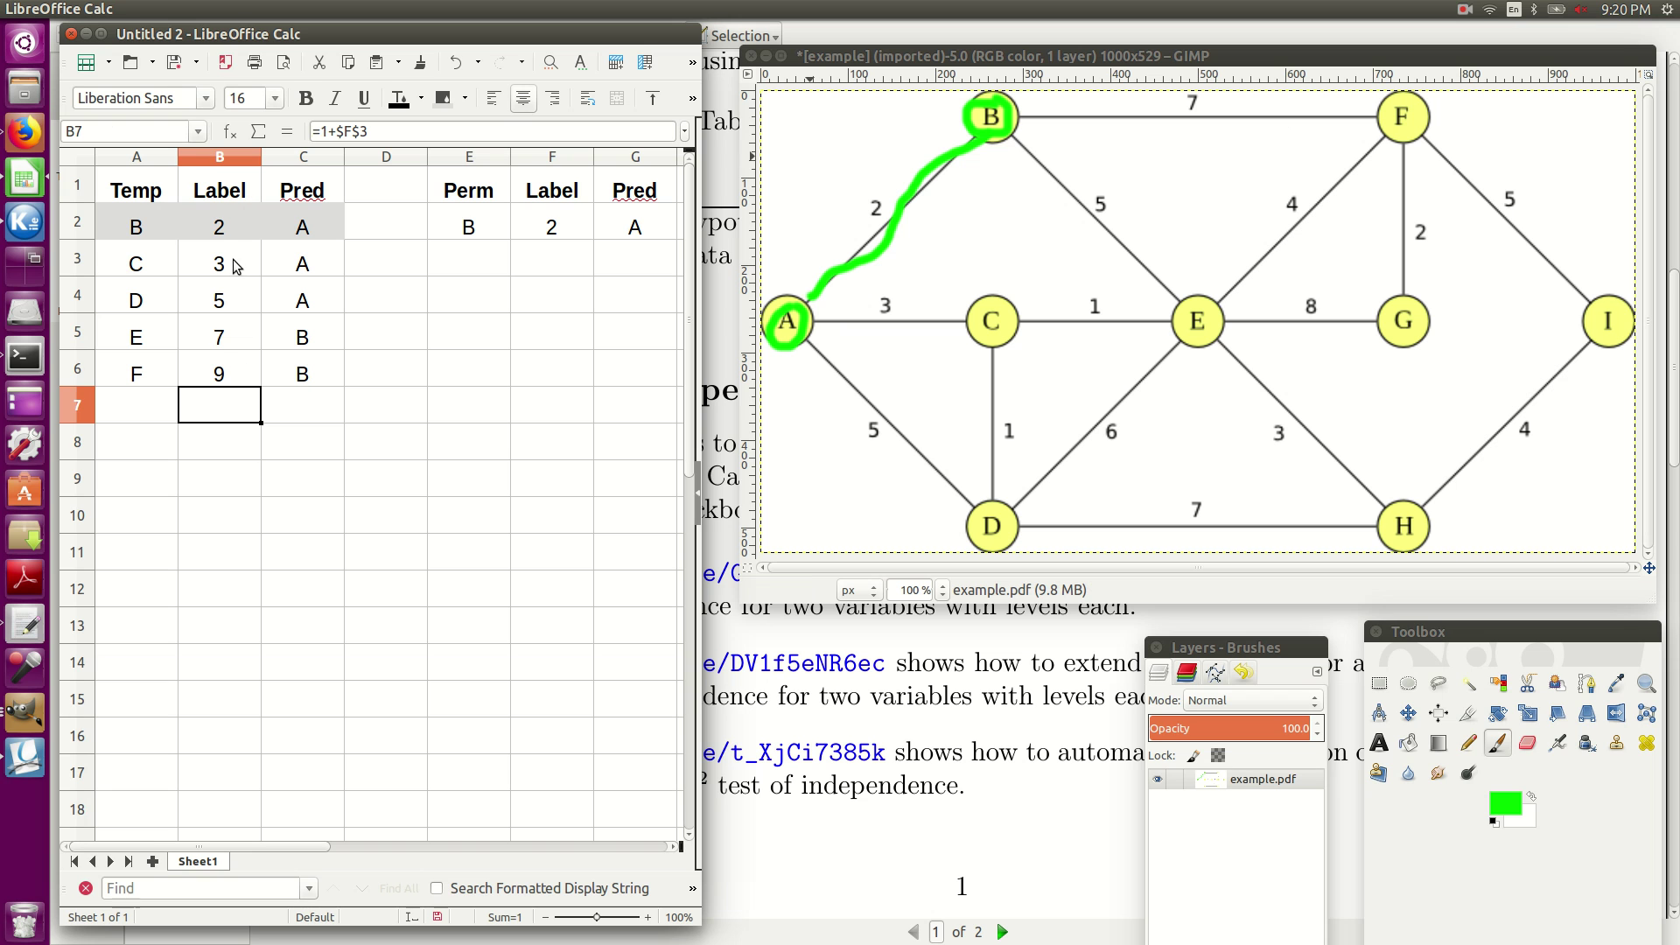
Copy node C's row A3:C3 into the Perm table at E3
left_click(151, 270)
left_click_drag(150, 270, 286, 270)
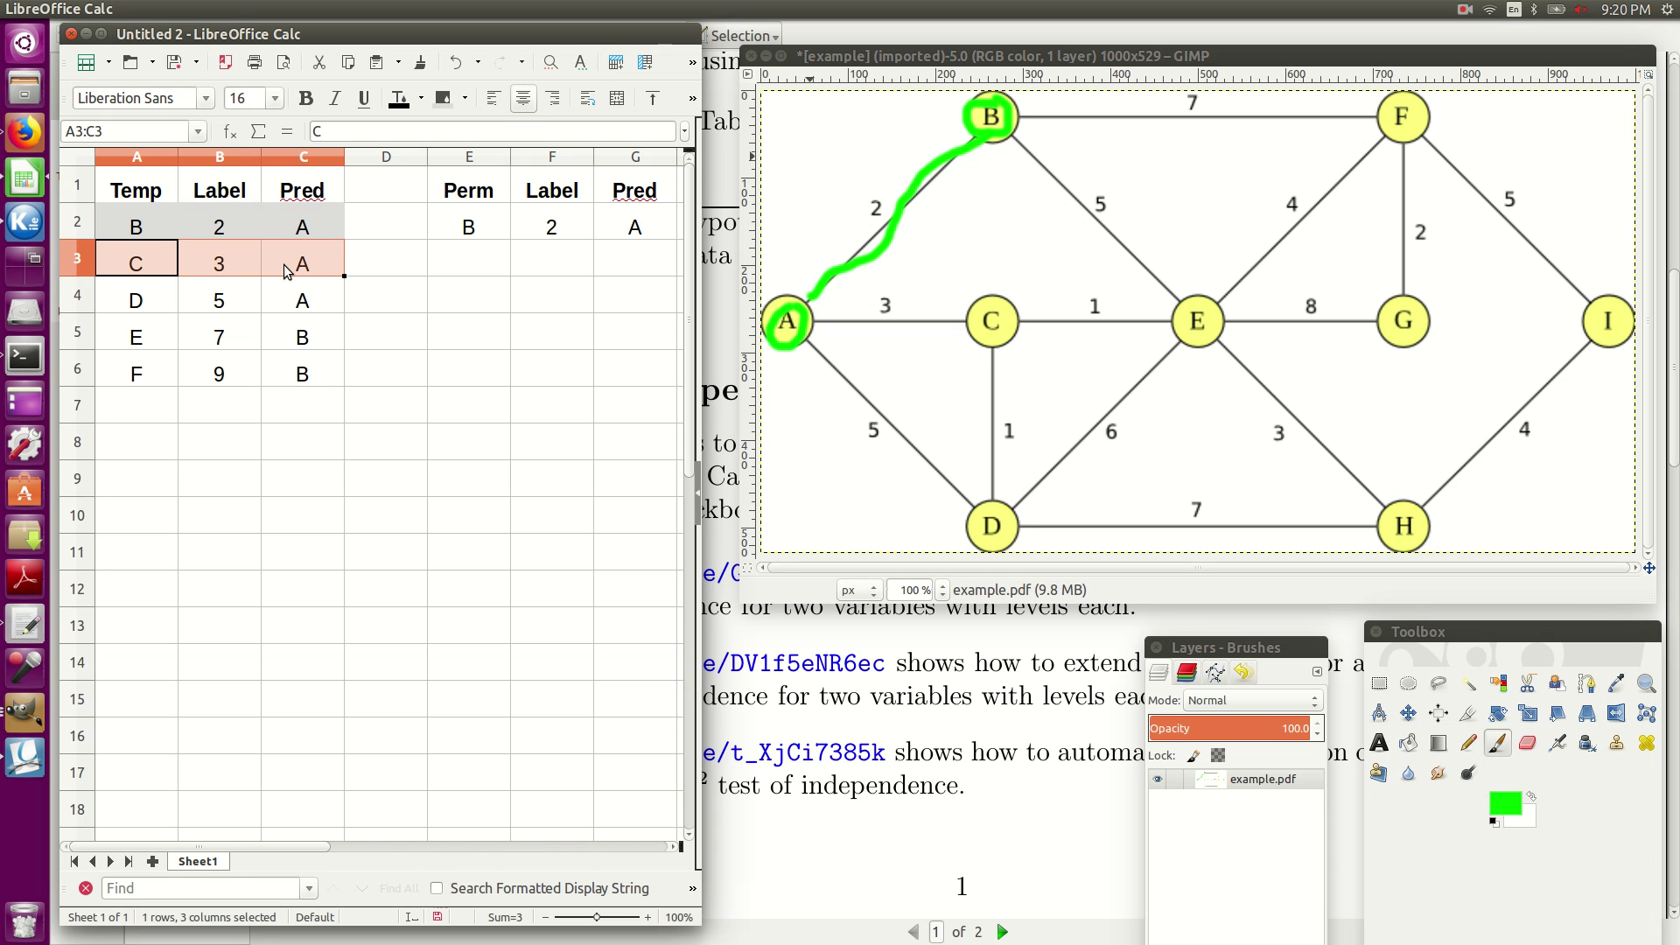
right_click(287, 272)
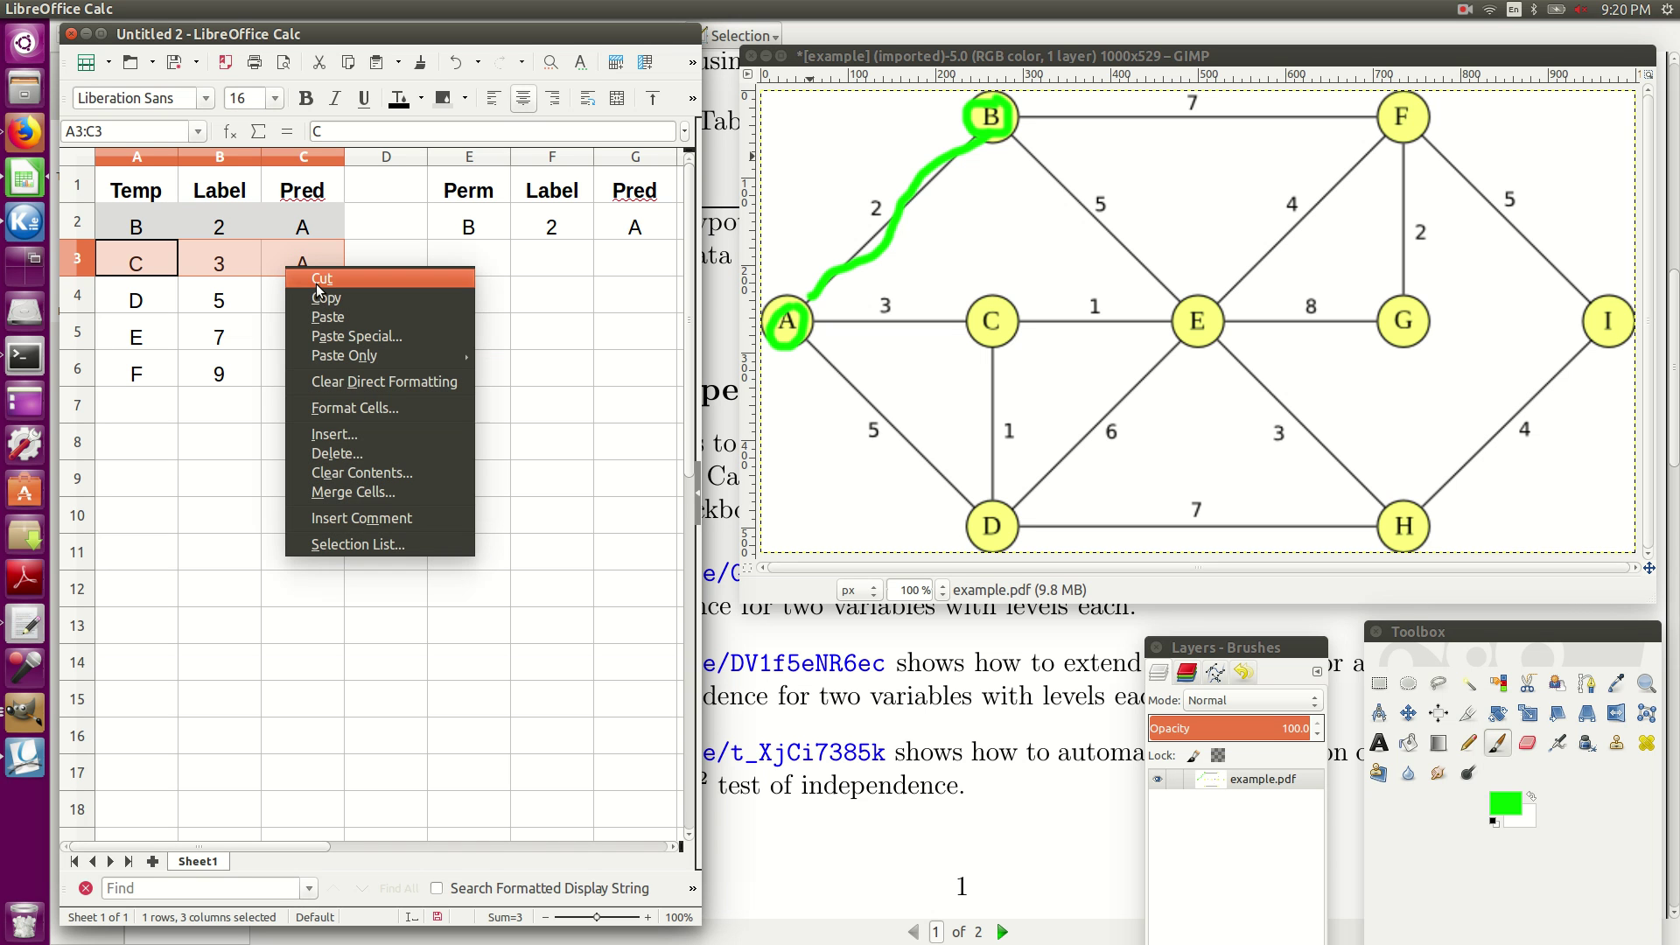
left_click(317, 298)
left_click(460, 265)
right_click(460, 264)
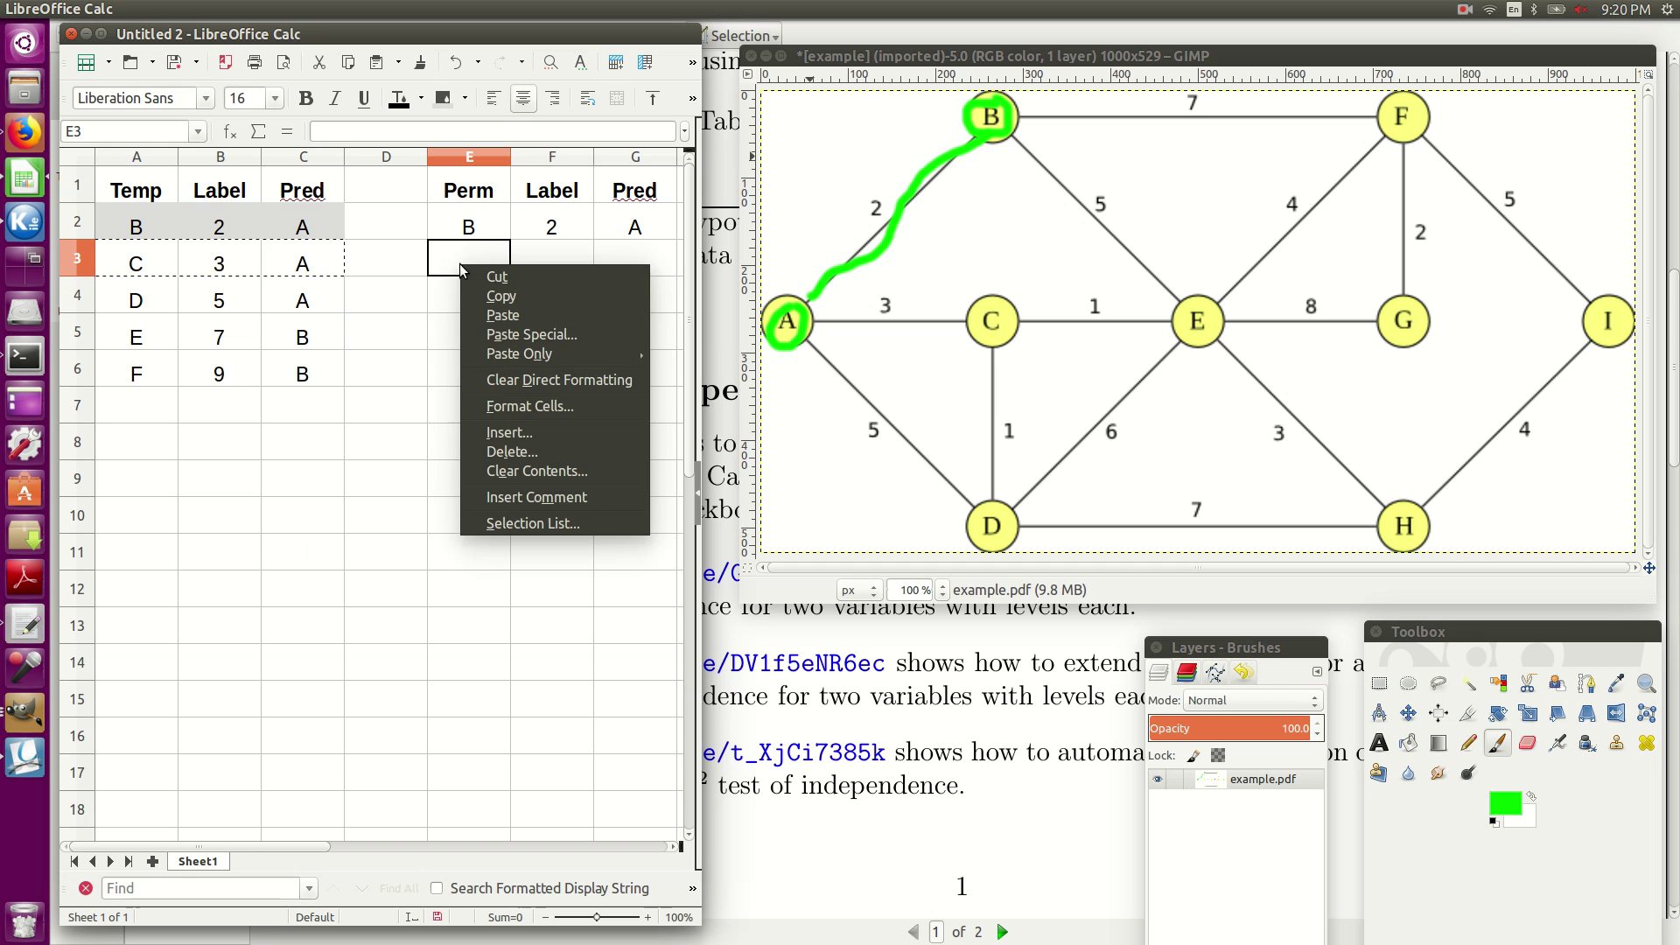
left_click(490, 313)
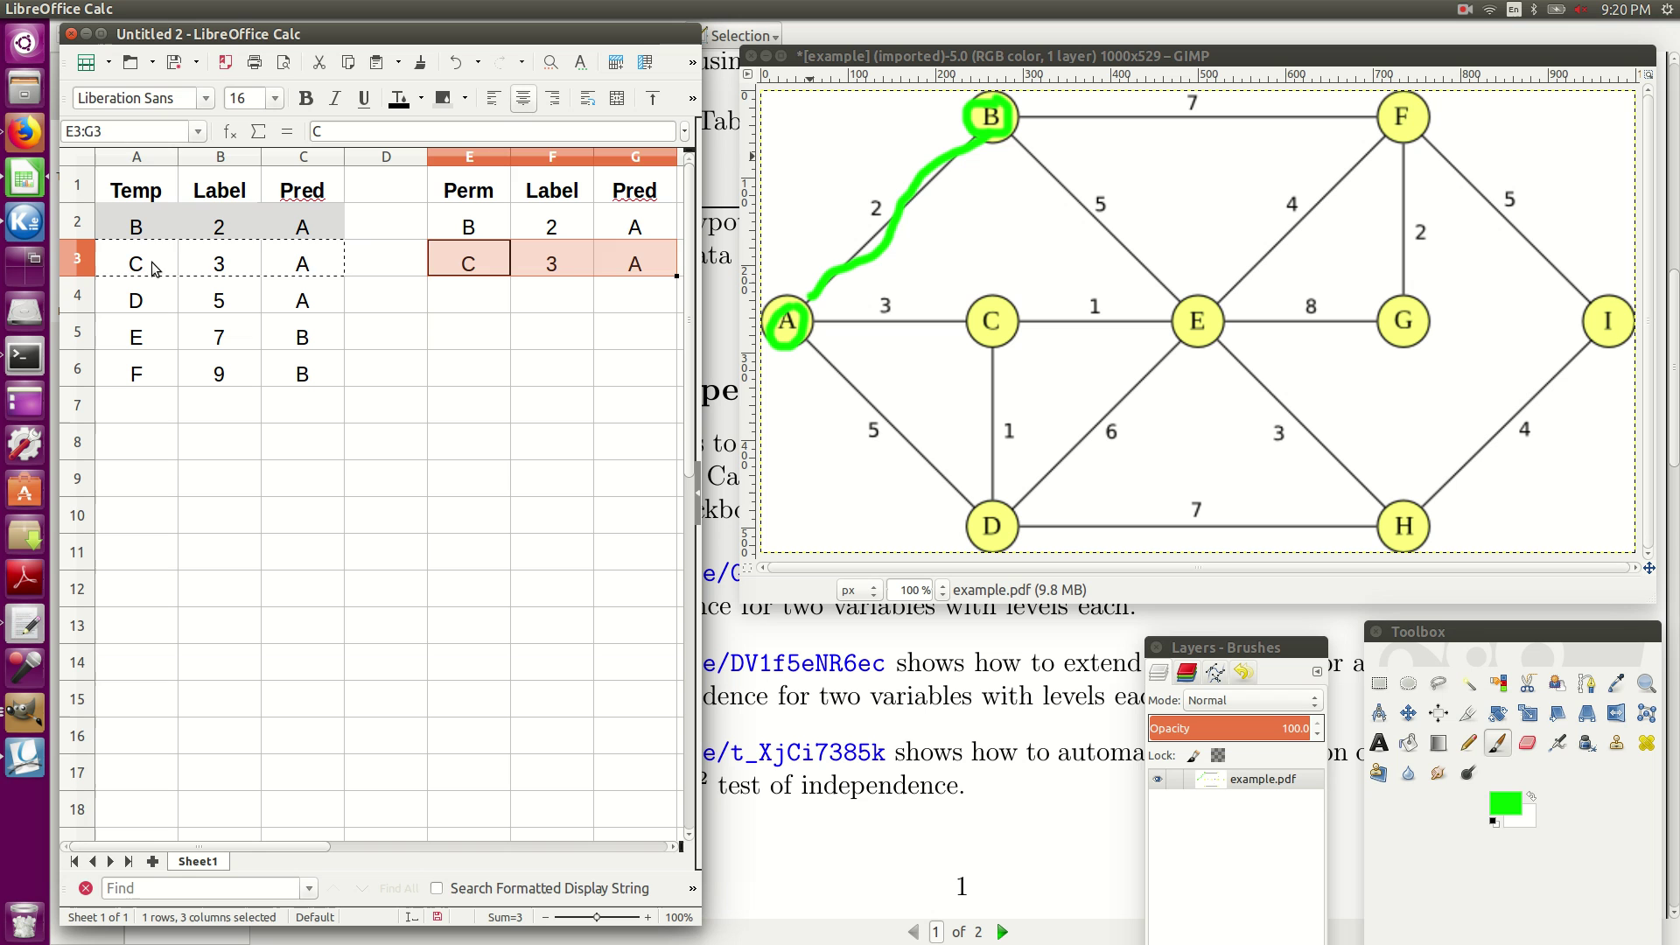
Shade C's Temp row A3:C3 grey
left_click_drag(154, 267, 301, 265)
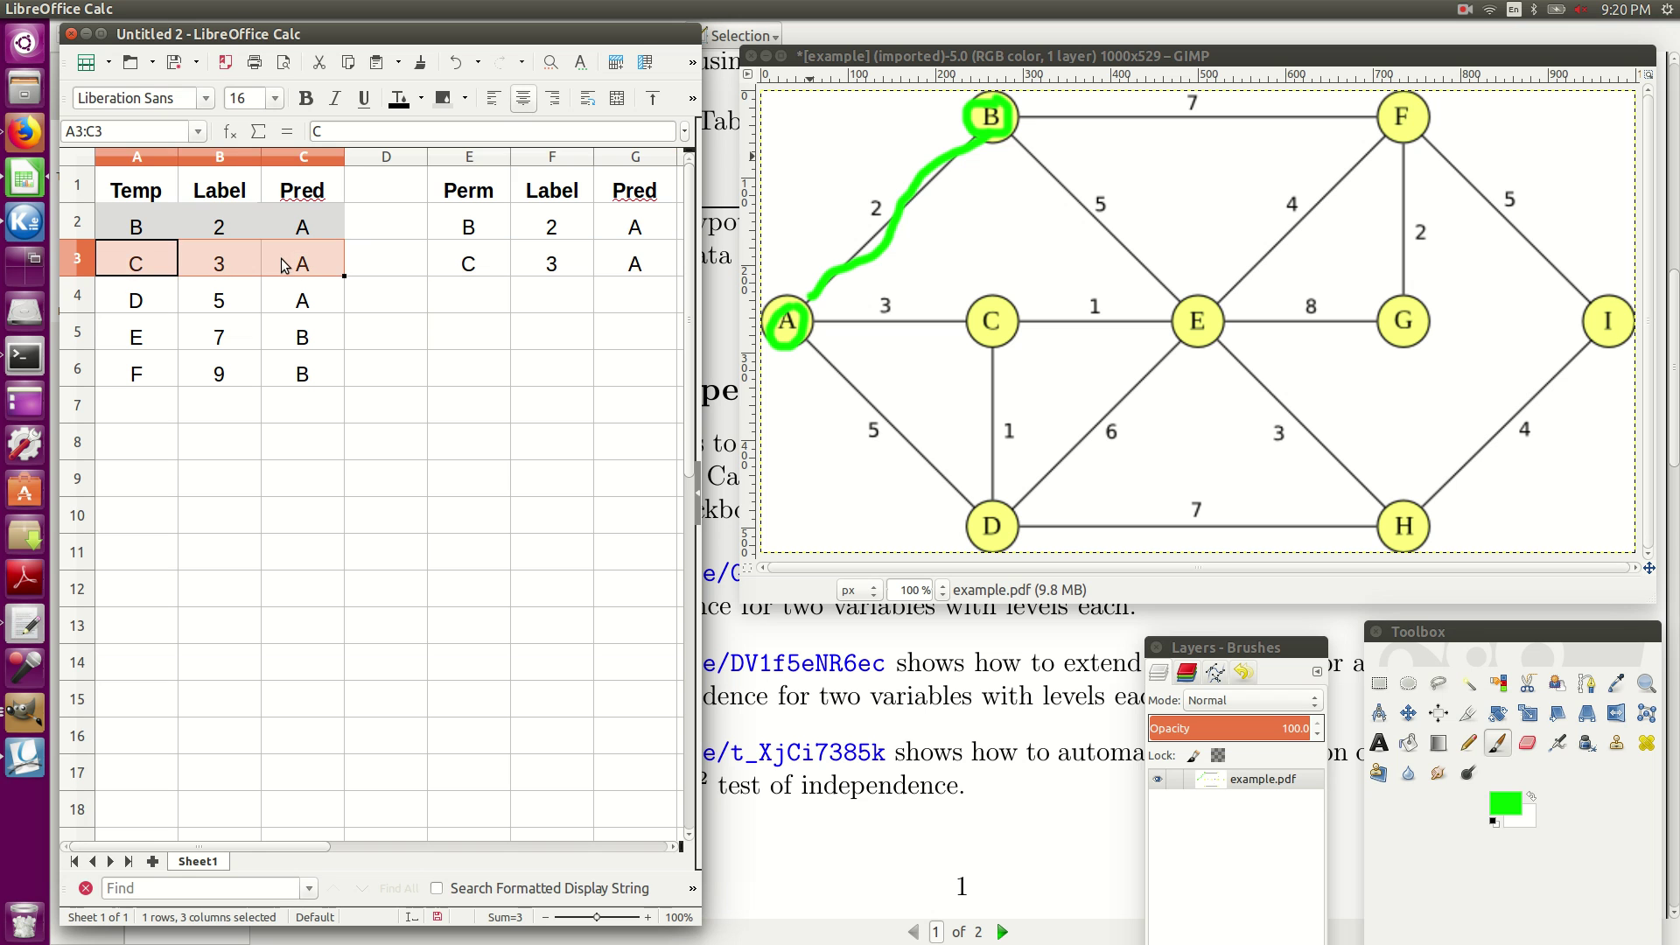
left_click(444, 99)
left_click(215, 406)
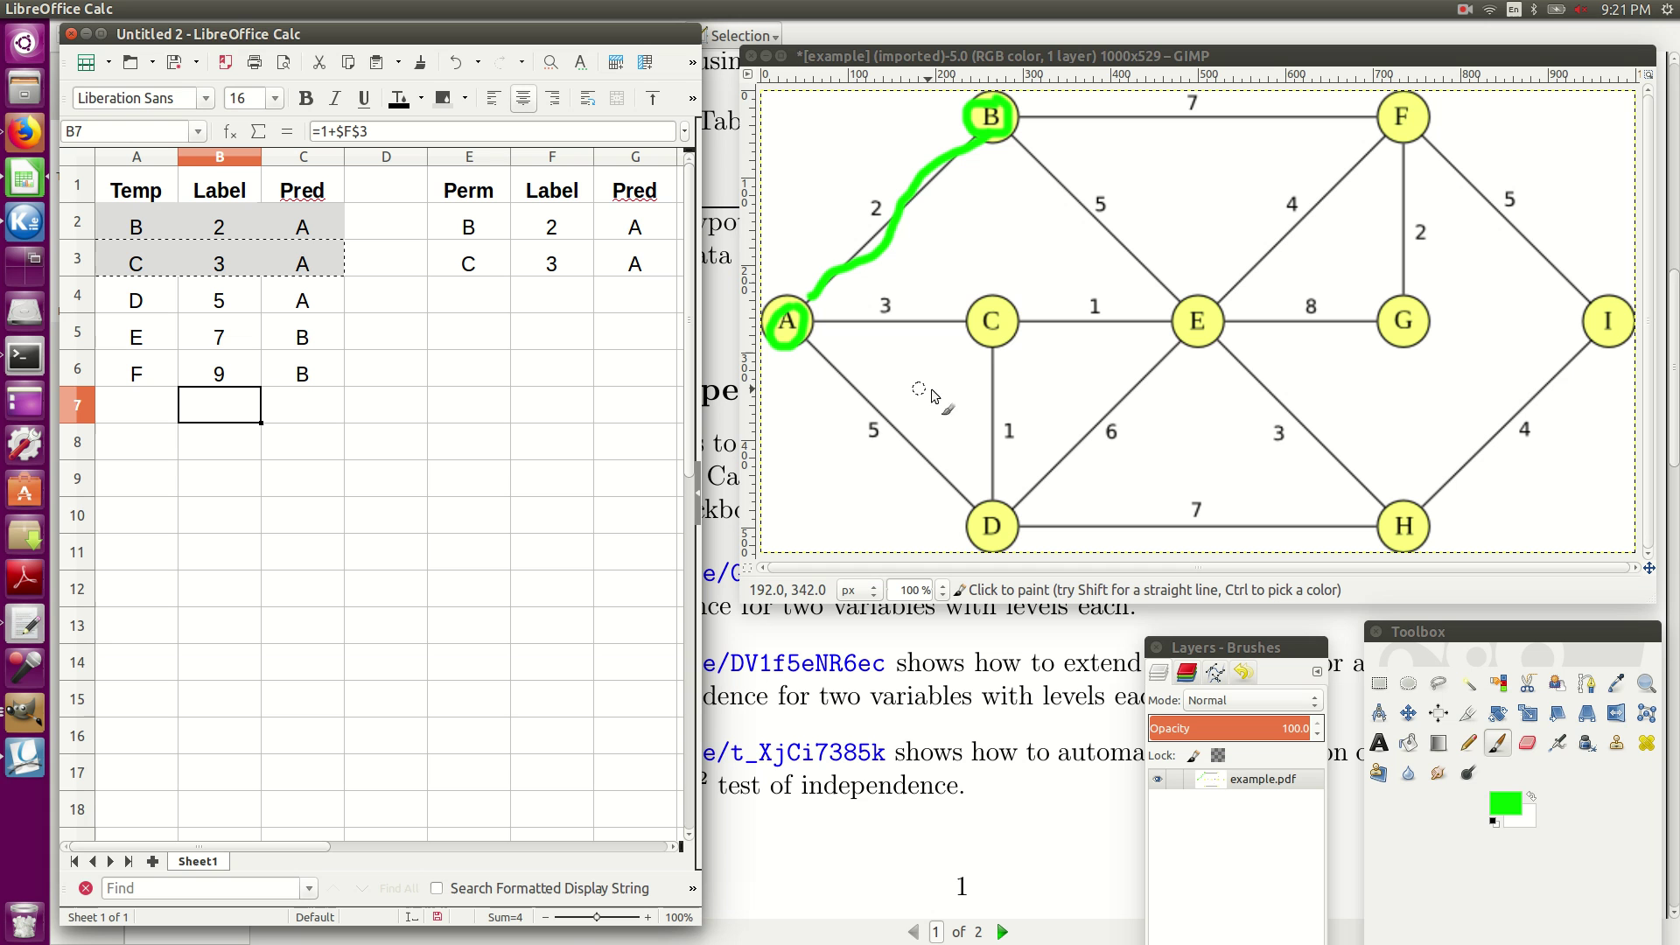
Paint a green stroke along the weight-3 edge from A to C
mouse_move(977, 340)
left_mouse_down()
mouse_move(987, 311)
mouse_move(978, 335)
left_mouse_up()
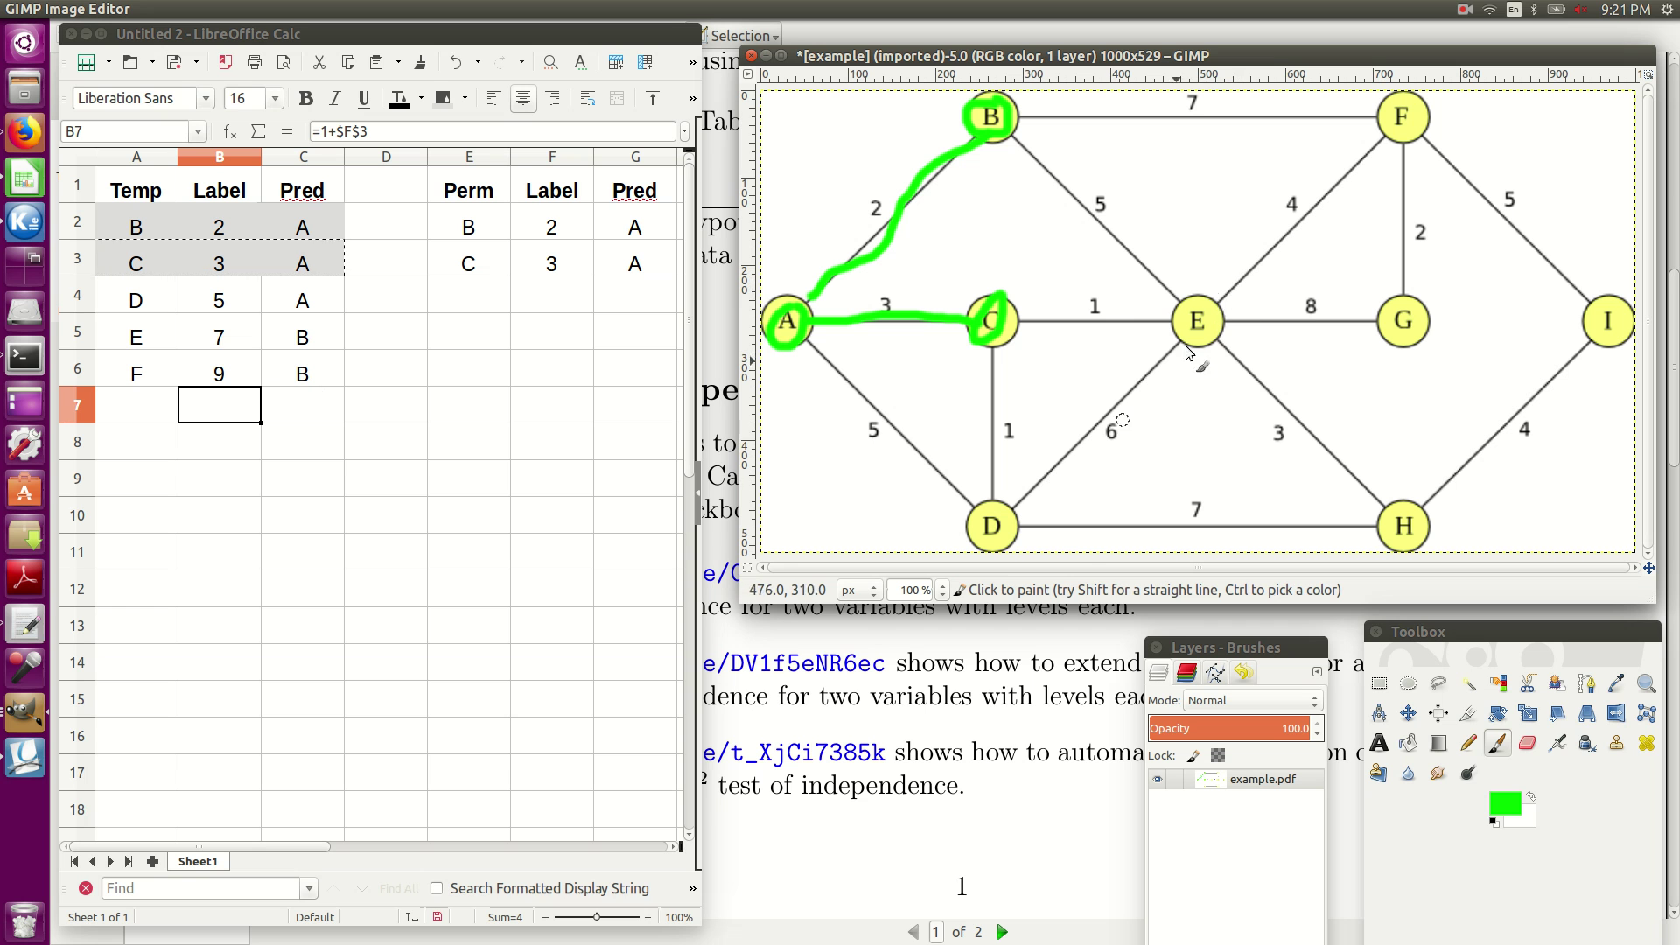
Fill C7:C8 with predecessor C and enter nodes D and E in A7:A8
left_click(294, 411)
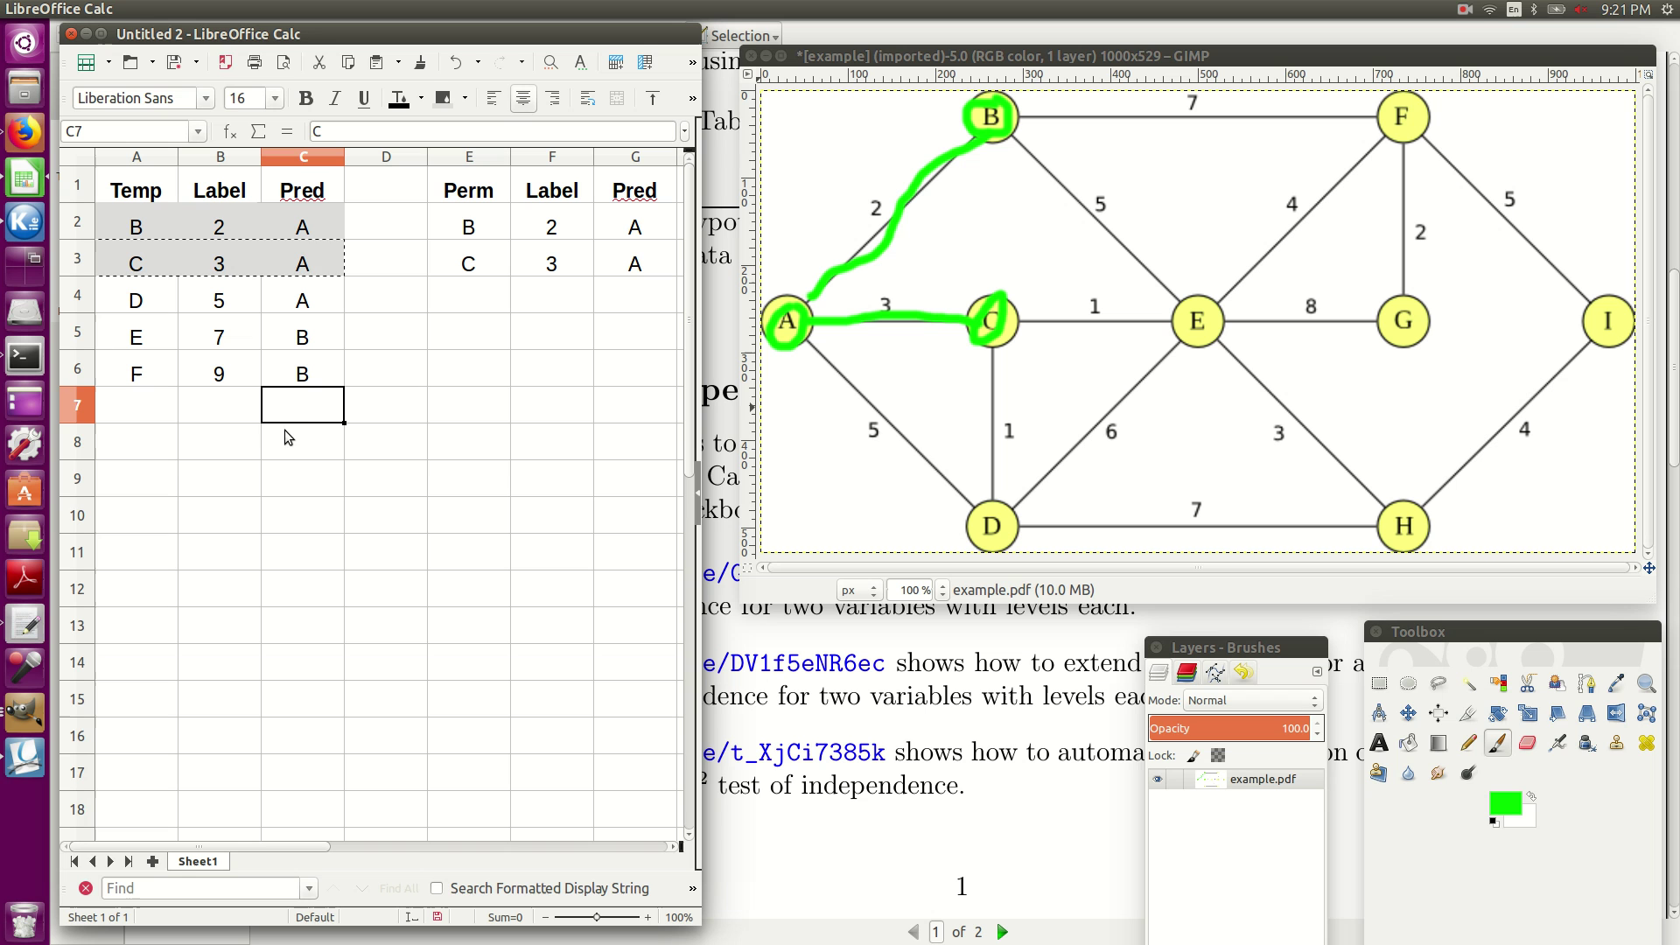
left_click_drag(301, 407, 298, 434)
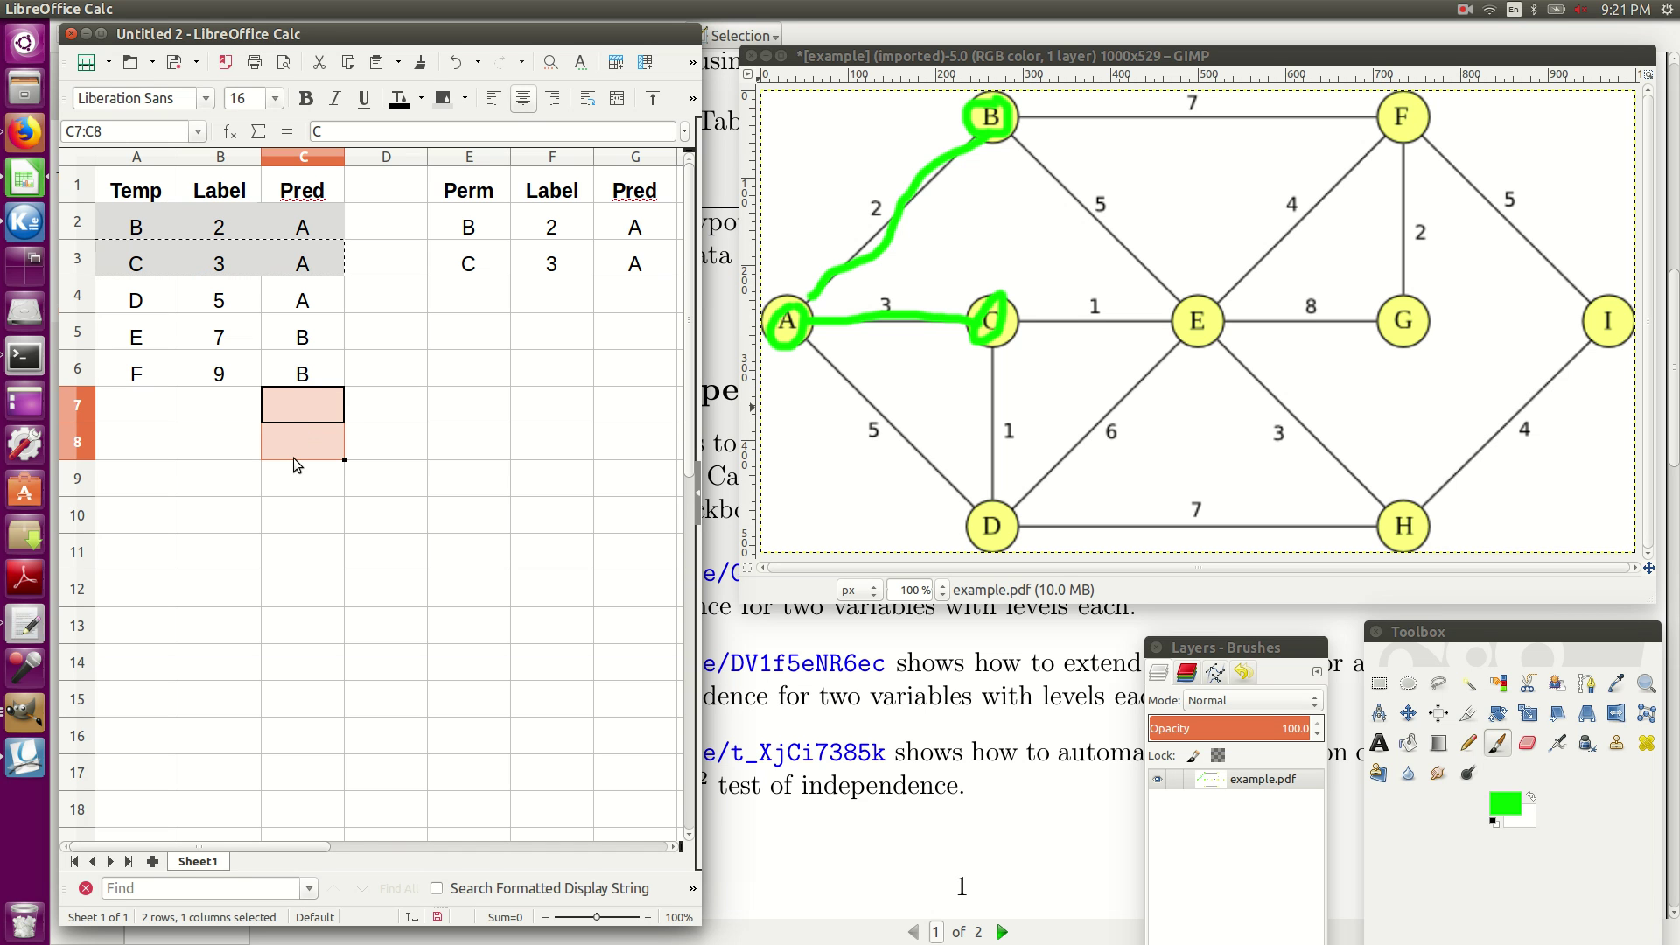
type("C")
key("alt+Return")
left_click(142, 407)
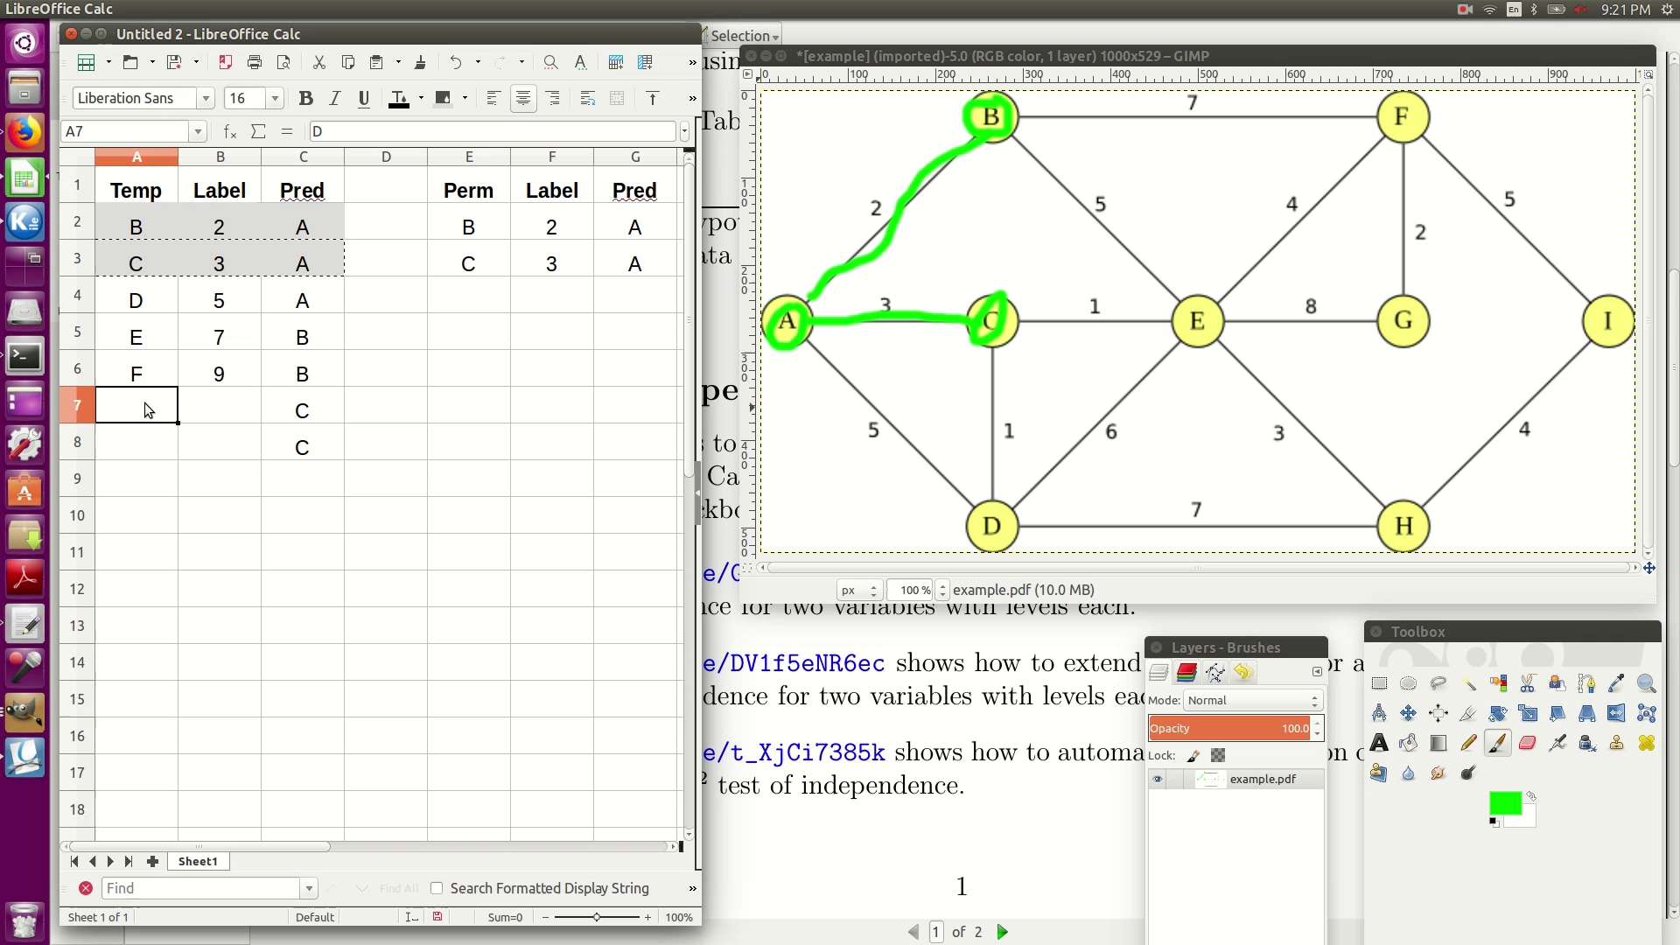
left_click_drag(149, 410, 139, 433)
type("D")
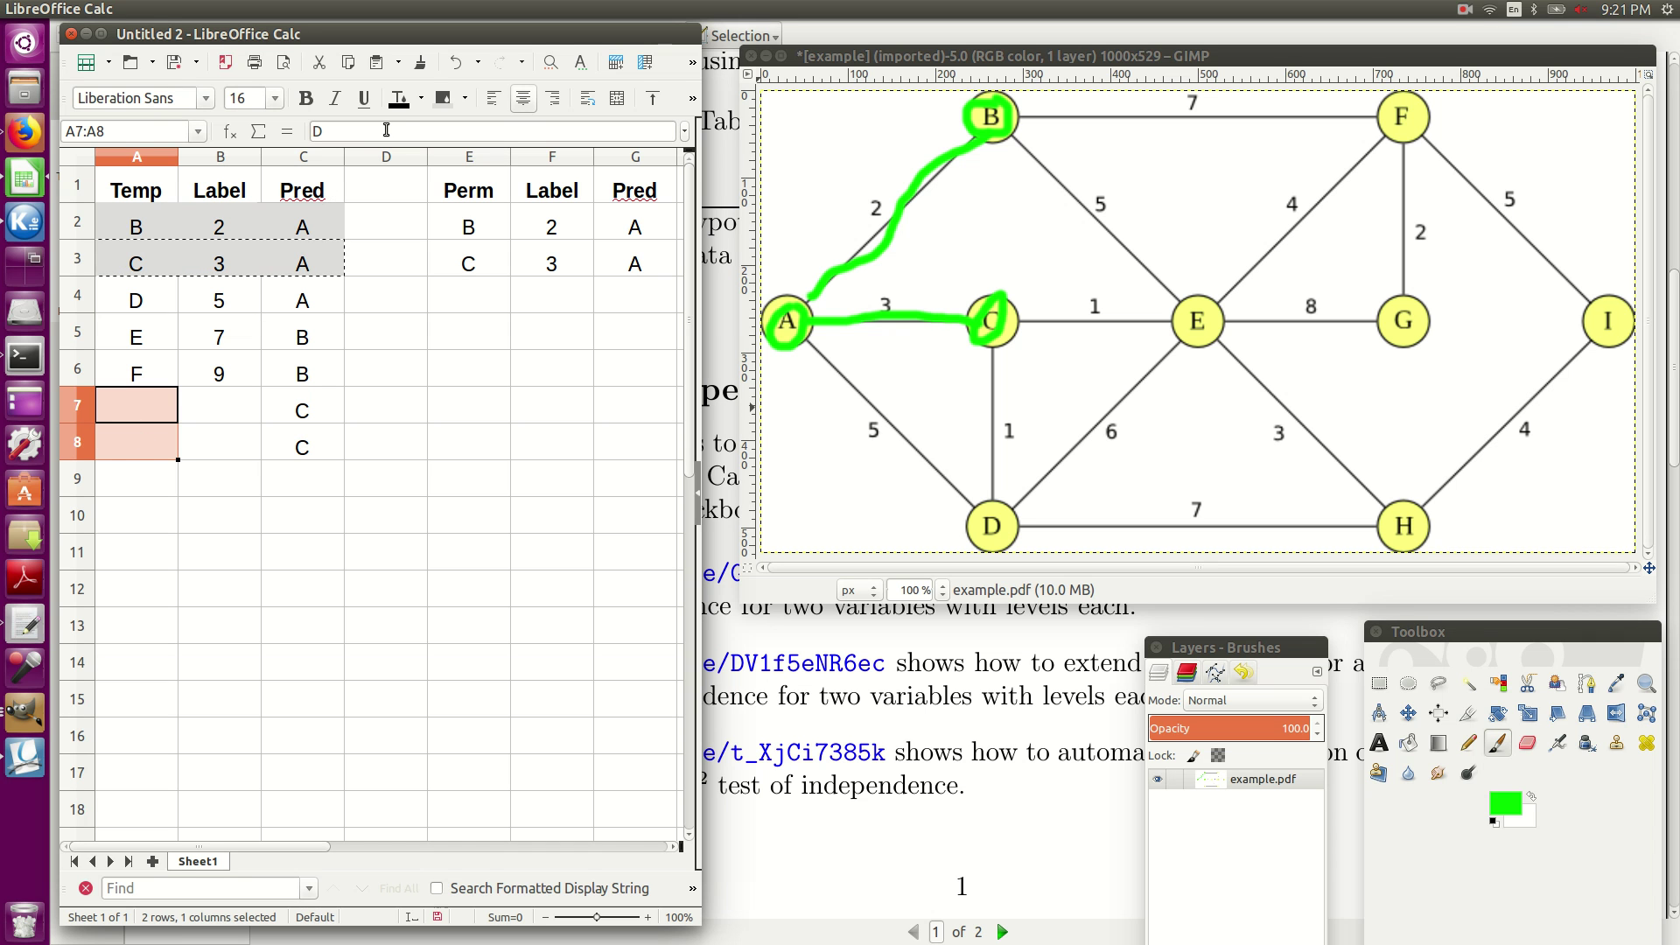
key("Return")
type("E")
key("Return")
left_click(231, 488)
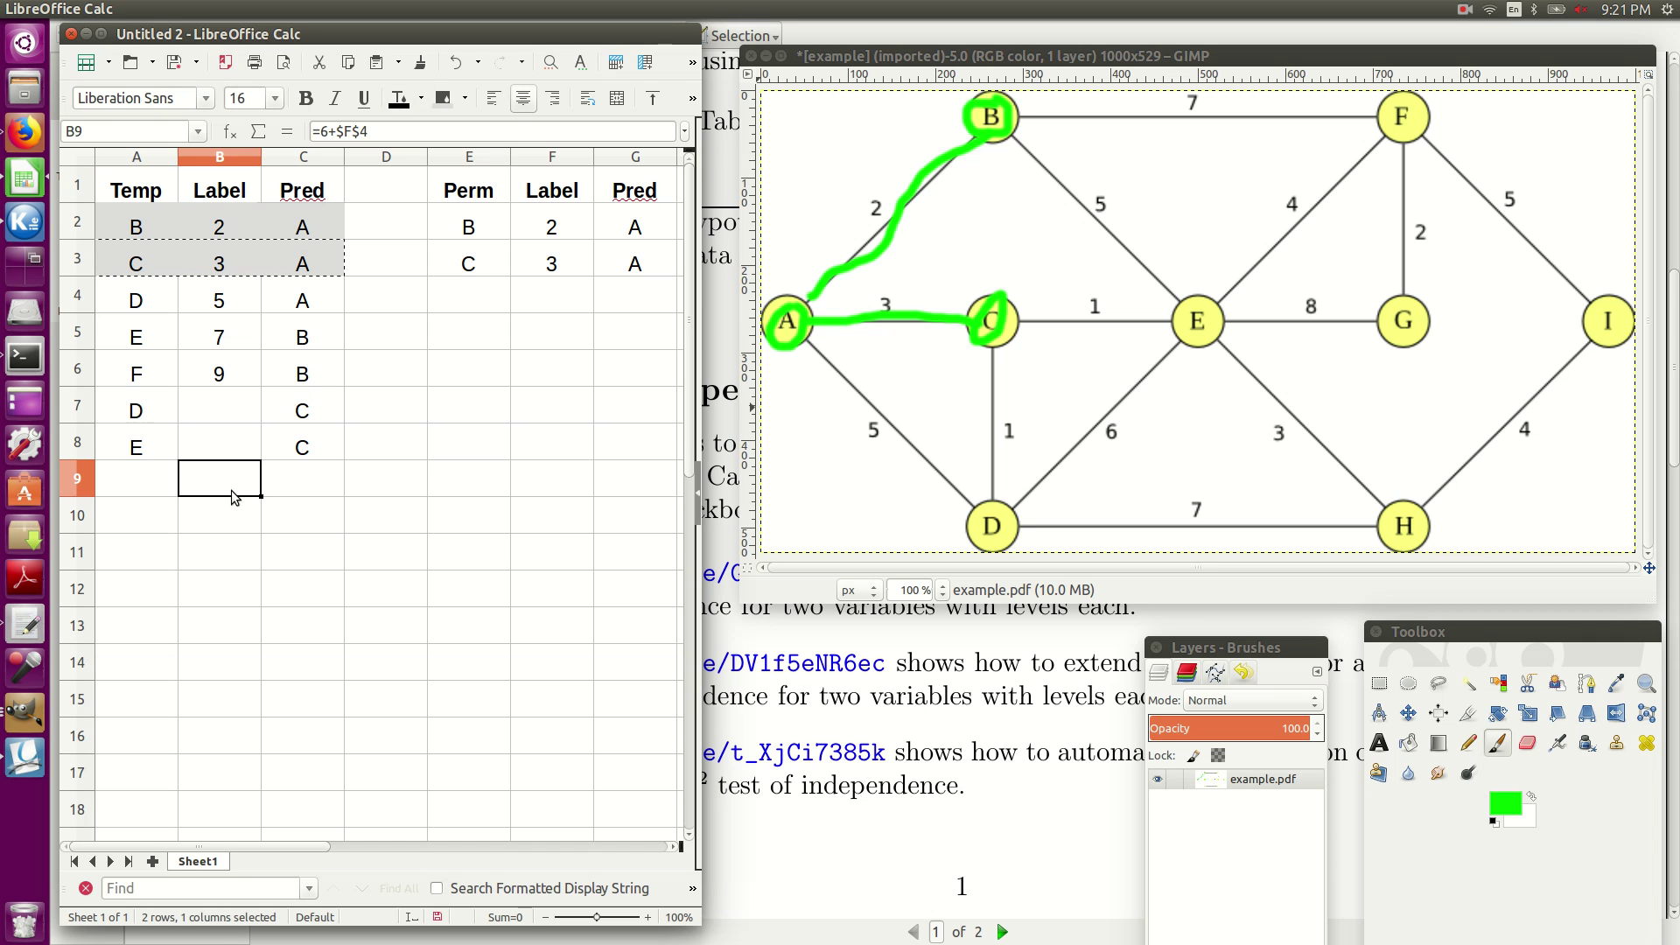
Fill B7:B8 with =1+$F$3 so D and E both get label 4
left_click(216, 411)
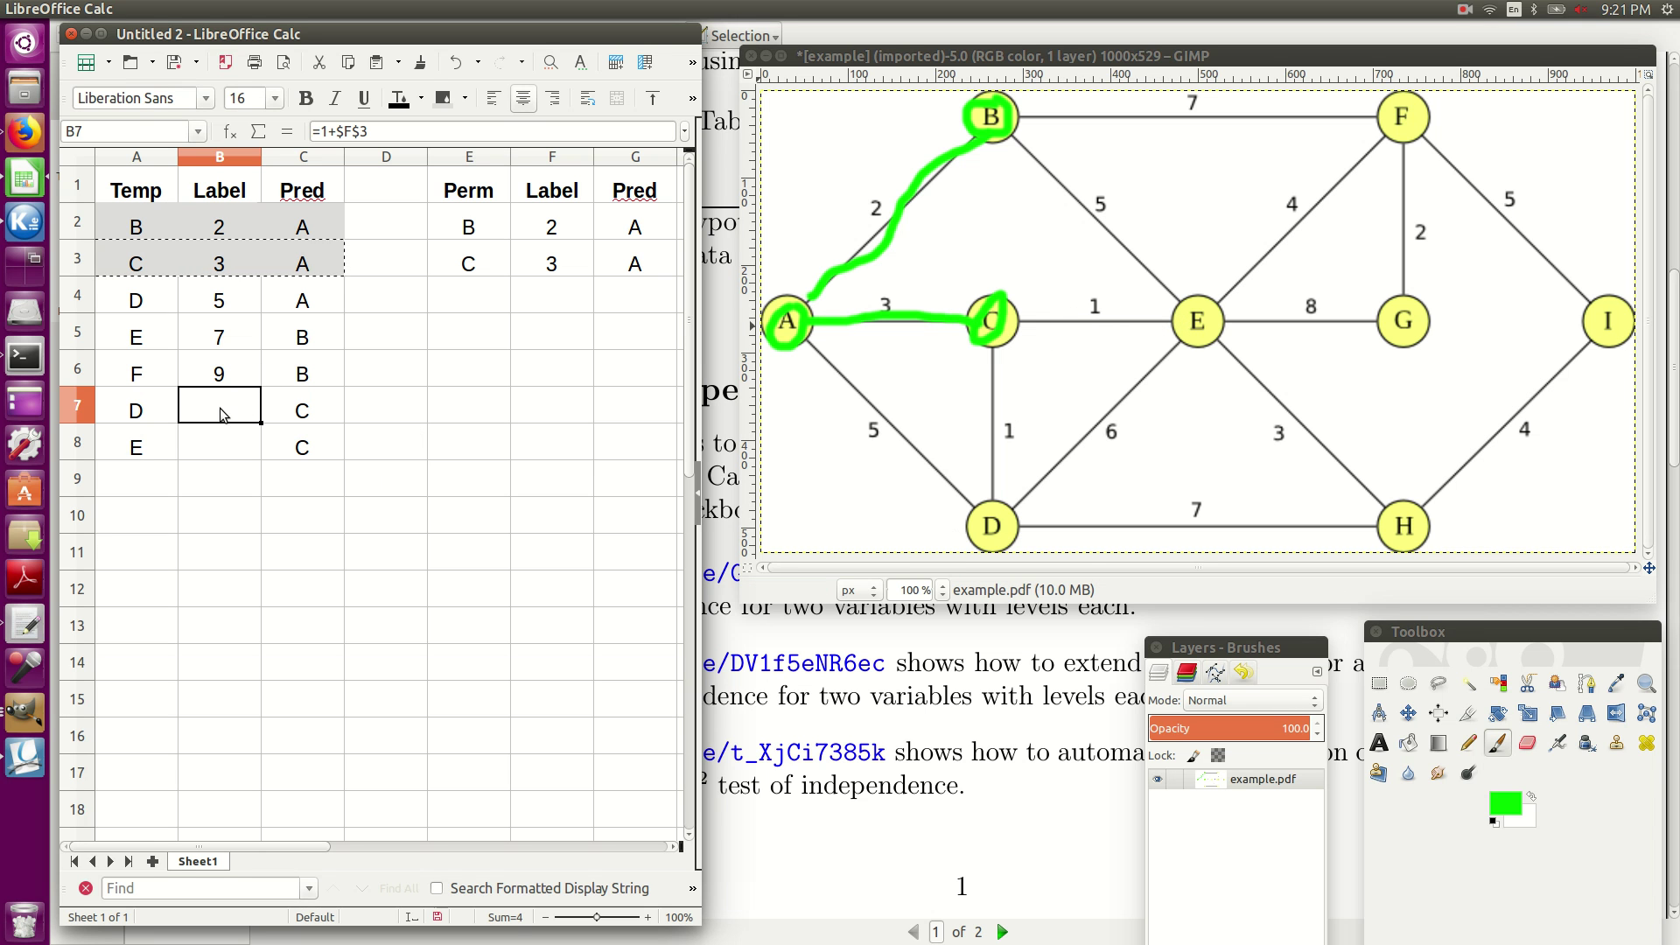
left_click_drag(219, 408, 217, 432)
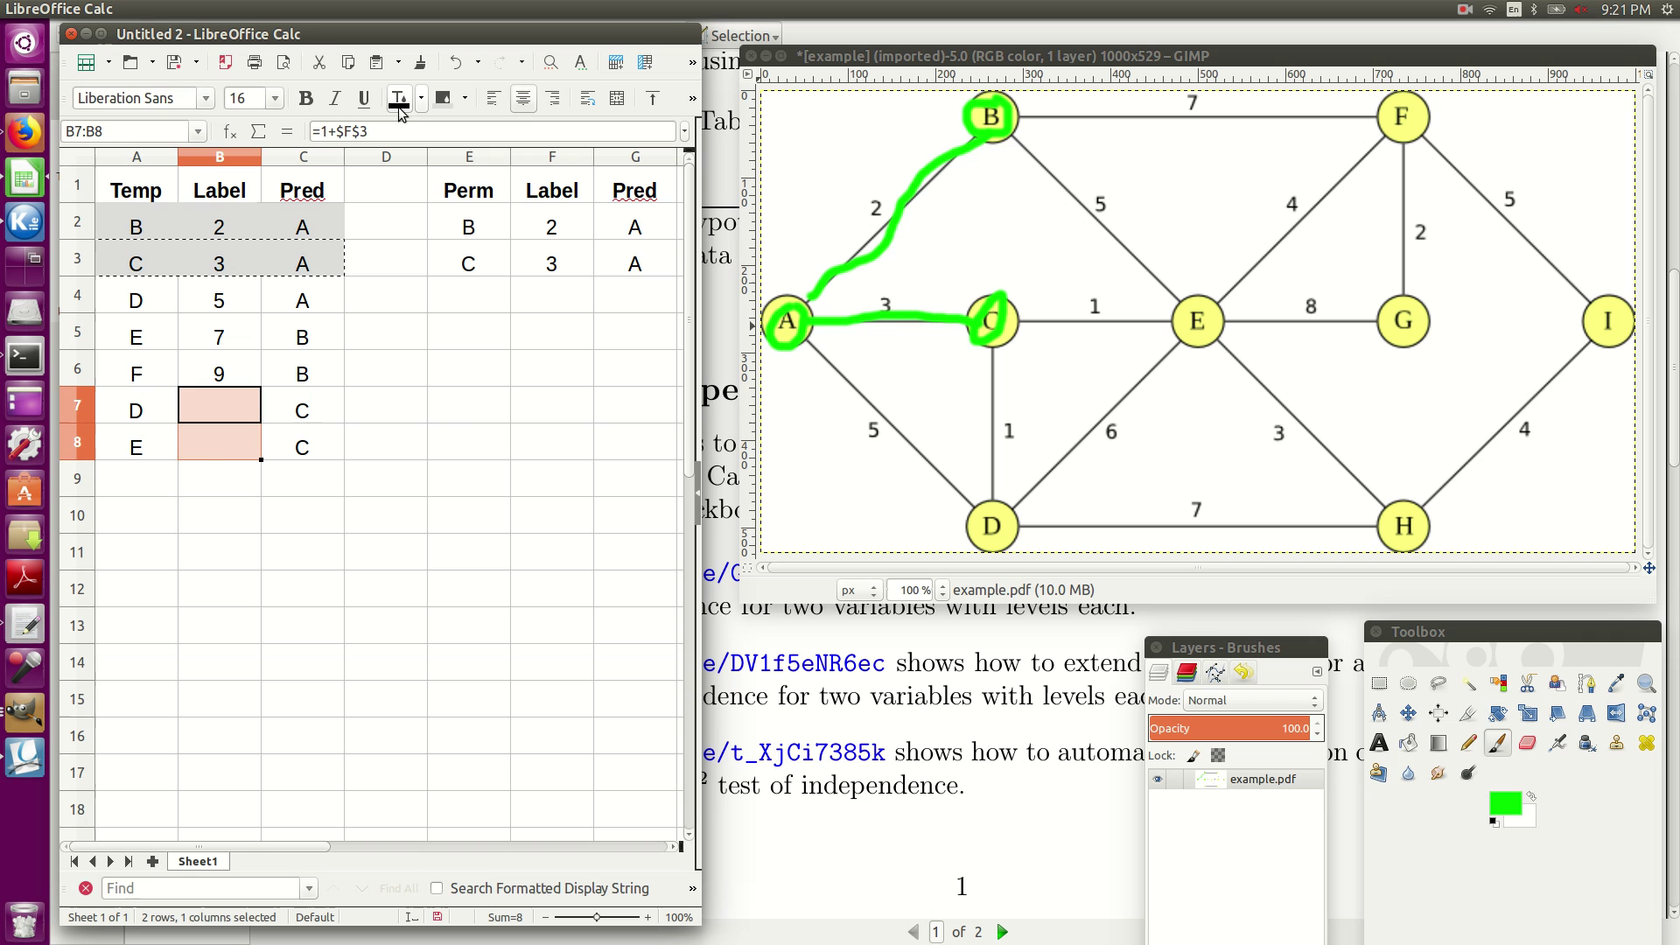
key("alt+Return")
left_click(442, 418)
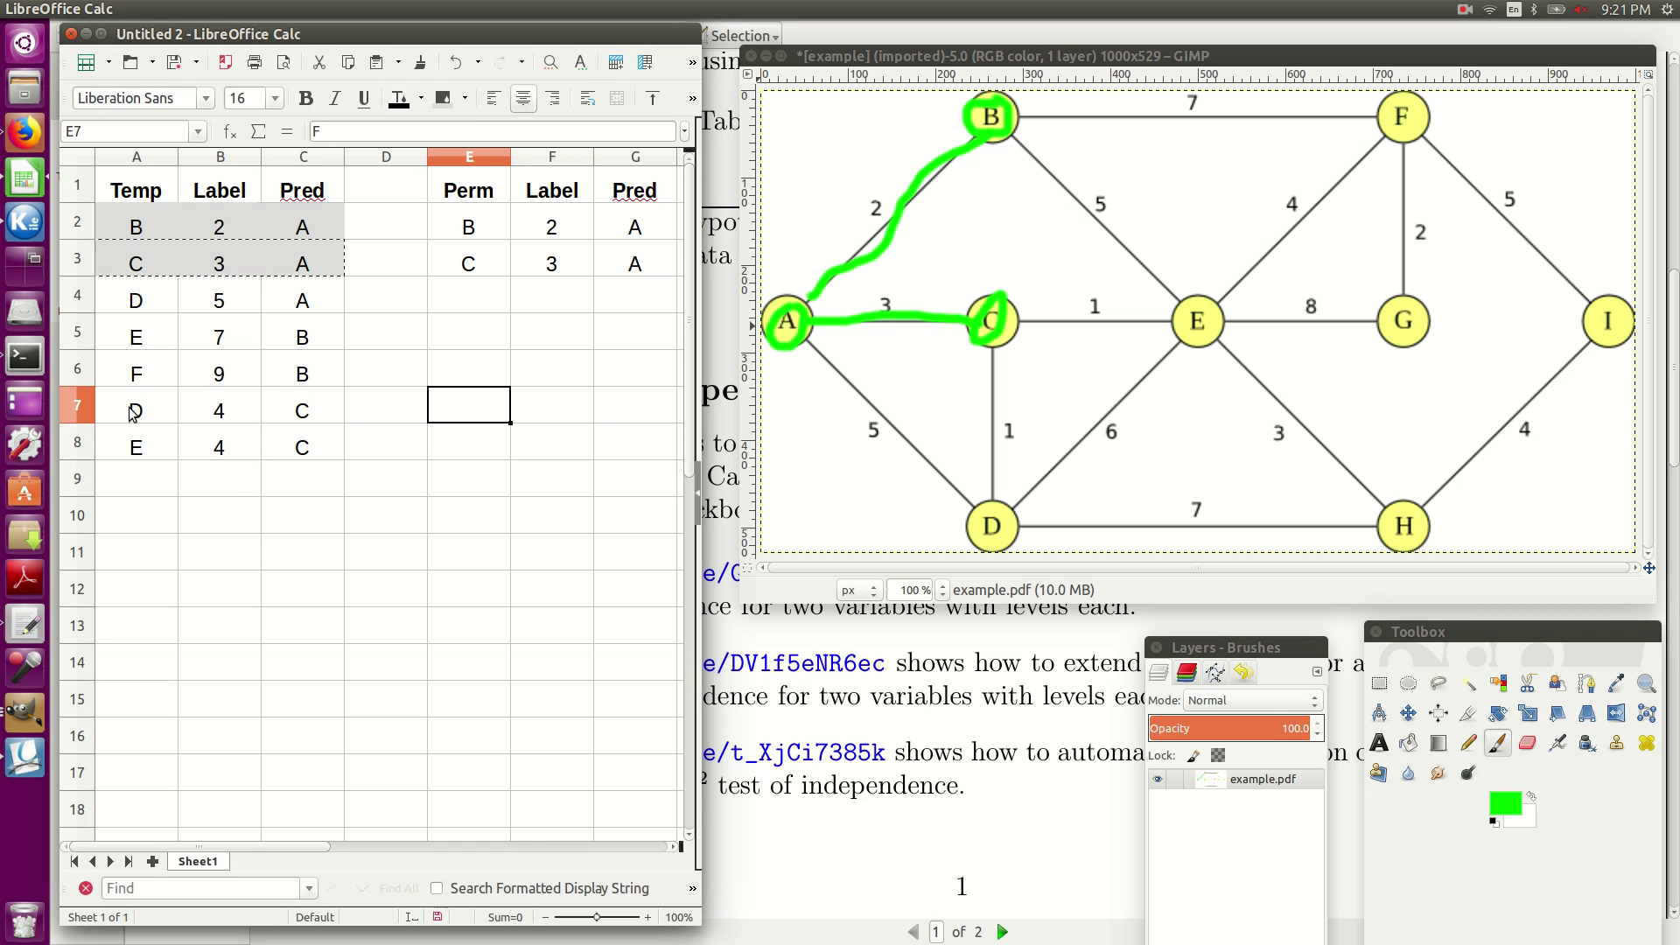
left_click_drag(142, 412, 302, 412)
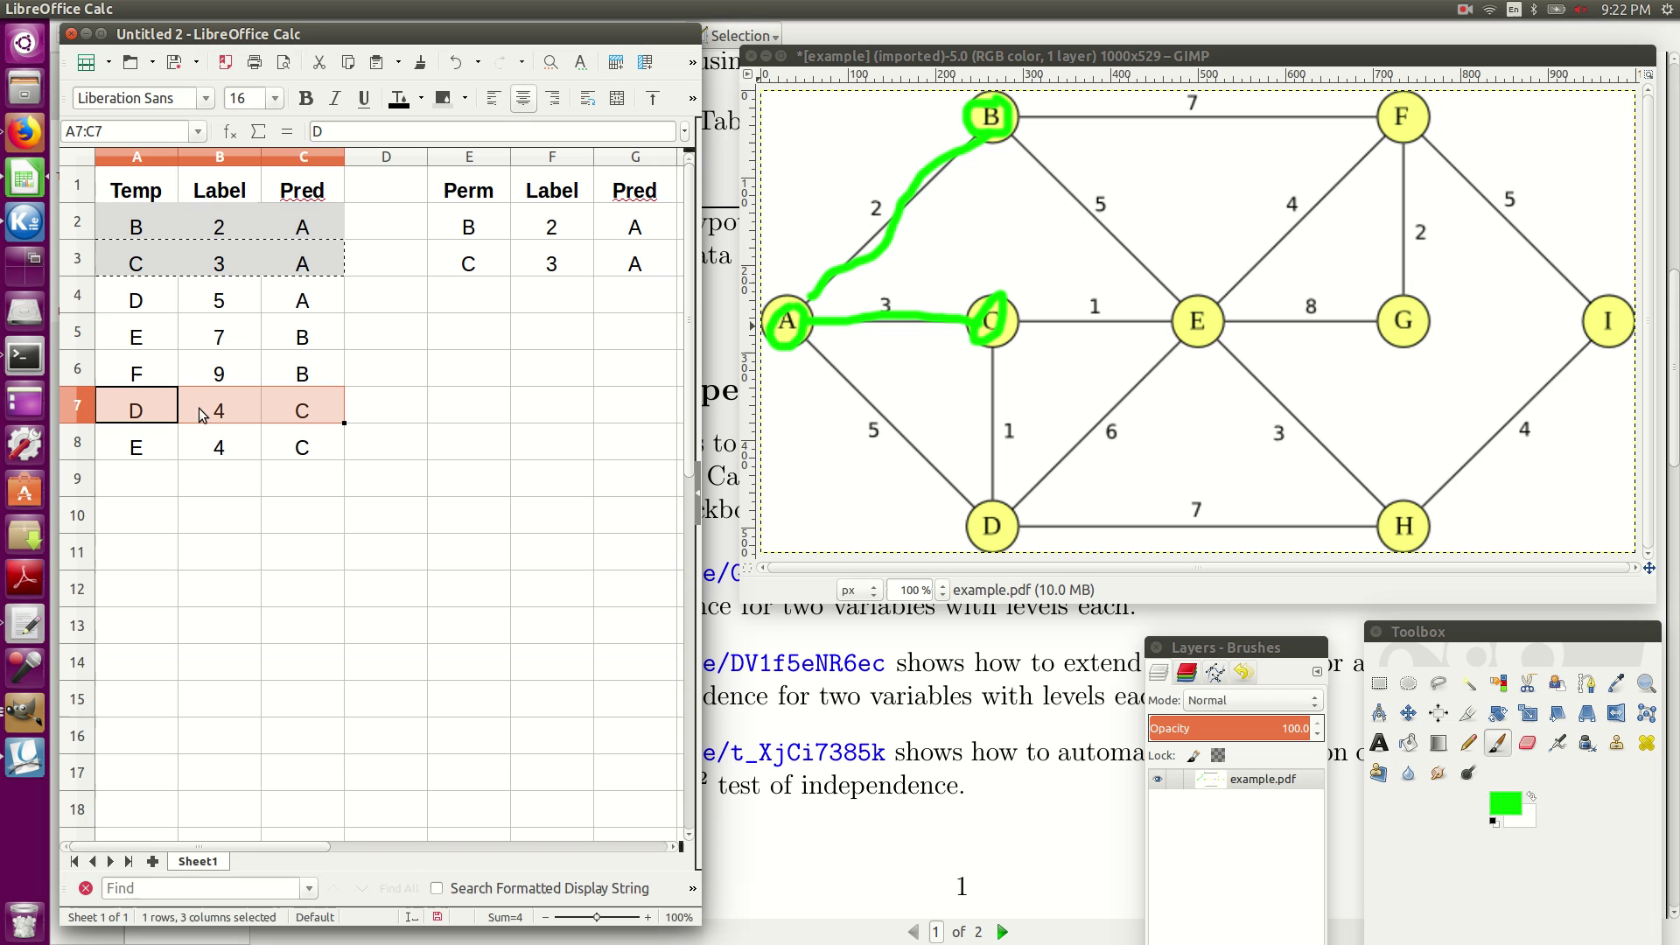
Copy D's row A7:C7 into the Perm table at E4, overwriting the existing cells
right_click(289, 413)
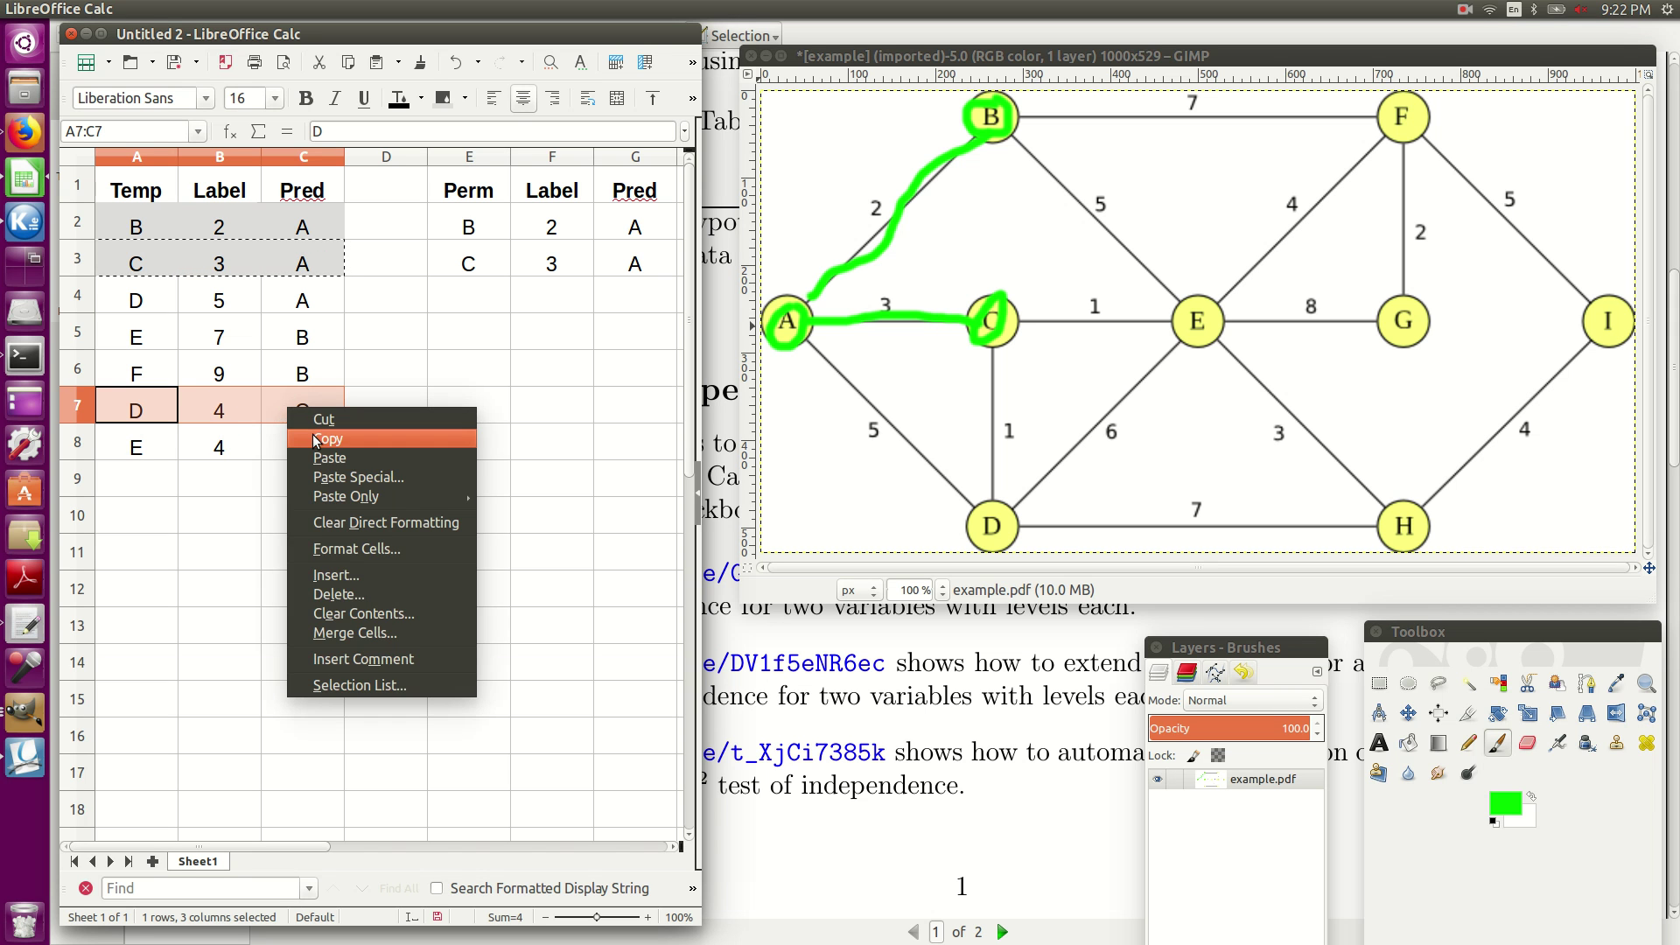
left_click(315, 440)
right_click(470, 301)
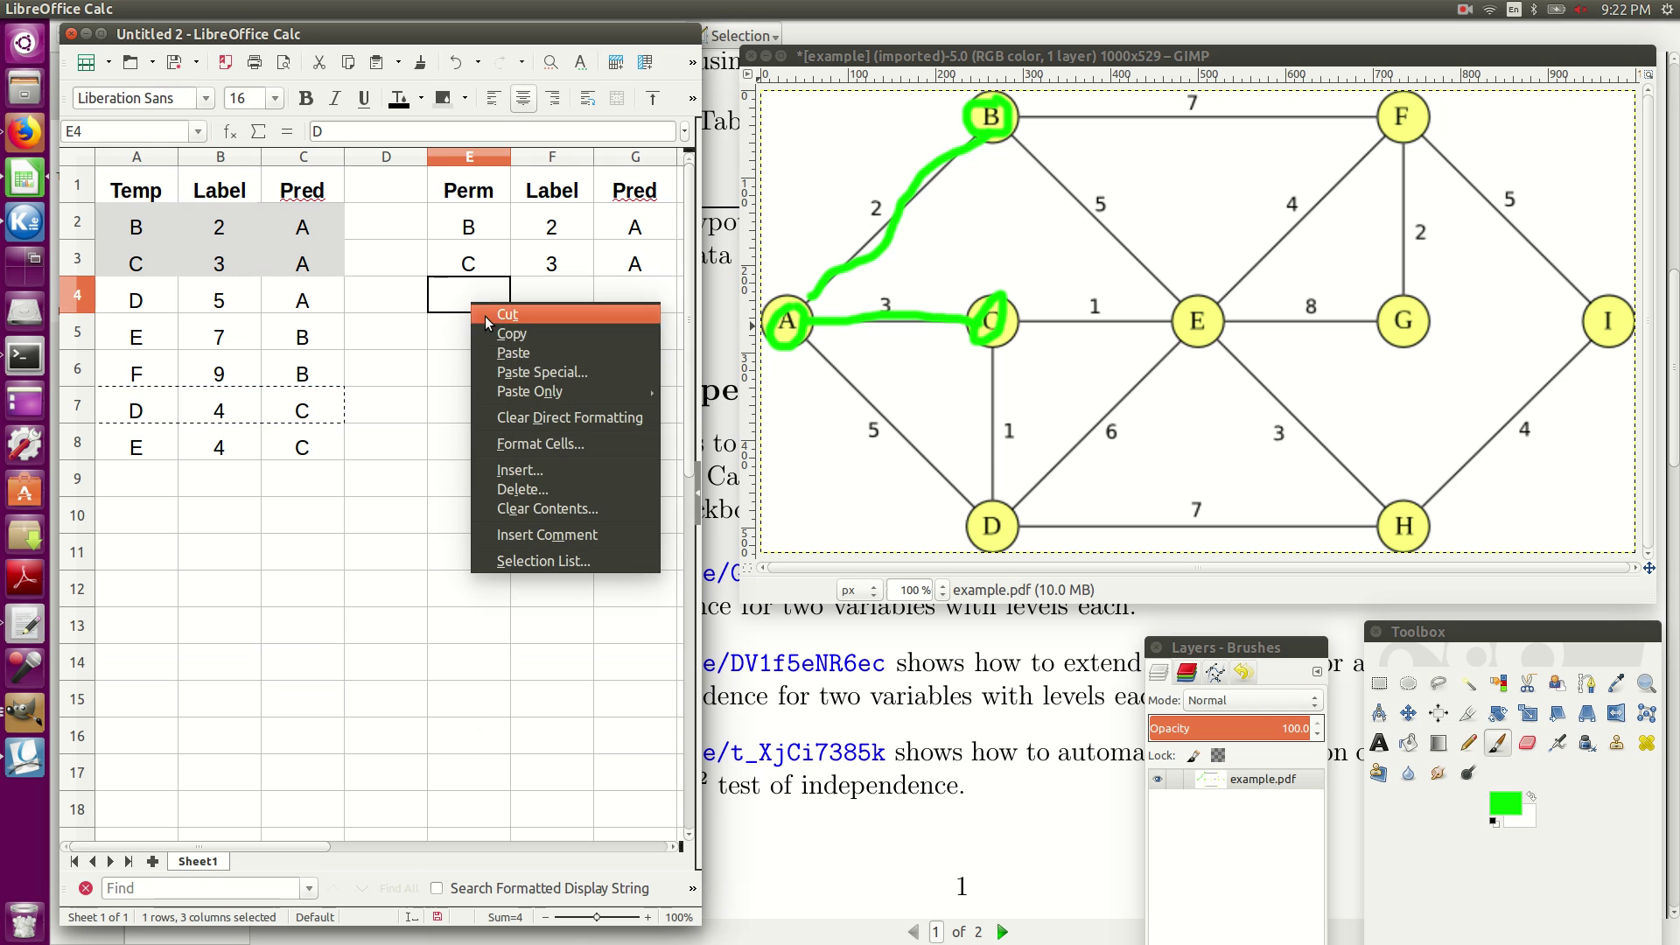
left_click(516, 352)
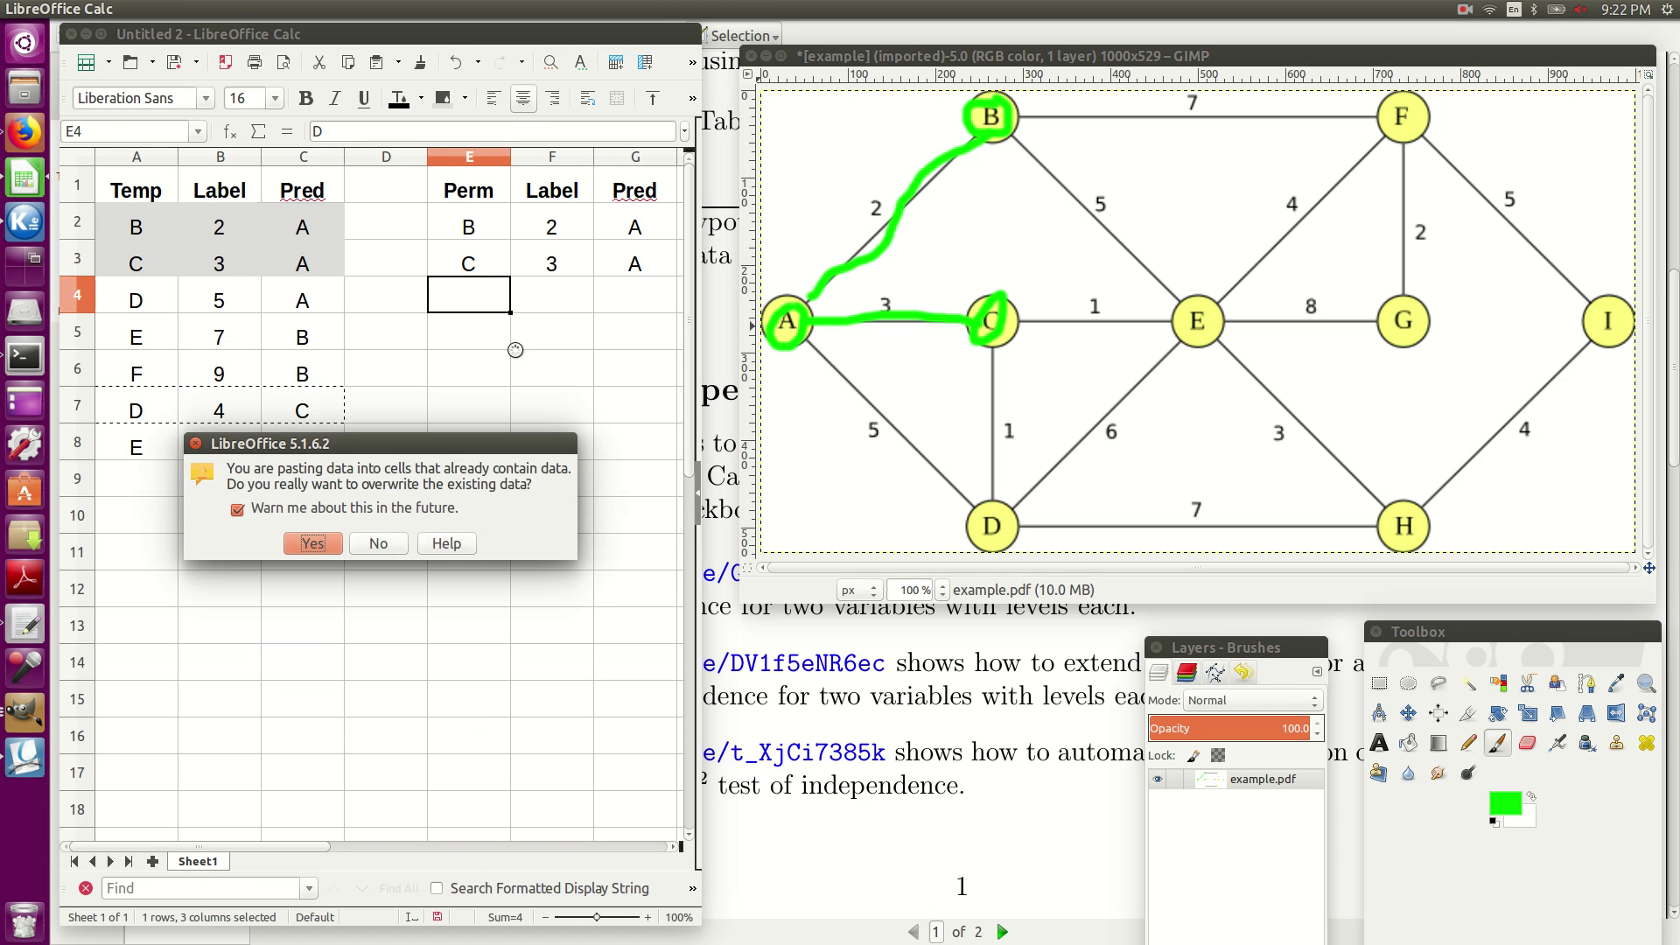
left_click(313, 543)
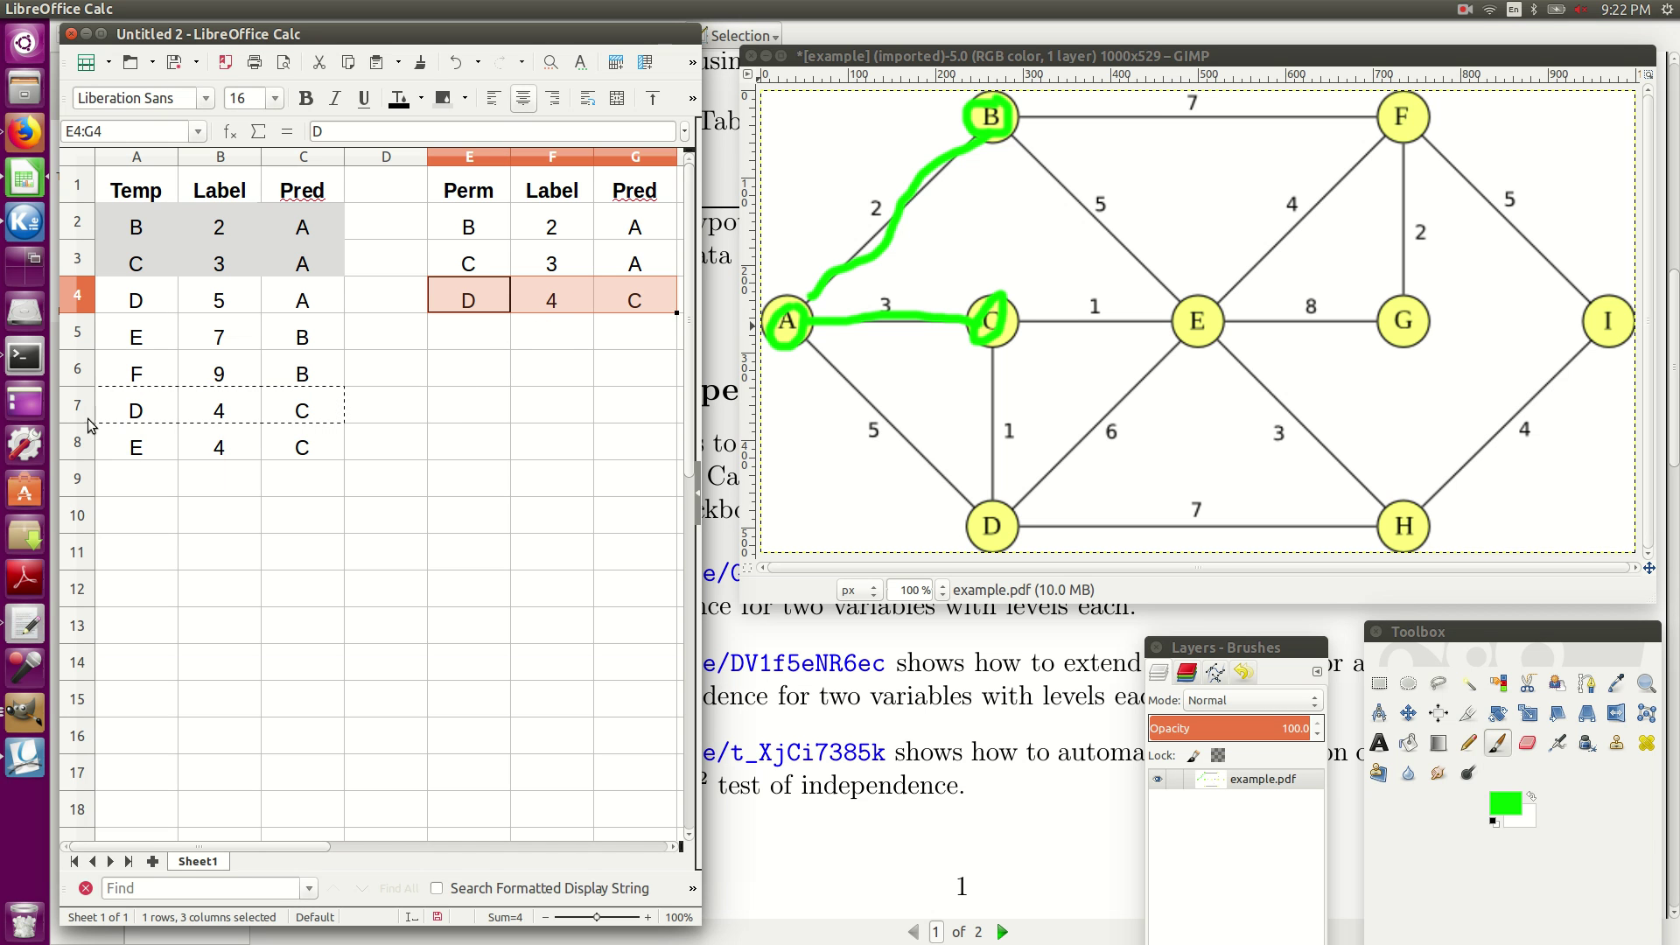
Shade D's Temp row A7:C7 grey
left_click_drag(128, 414, 285, 411)
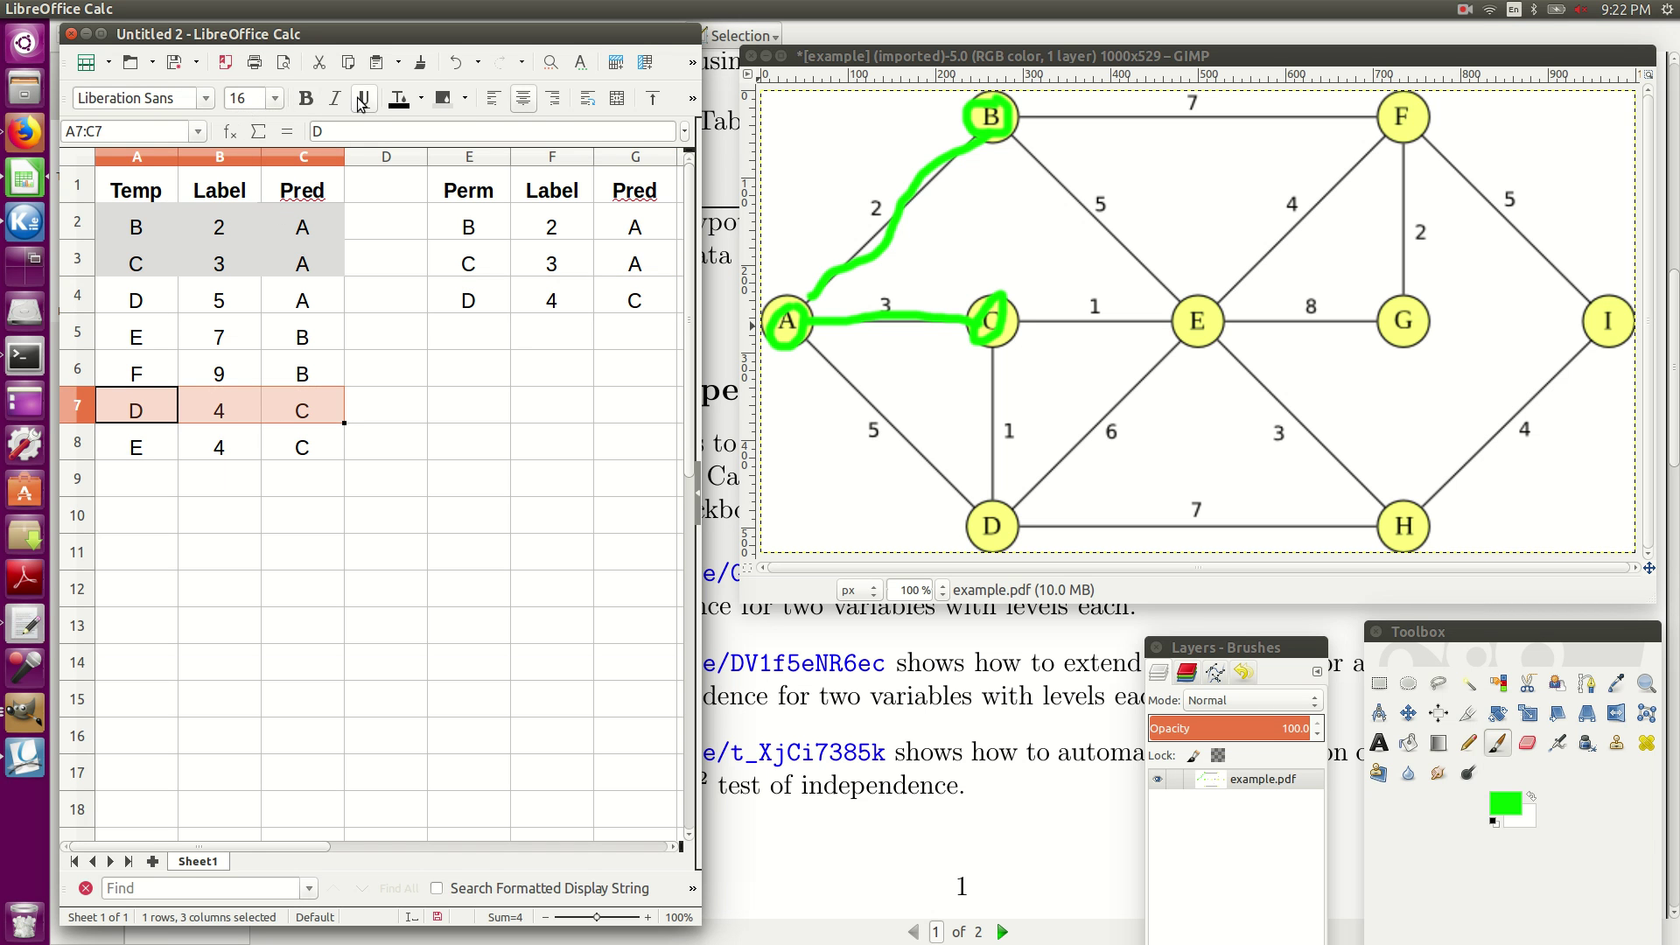
left_click(442, 98)
key("ctrl+c")
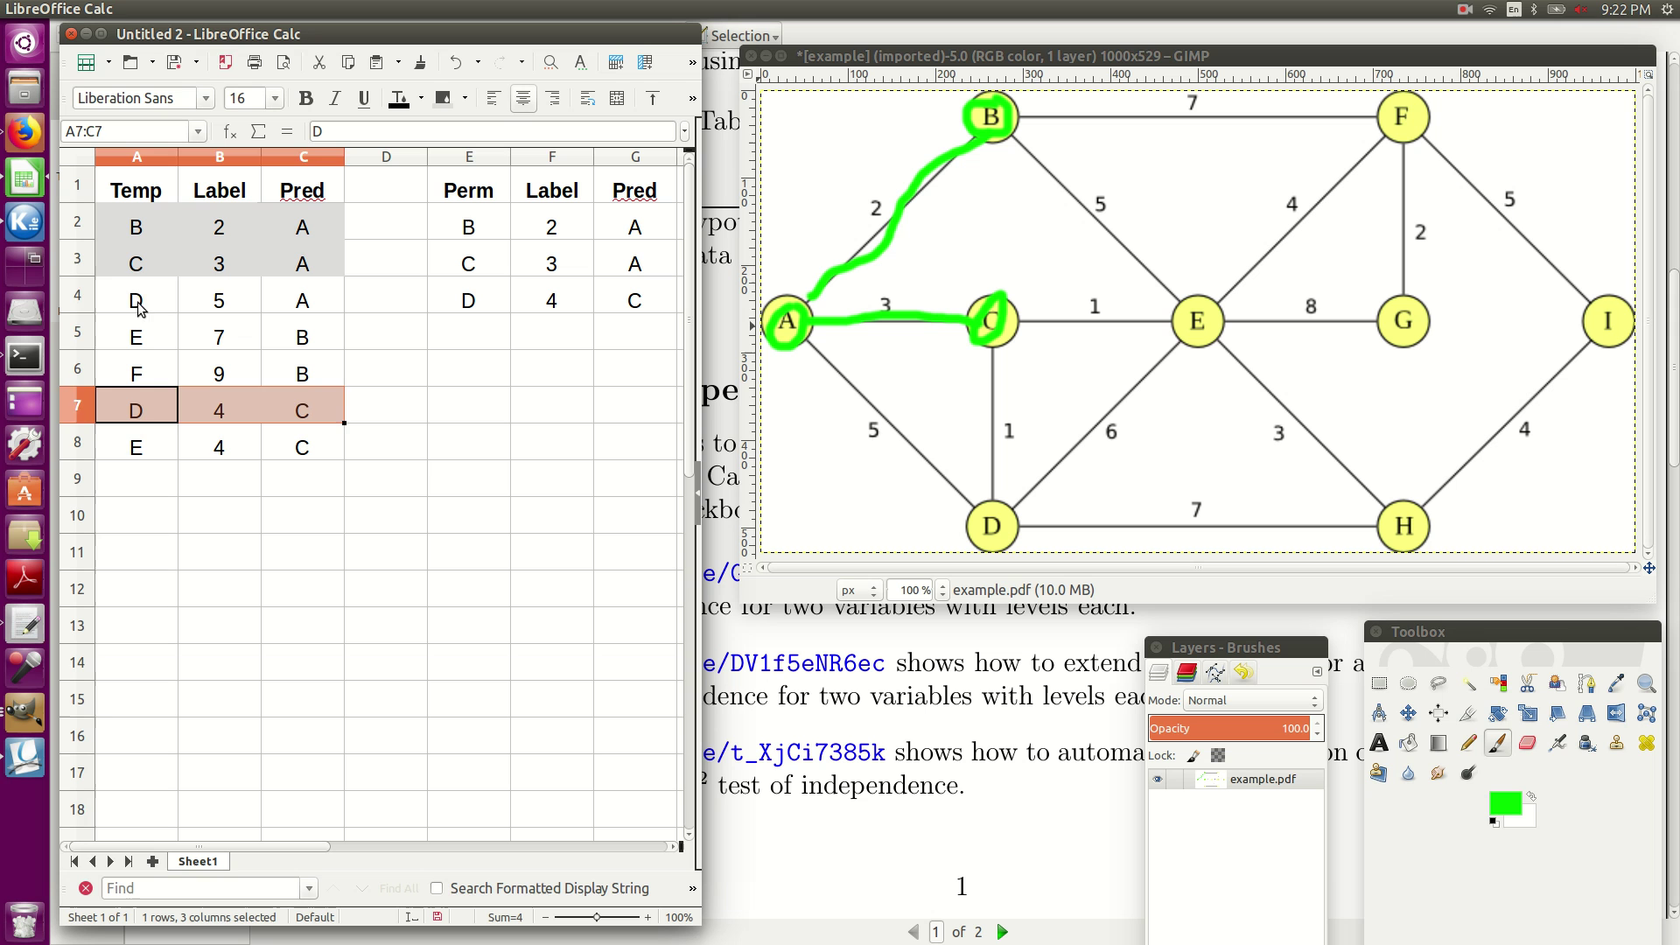
left_click_drag(136, 302, 287, 302)
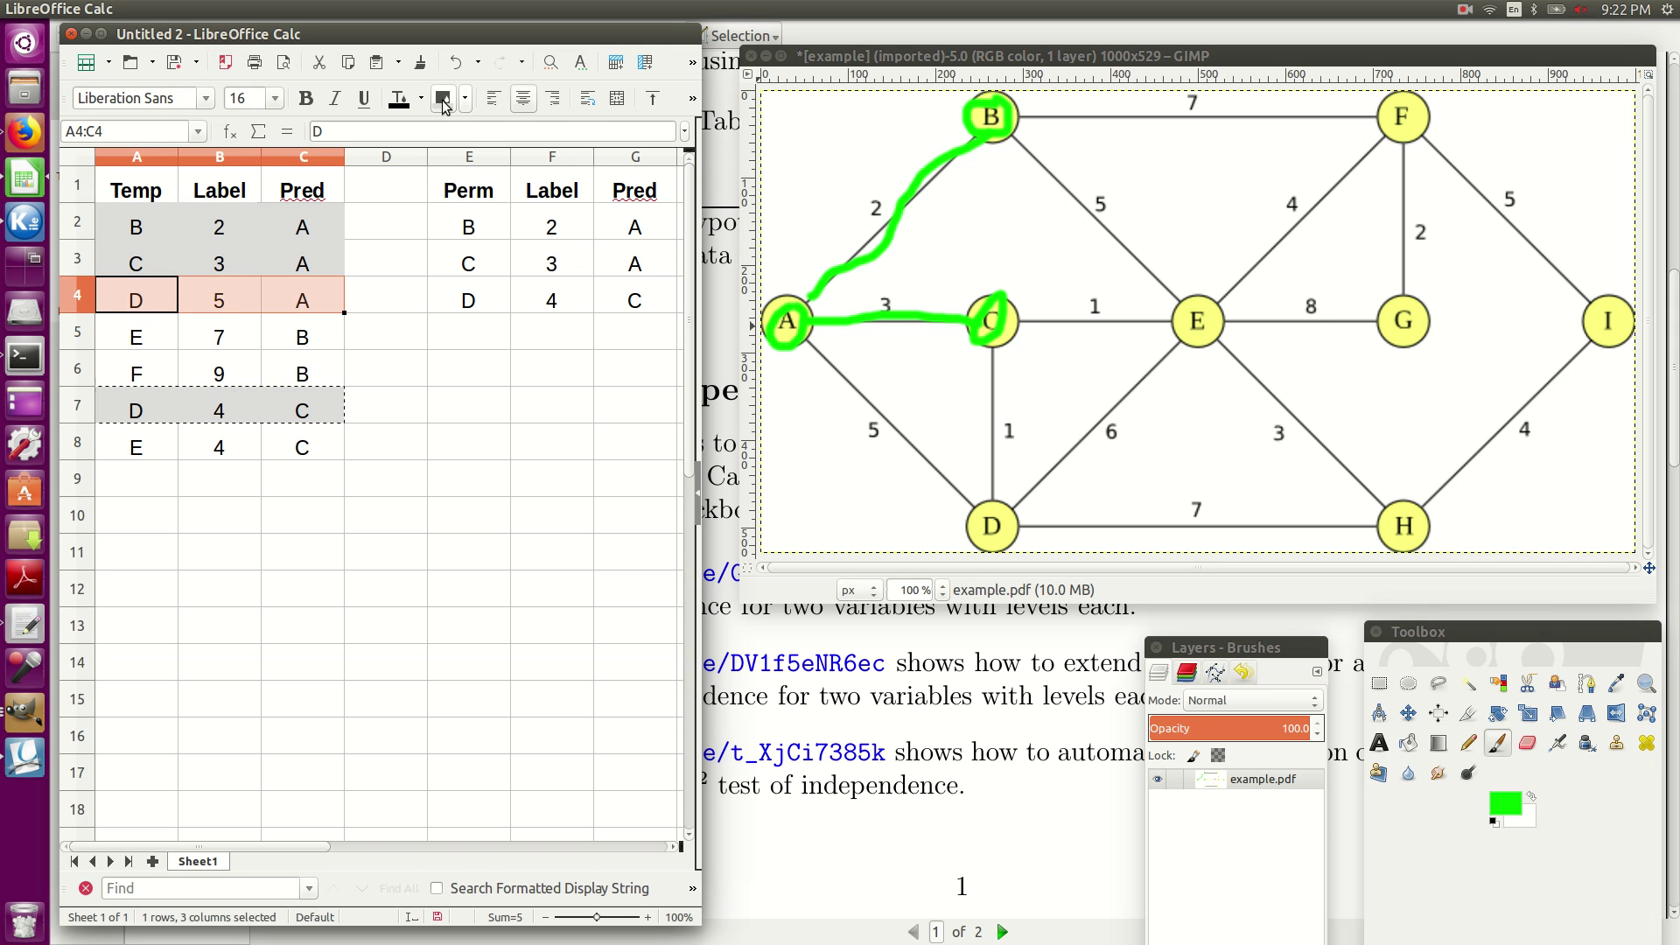
left_click(265, 526)
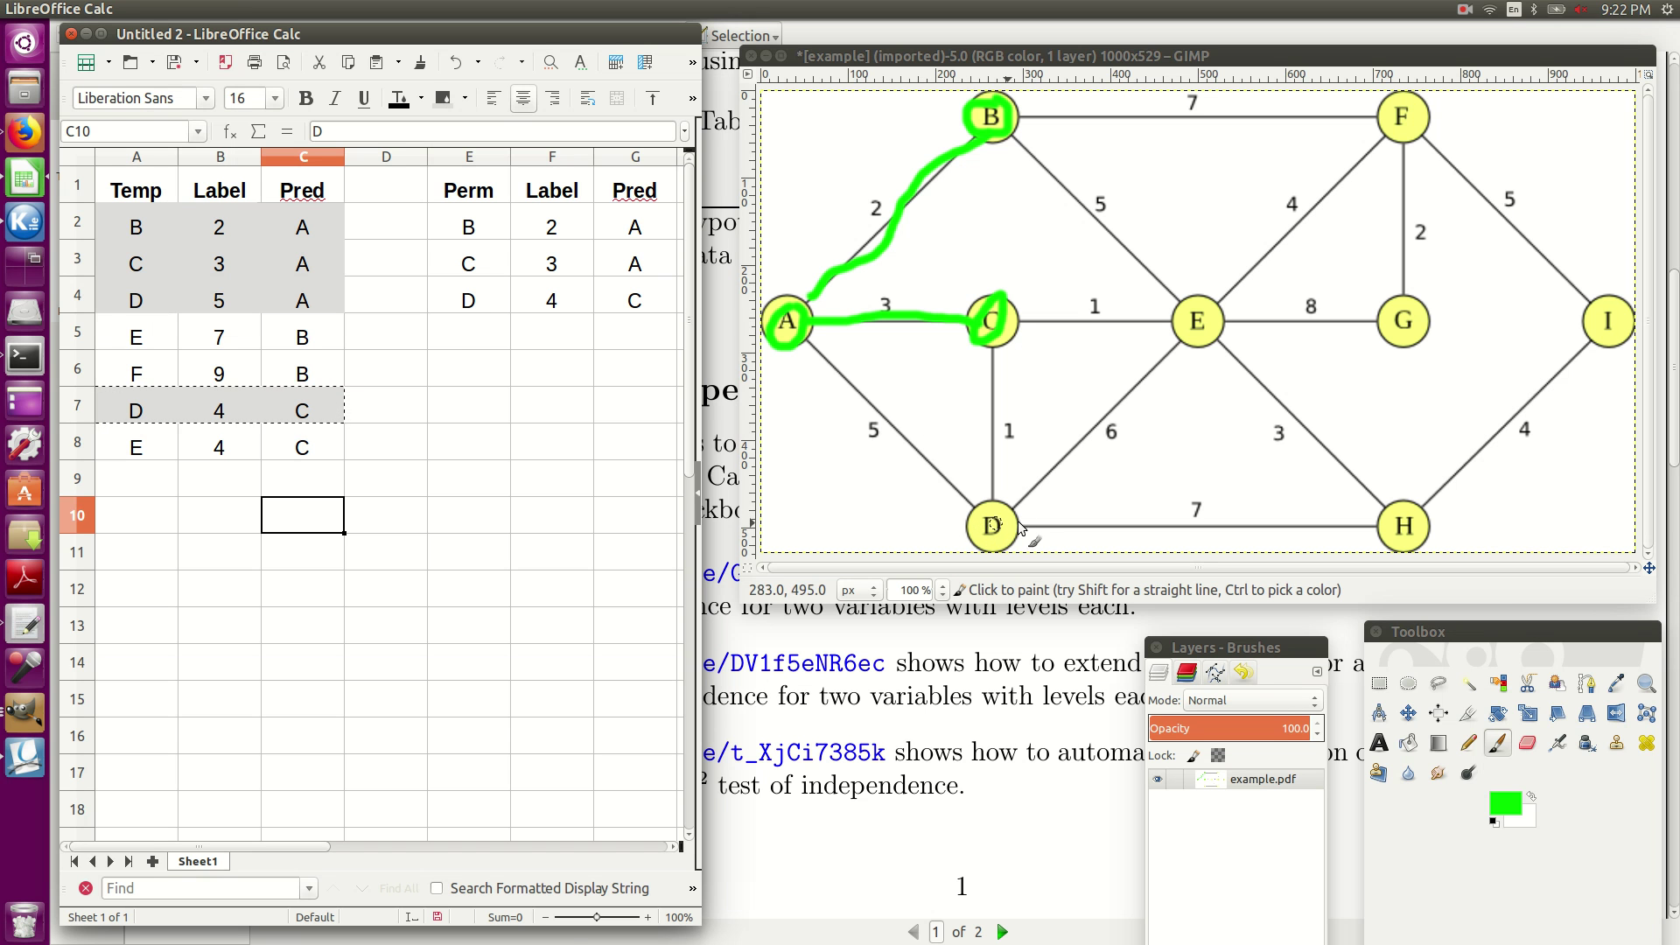
Circle node D in green and trace the weight-1 C–D edge in green
mouse_move(1000, 509)
left_mouse_down()
mouse_move(981, 529)
mouse_move(1008, 545)
mouse_move(1015, 509)
left_mouse_up()
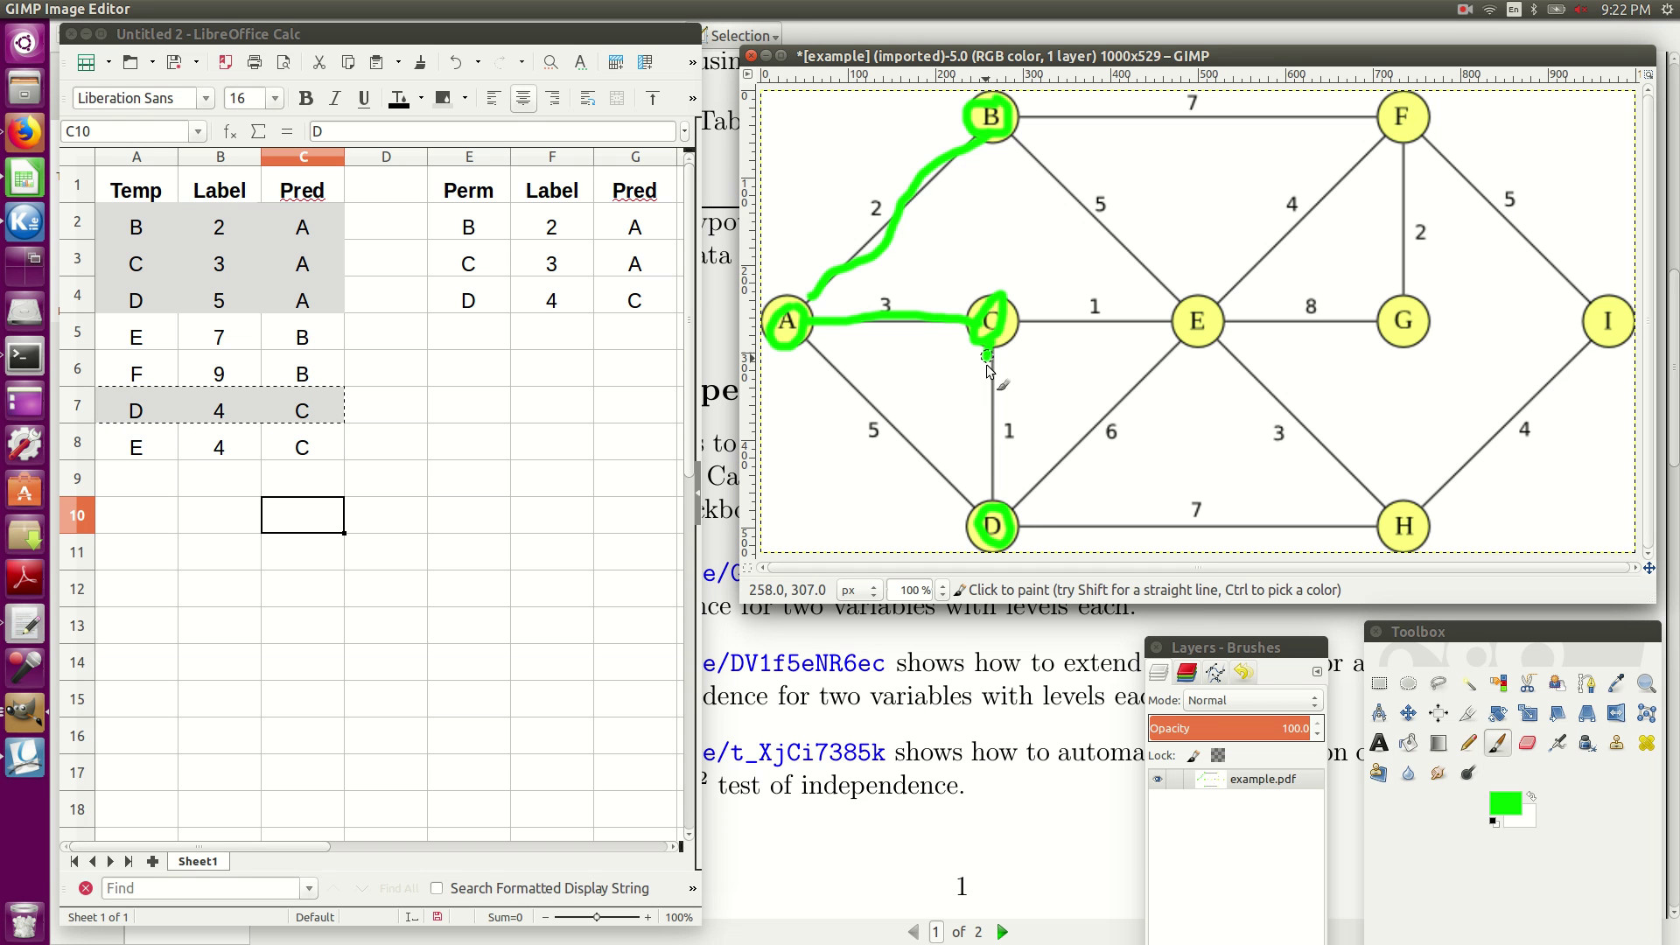
left_click_drag(985, 364, 978, 518)
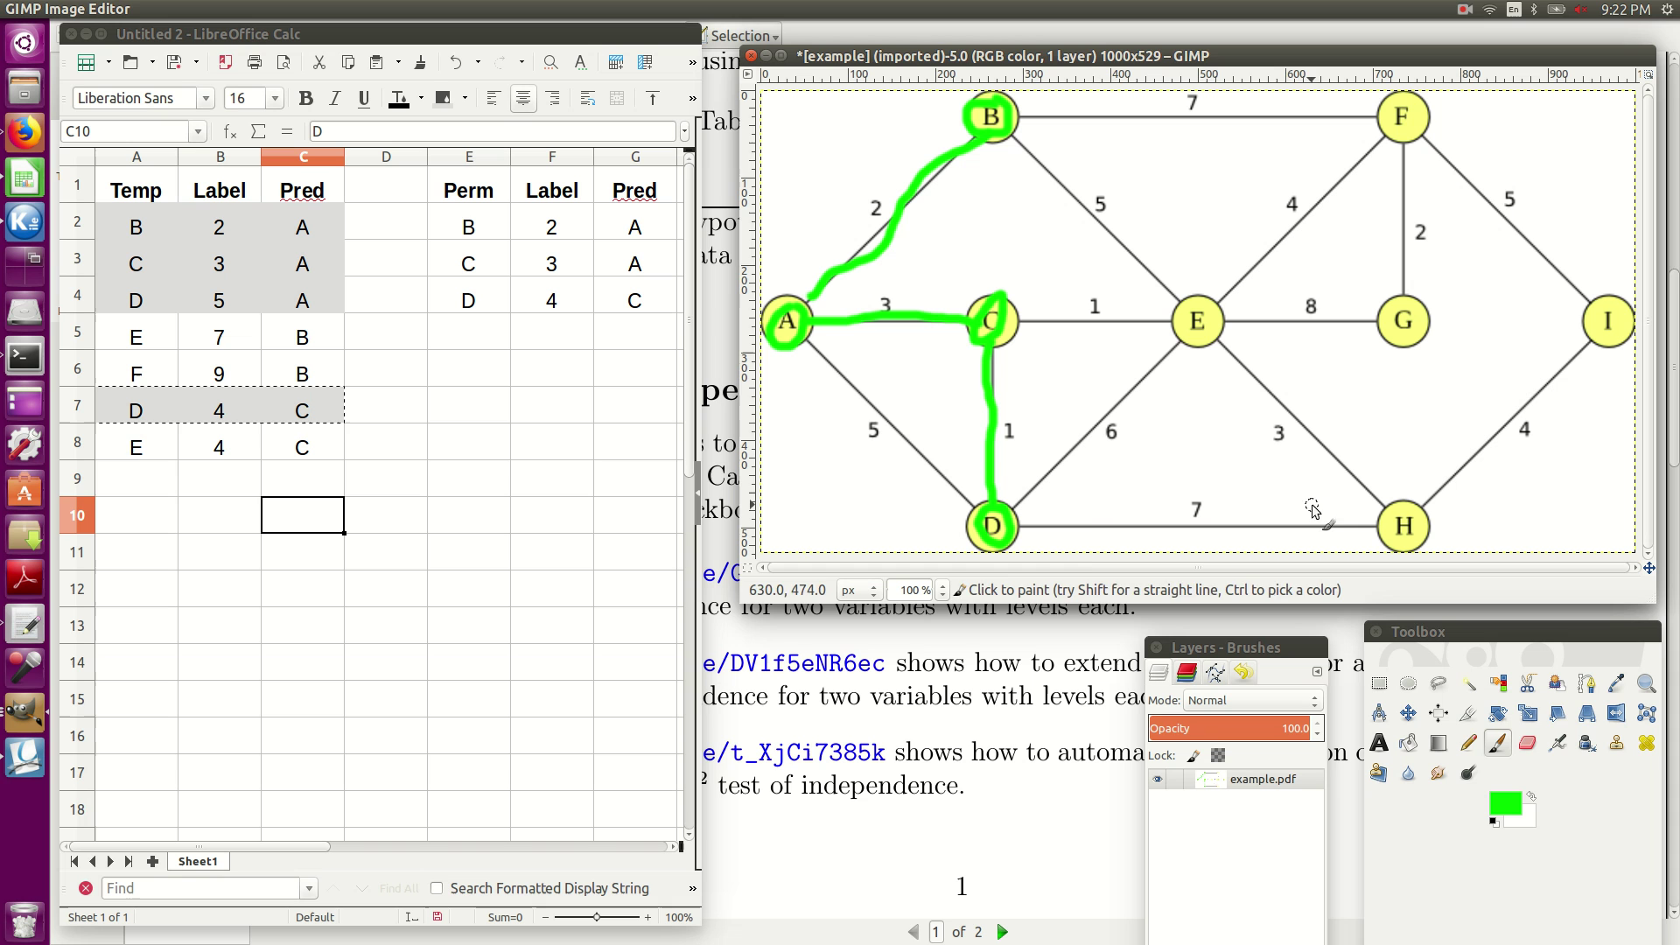
Fill predecessor D into C9:C10 and enter node names E and H in A9:A10
left_click(296, 485)
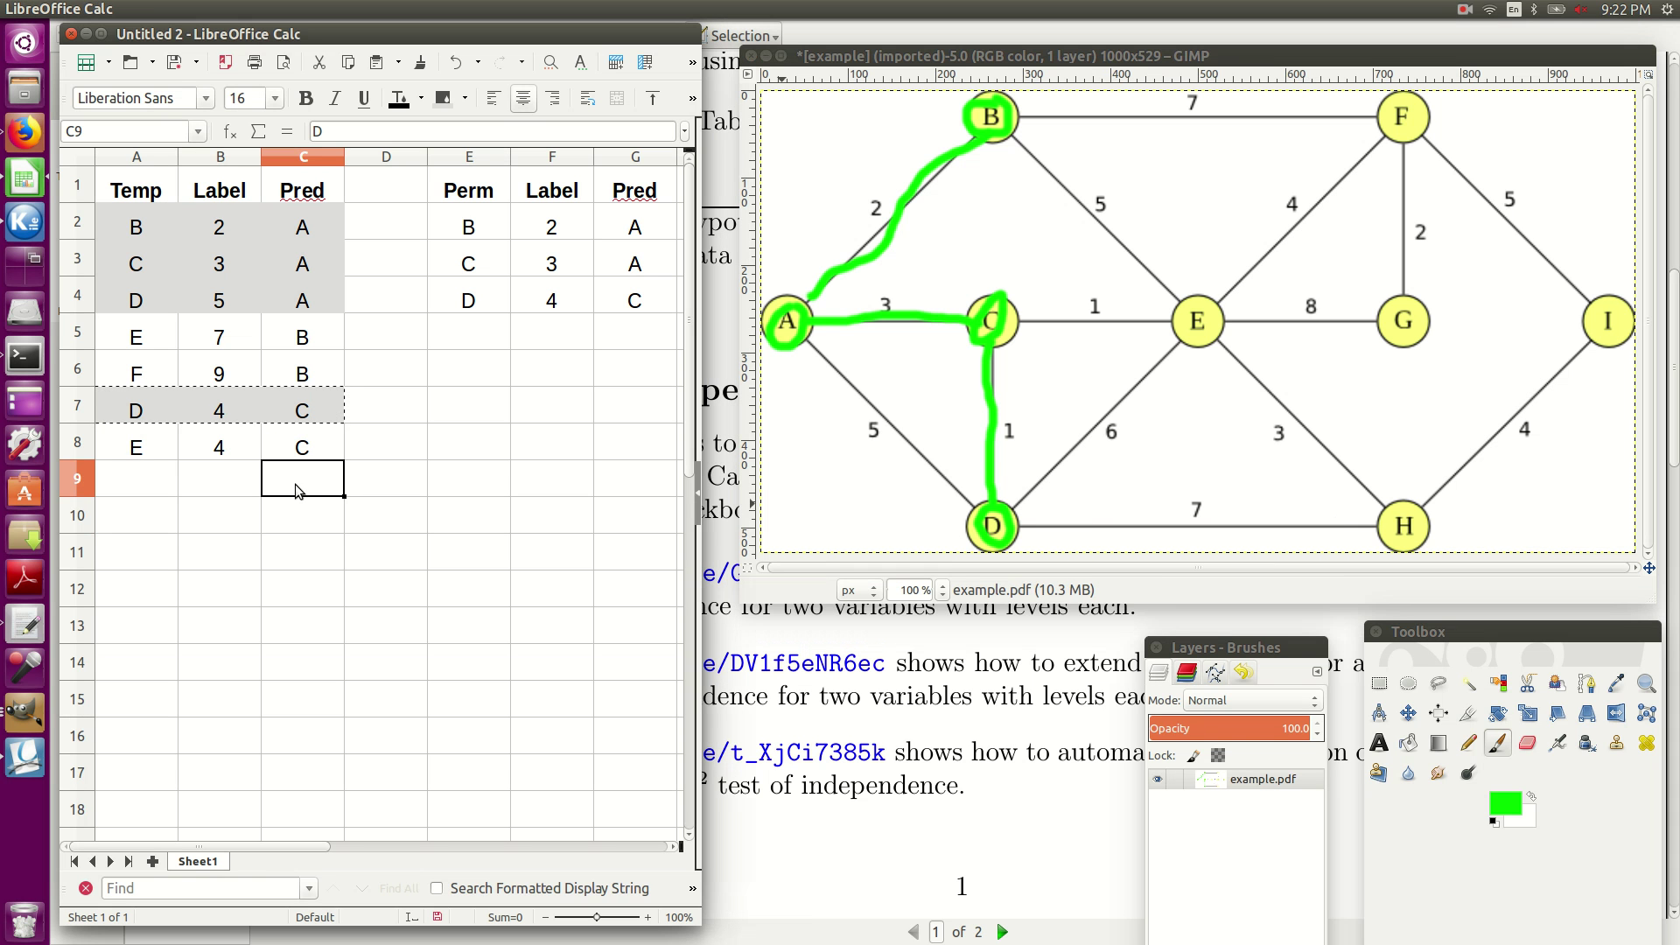
left_click_drag(295, 484, 292, 507)
type("D")
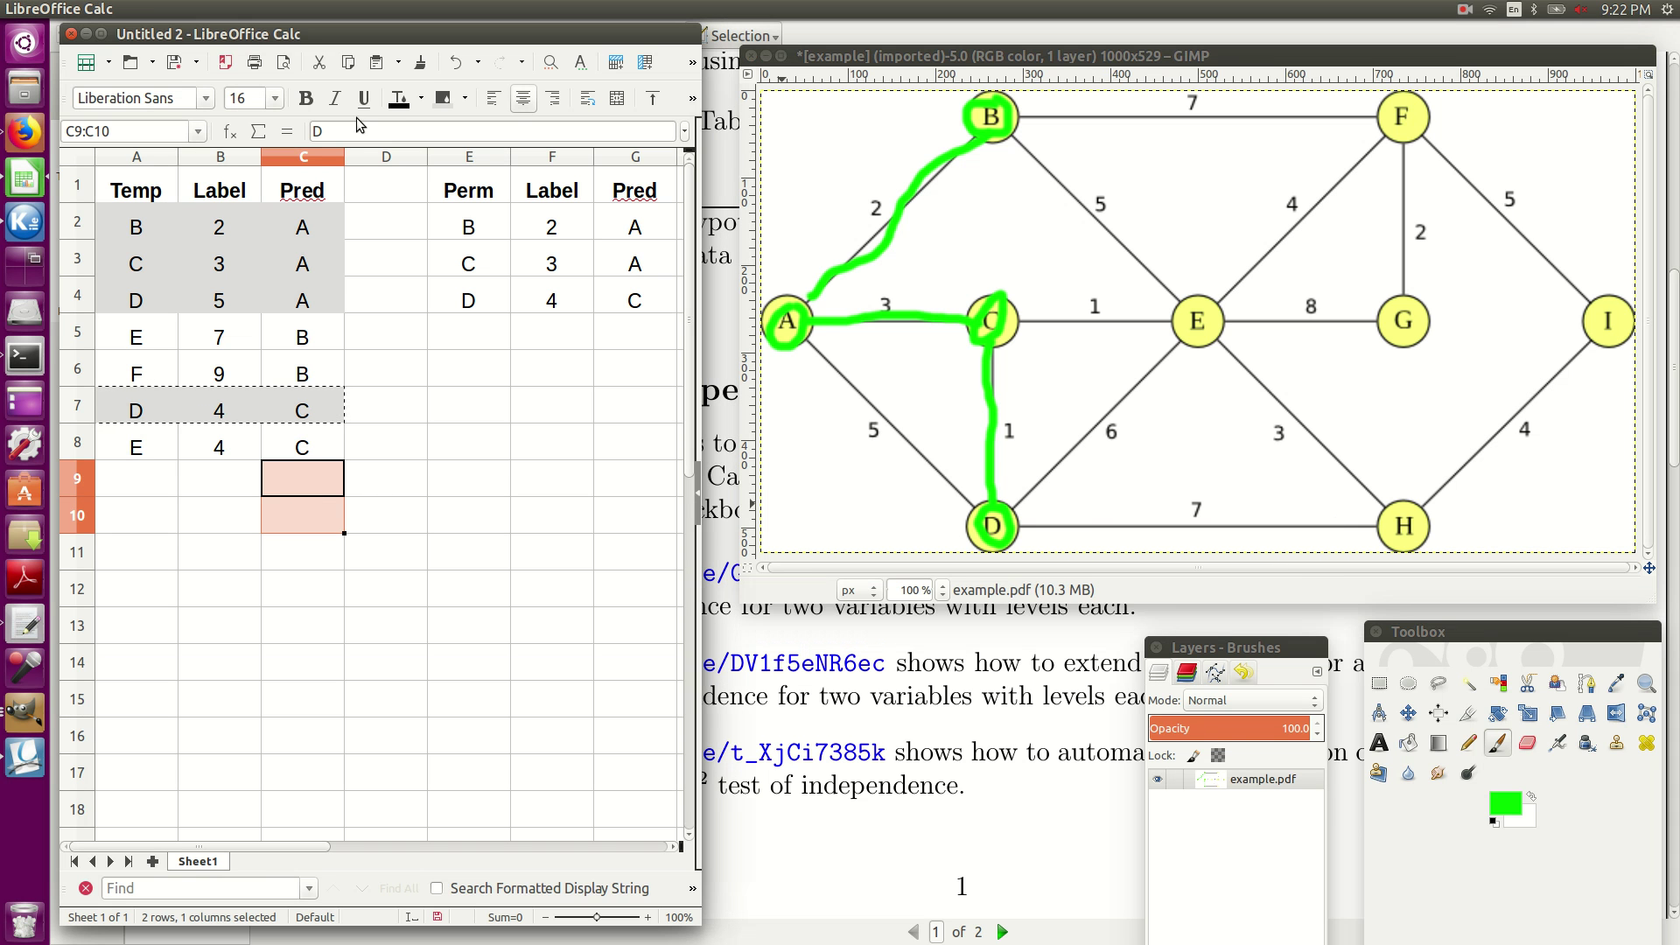
key("alt+Return")
left_click(152, 484)
type("E")
left_click_drag(153, 484, 143, 507)
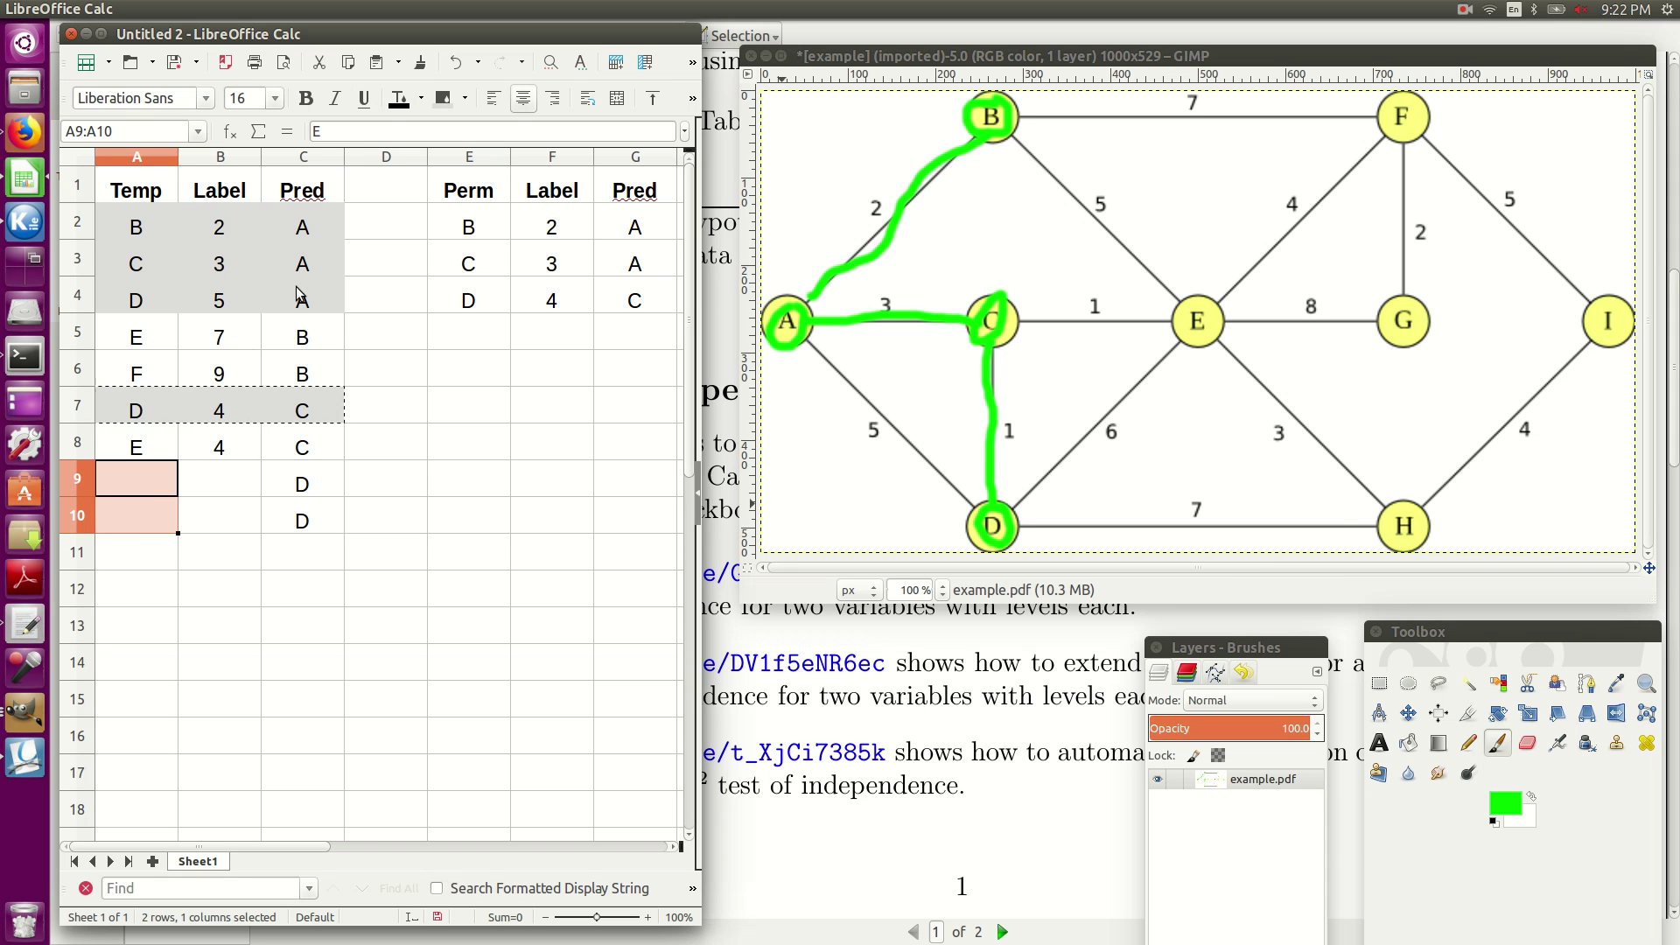
key("Return")
type("H")
key("Return")
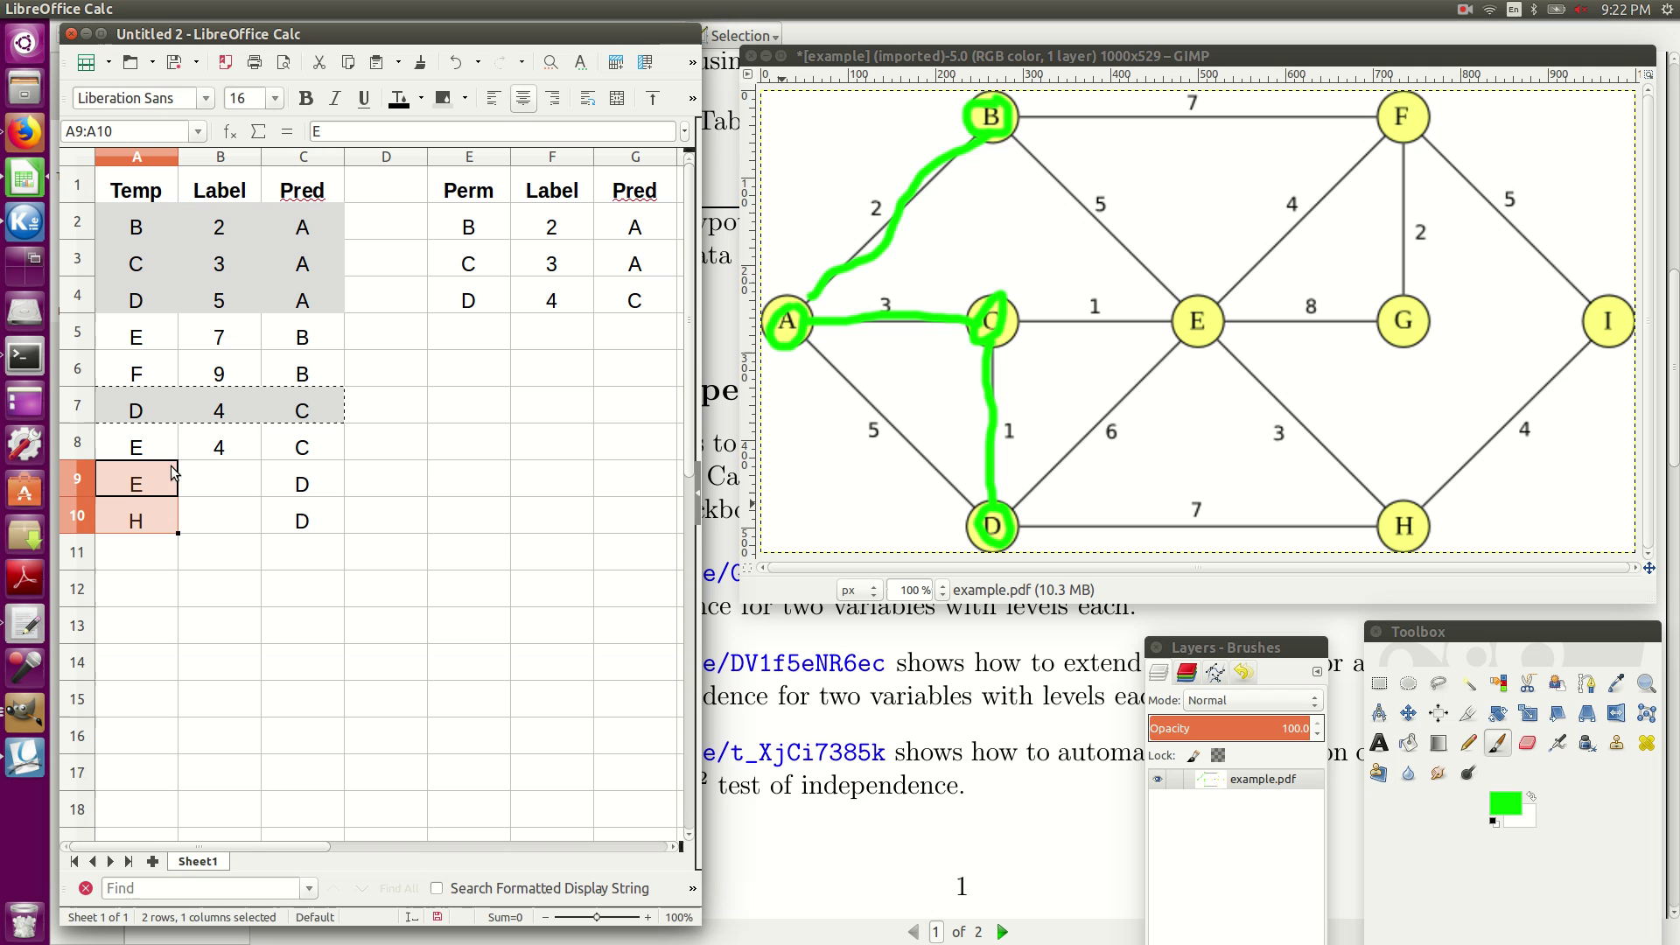
Enter the formula =4+6 in B9 so E gets temporary label 10
left_click(231, 482)
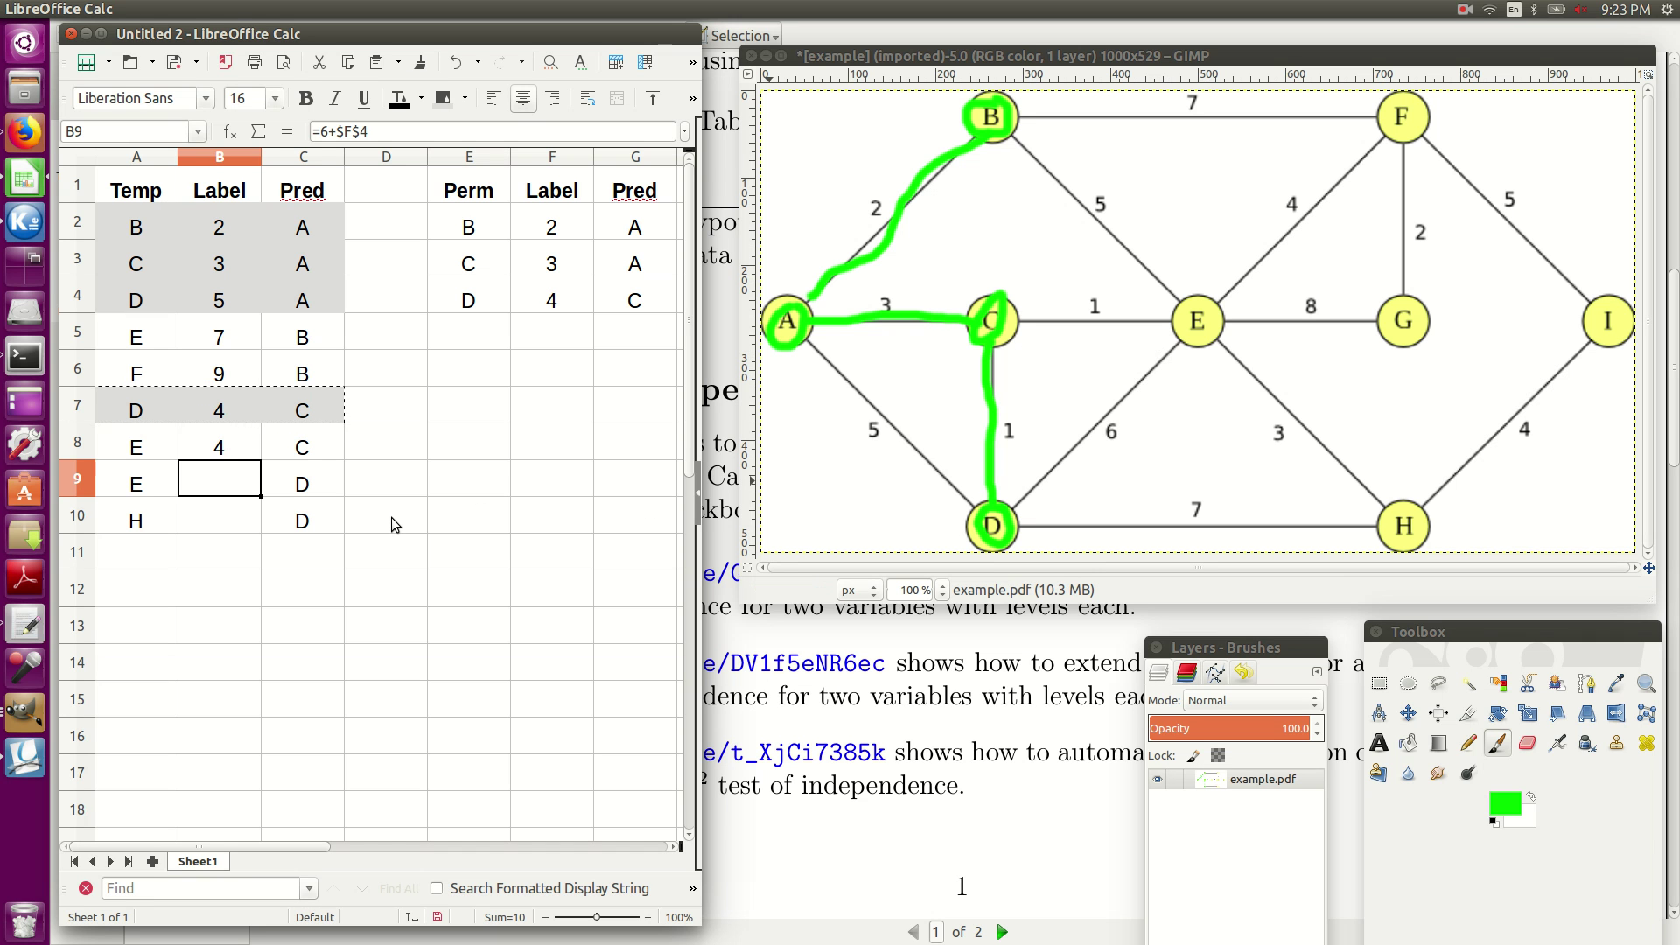
type("=")
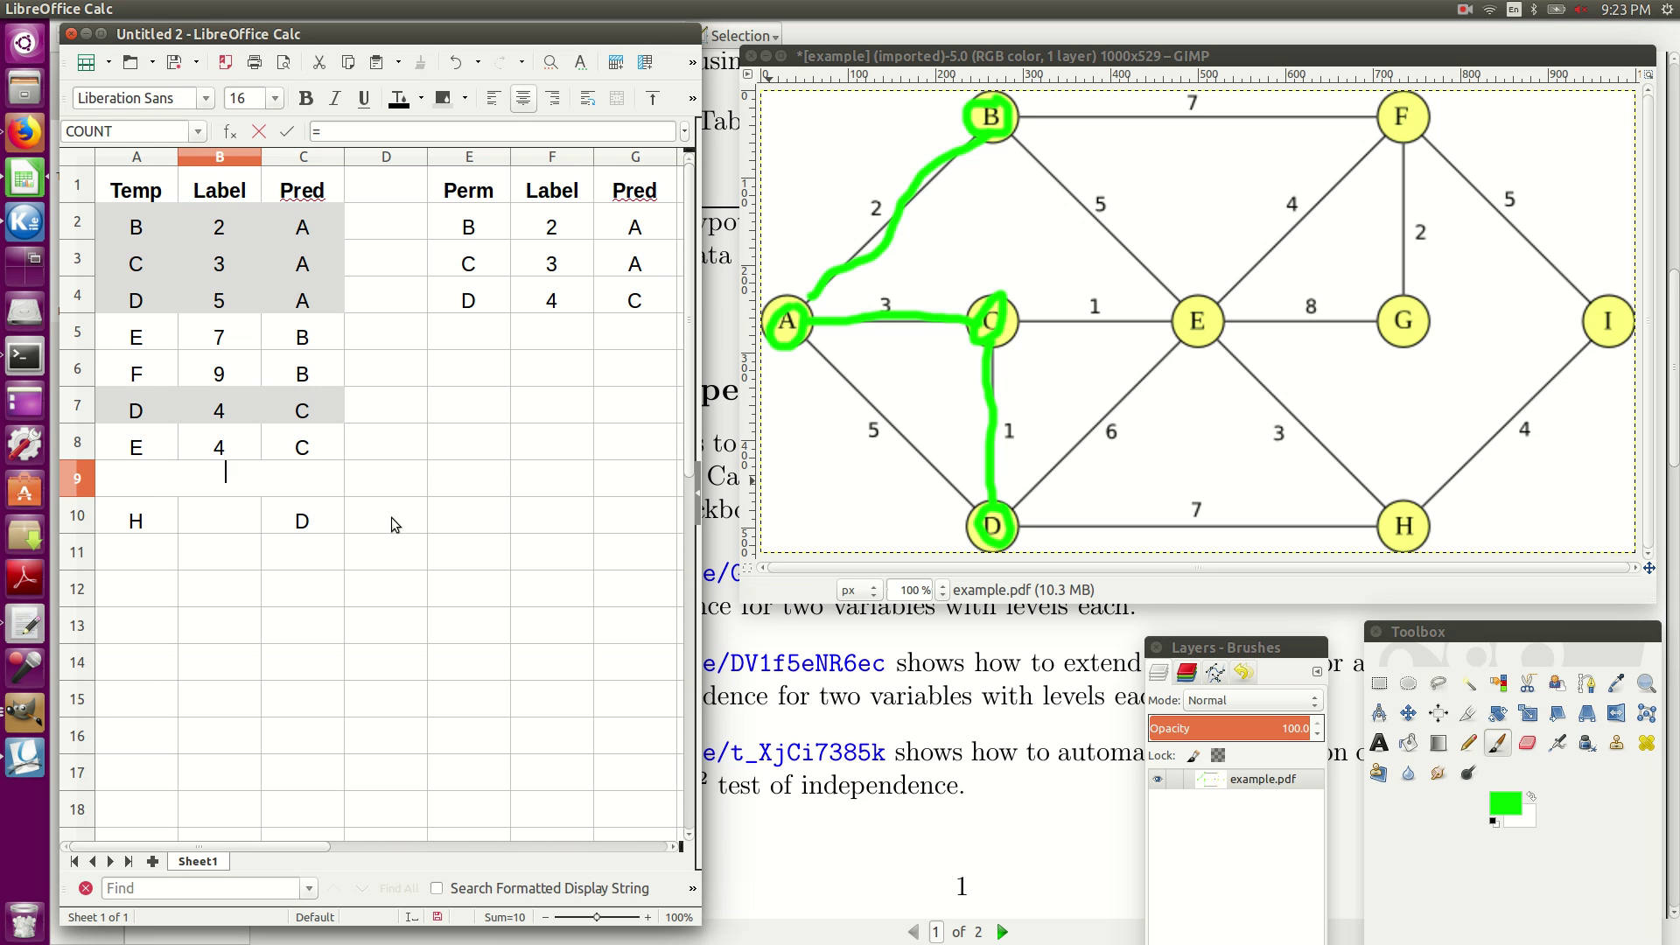
key("BackSpace")
type("=")
type("4+6")
key("Return")
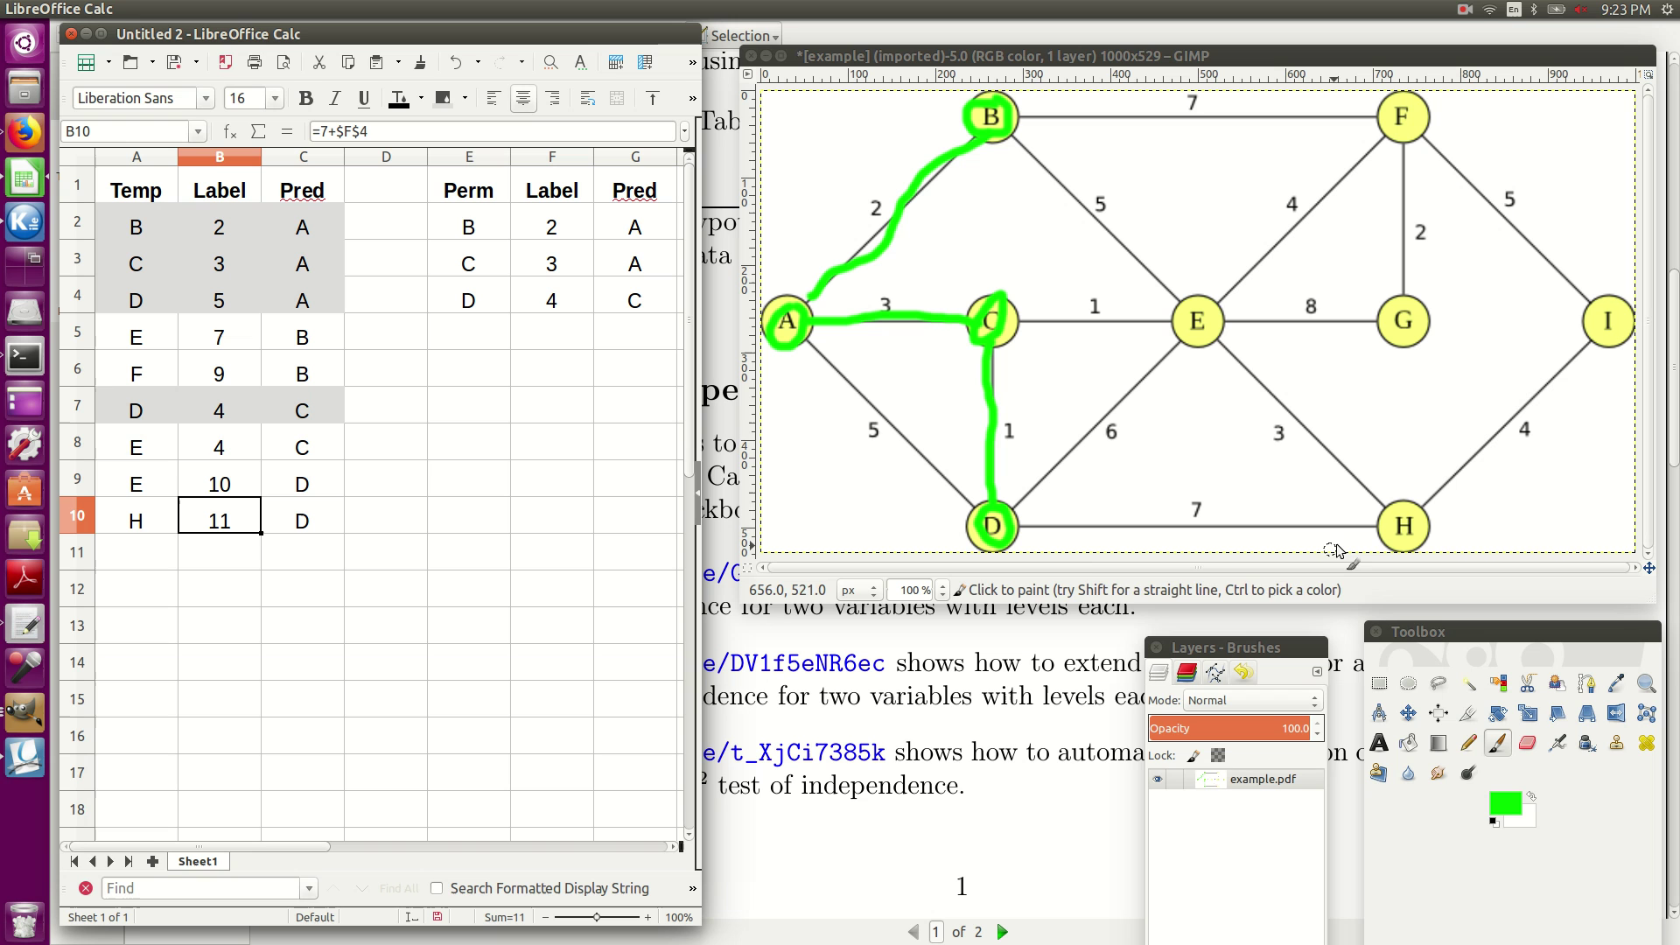
left_click(317, 523)
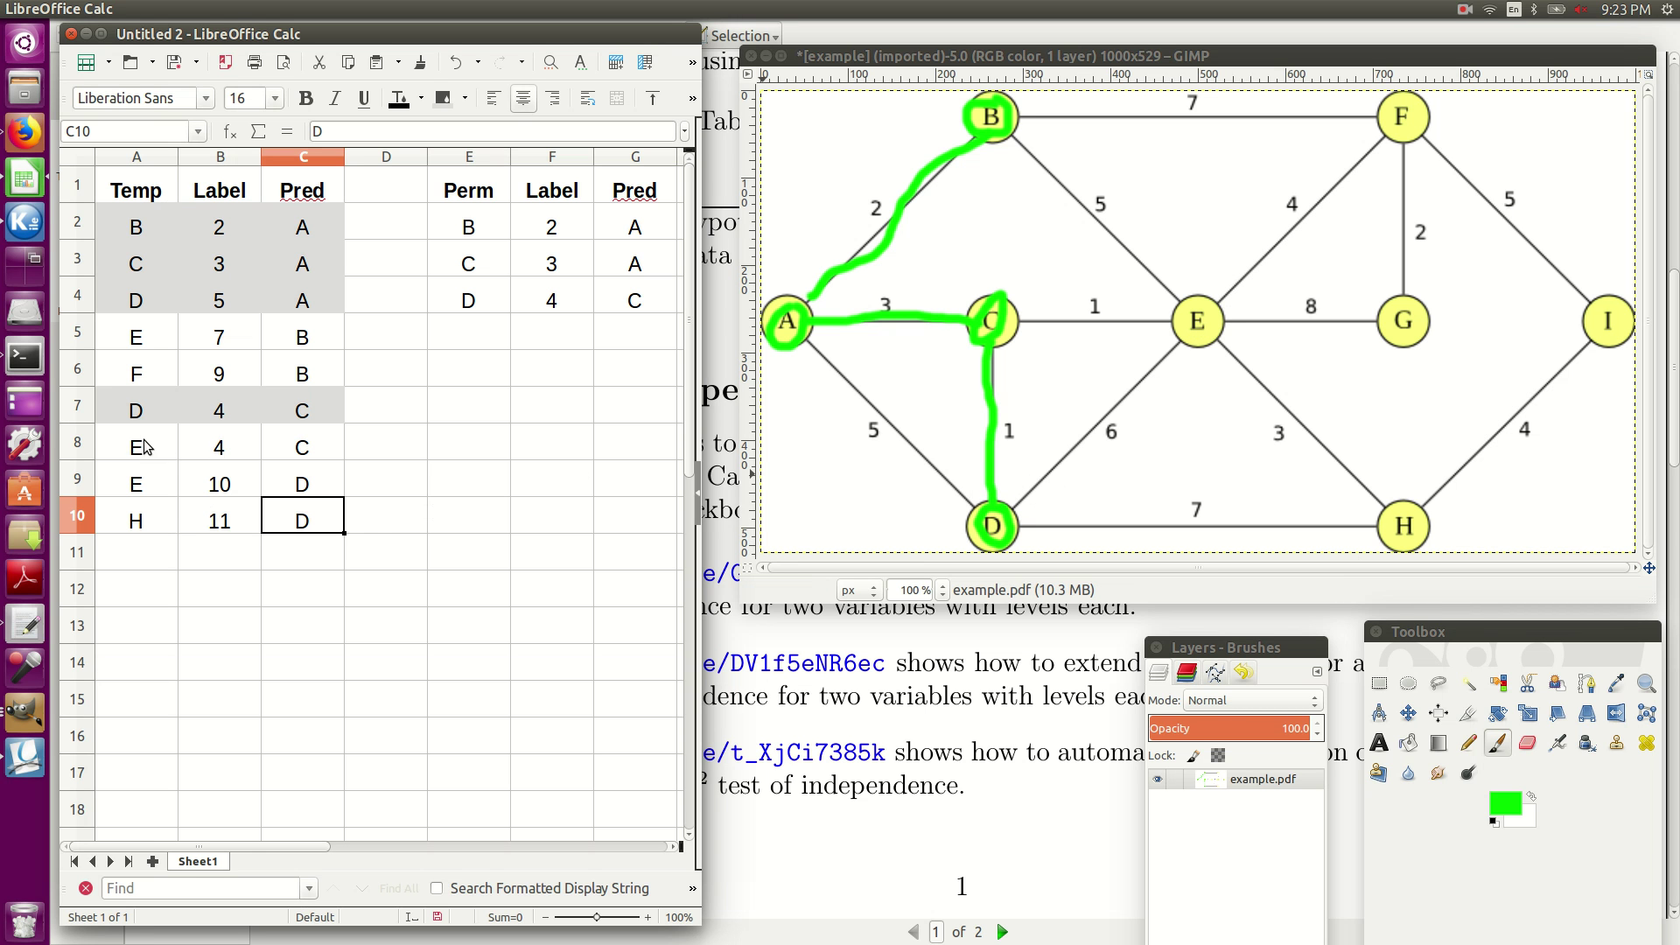
Copy the E 4 C row from A8:C8 into E5:G5 of the Perm table
left_click_drag(144, 447, 322, 448)
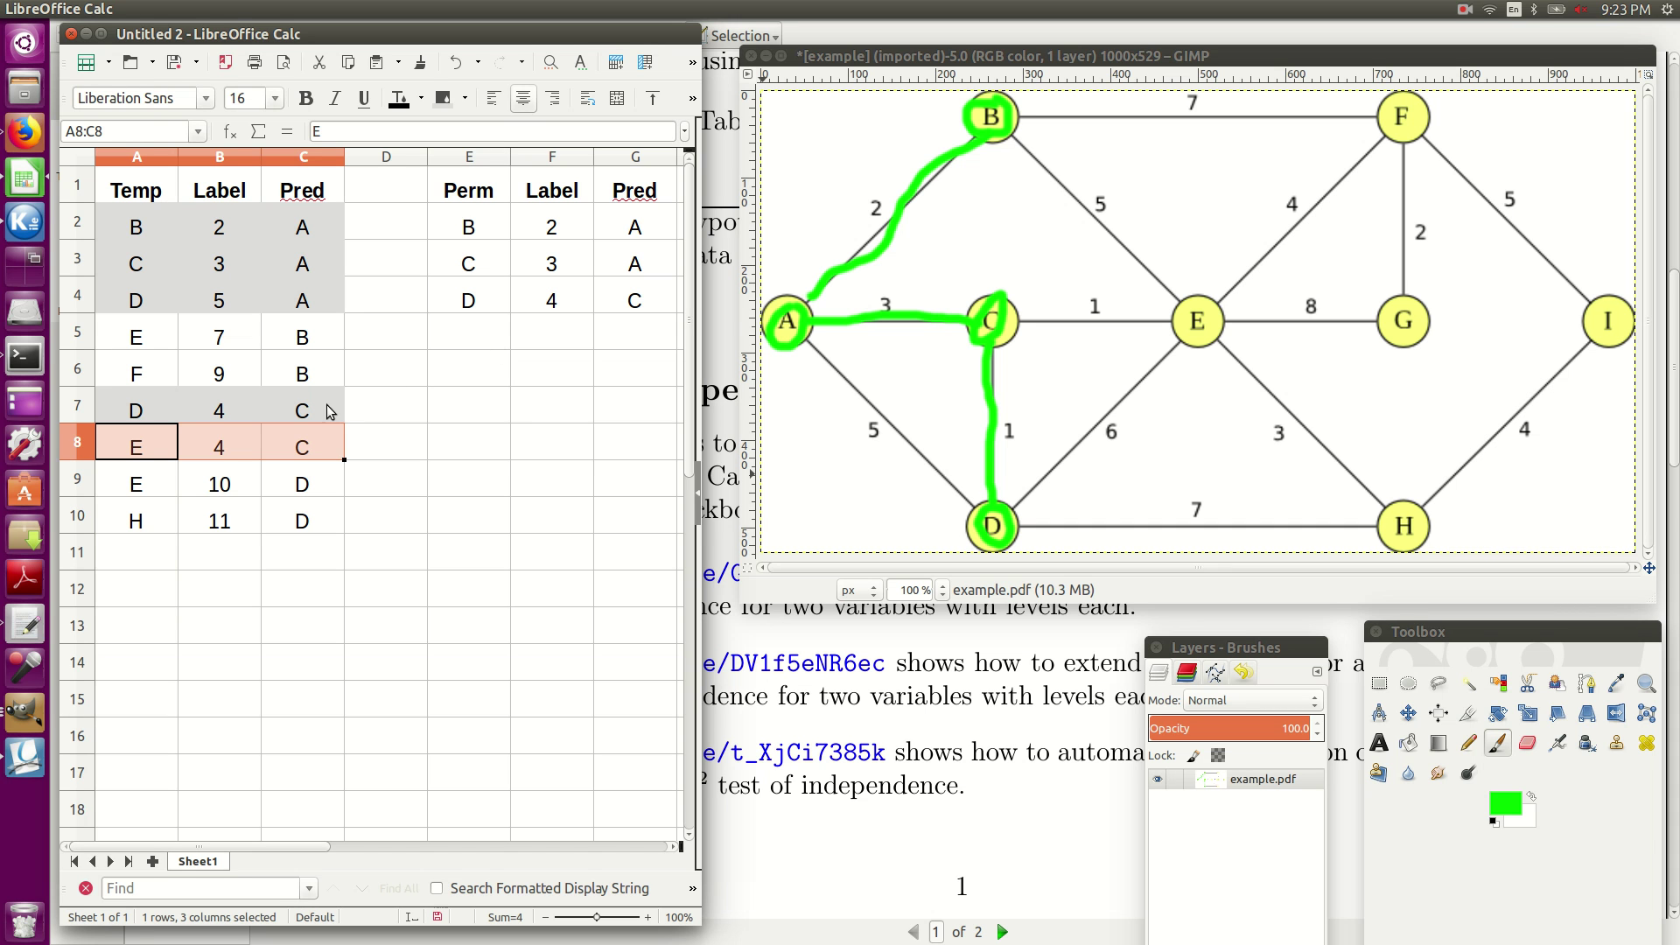
right_click(325, 441)
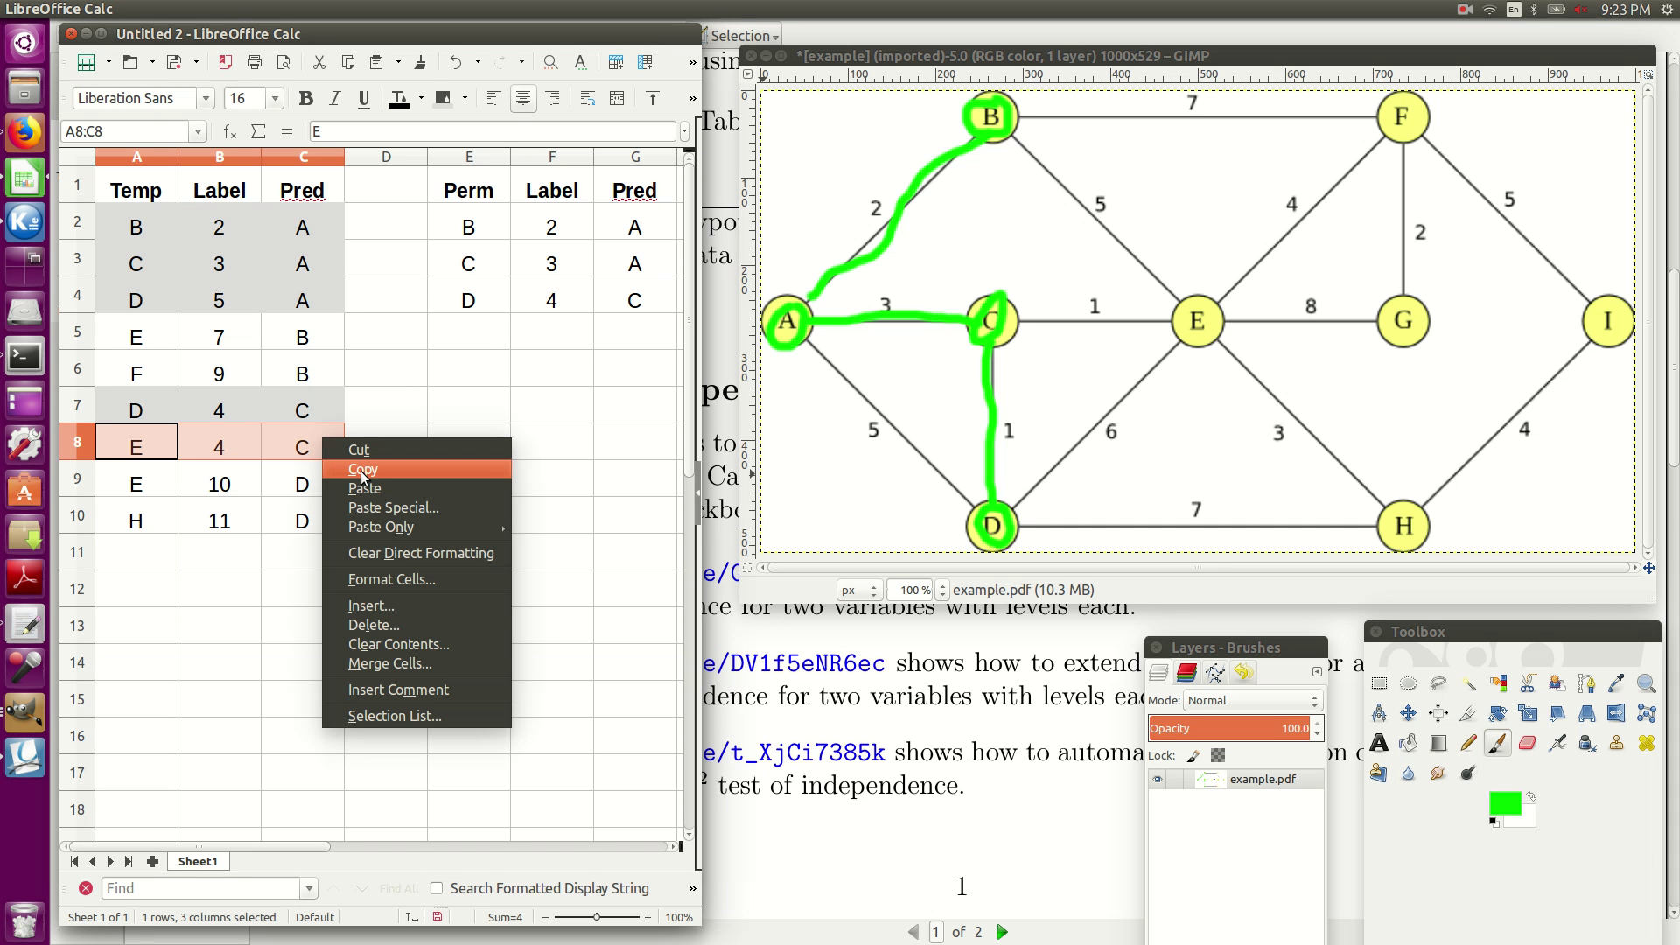
left_click(362, 471)
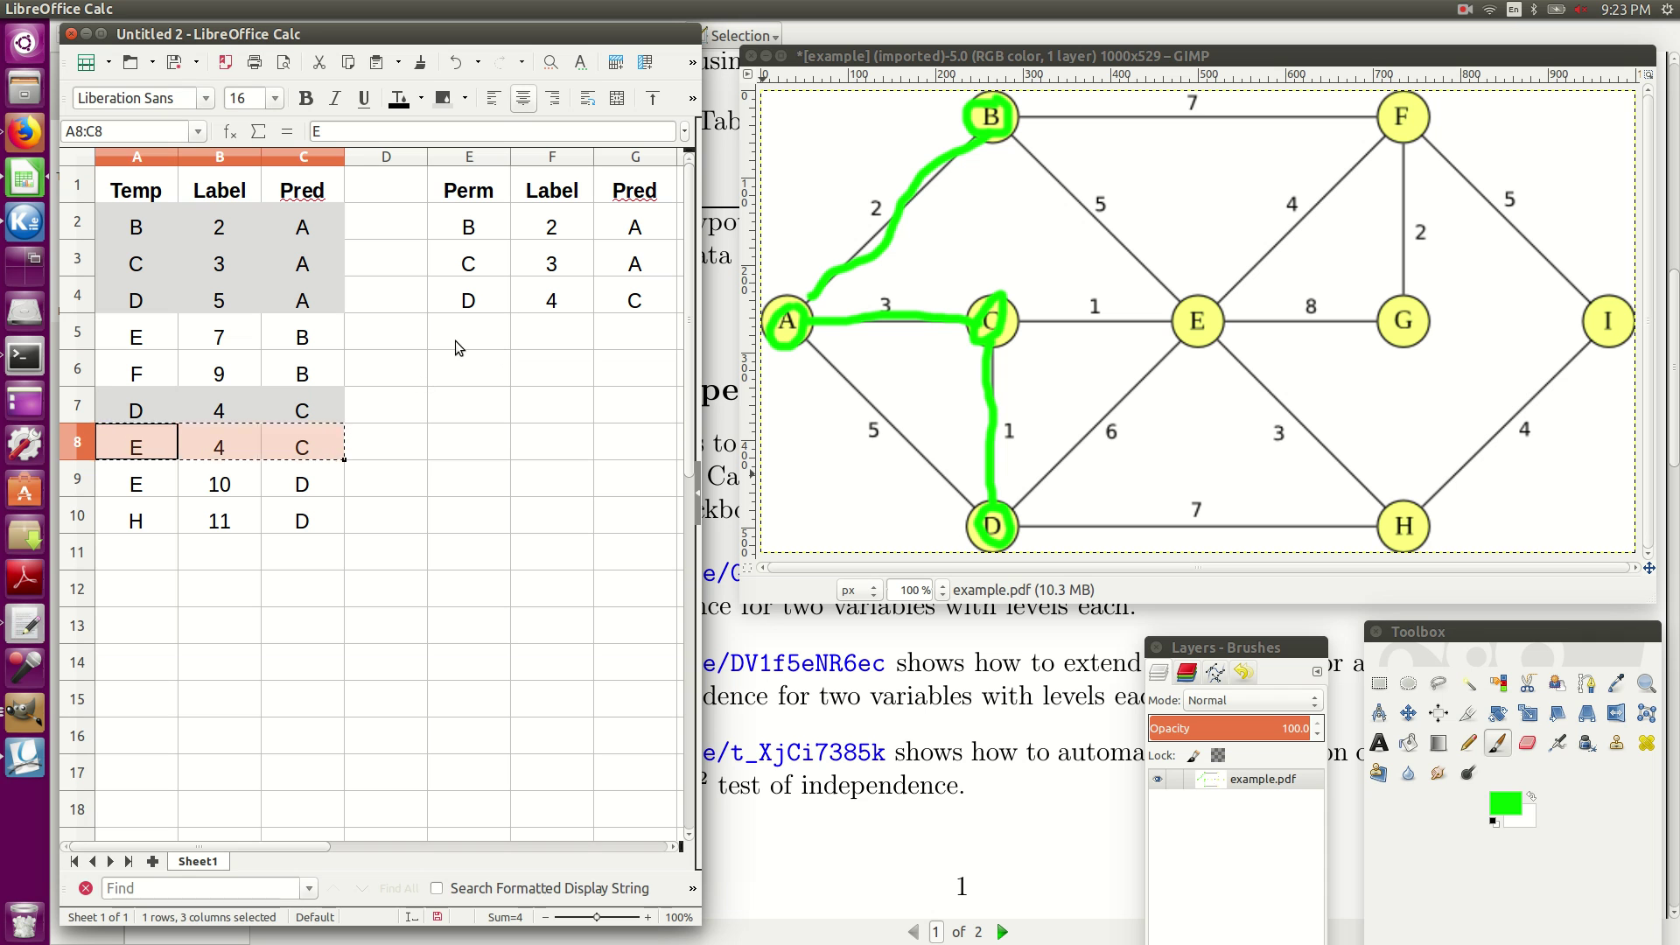
left_click_drag(458, 341, 610, 343)
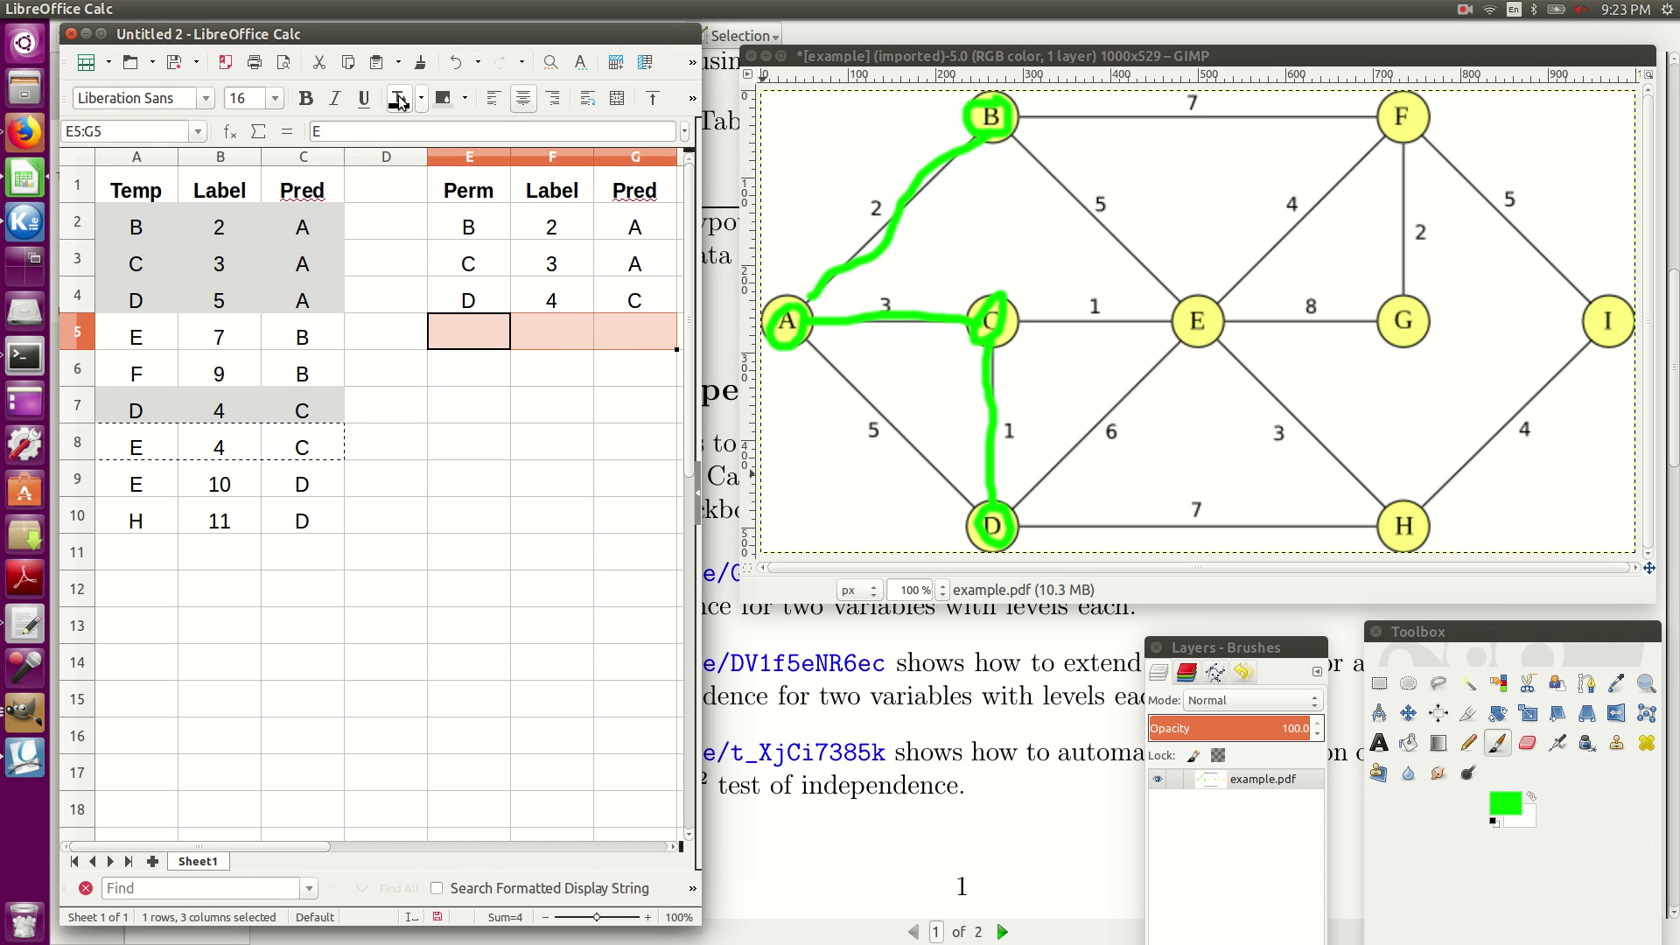
left_click(376, 63)
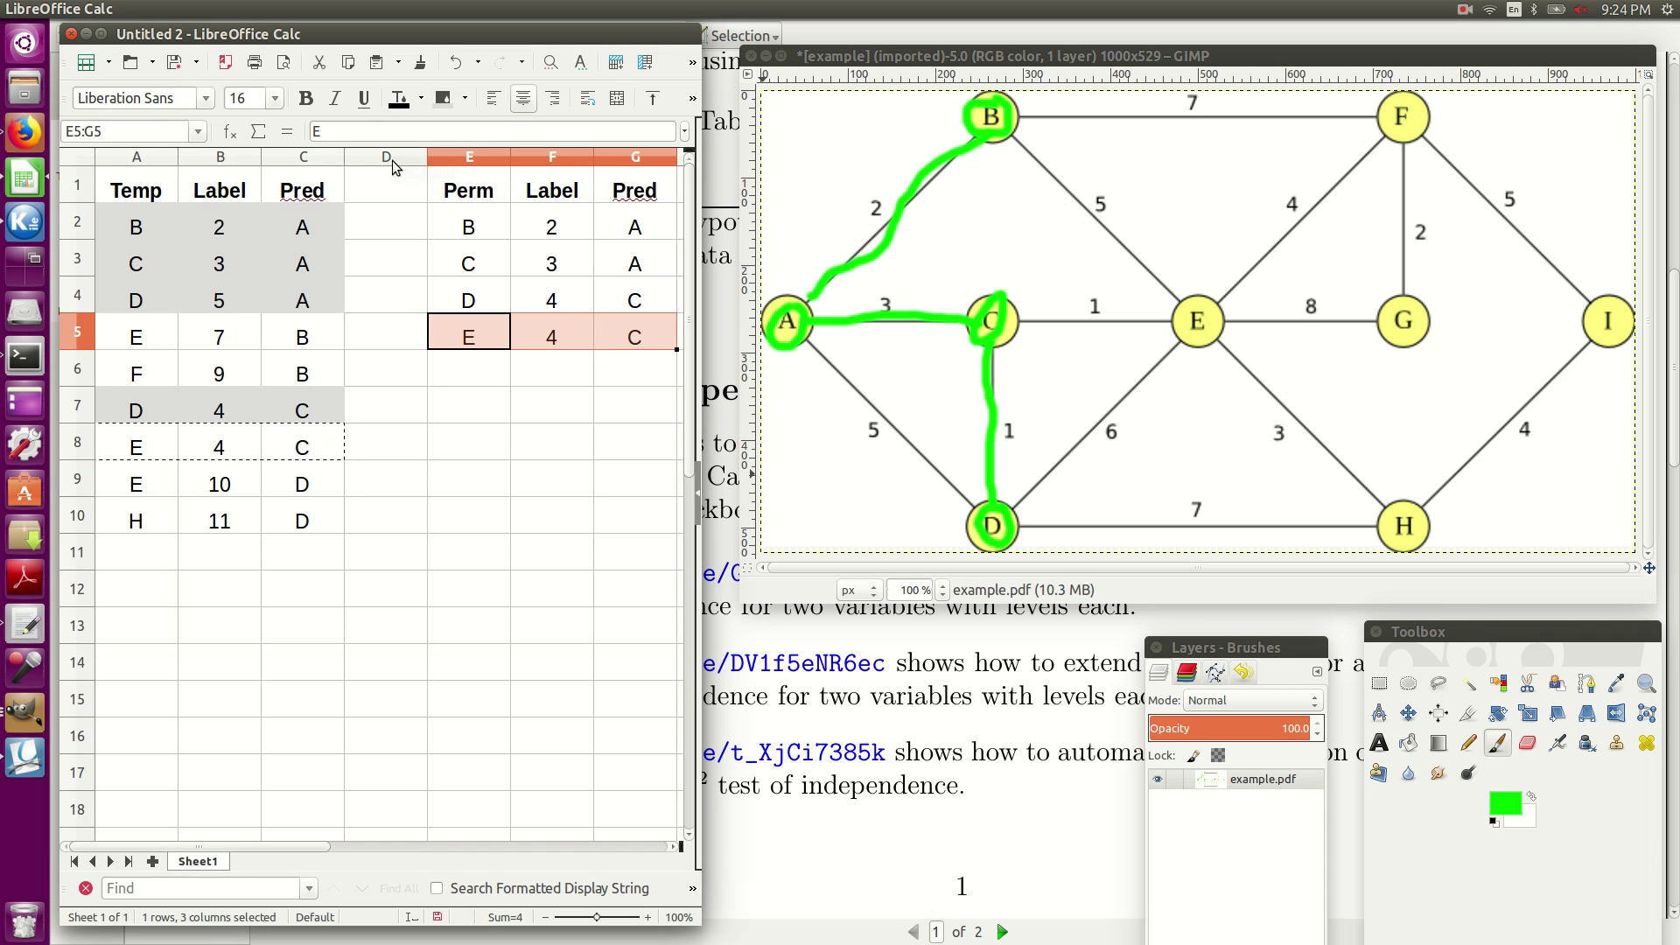
left_click(557, 408)
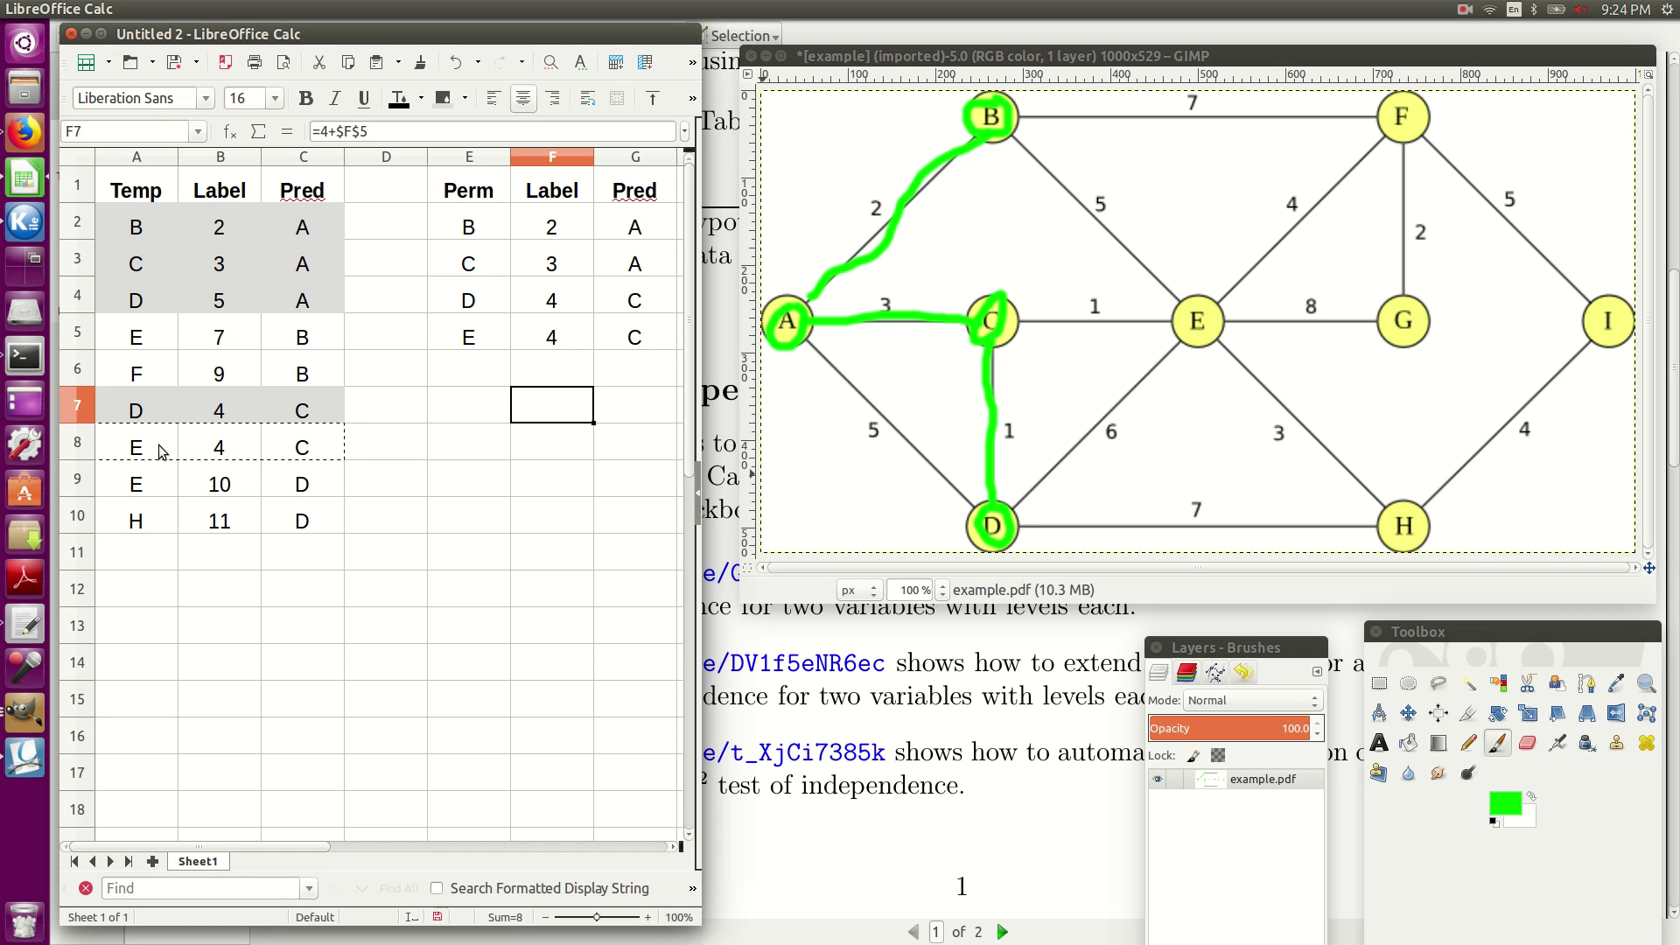
Shade the temporary rows E 4 C, E 10 D and E 7 B grey
left_click_drag(133, 440, 272, 445)
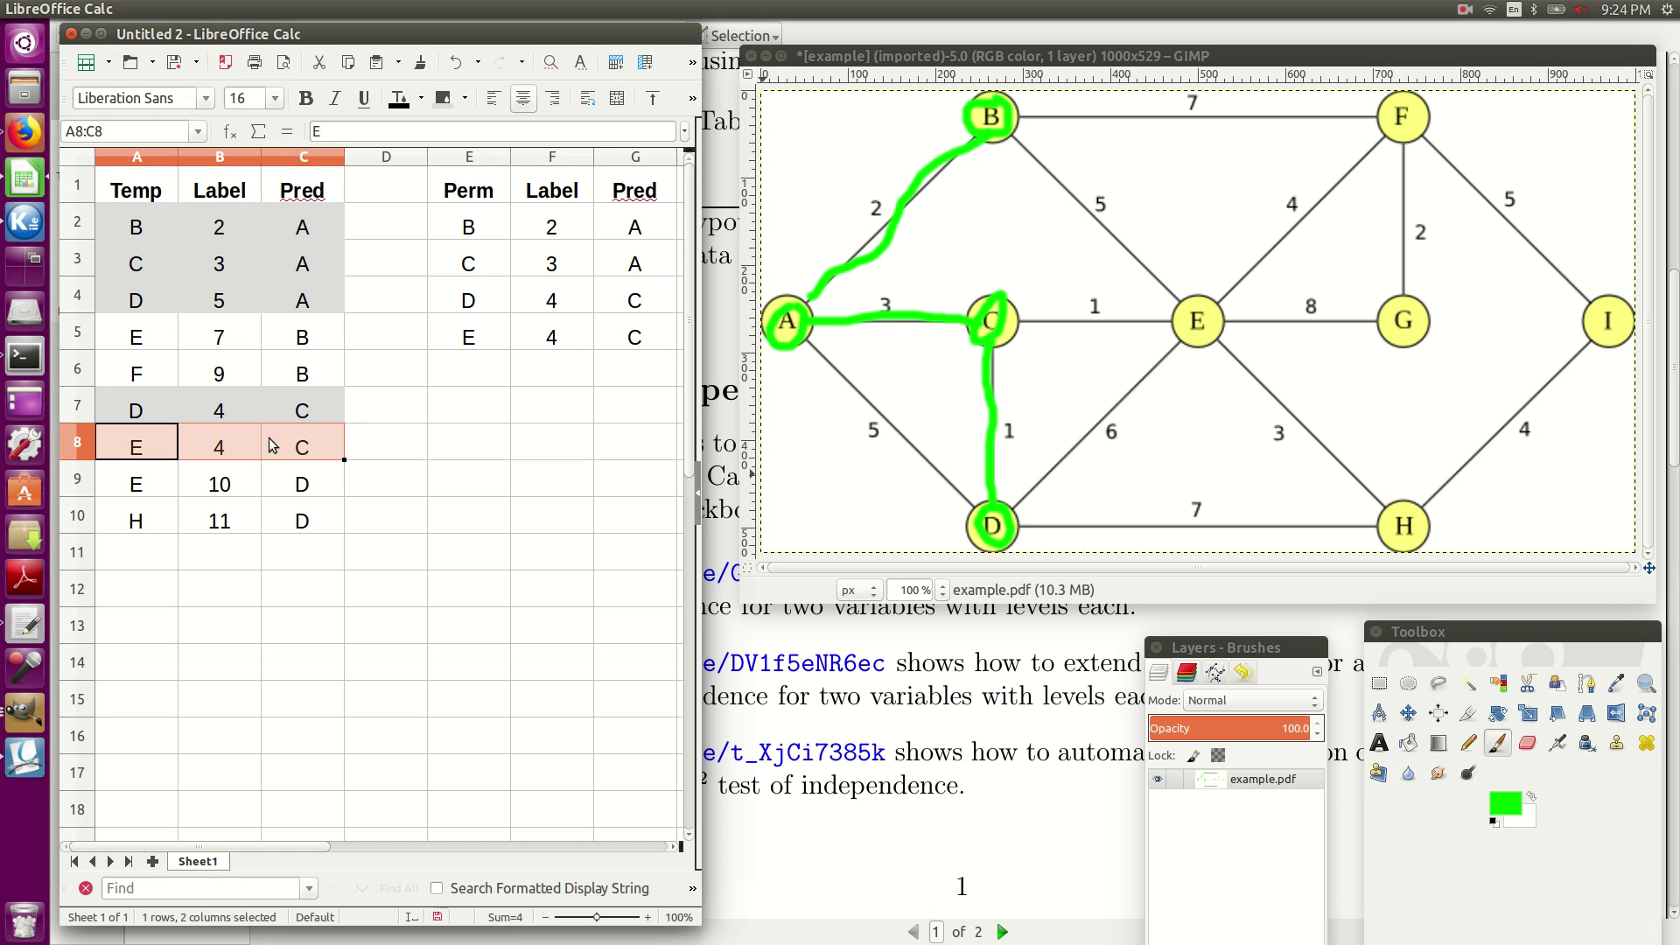
left_click(443, 98)
left_click_drag(136, 480, 300, 482)
left_click(443, 99)
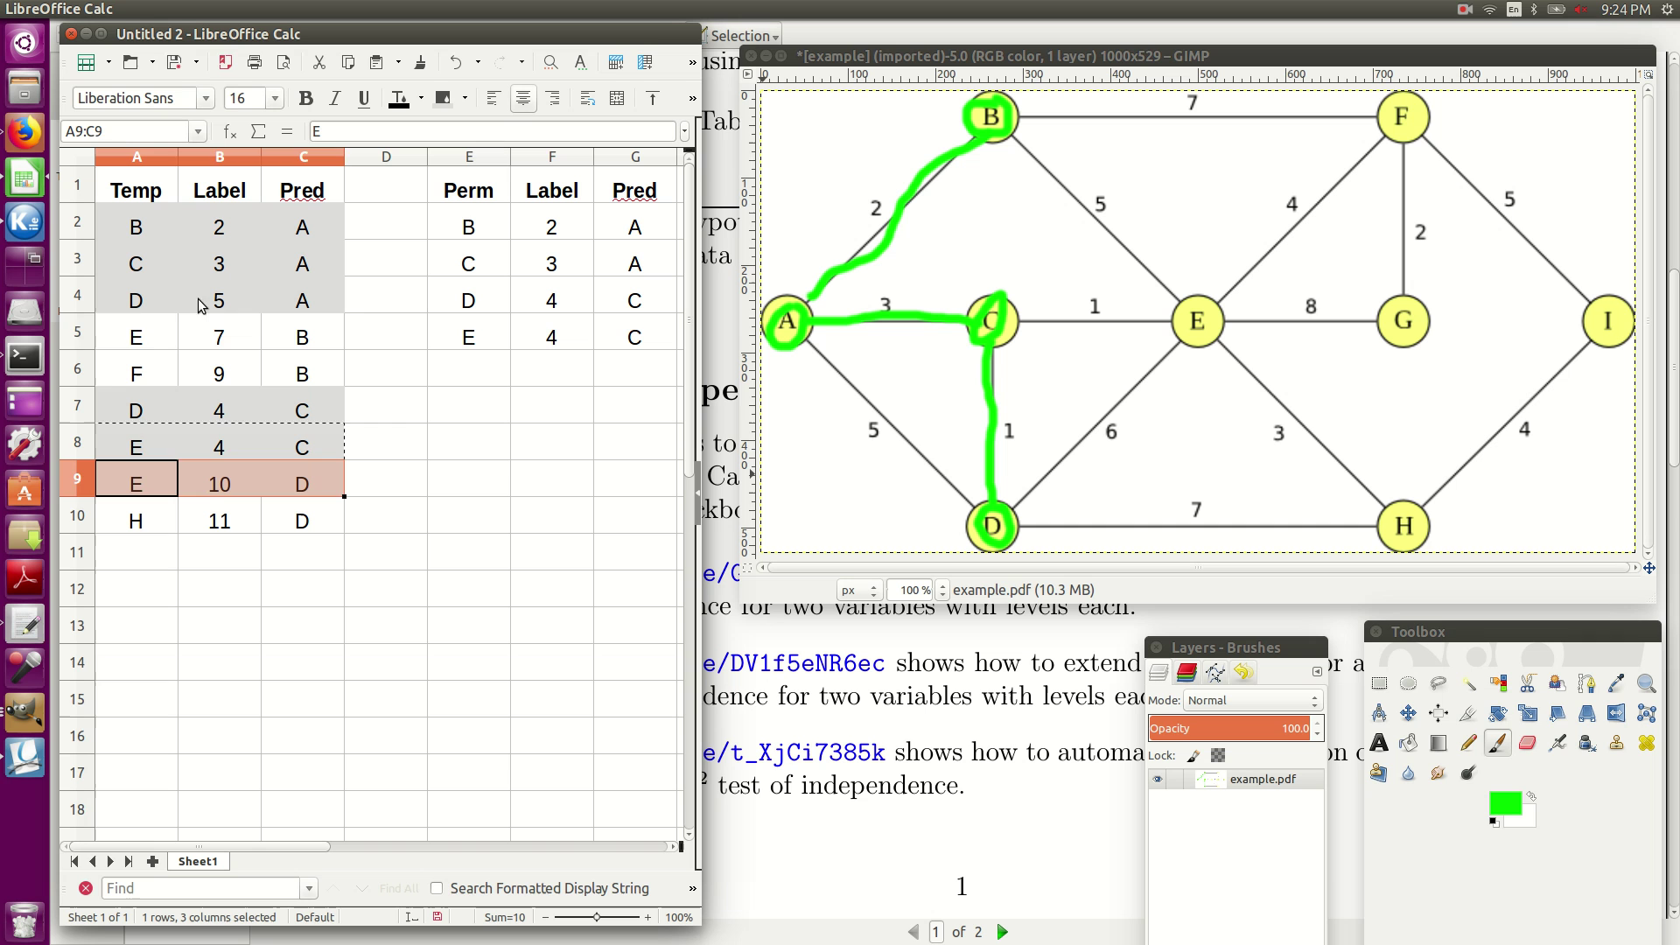
left_click_drag(142, 332, 278, 333)
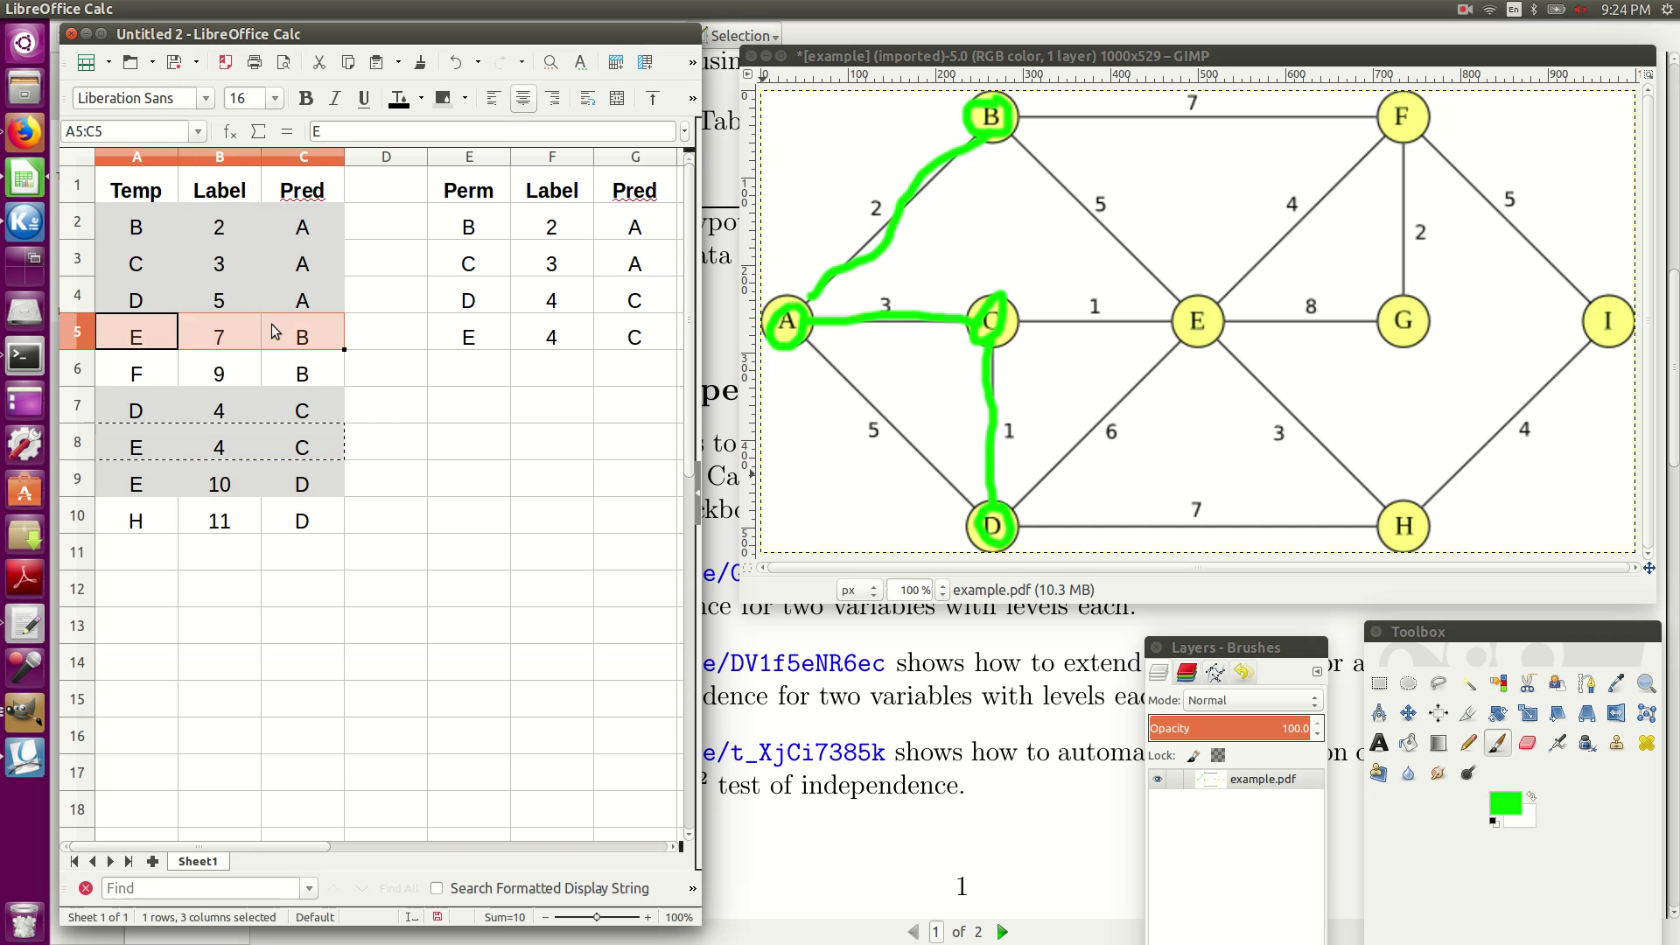
left_click(444, 101)
left_click(360, 600)
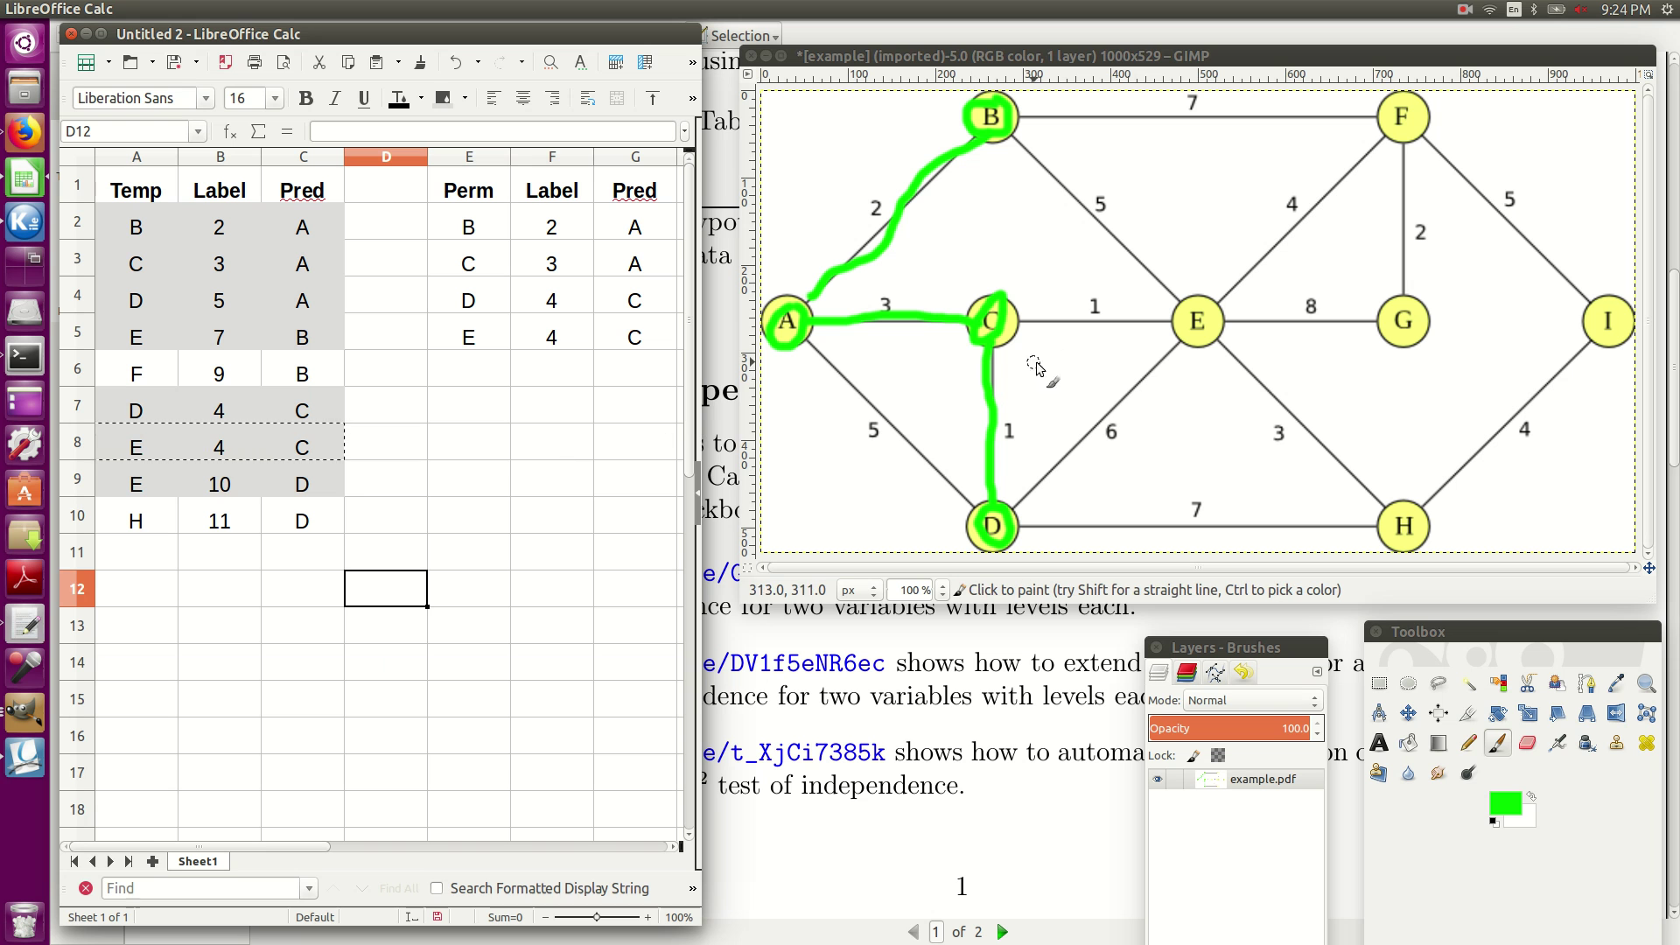
Paint a green loop around node E and a green line along the C–E edge
left_click(1204, 313)
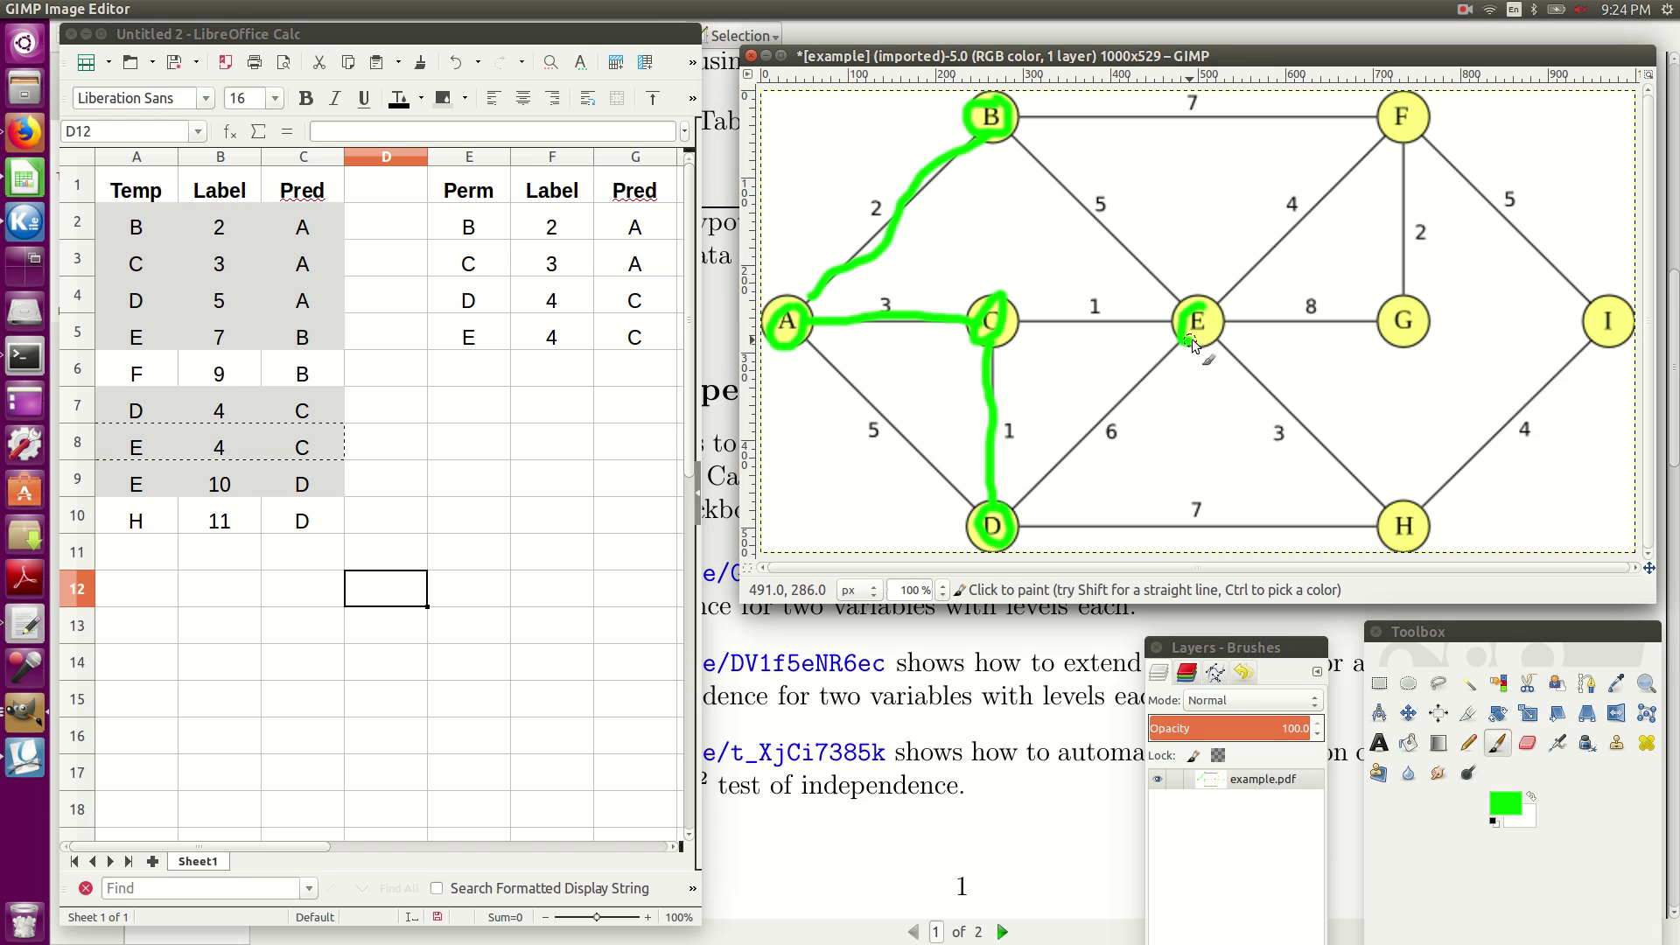
left_click_drag(1192, 339, 1219, 300)
left_click_drag(1016, 318, 1146, 318)
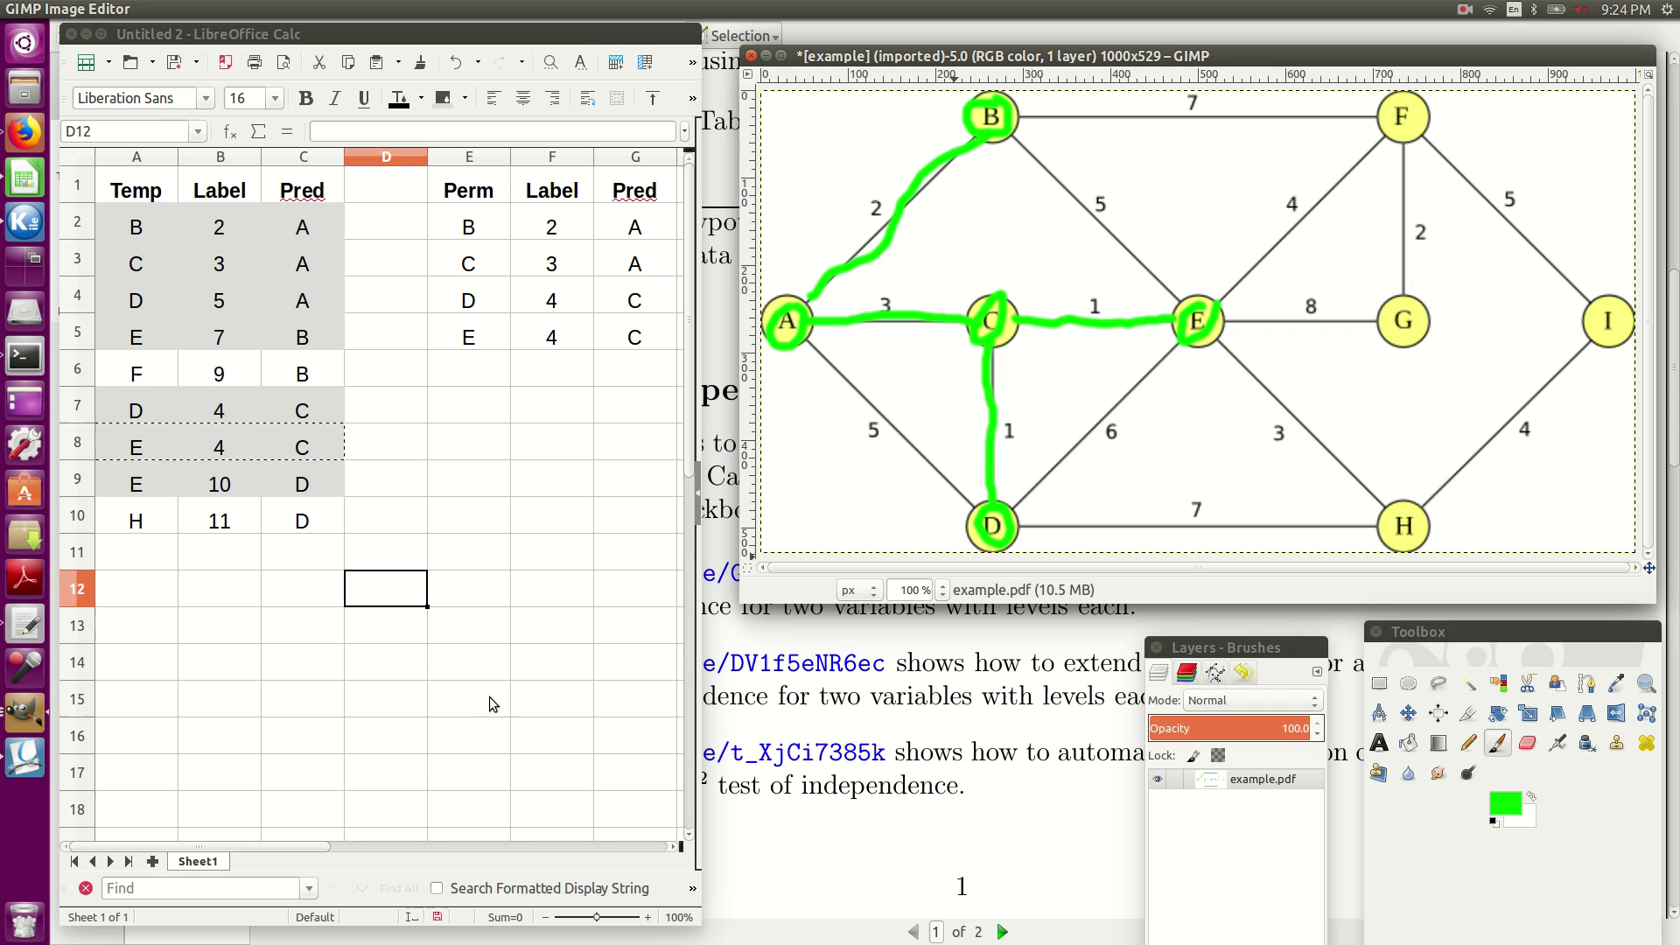
Fill predecessor E into C11:C13 and enter nodes F, G, H in A11:A13
left_click_drag(302, 559, 307, 630)
type("E")
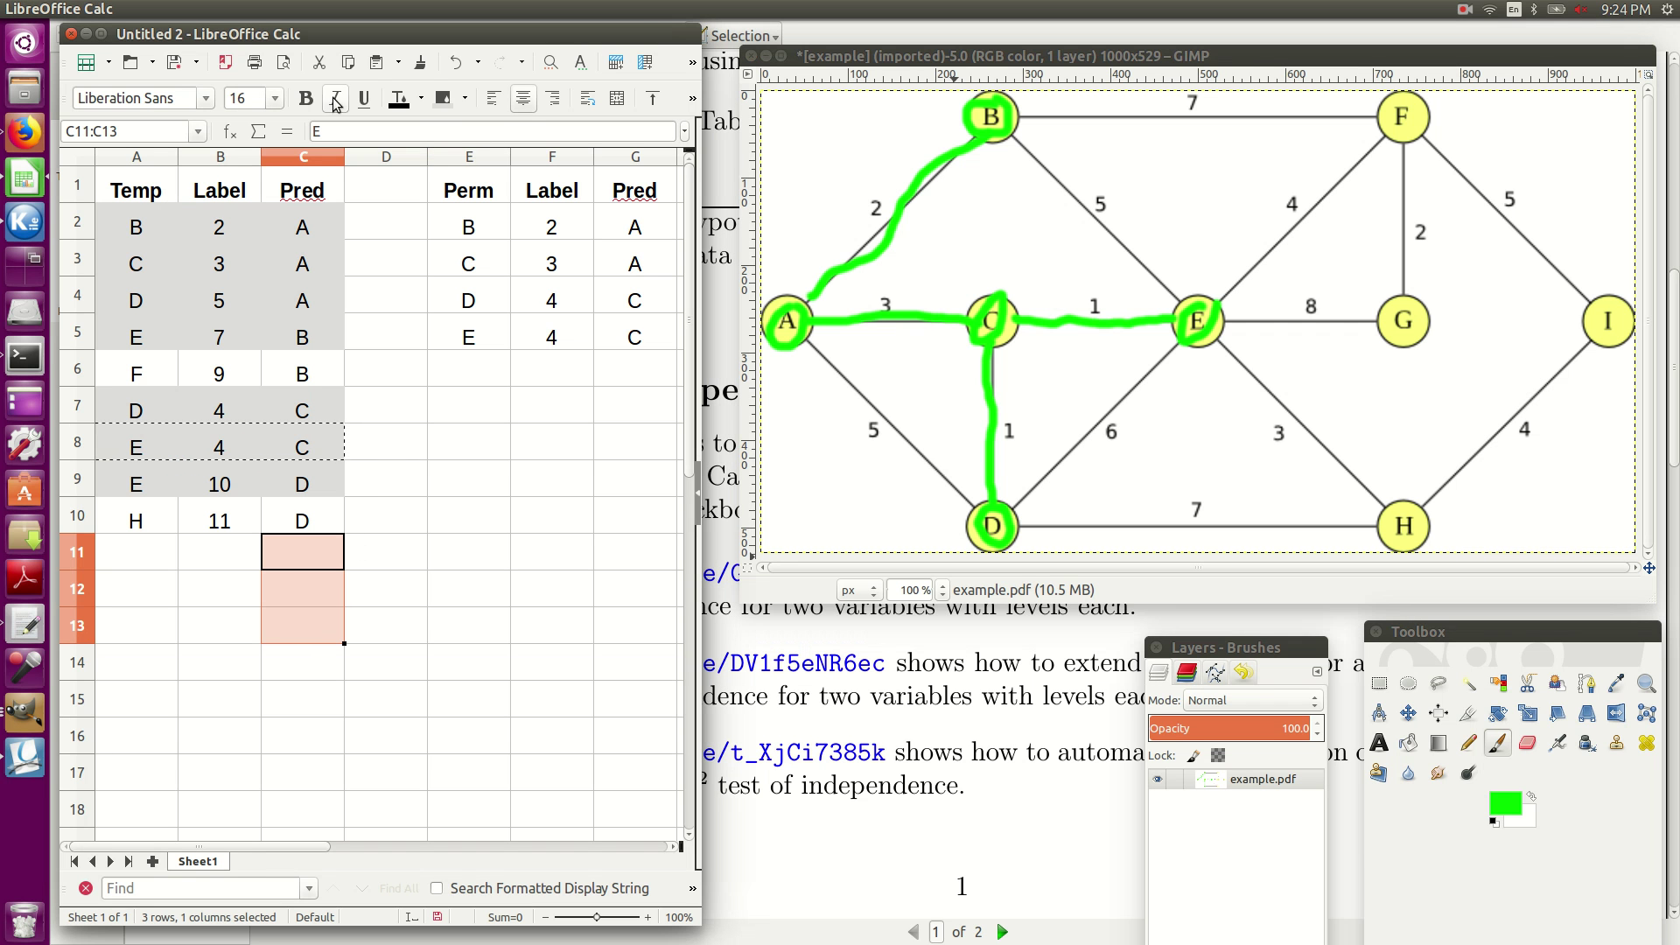
key("alt+Return")
left_click_drag(151, 549, 144, 623)
type("F")
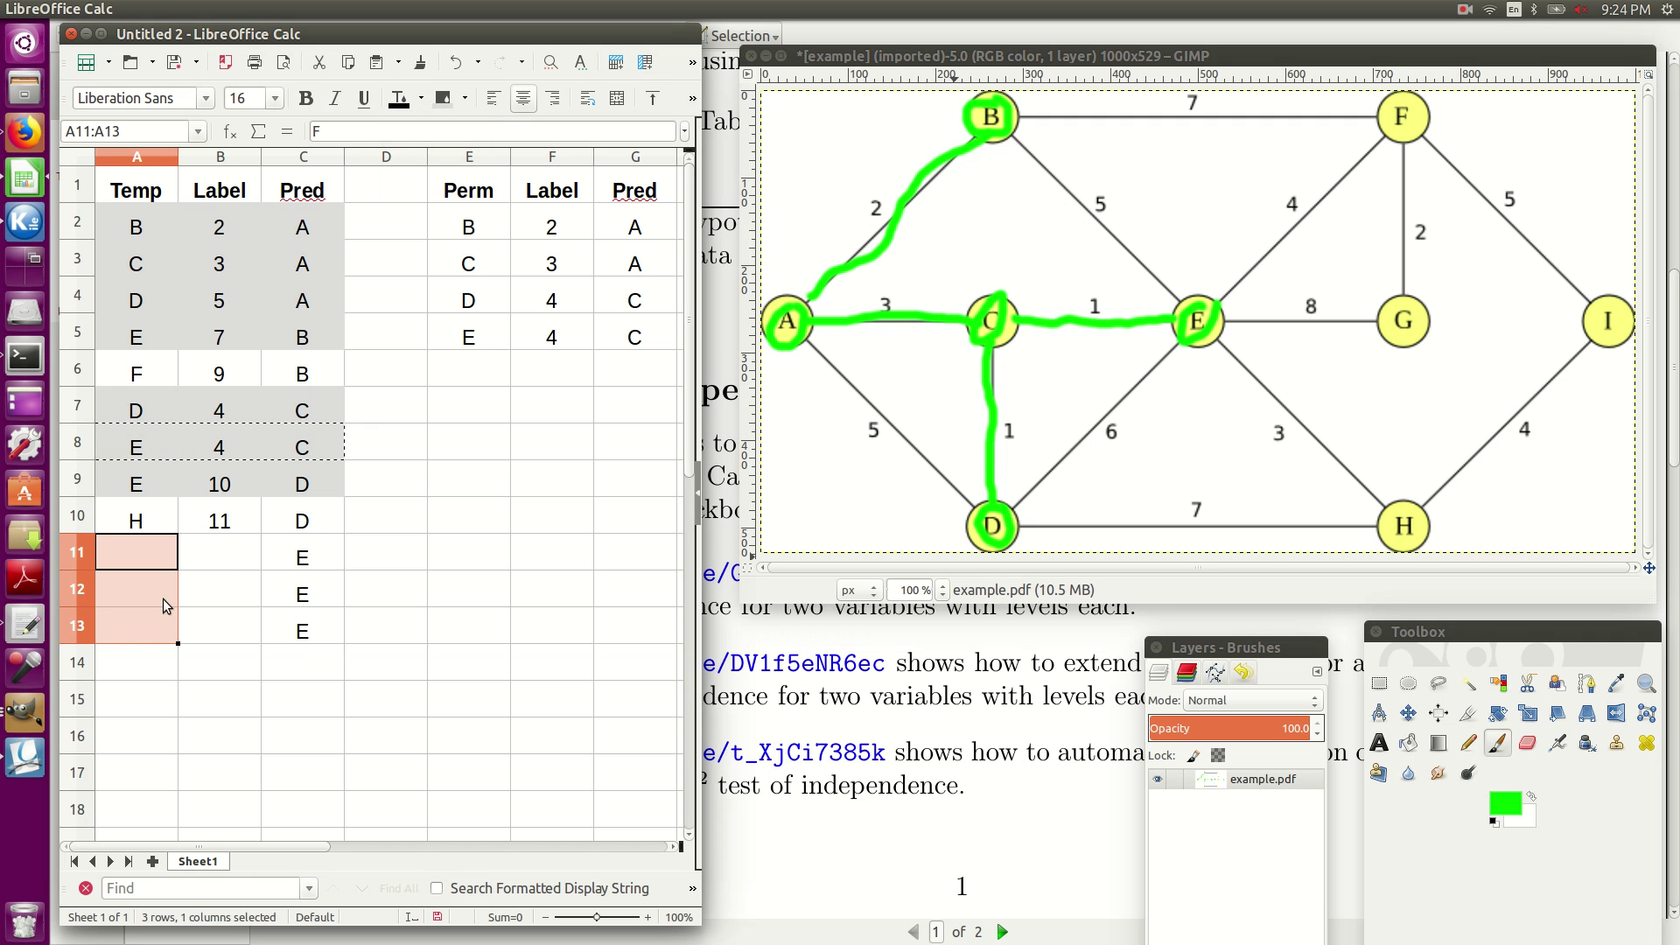
key("Return")
type("G")
key("Return")
type("H")
key("Return")
Enter the label formulas in B11:B13, giving F 8, G 12 and H 7
left_click_drag(229, 550, 228, 619)
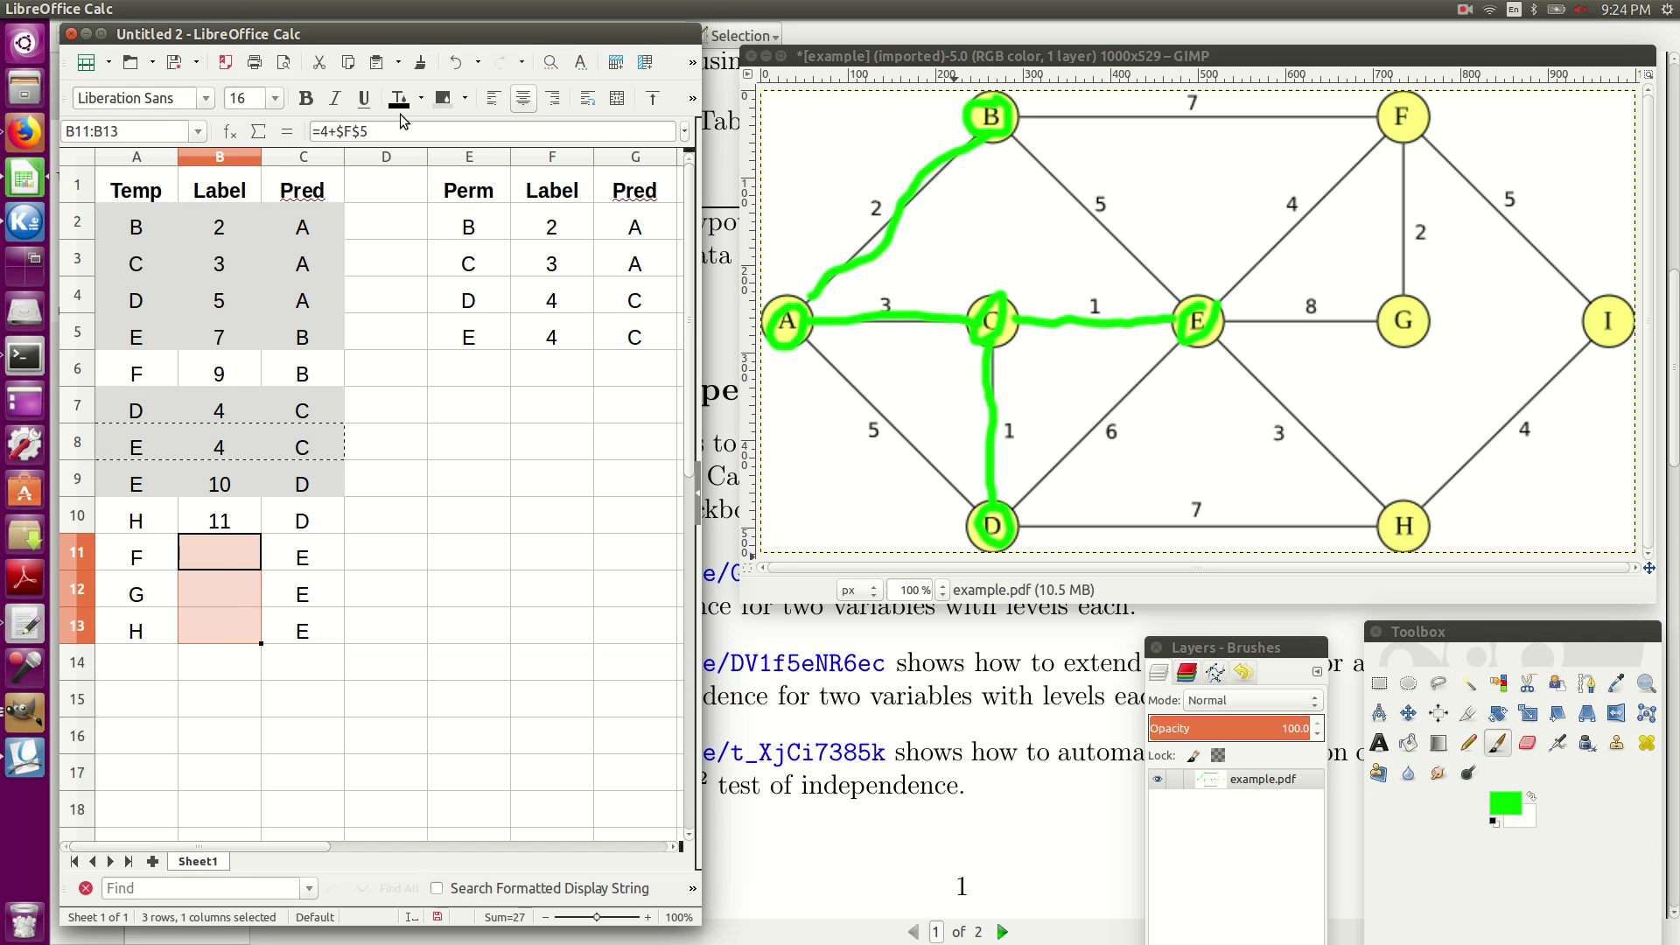
key("alt+Return")
left_click(228, 650)
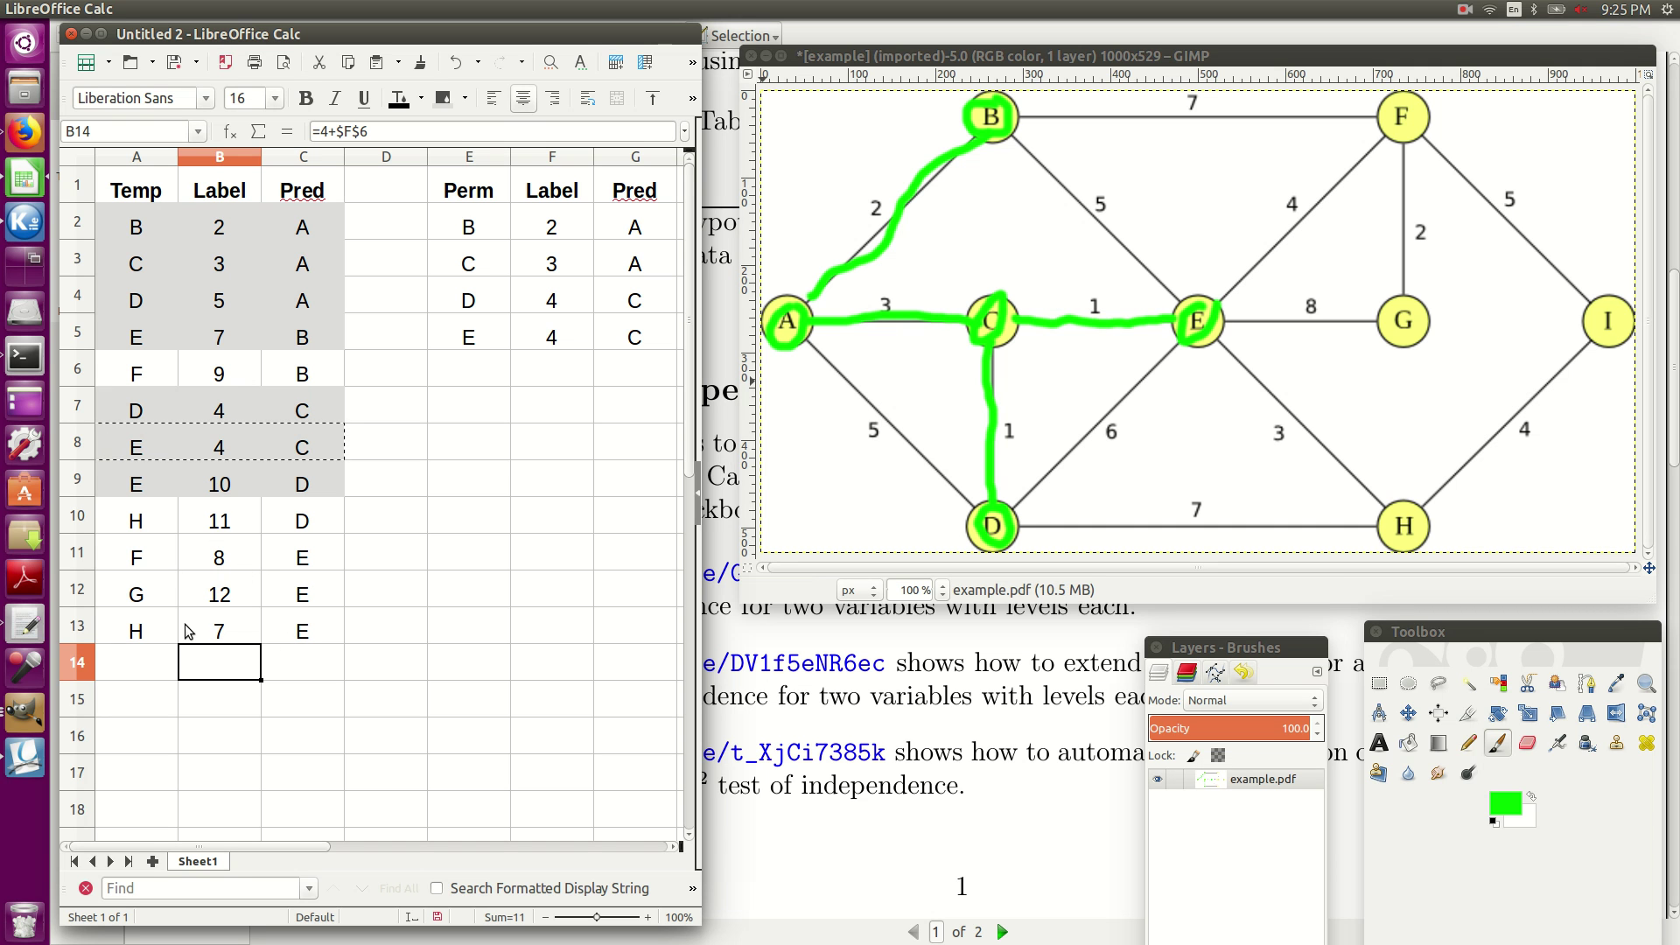
Copy the H 7 E row into row 6 of the Perm table
left_click_drag(133, 630, 289, 639)
key("ctrl+c")
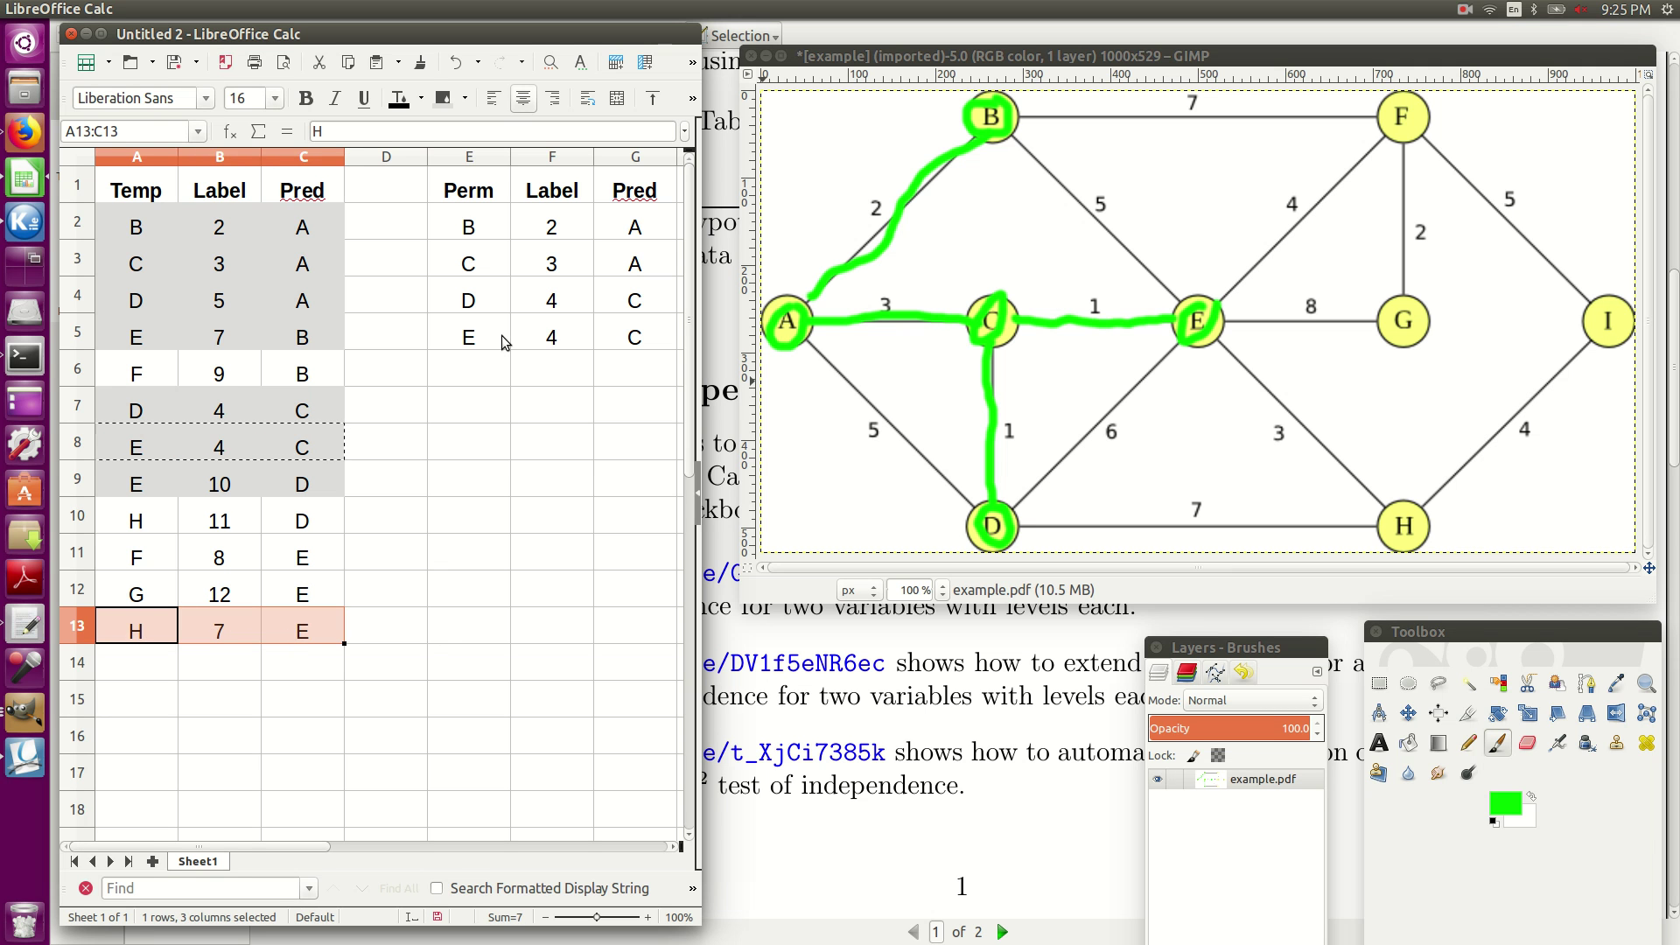
left_click_drag(469, 375, 635, 371)
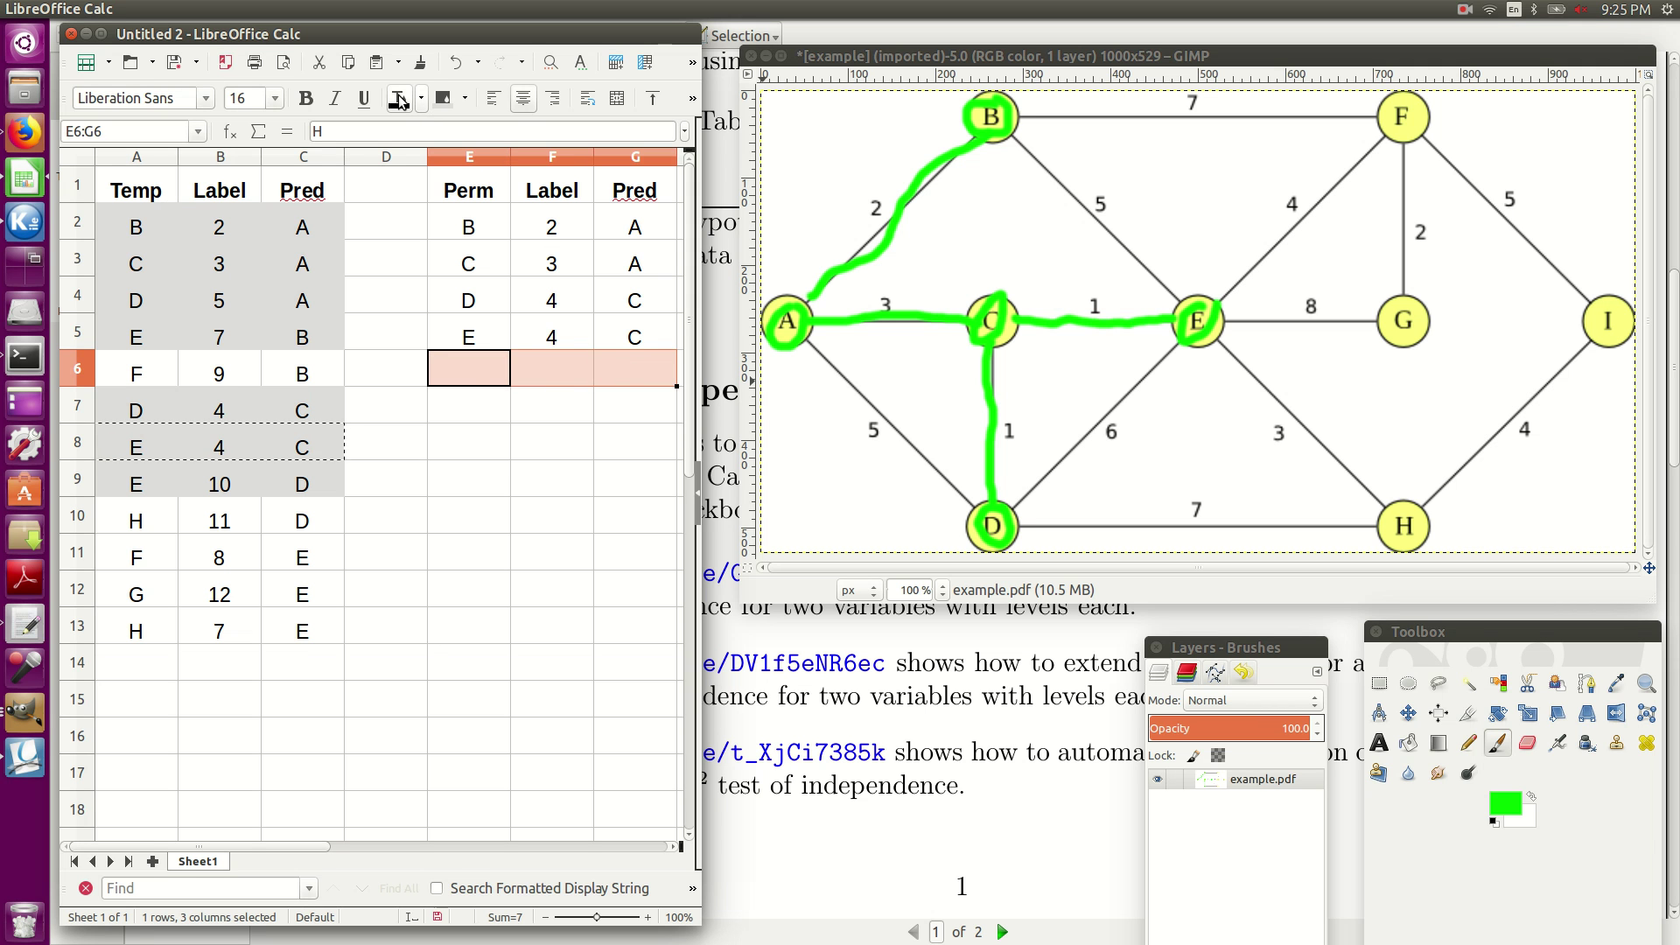
key("ctrl+v")
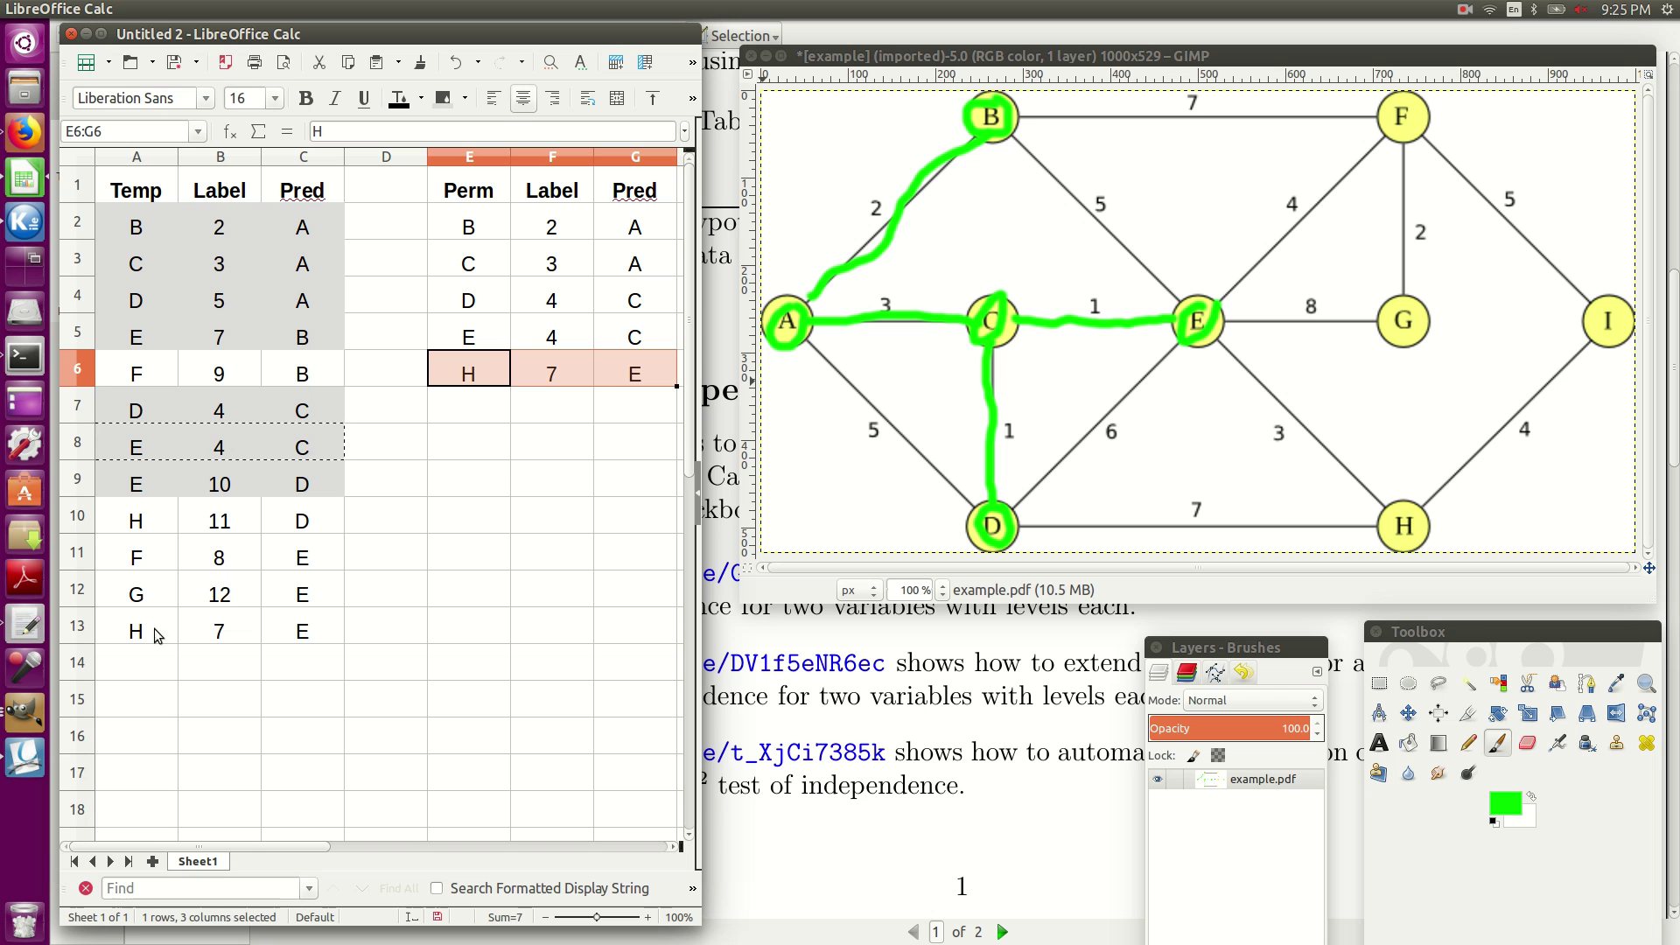
Shade the temporary H 7 E row grey
left_click_drag(150, 632, 277, 641)
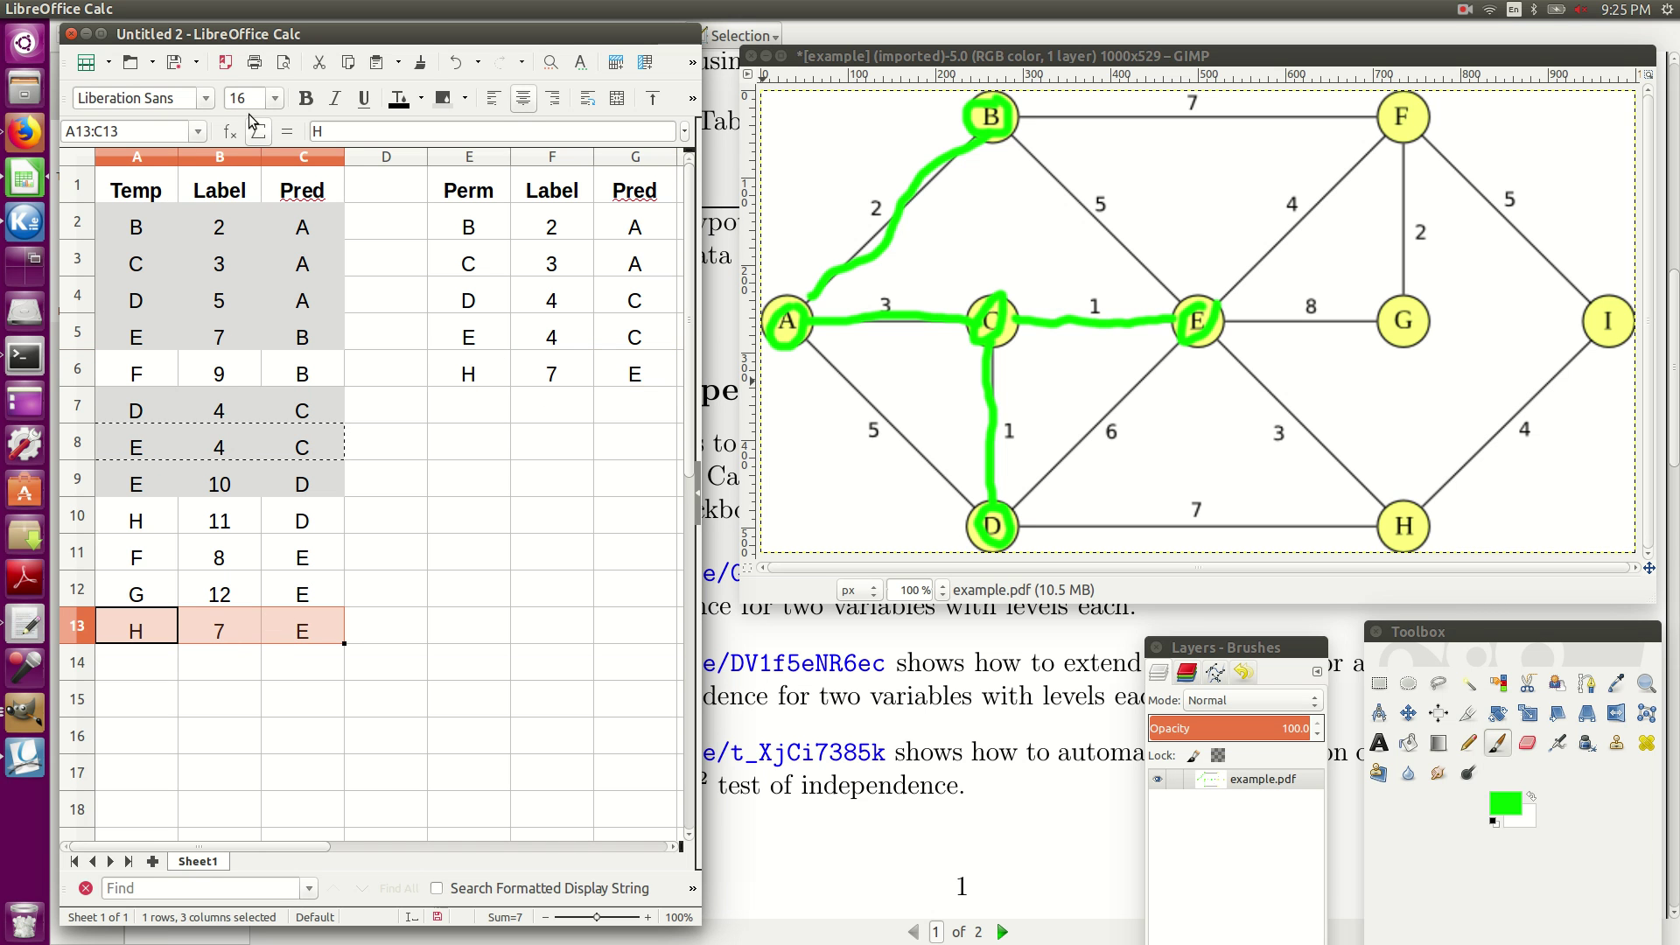
left_click(442, 99)
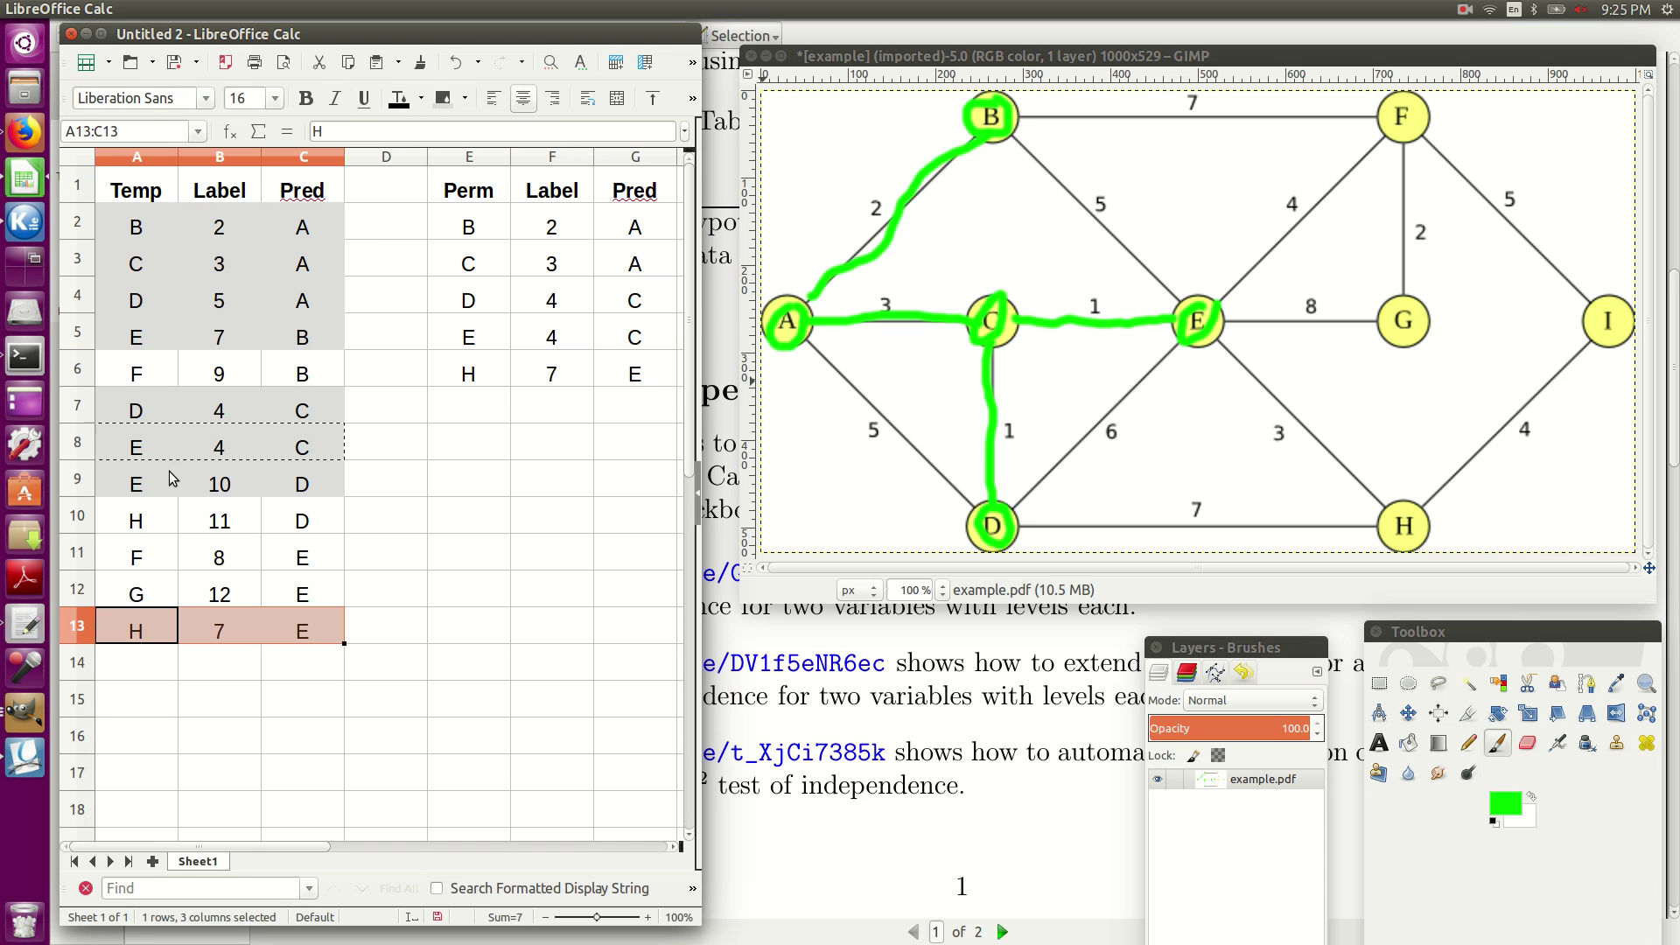
left_click_drag(131, 520, 294, 528)
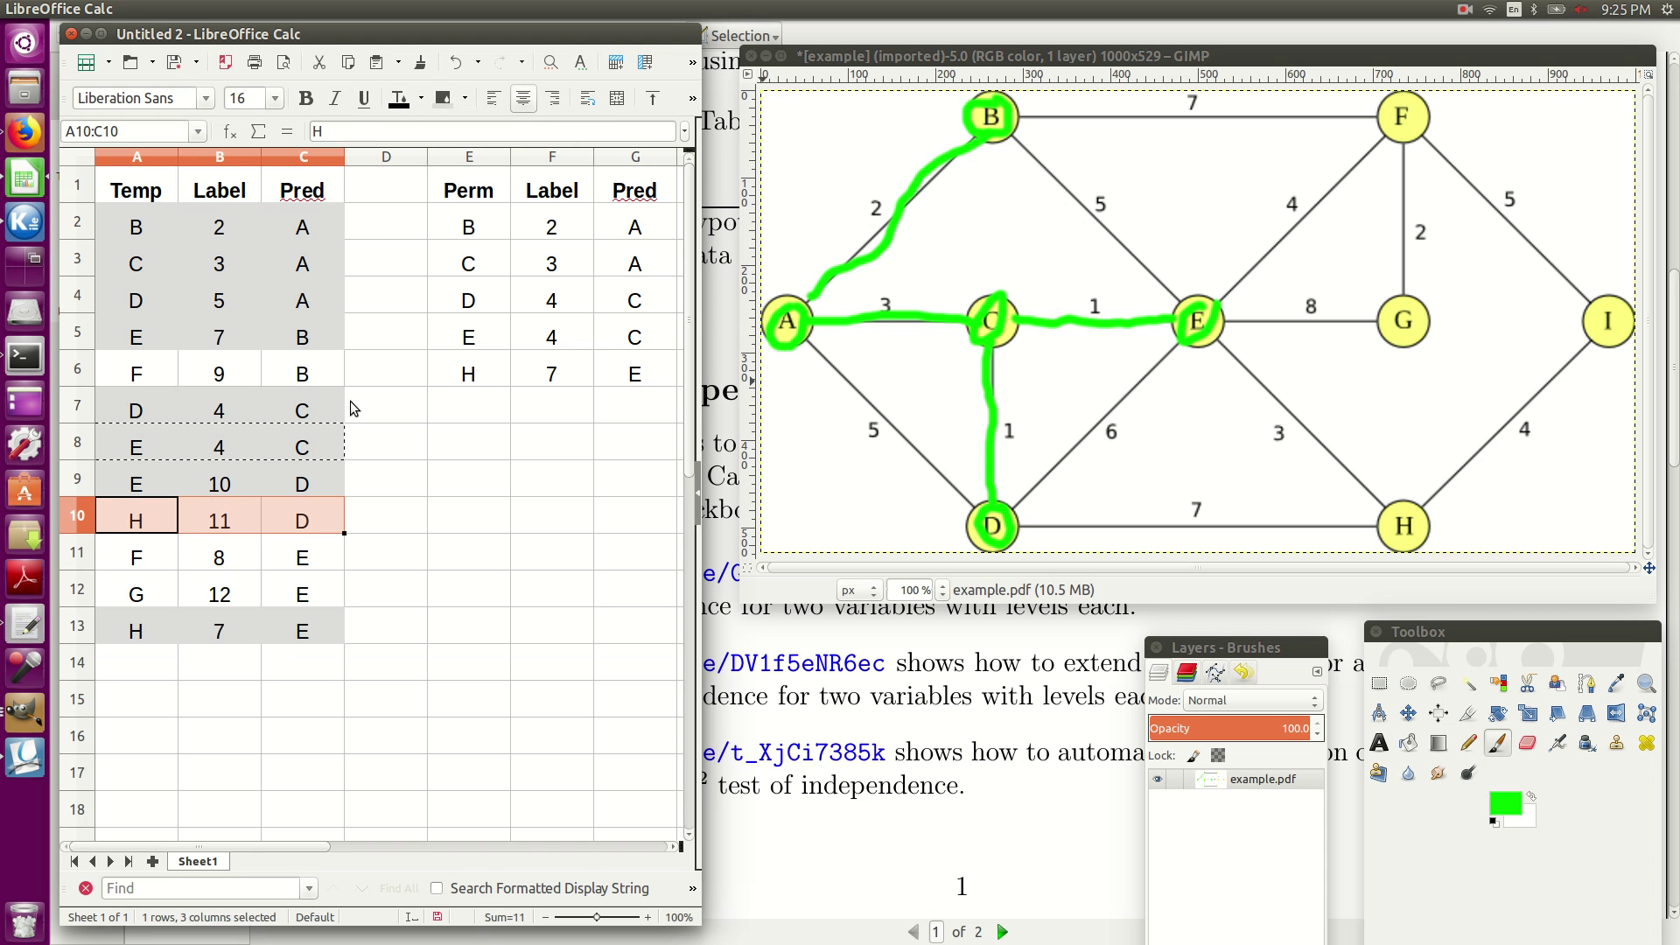
Shade the H 11 D row grey and add a Temp row I, 11, H in A14:C14
left_click(445, 105)
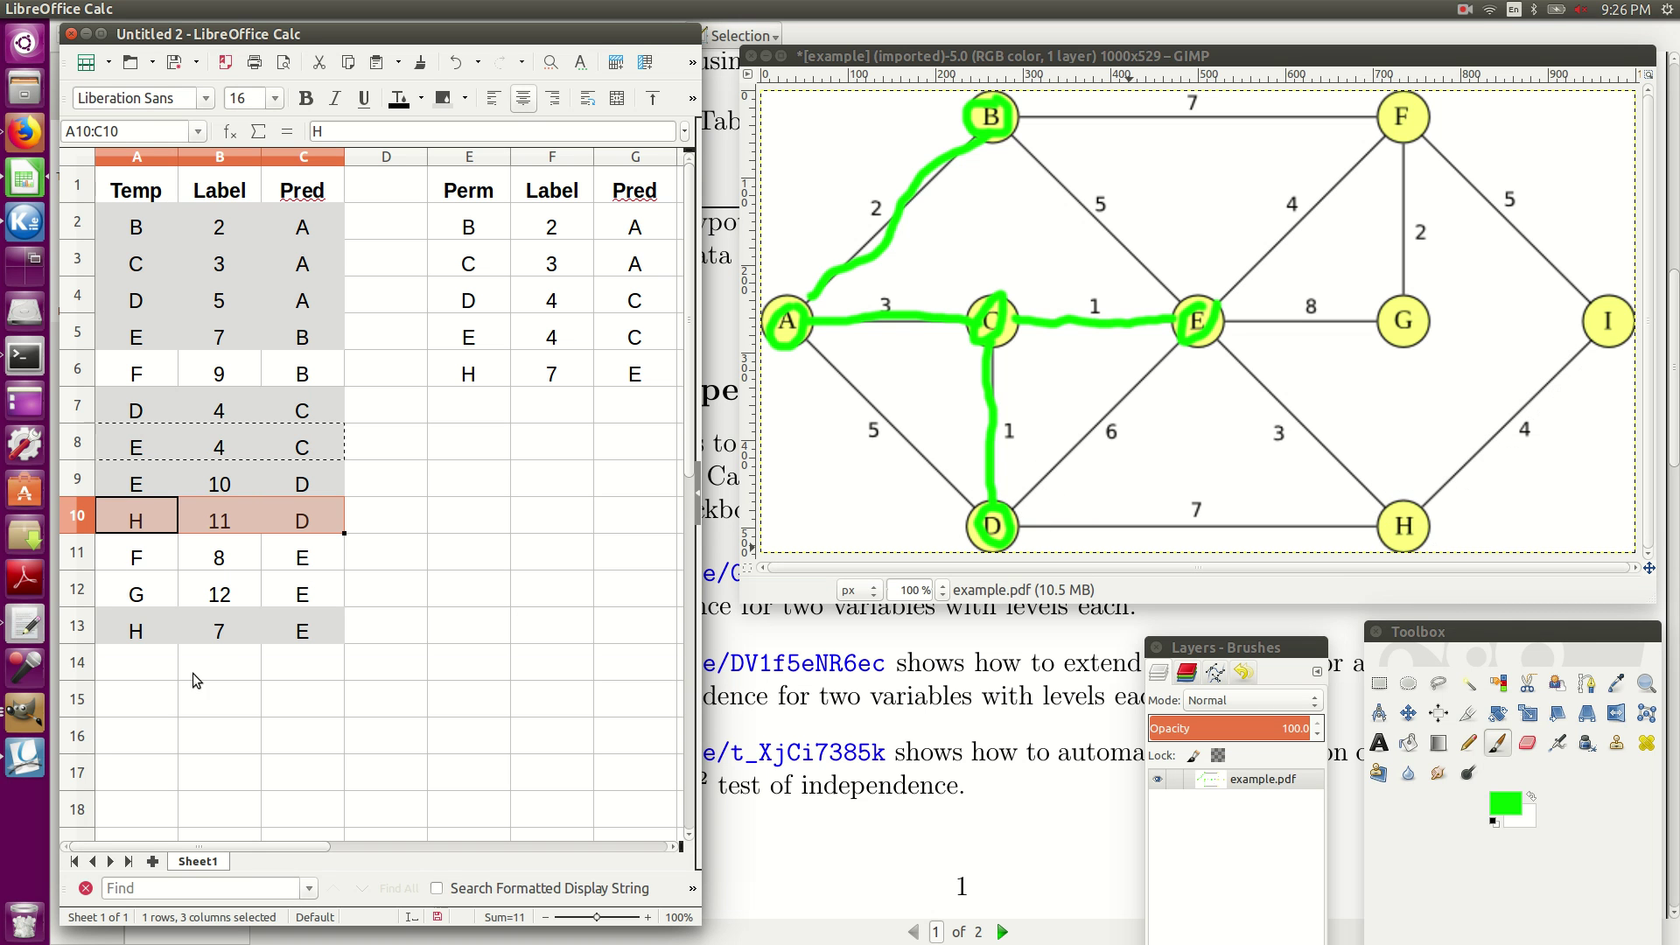
left_click_drag(152, 665, 324, 666)
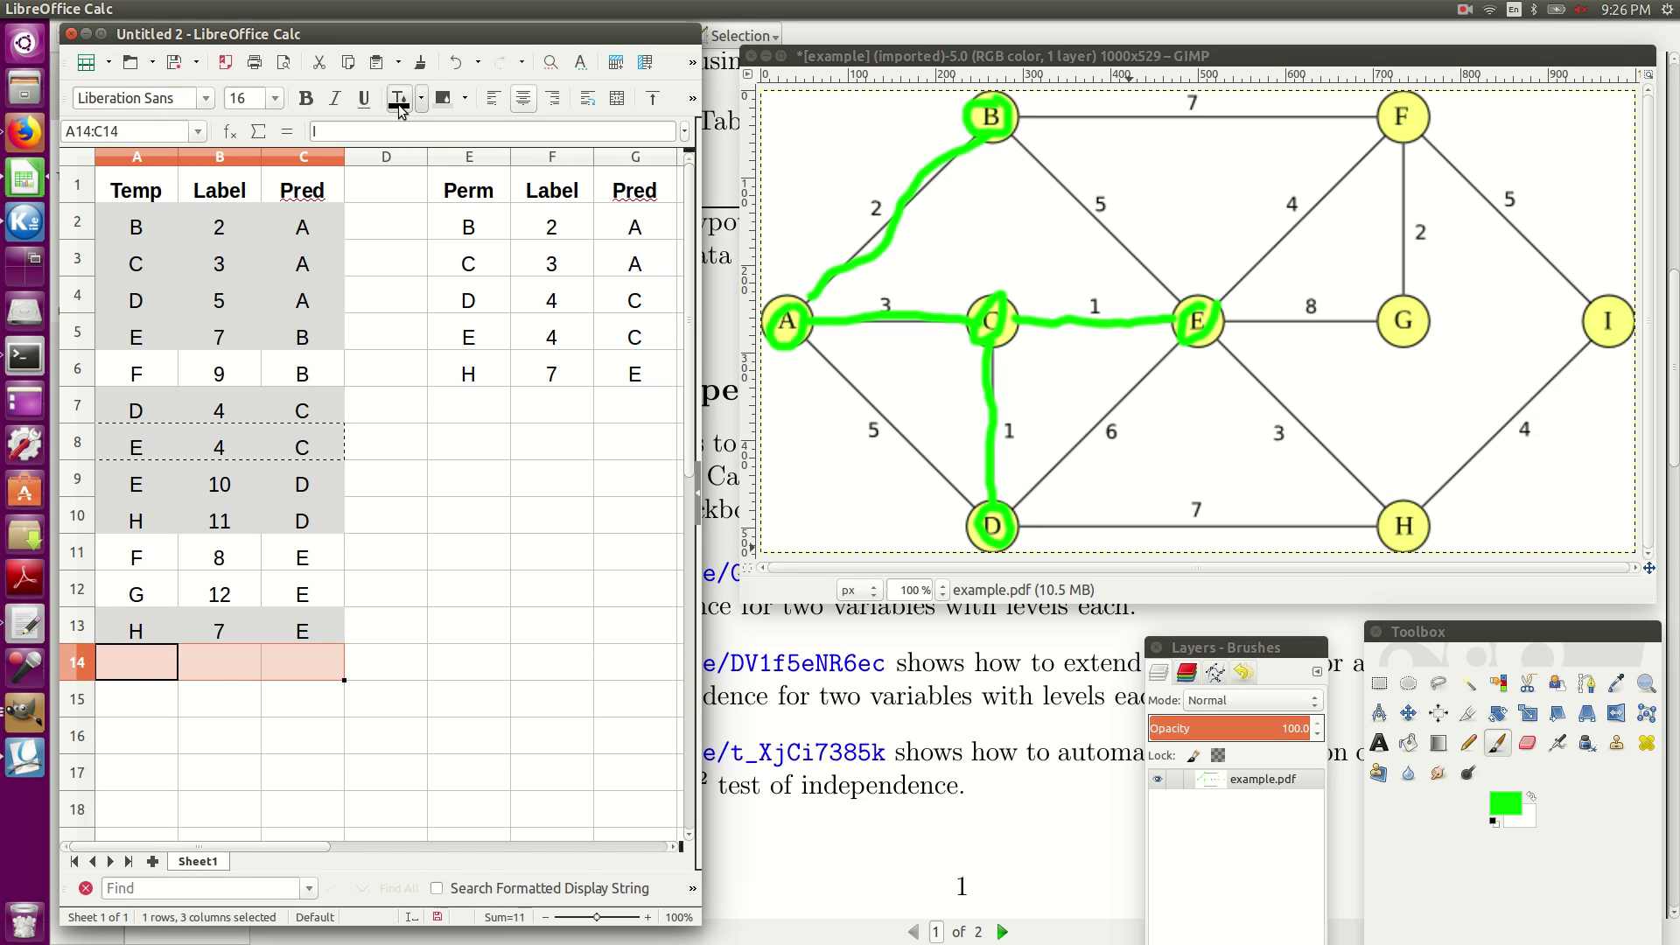
type("I")
key("Tab")
type("11")
key("Tab")
type("H")
left_click(429, 637)
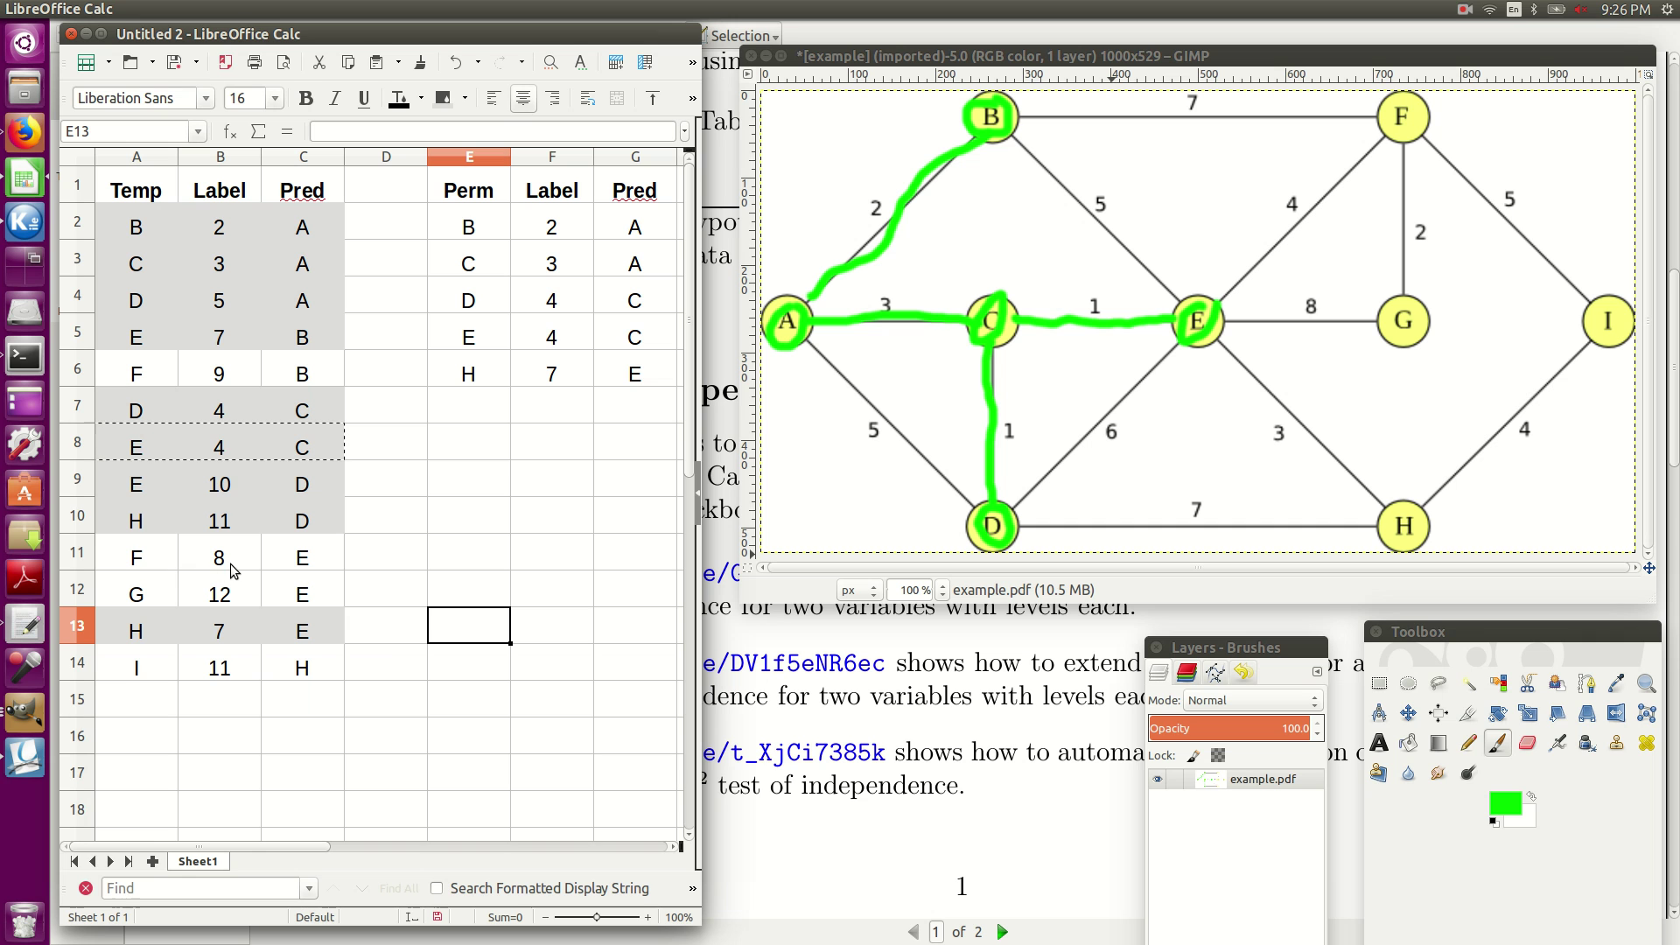
Paste the temporary F 8 E row into E7:G7 of the Perm table
left_click(138, 562)
left_click_drag(139, 562, 271, 555)
key("ctrl+c")
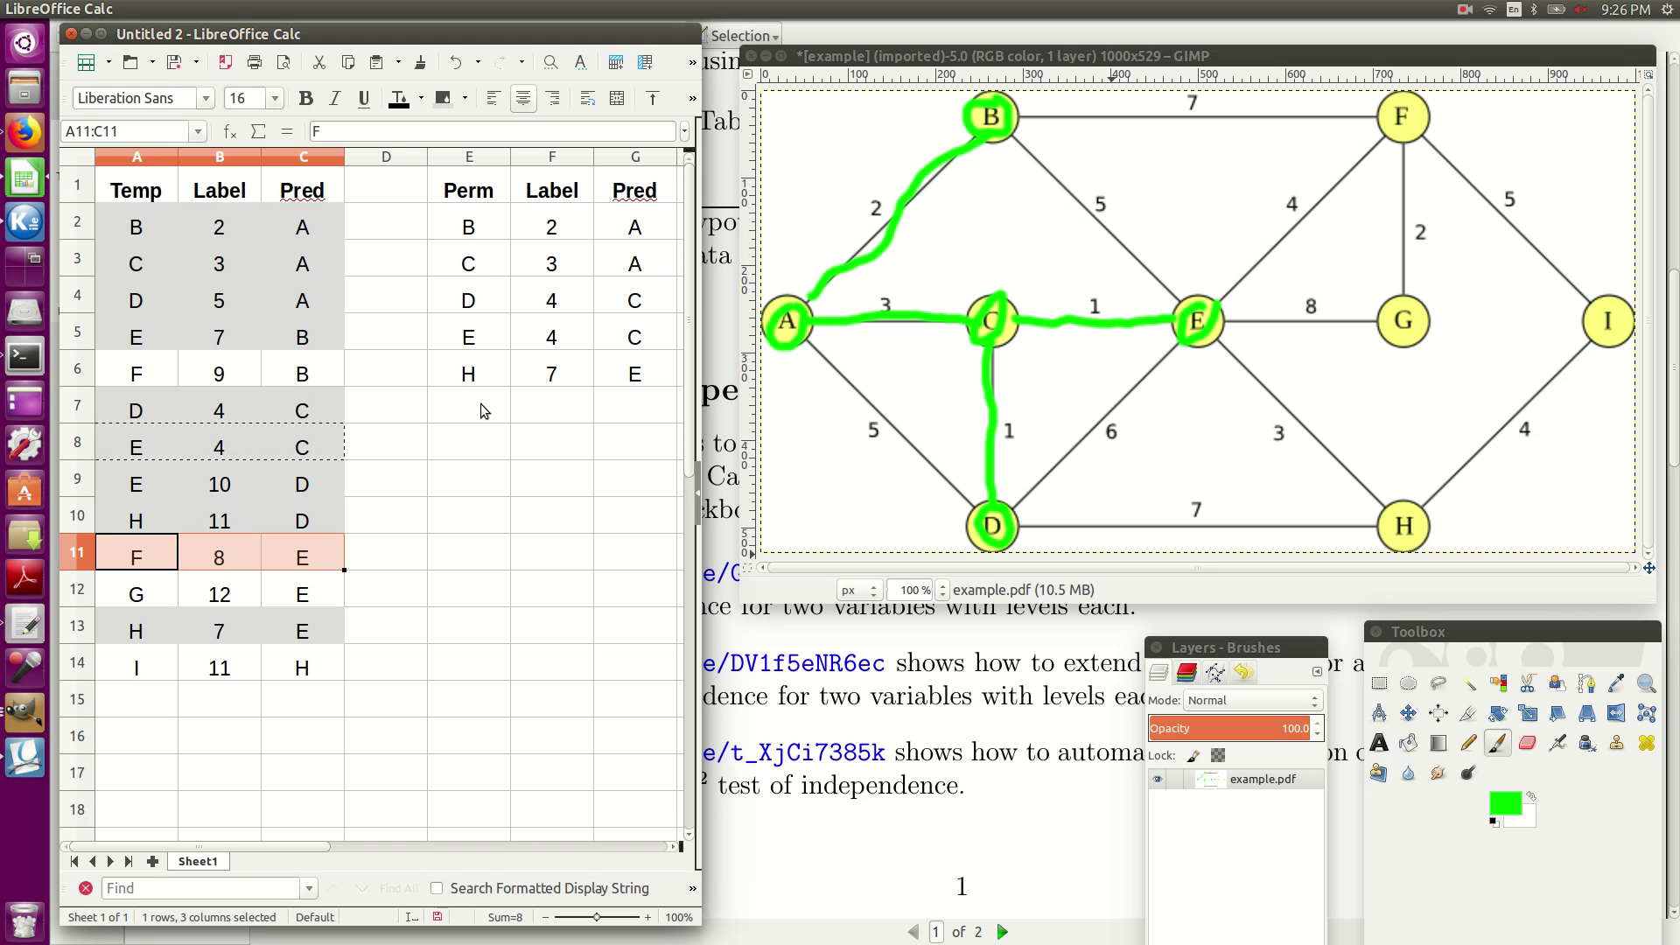
left_click_drag(480, 403, 611, 403)
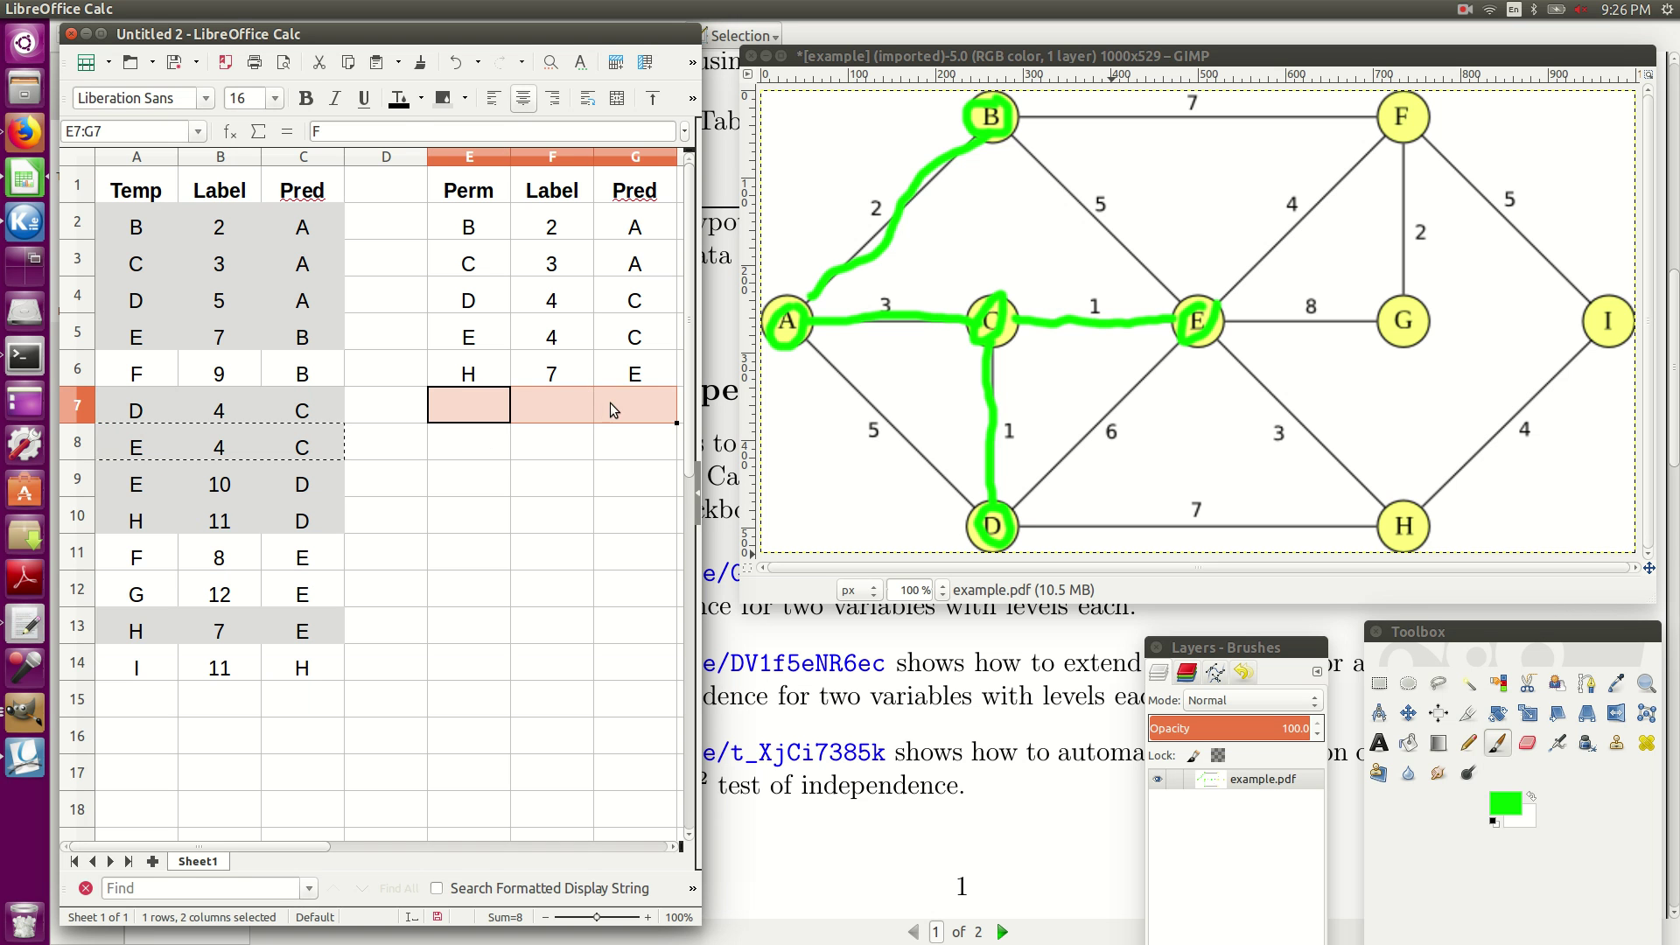
key("ctrl+v")
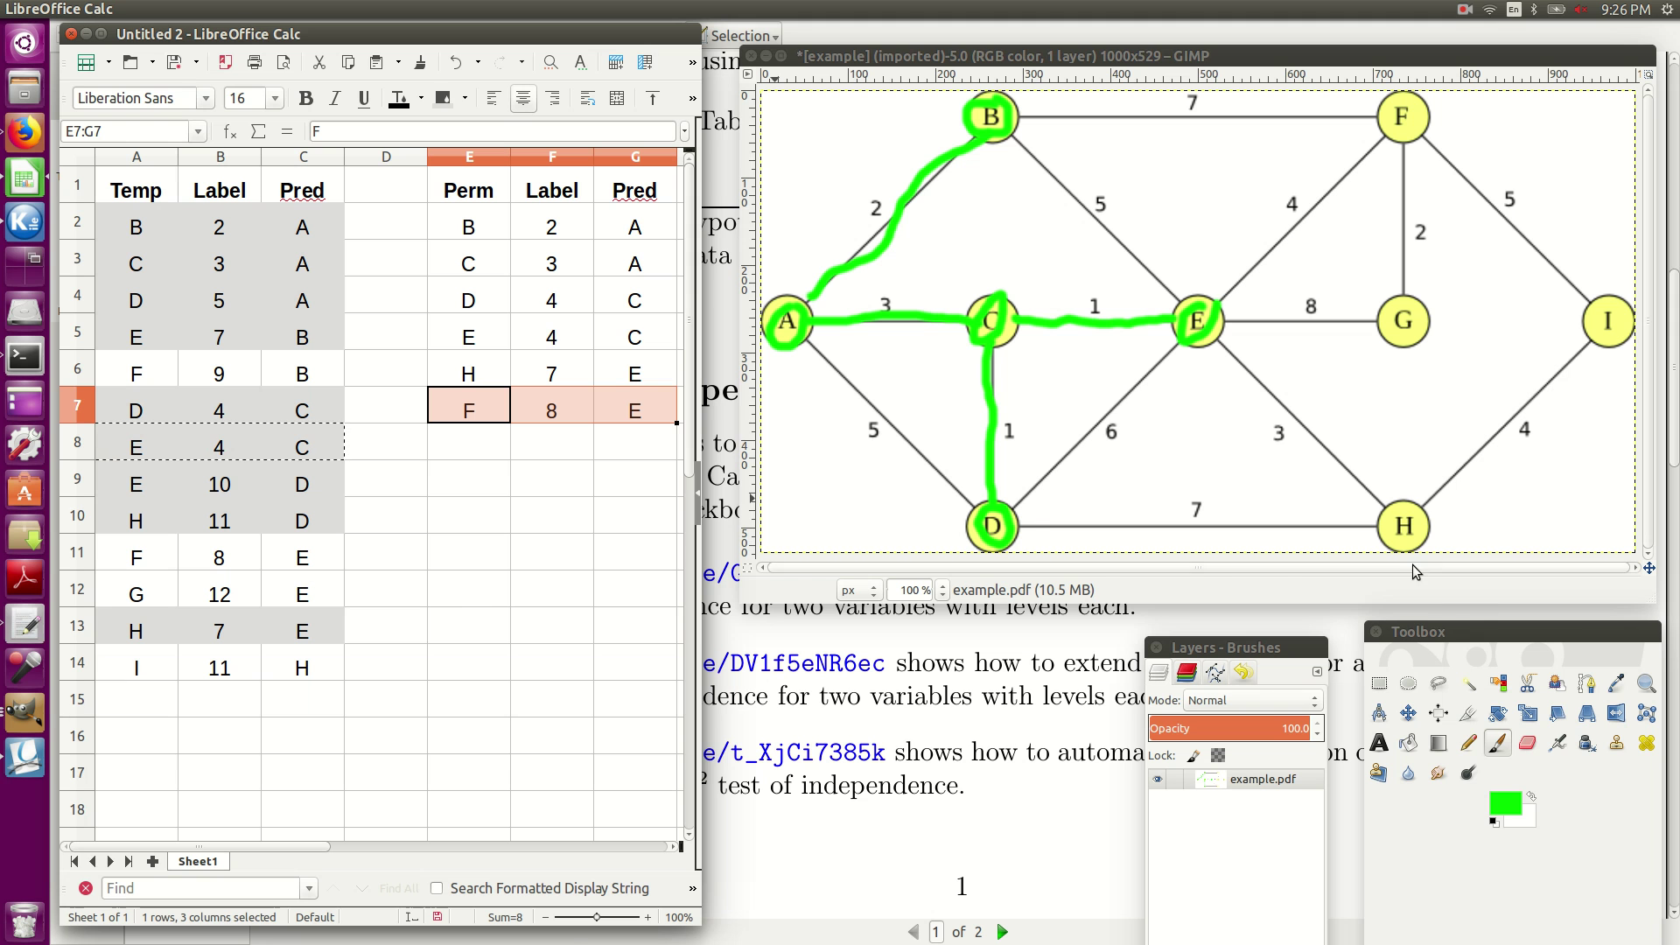
Circle nodes H and F in green and trace the E–H and E–F edges
mouse_move(1399, 506)
left_mouse_down()
mouse_move(1428, 540)
mouse_move(1393, 508)
left_mouse_up()
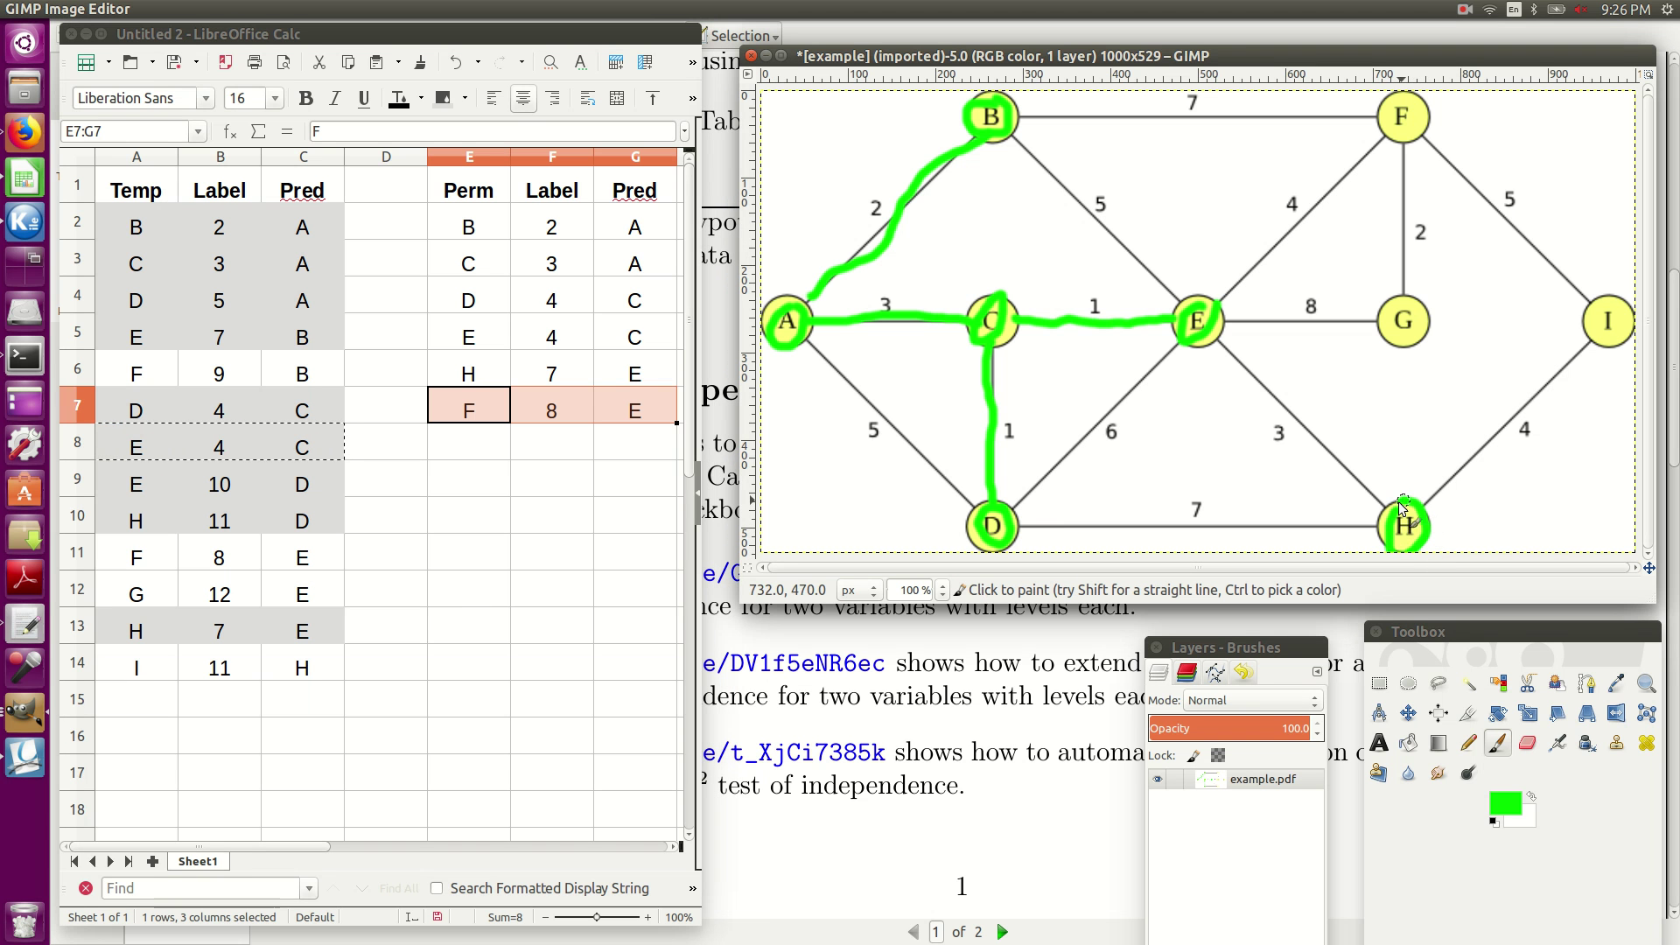
left_click_drag(1222, 340, 1396, 523)
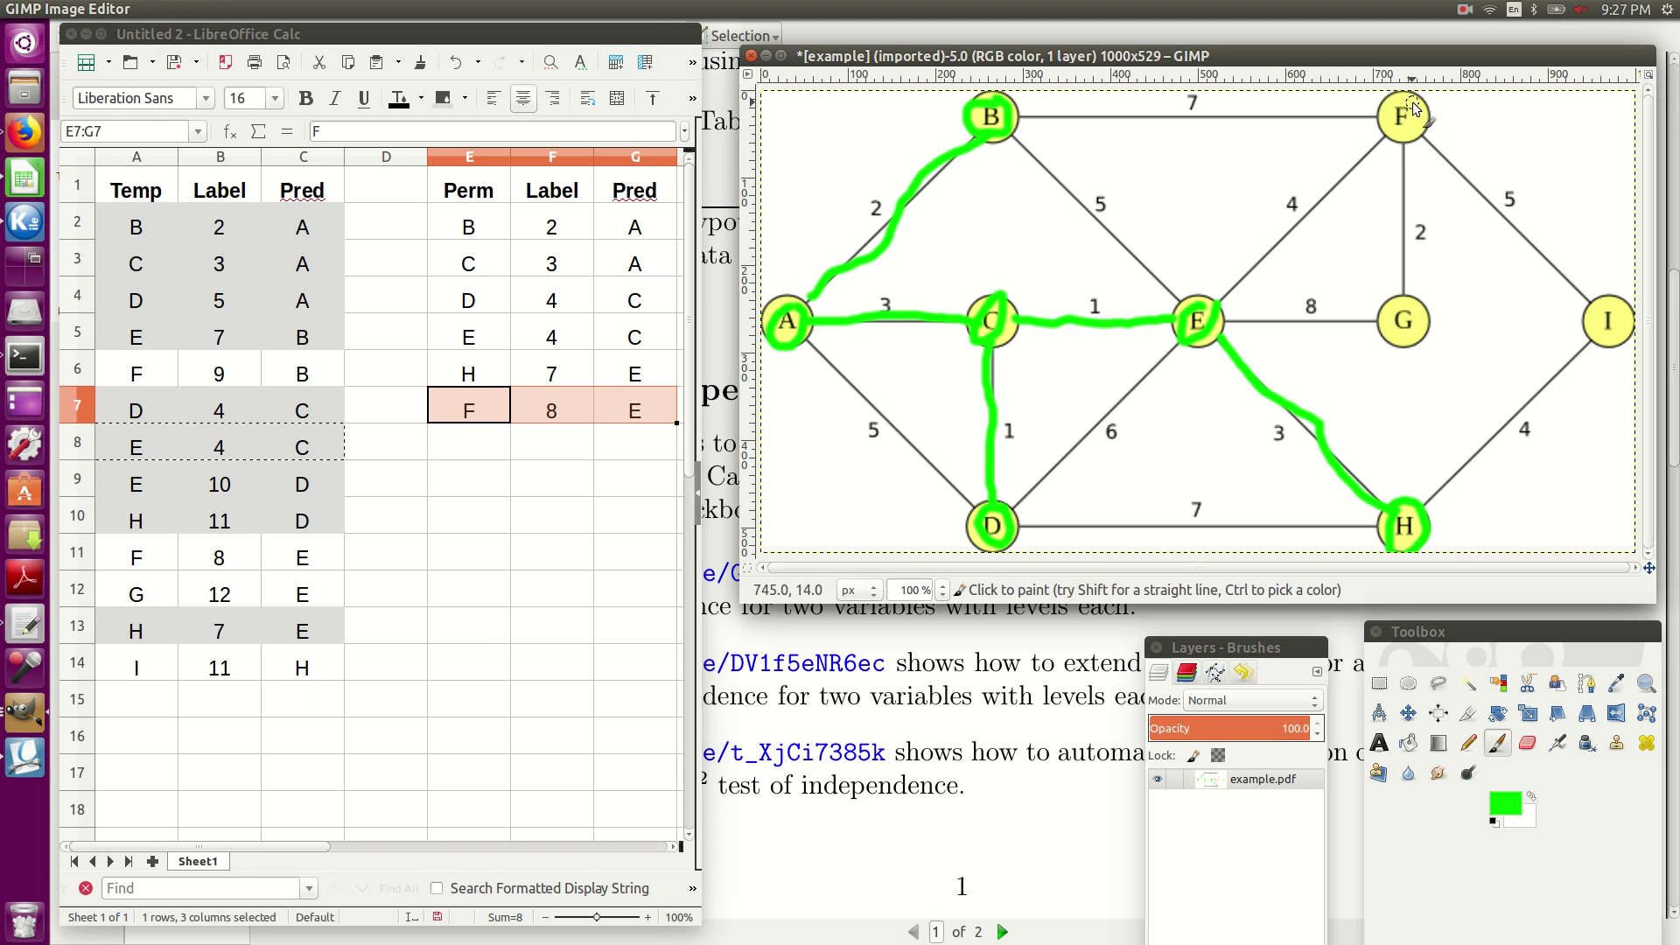
mouse_move(1419, 96)
left_mouse_down()
mouse_move(1394, 112)
mouse_move(1435, 141)
mouse_move(1404, 97)
left_mouse_up()
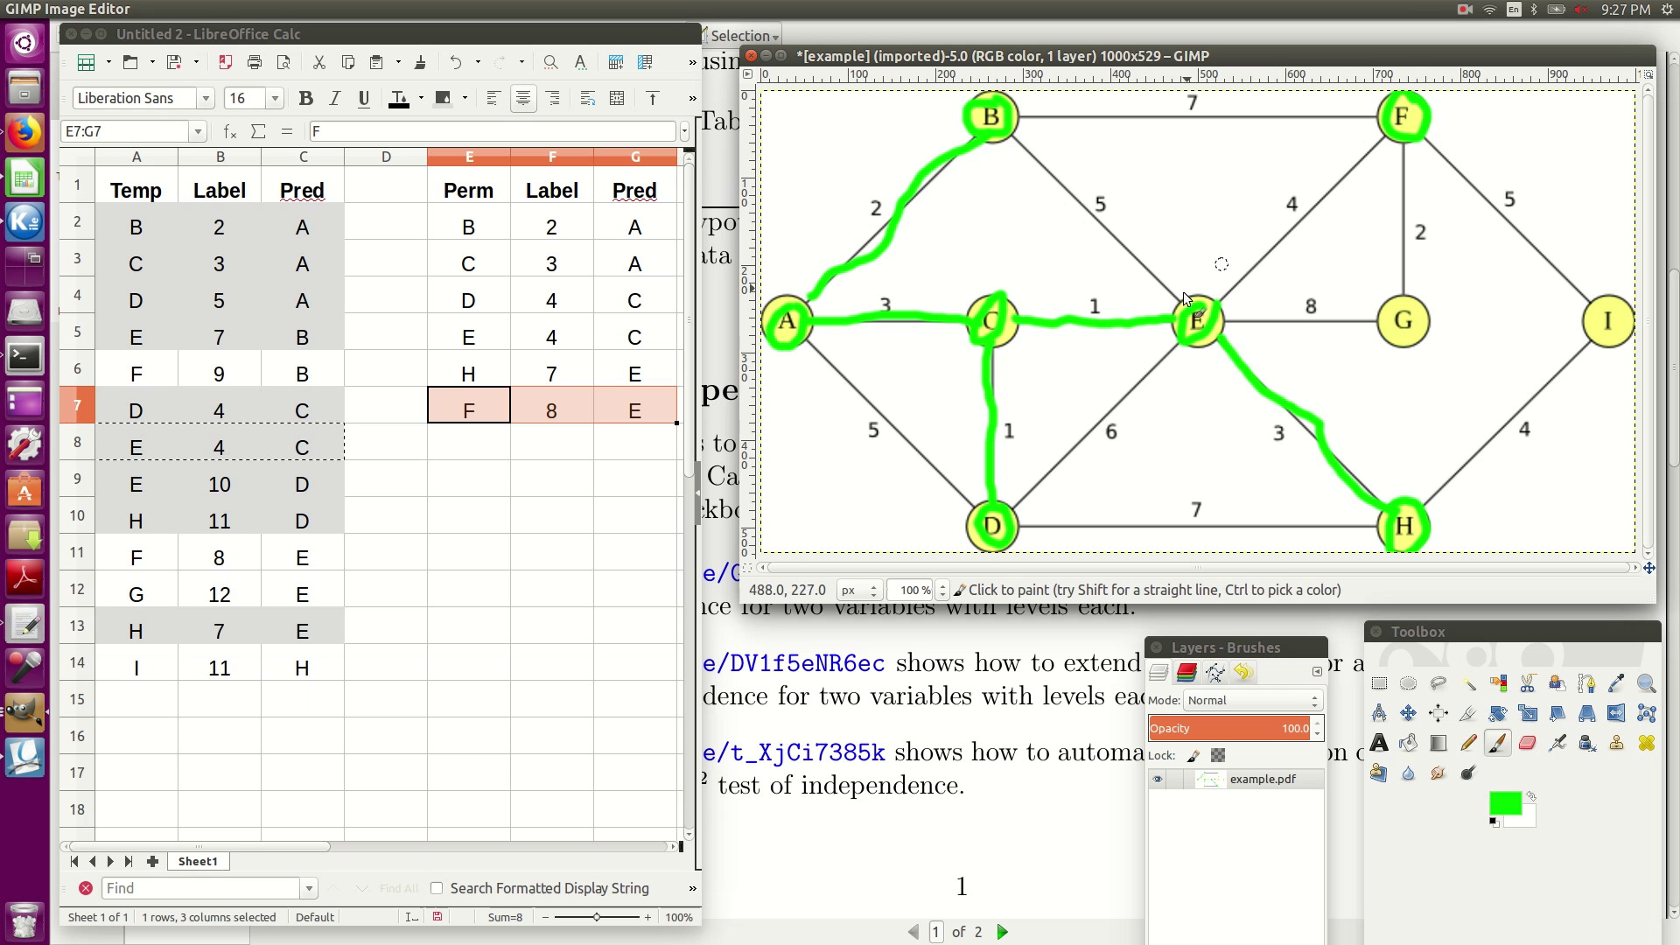
left_click_drag(1213, 302, 1284, 233)
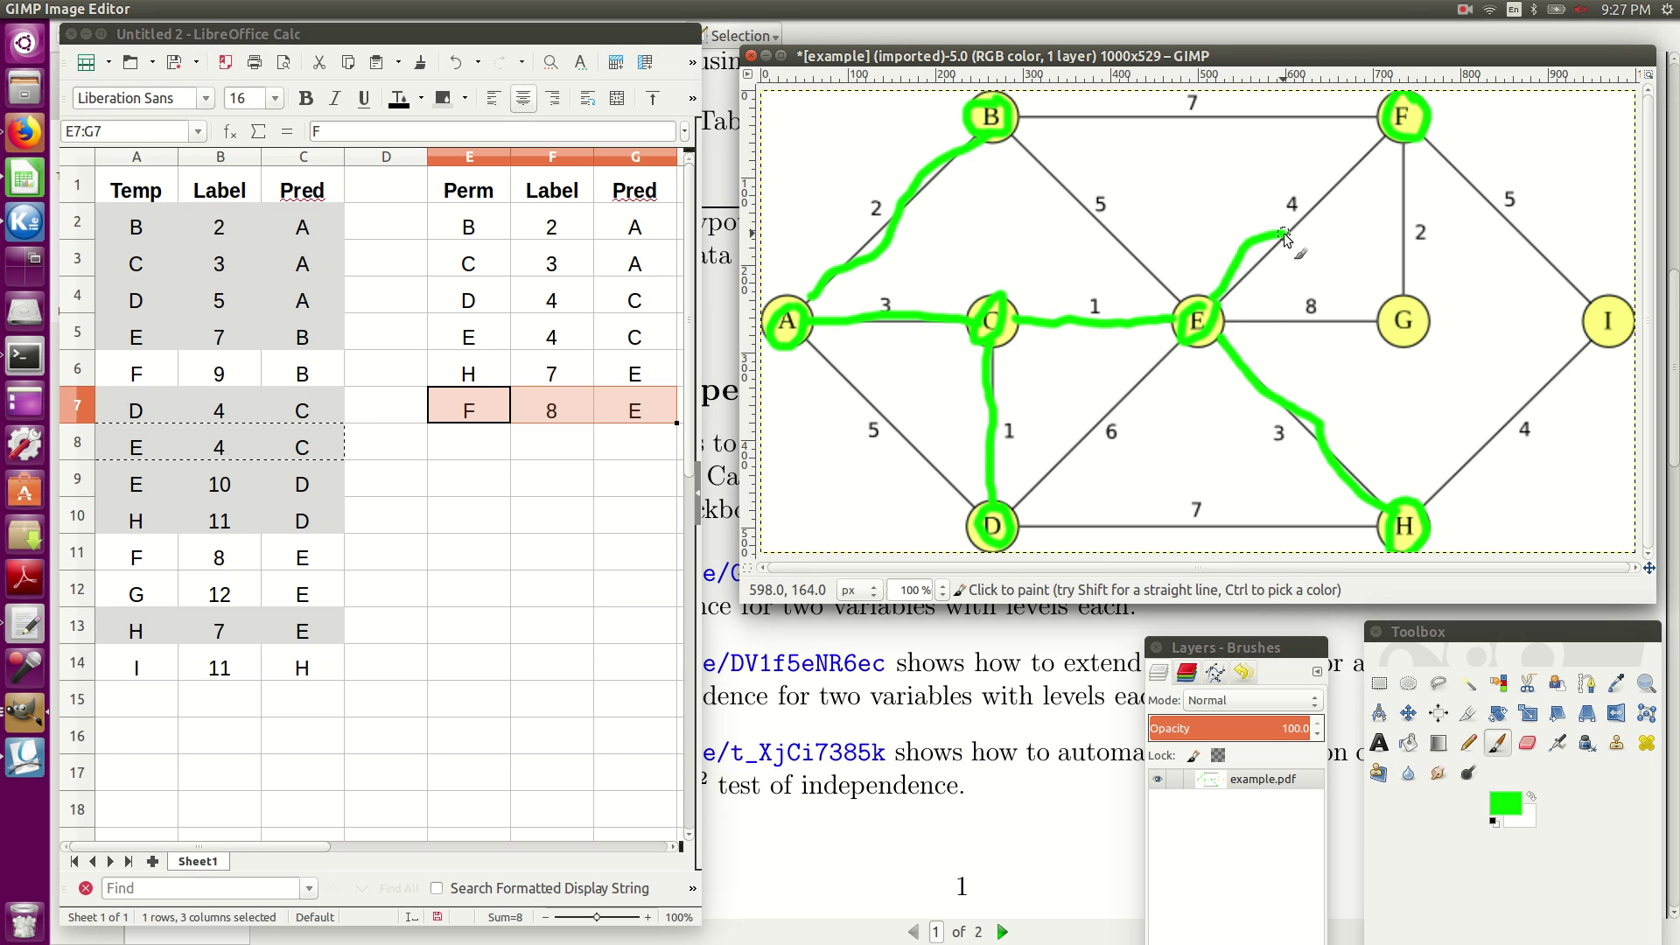
left_click_drag(1349, 186, 1381, 124)
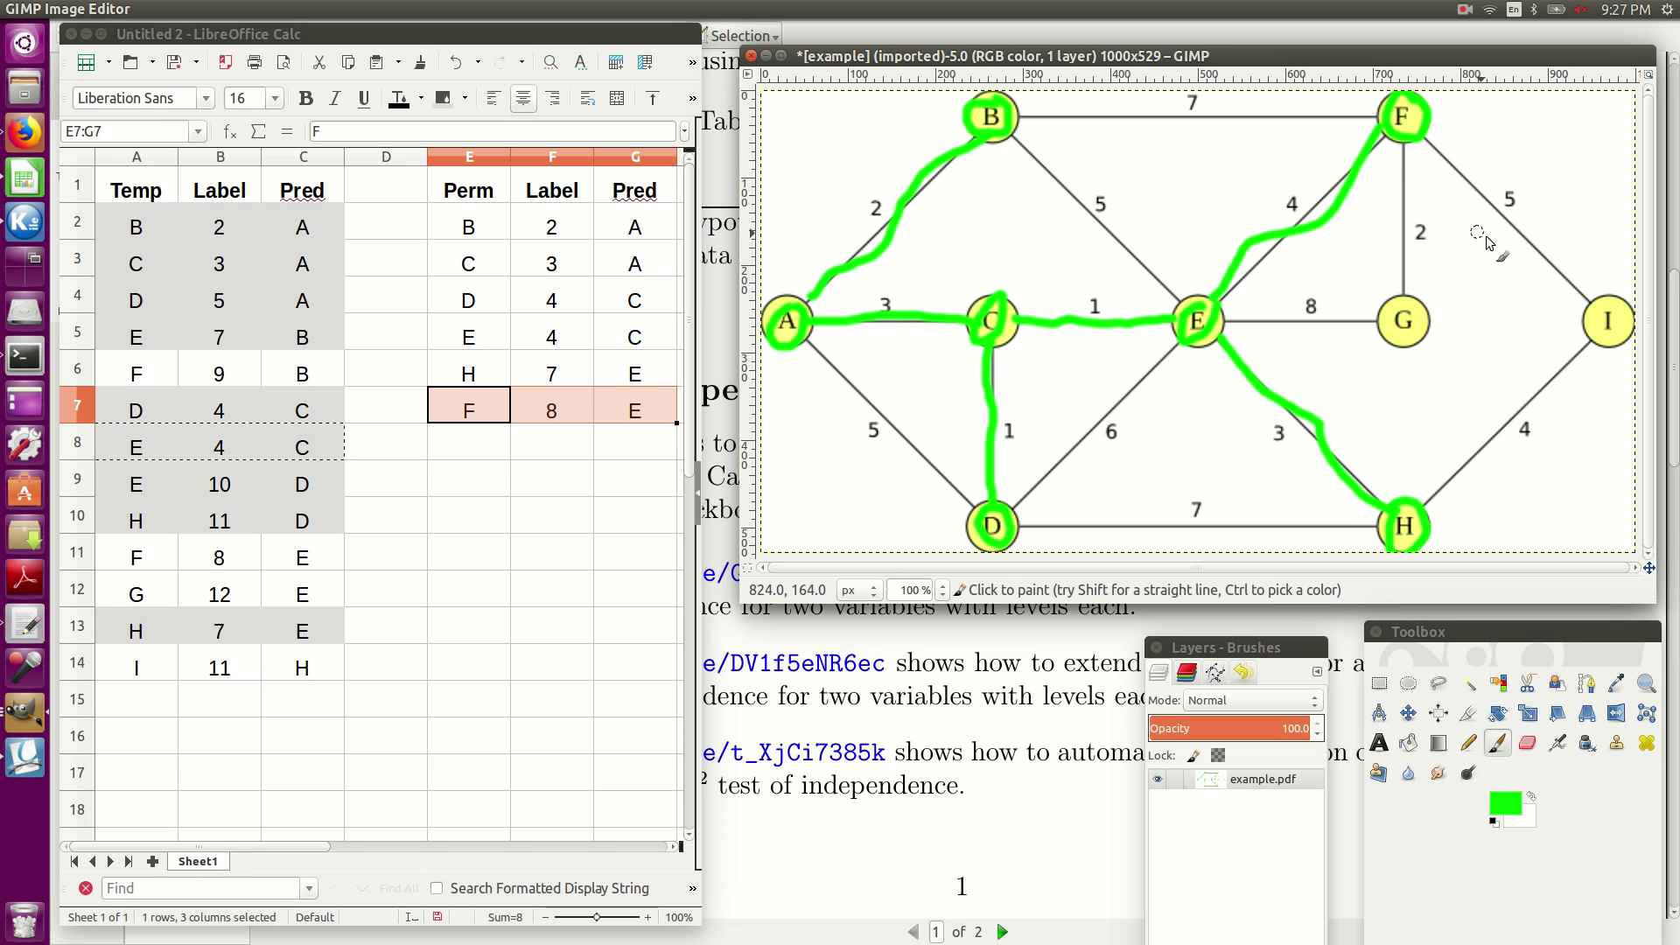
Fill predecessor F into C15:C16 and enter nodes G and I in A15:A16
left_click(303, 697)
left_click_drag(303, 696, 297, 729)
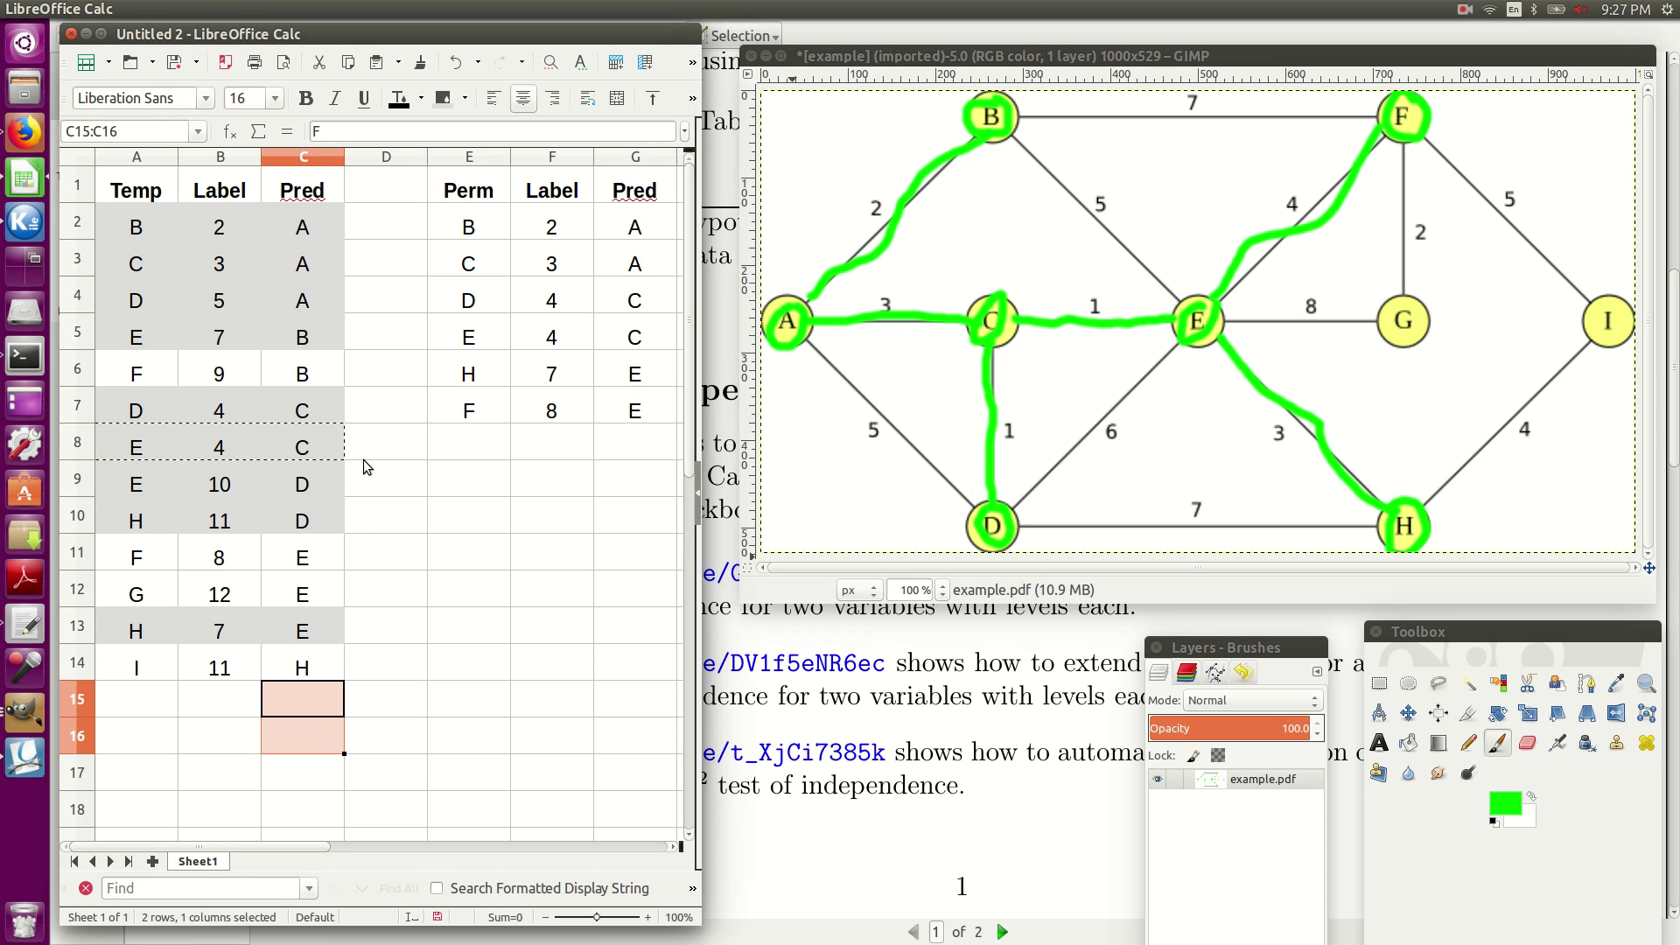
type("F")
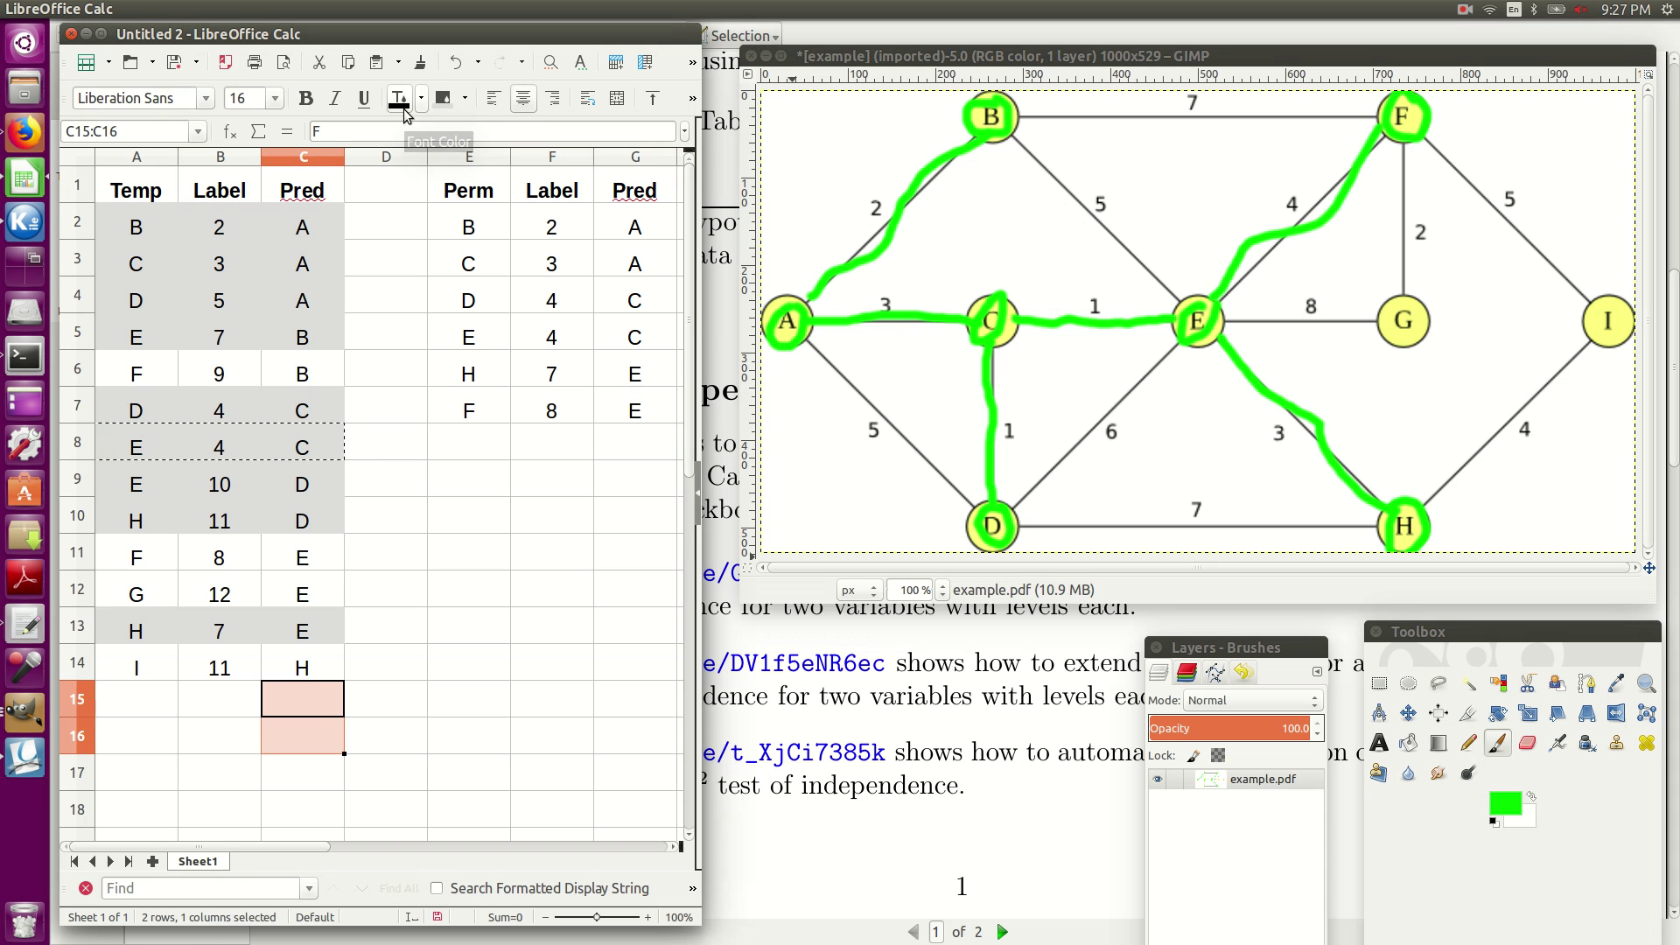
key("alt+Return")
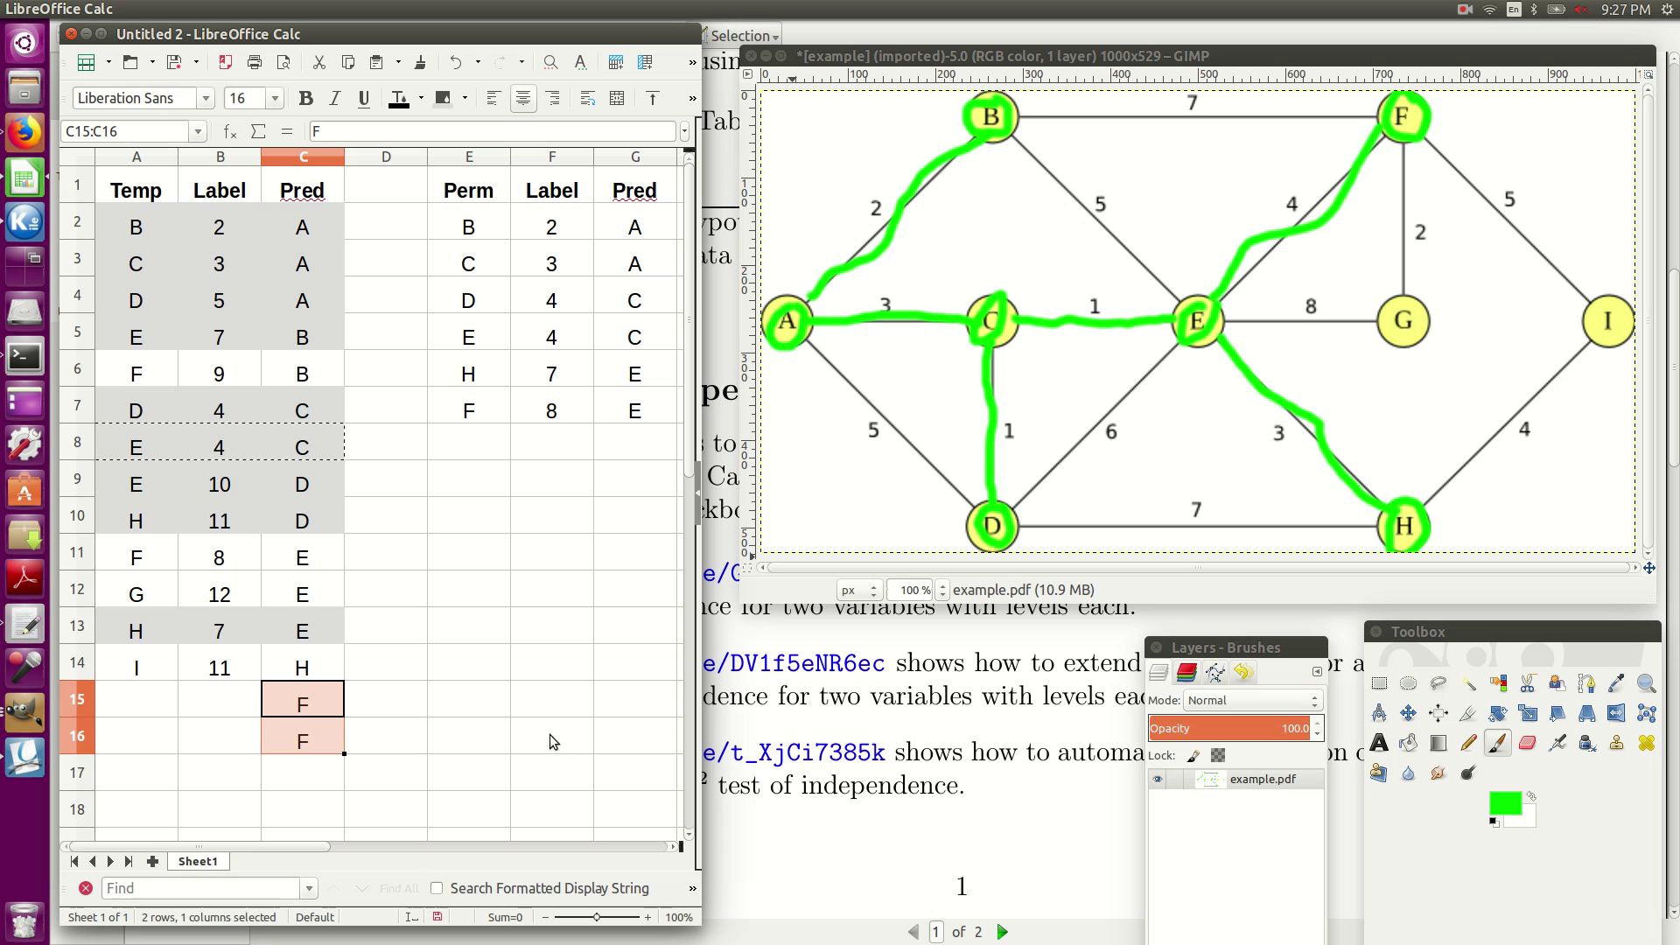
left_click_drag(144, 694, 139, 722)
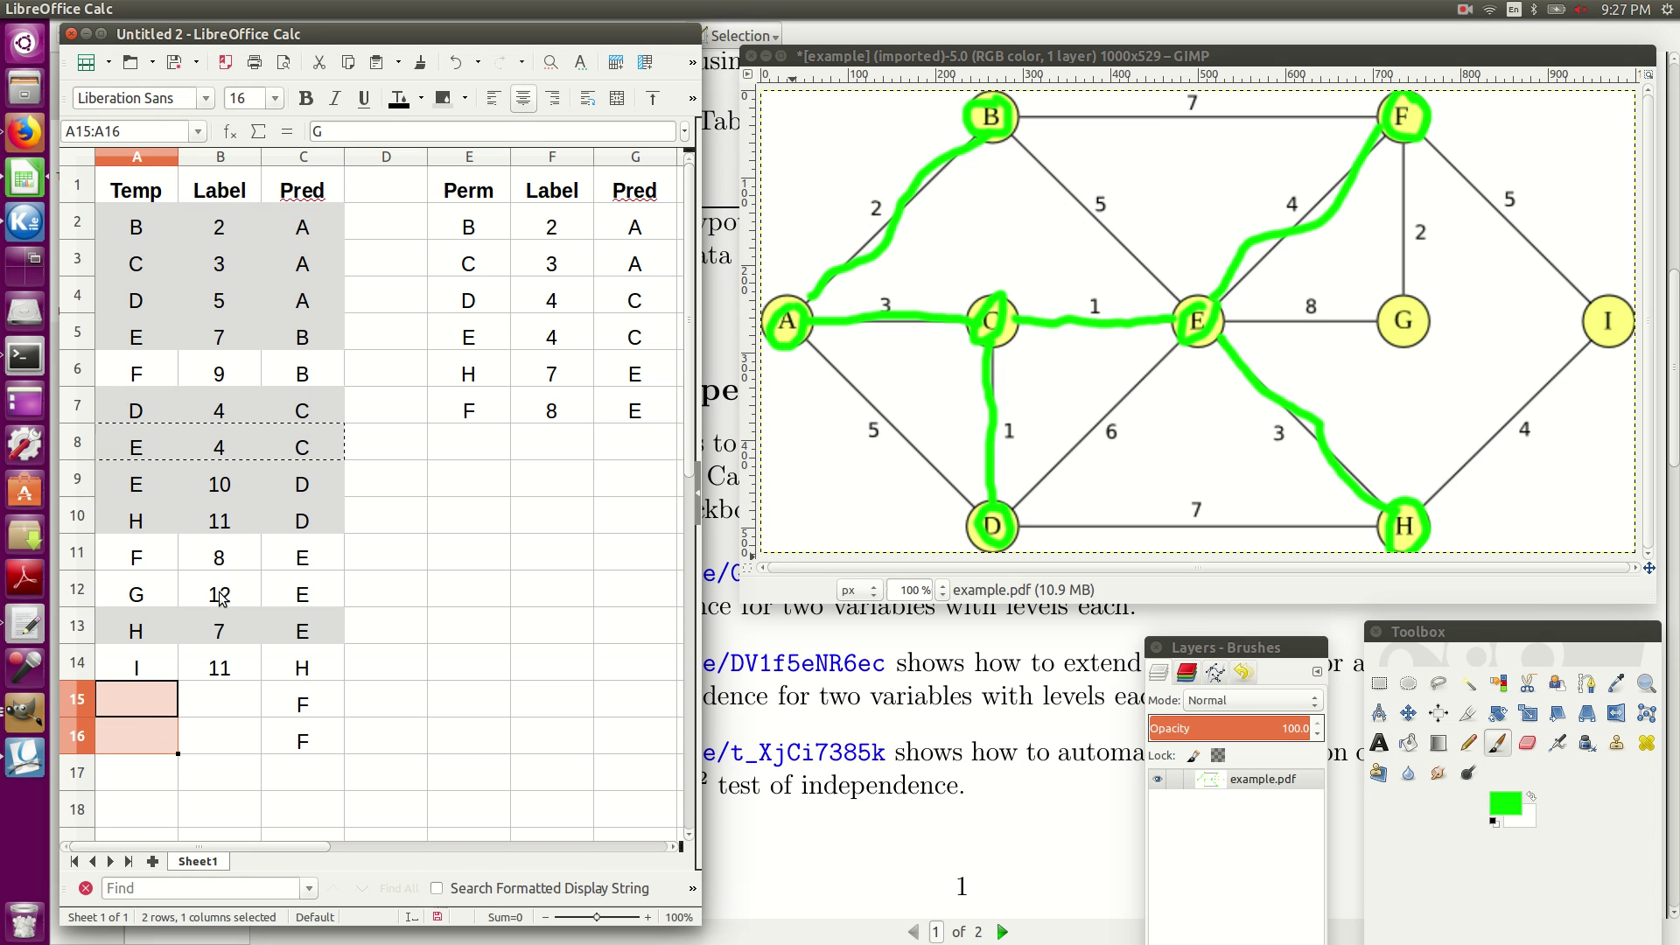
type("G")
key("Return")
type("I")
key("Return")
Enter the labels in B15:B16, giving G 10 and I 13
left_click_drag(226, 709, 229, 739)
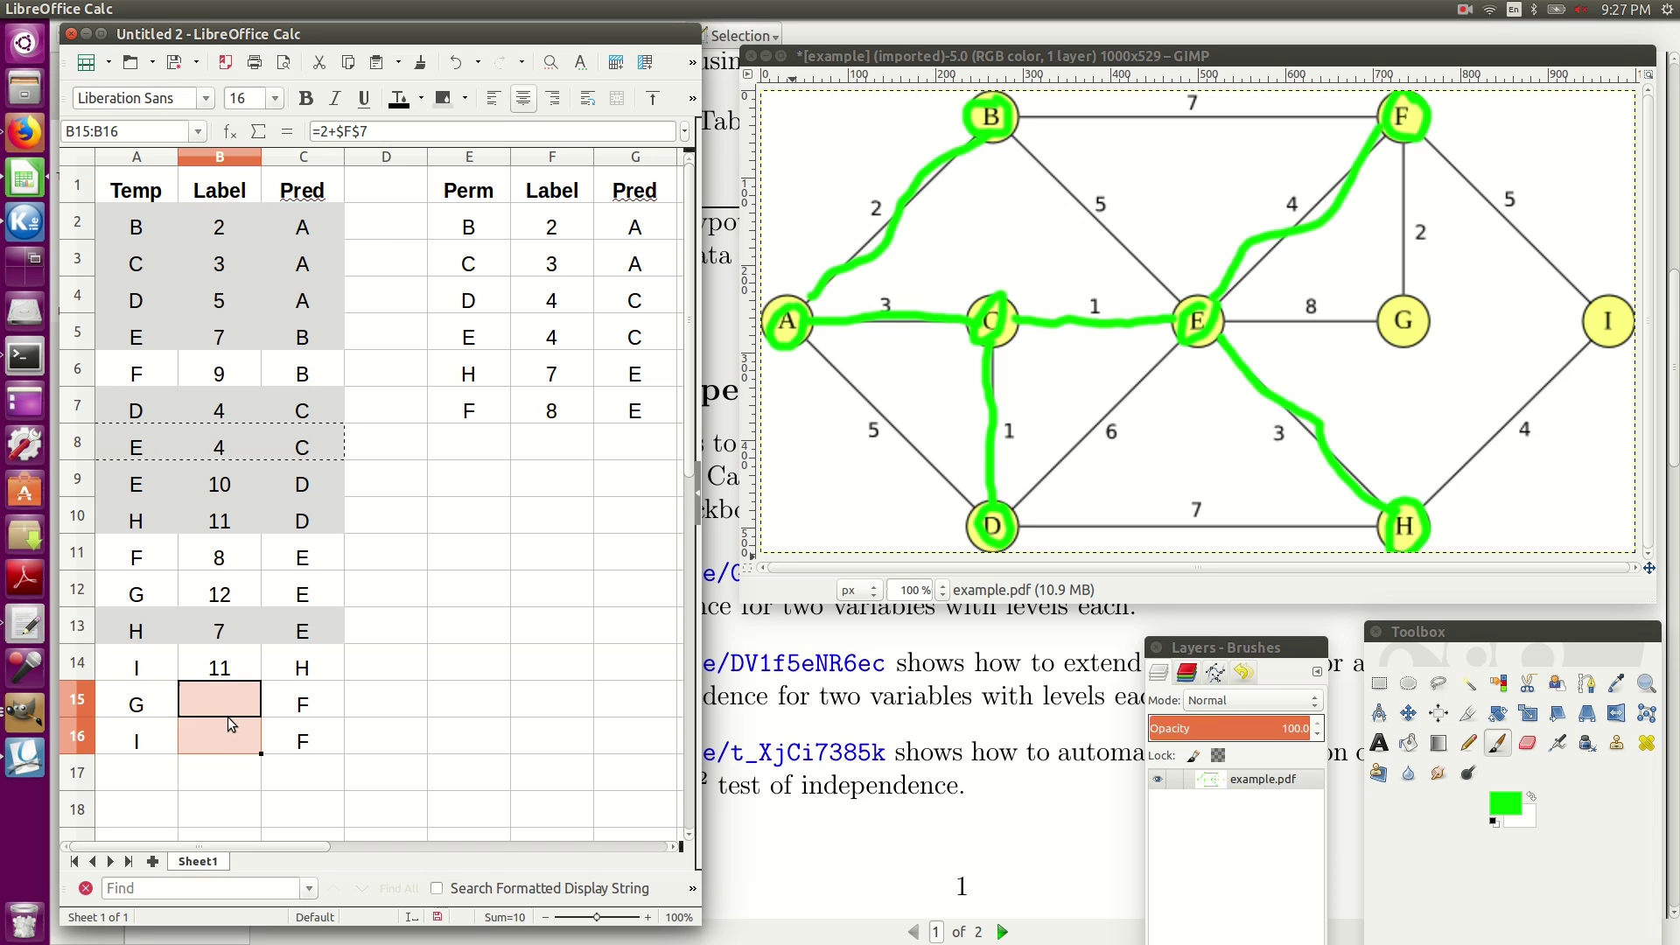
left_click(399, 101)
left_click(233, 775)
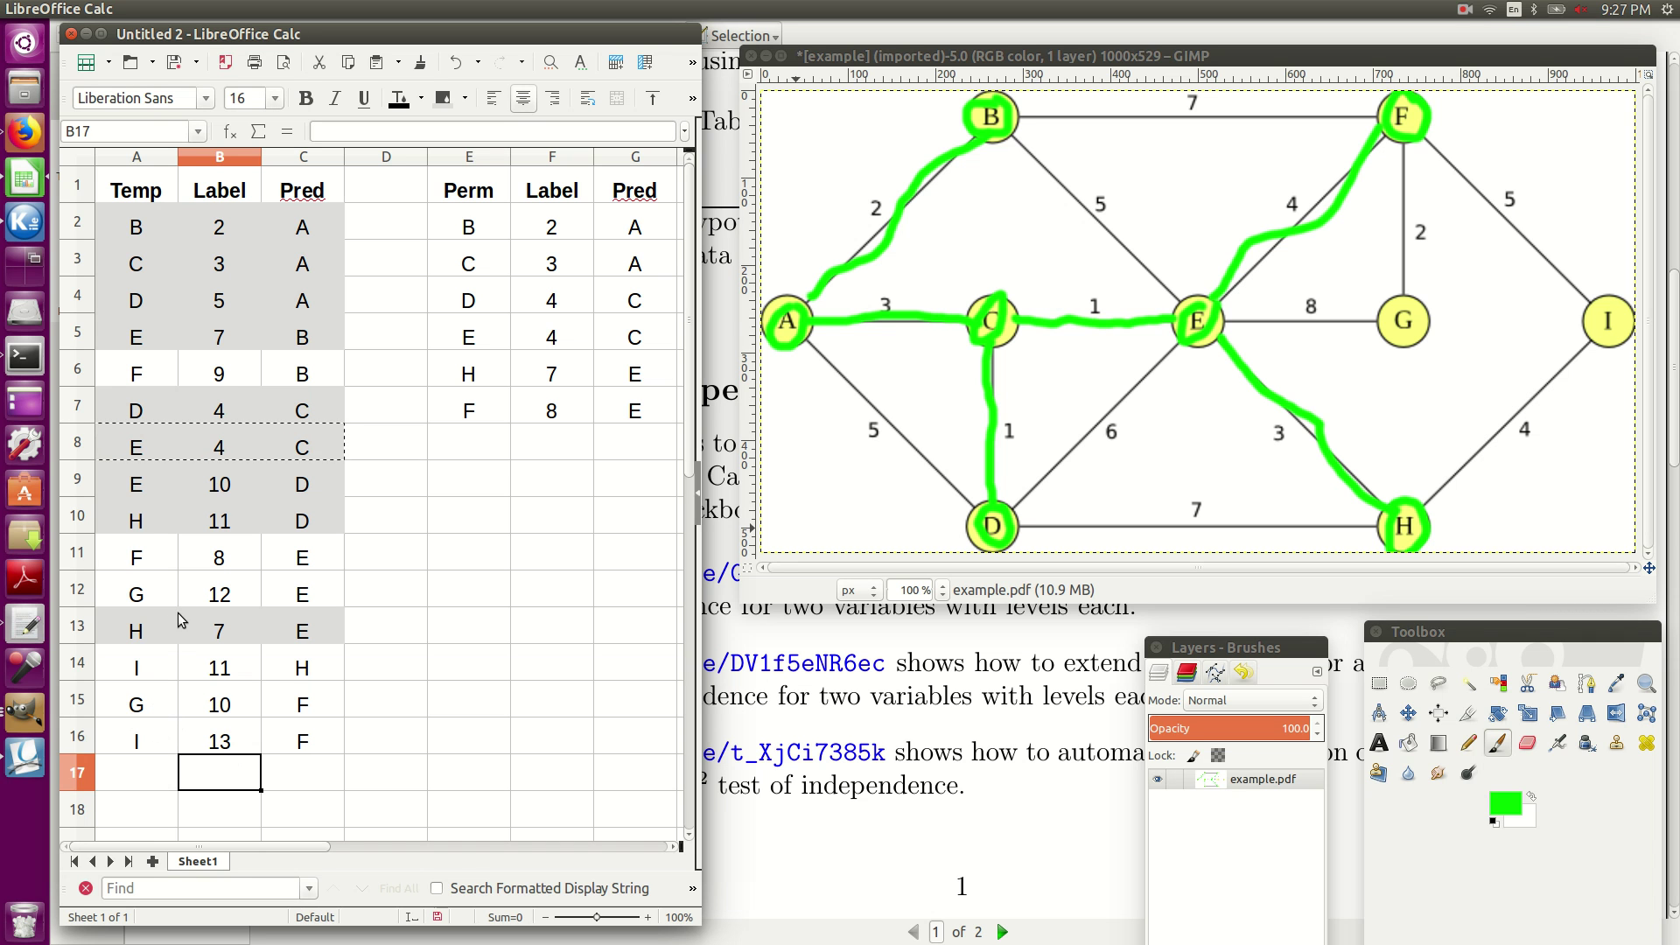
Review the F rows and type G, 8, E into Perm row 8
left_click_drag(131, 563, 302, 560)
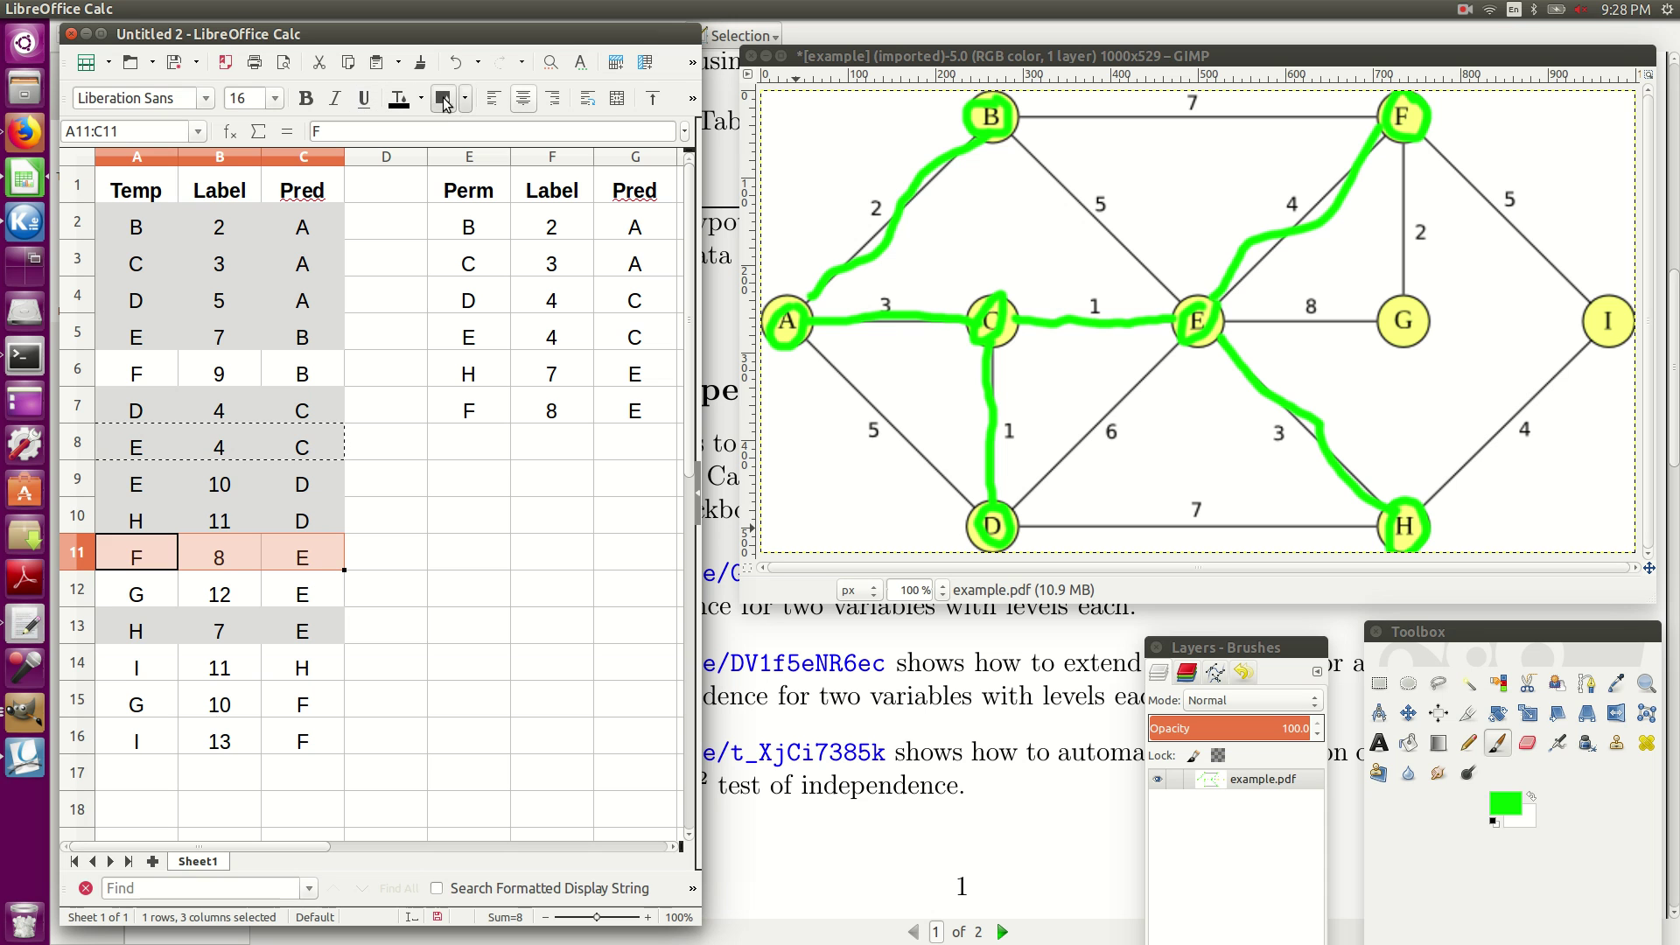
left_click_drag(127, 372, 289, 372)
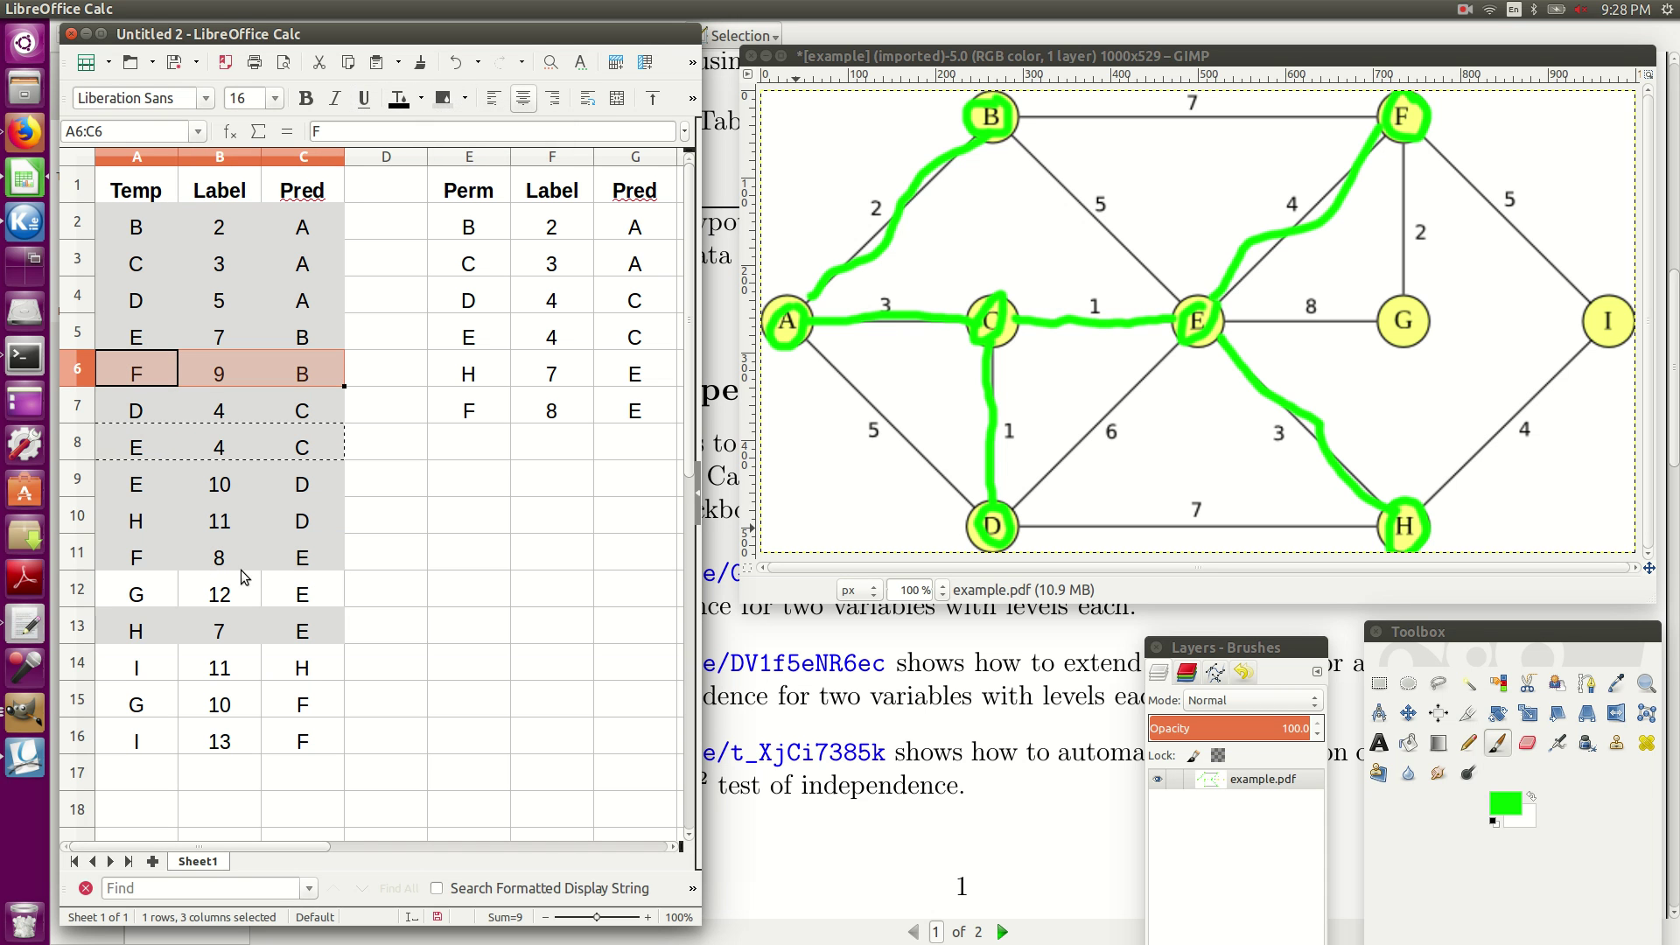
left_click(243, 596)
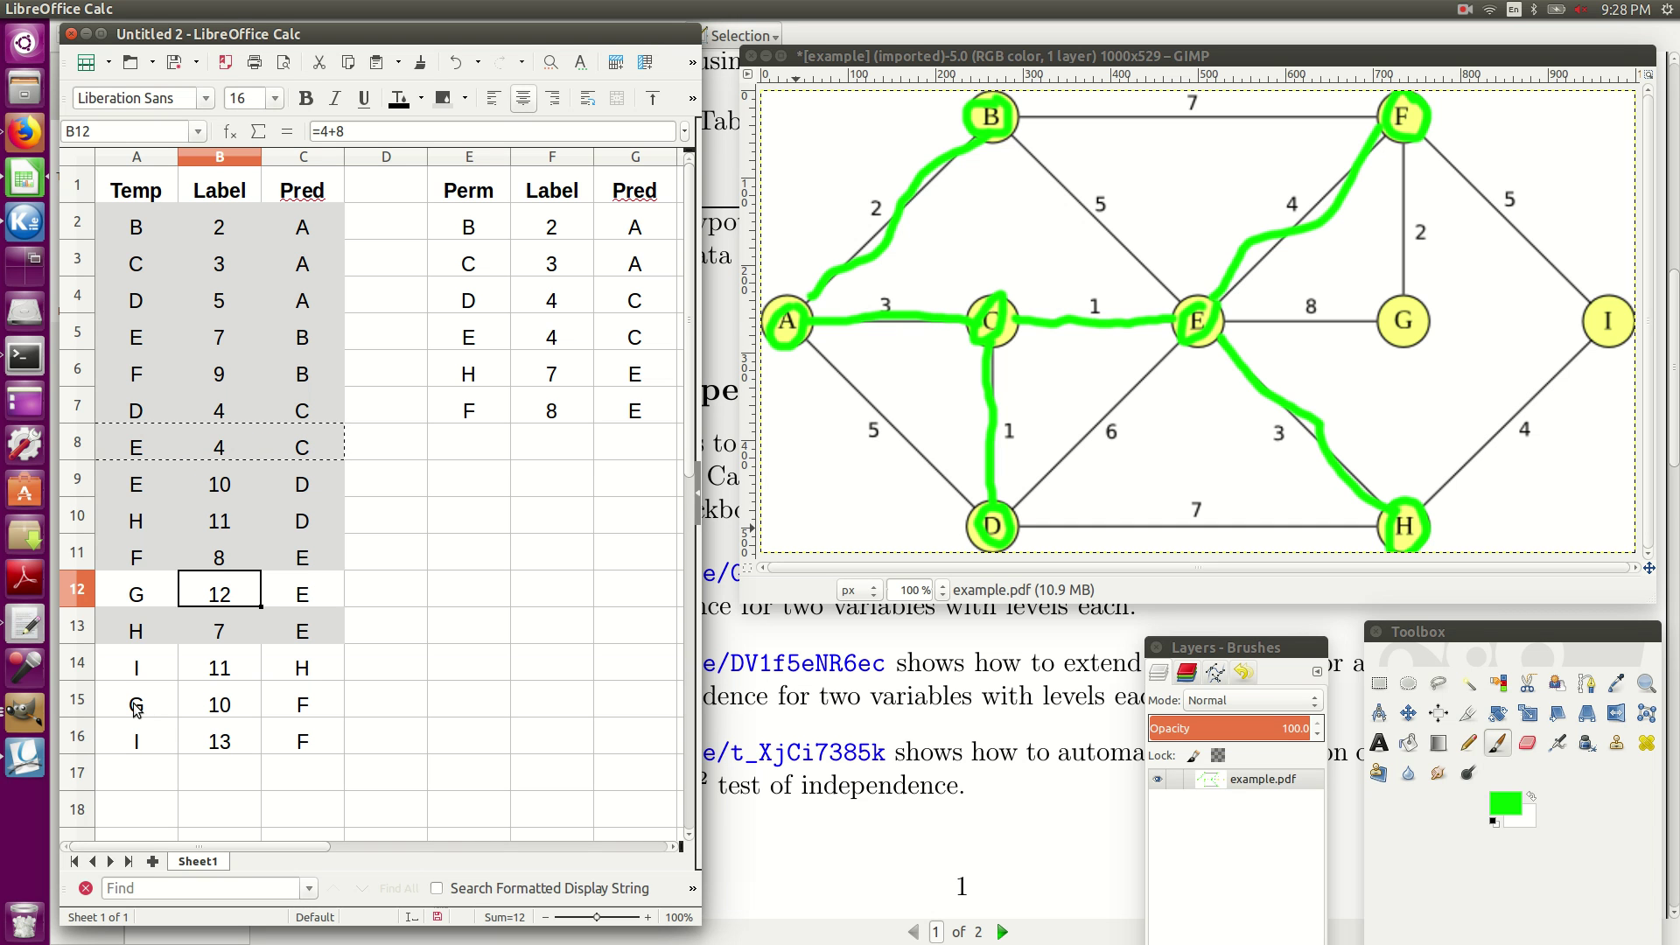
left_click_drag(458, 441, 613, 439)
left_click(425, 139)
type("G")
key("Tab")
type("8")
key("Tab")
type("E")
key("Return")
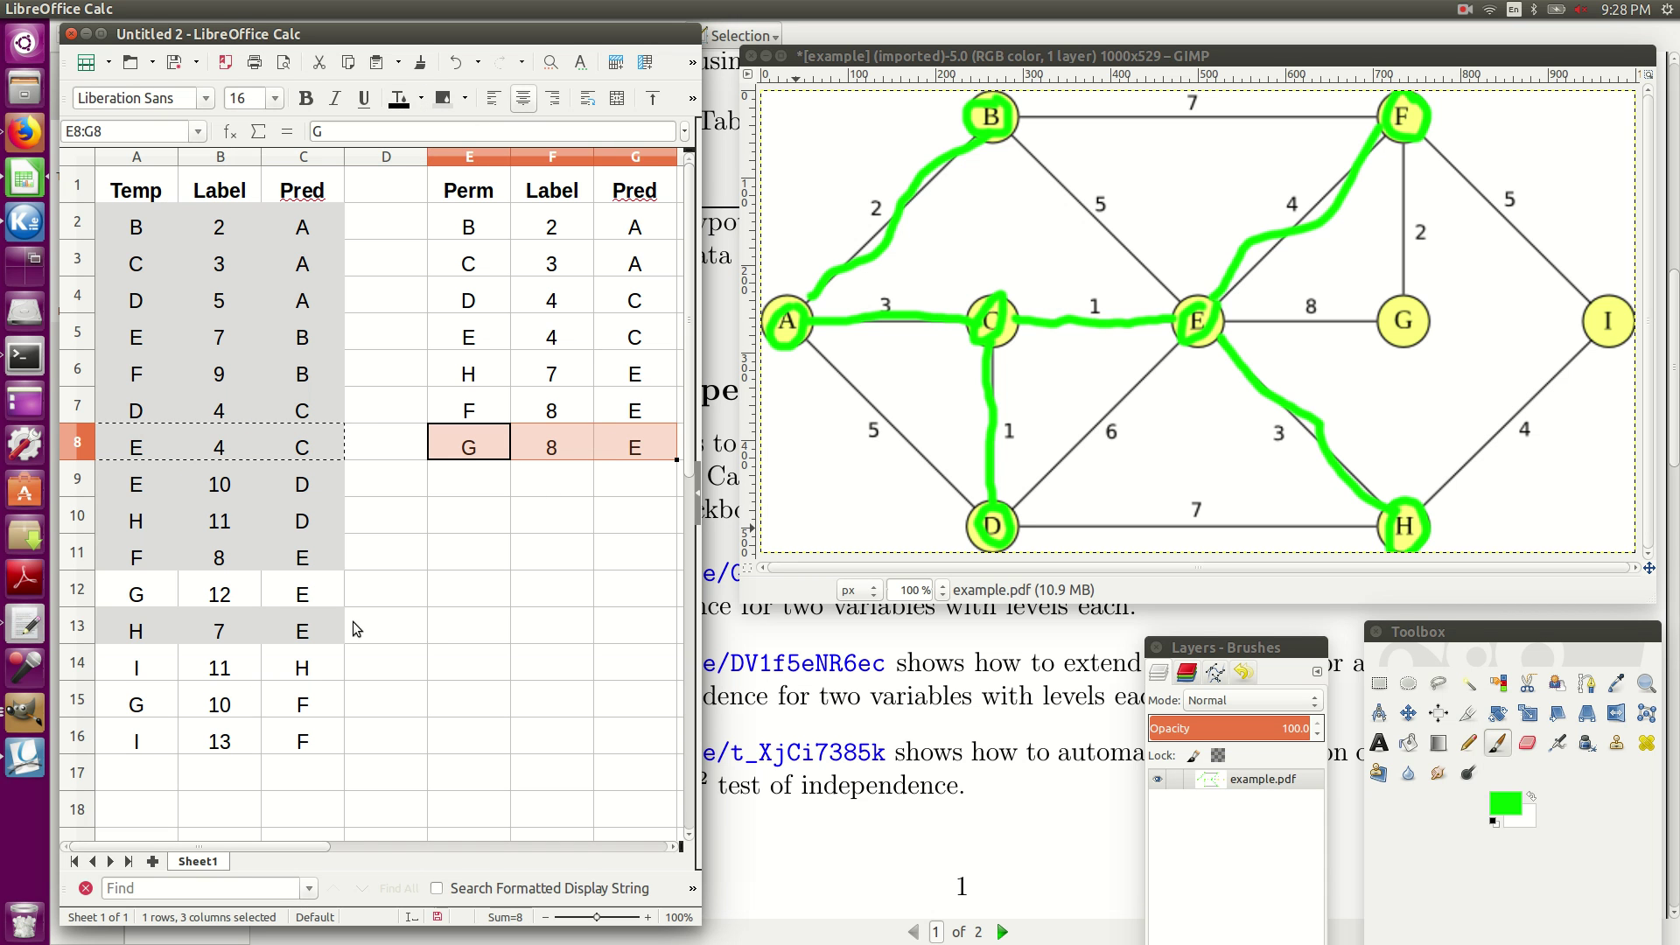
Correct G's Perm entry to label 10 and predecessor F
left_click(554, 456)
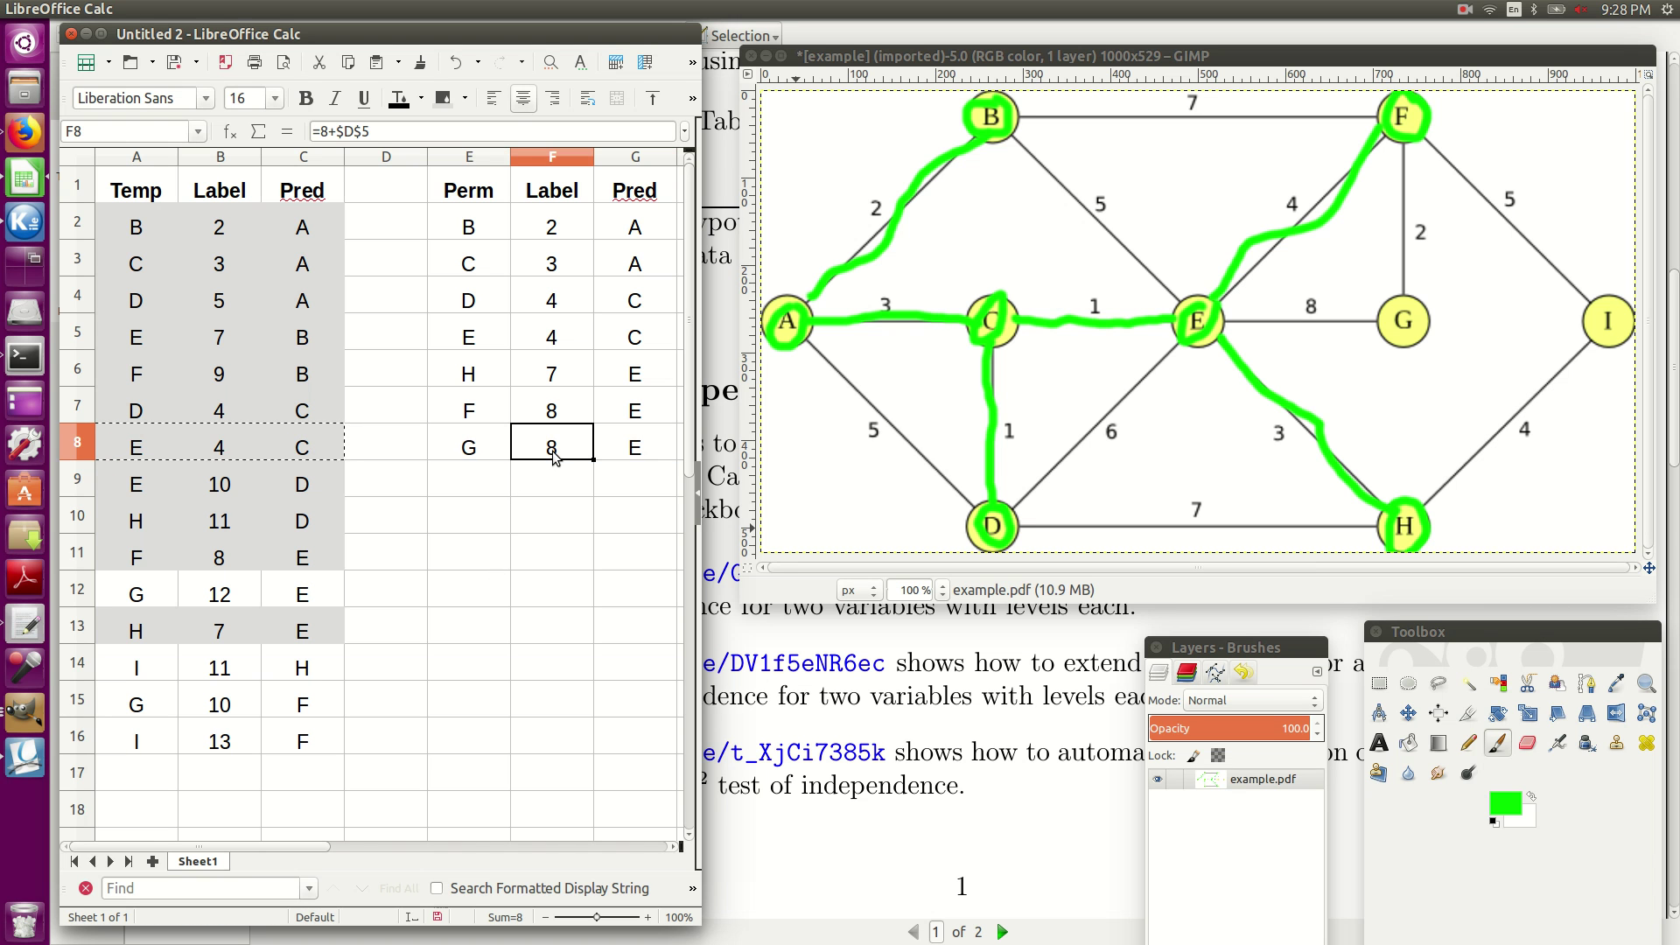
type("10")
key("Return")
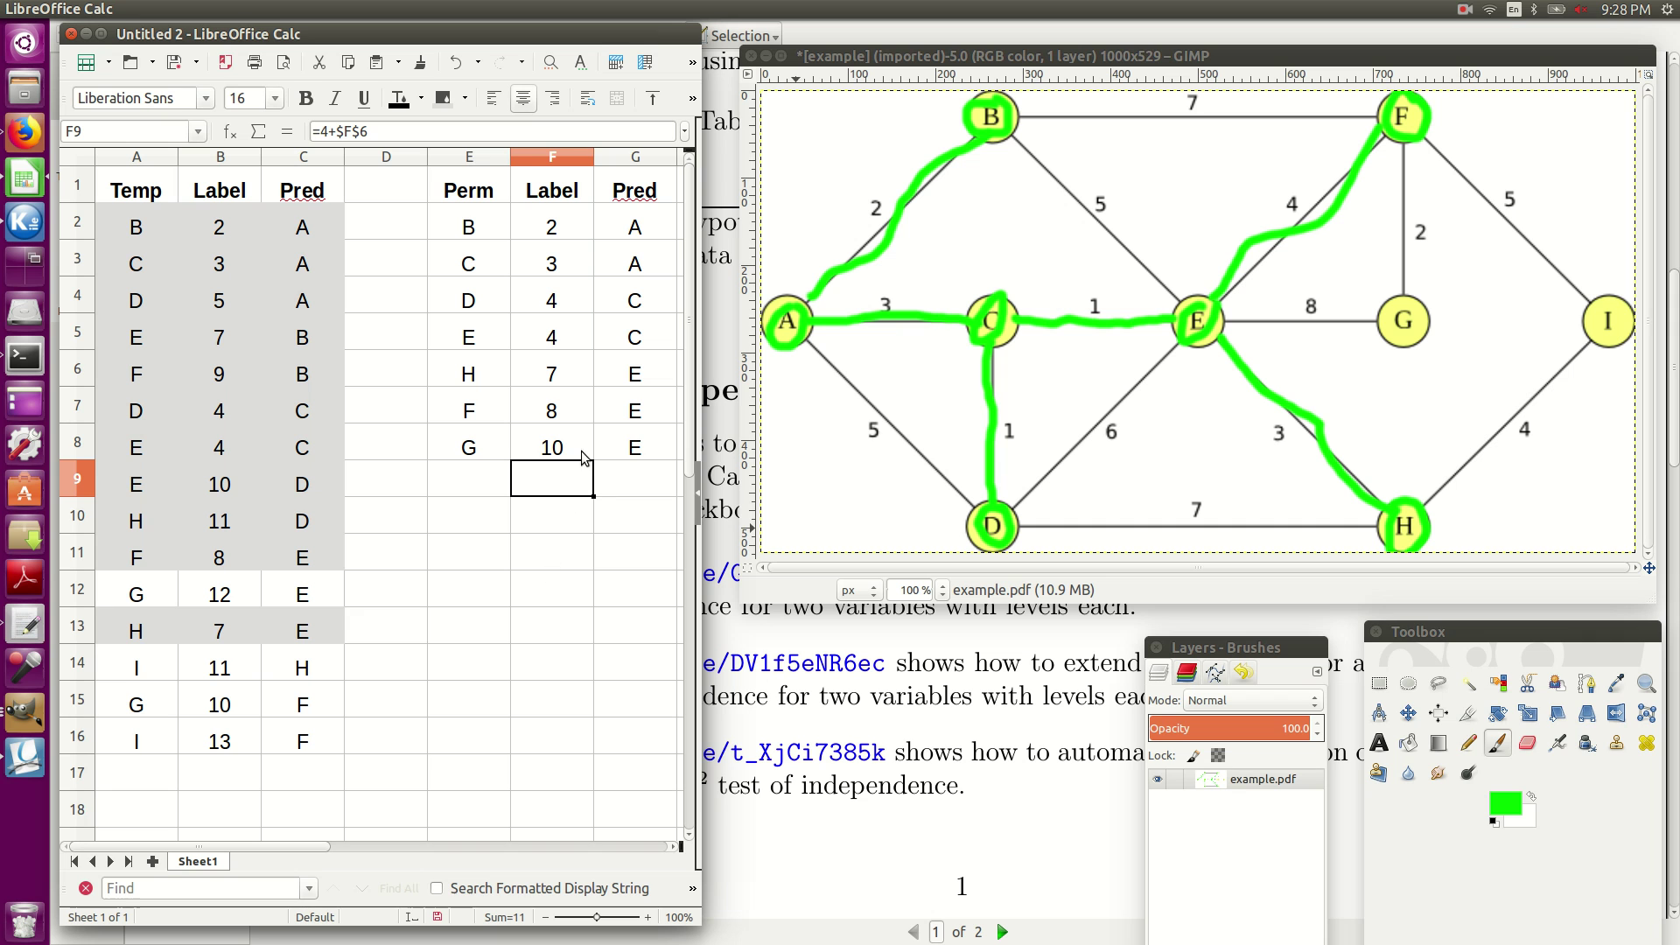
left_click(632, 453)
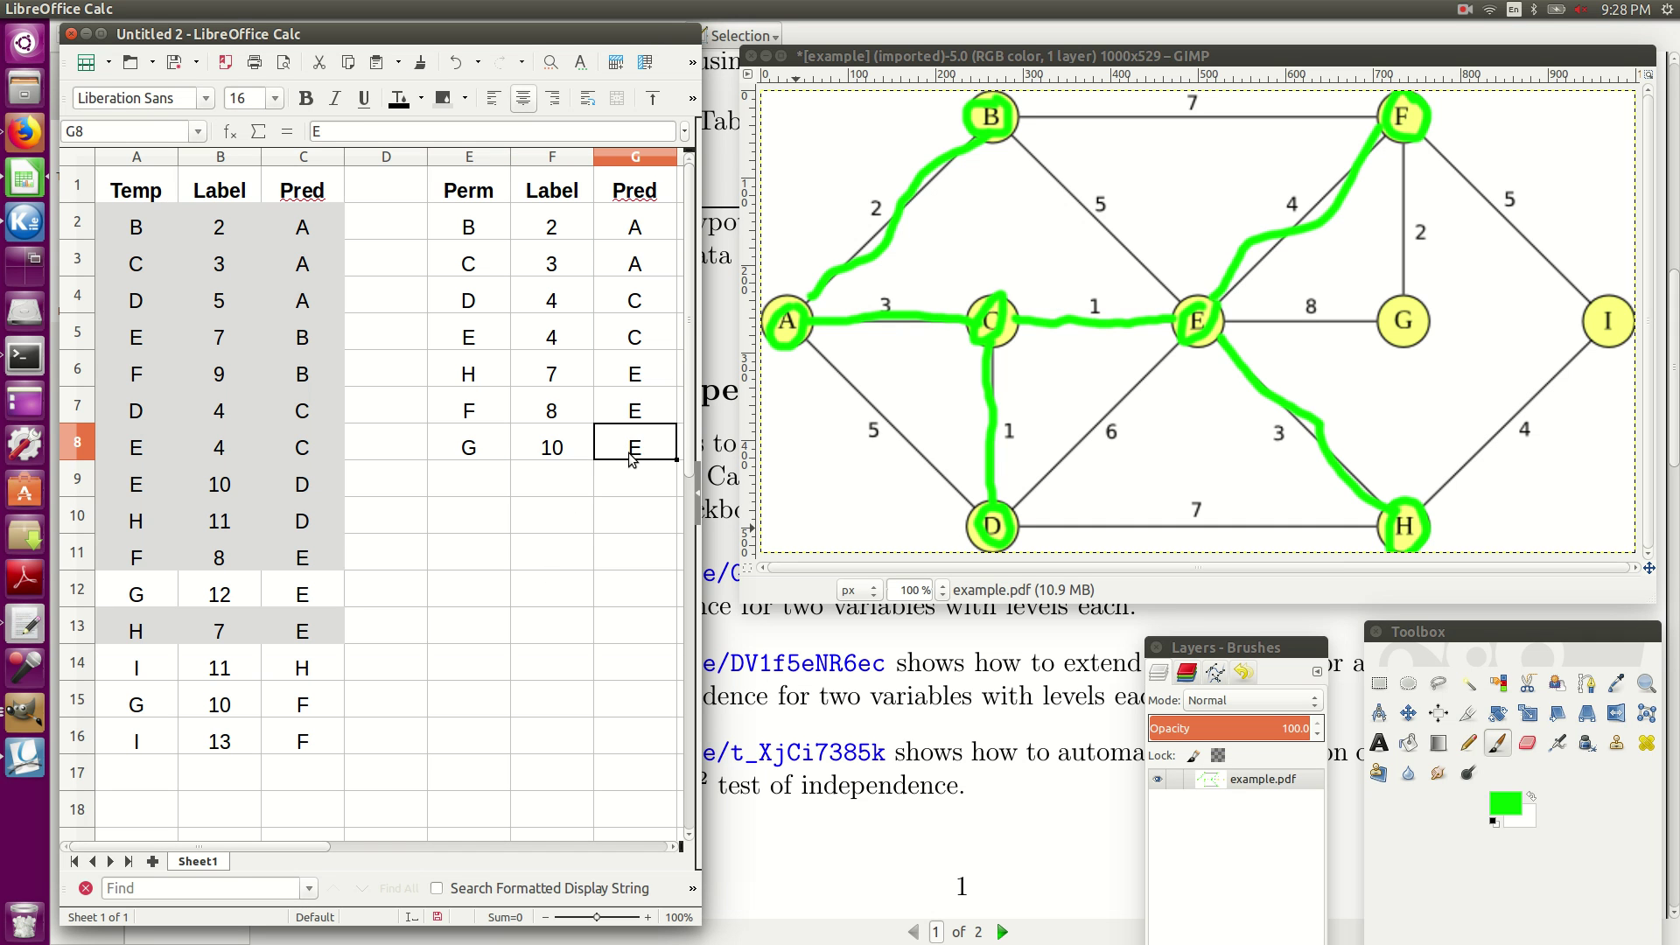
type("F")
key("Return")
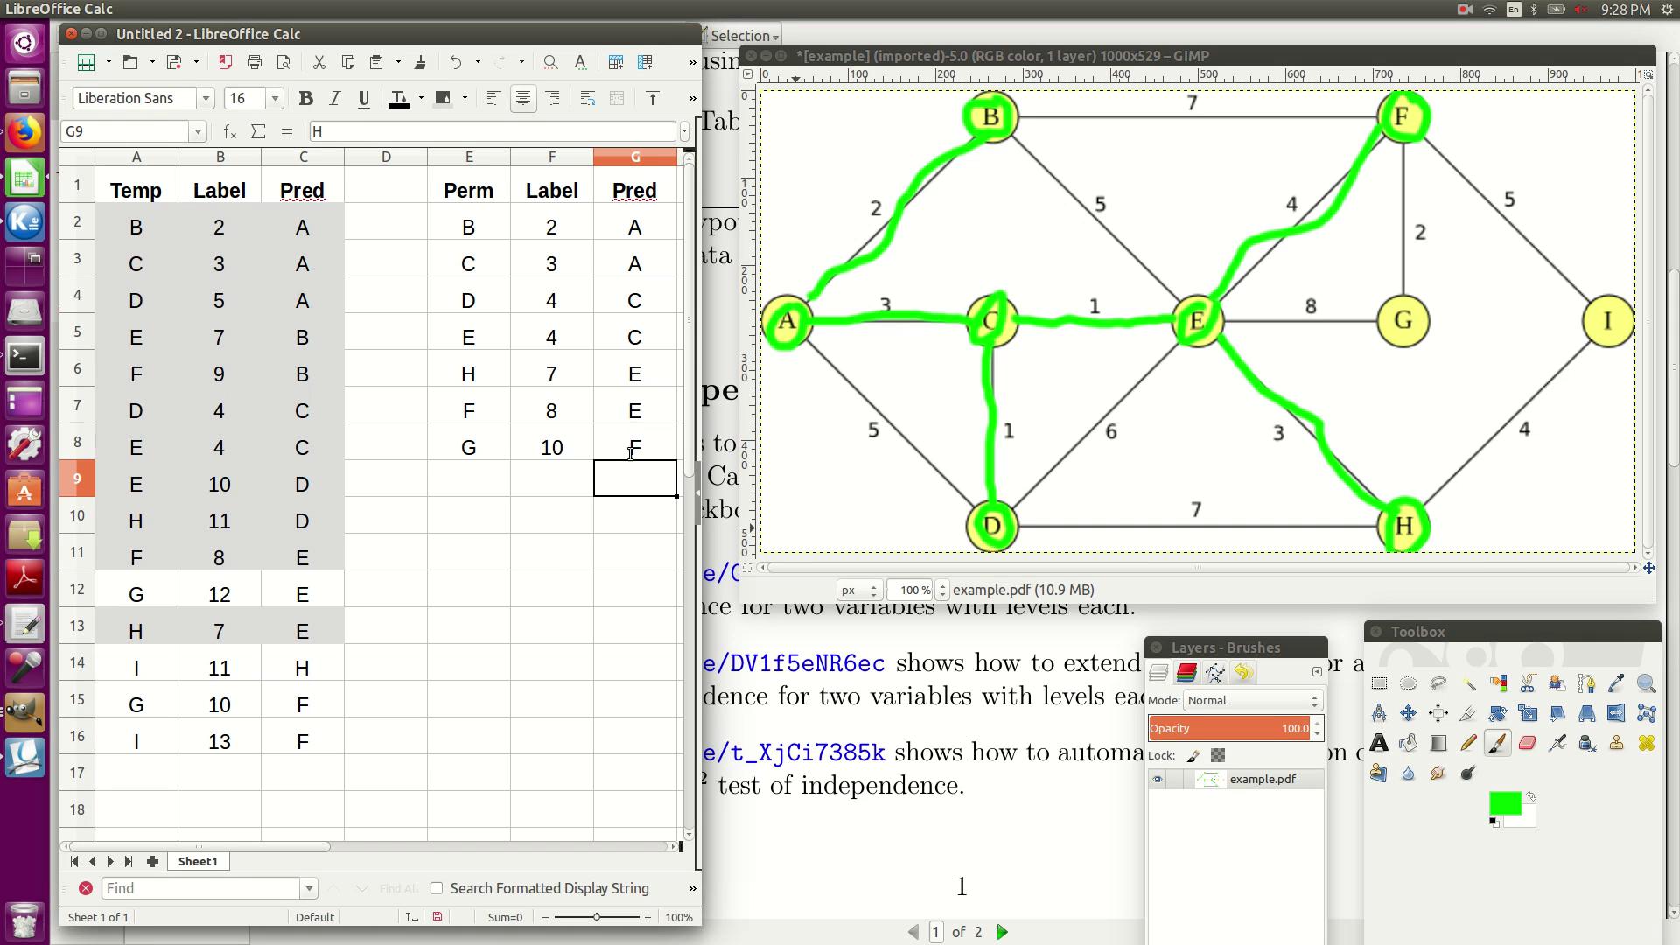
Copy the temporary G 10 F row over E8:G8, confirming the overwrite
left_click_drag(127, 705, 286, 706)
right_click(285, 706)
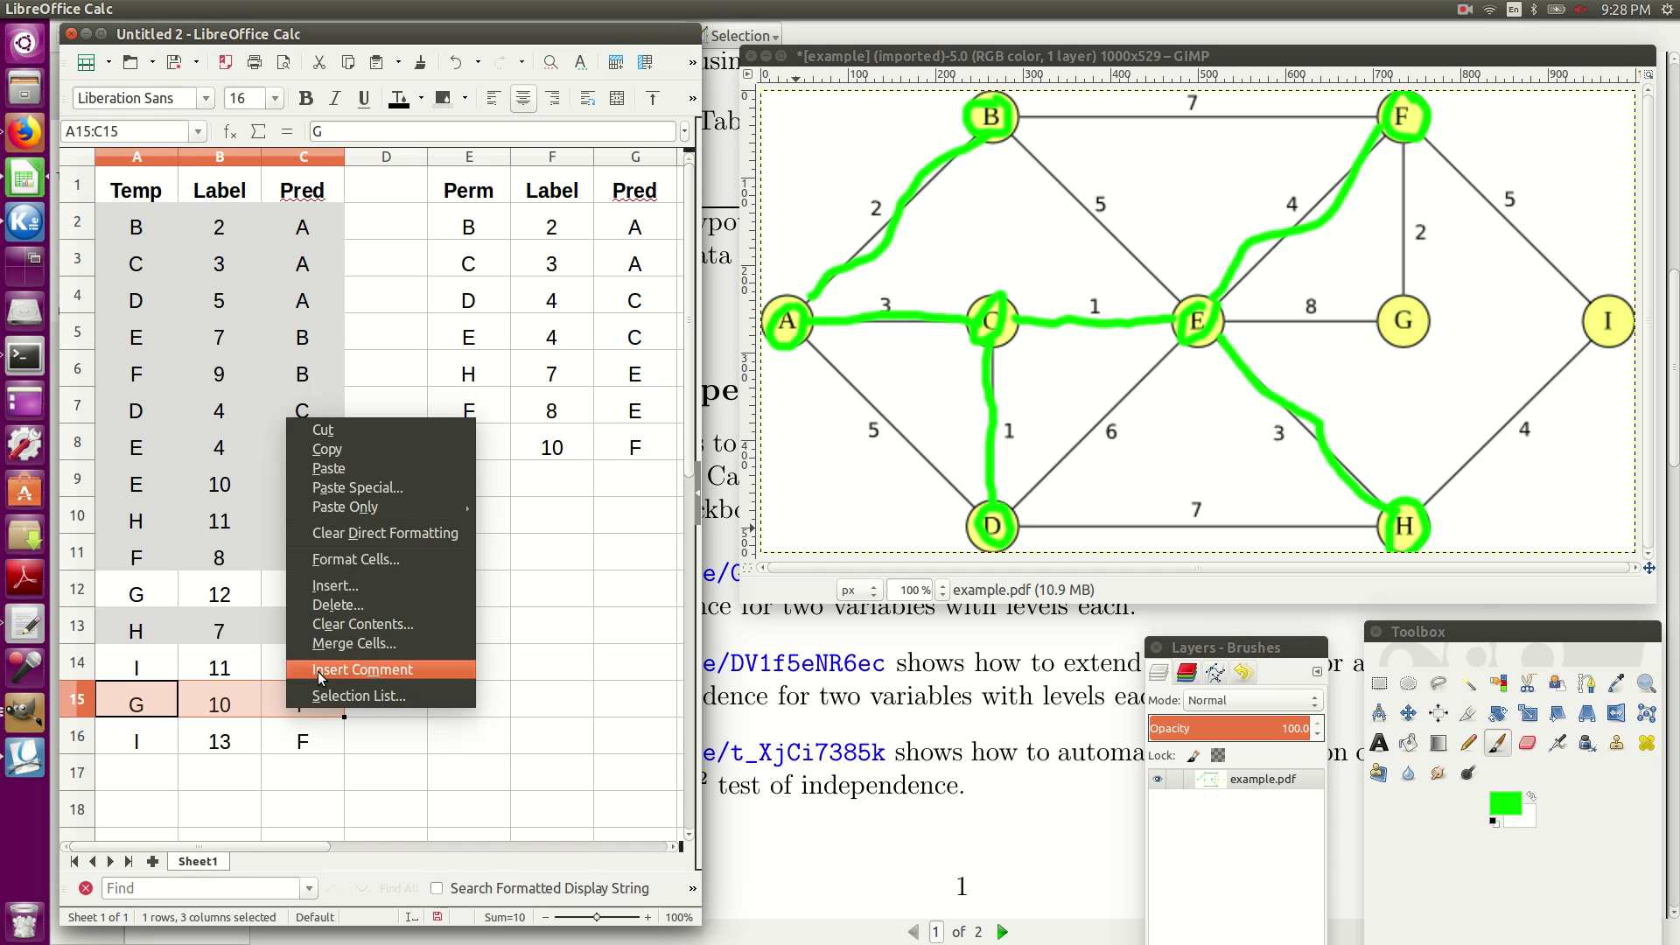
left_click(394, 448)
left_click(506, 453)
left_click_drag(506, 452, 609, 448)
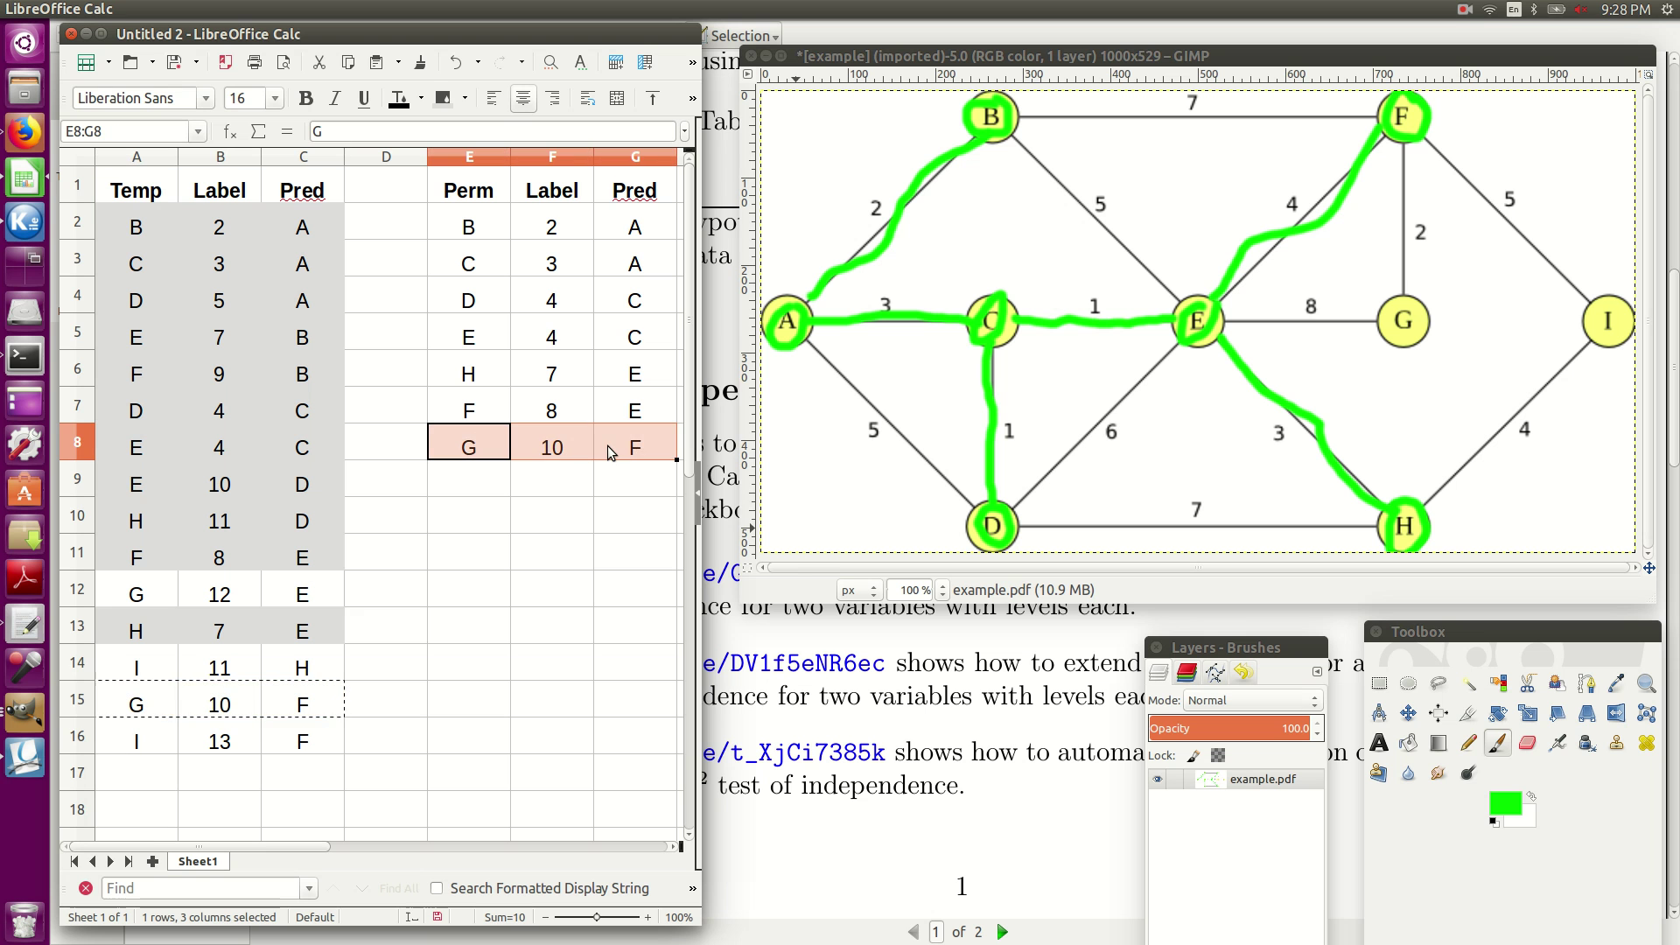
right_click(609, 447)
left_click(665, 497)
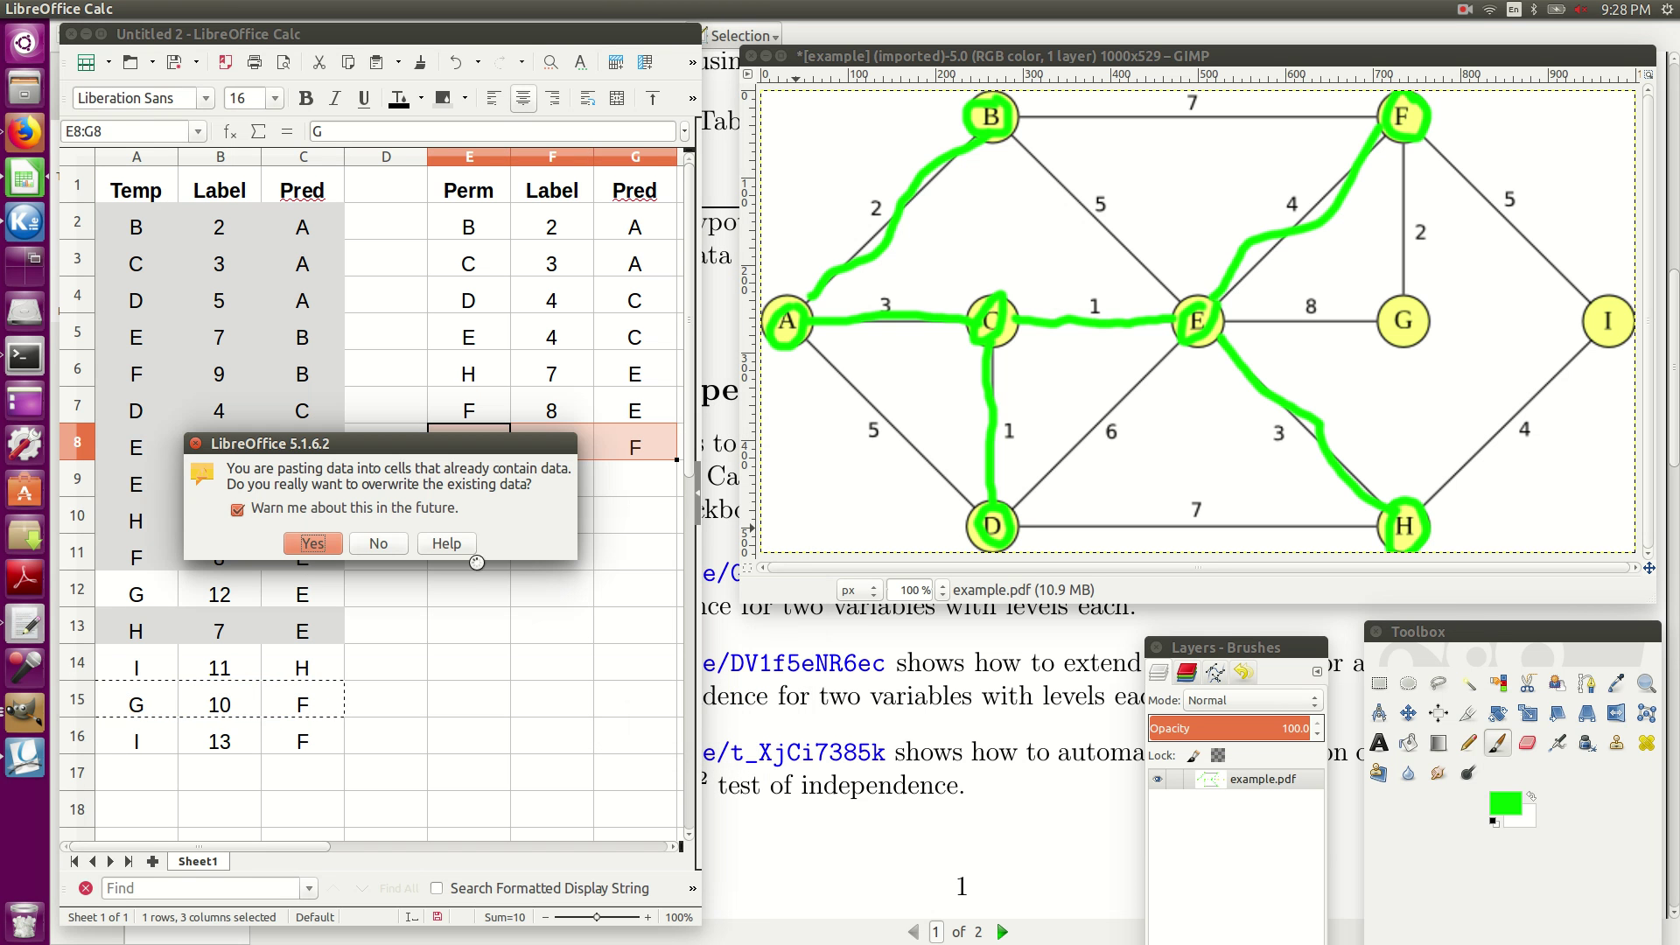
left_click(315, 544)
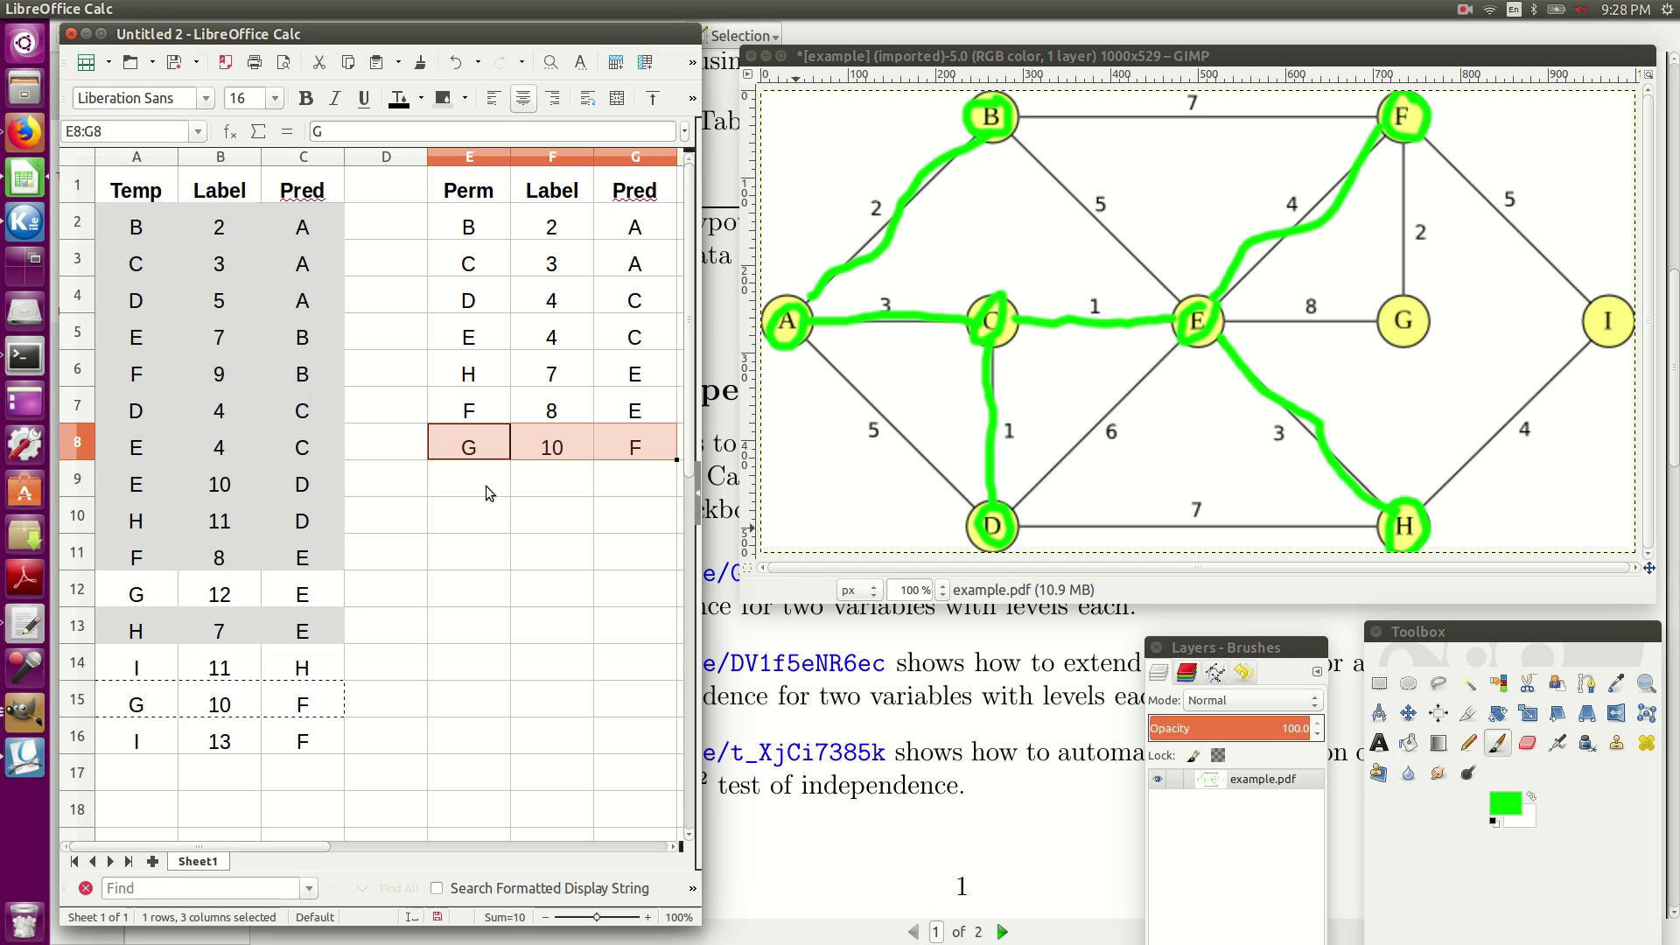
In GIMP, circle node G in green and trace the weight-2 edge from F down to G
left_click(1420, 313)
mouse_move(1400, 302)
left_mouse_down()
mouse_move(1387, 345)
mouse_move(1428, 339)
mouse_move(1435, 311)
left_mouse_up()
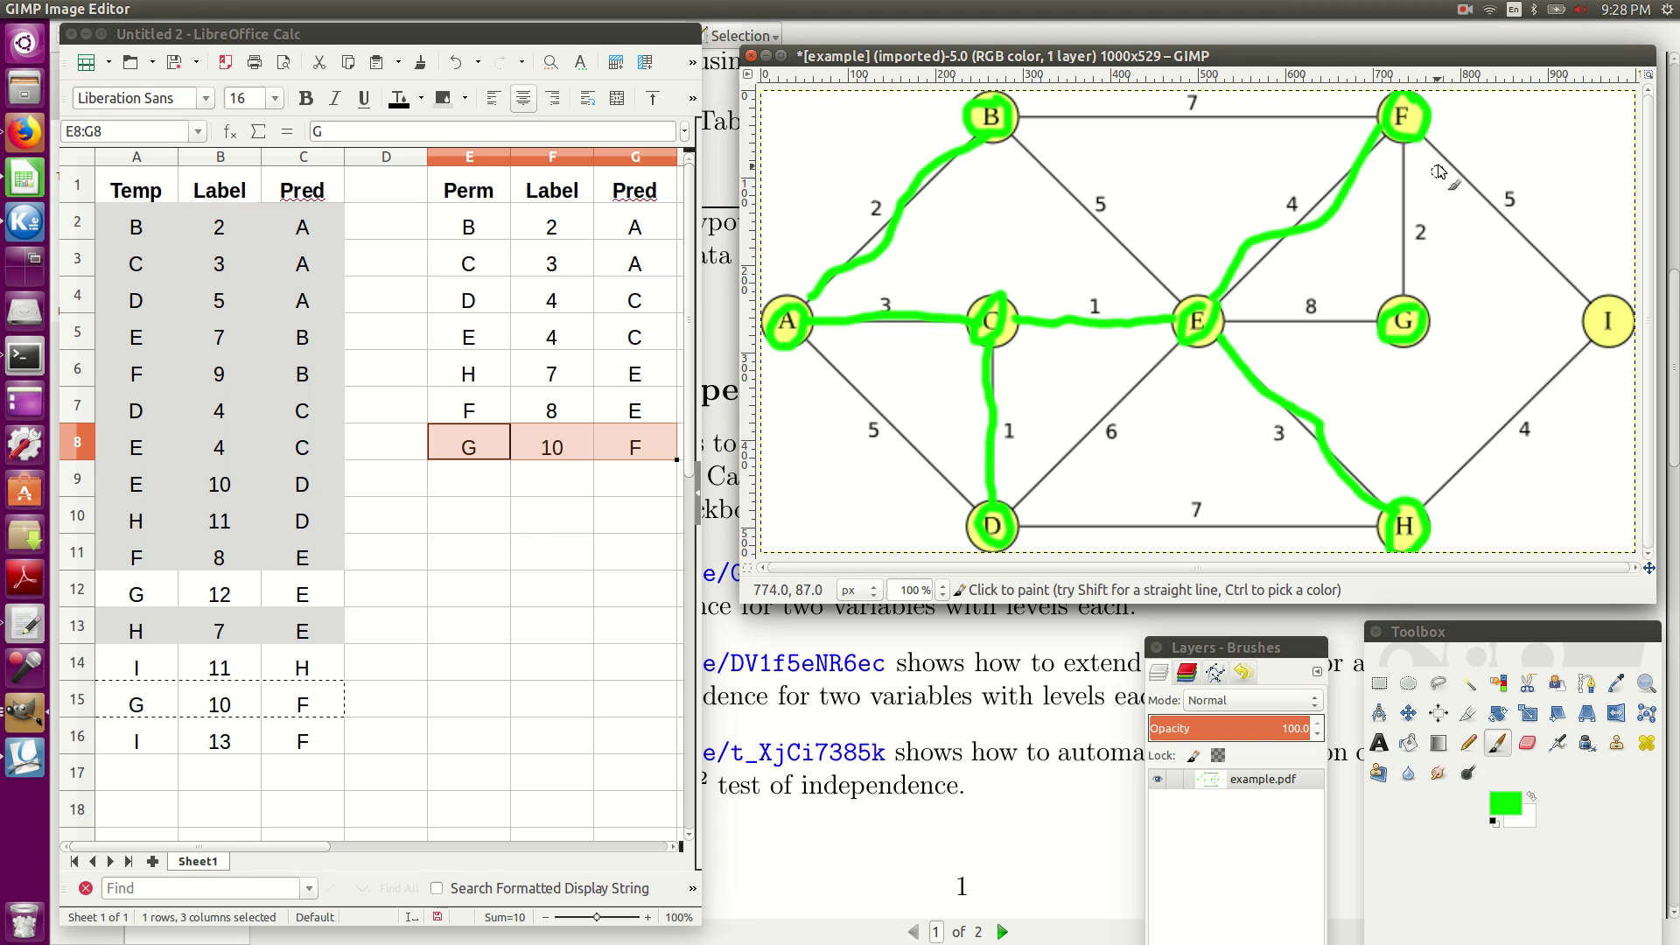
left_click_drag(1406, 142, 1406, 301)
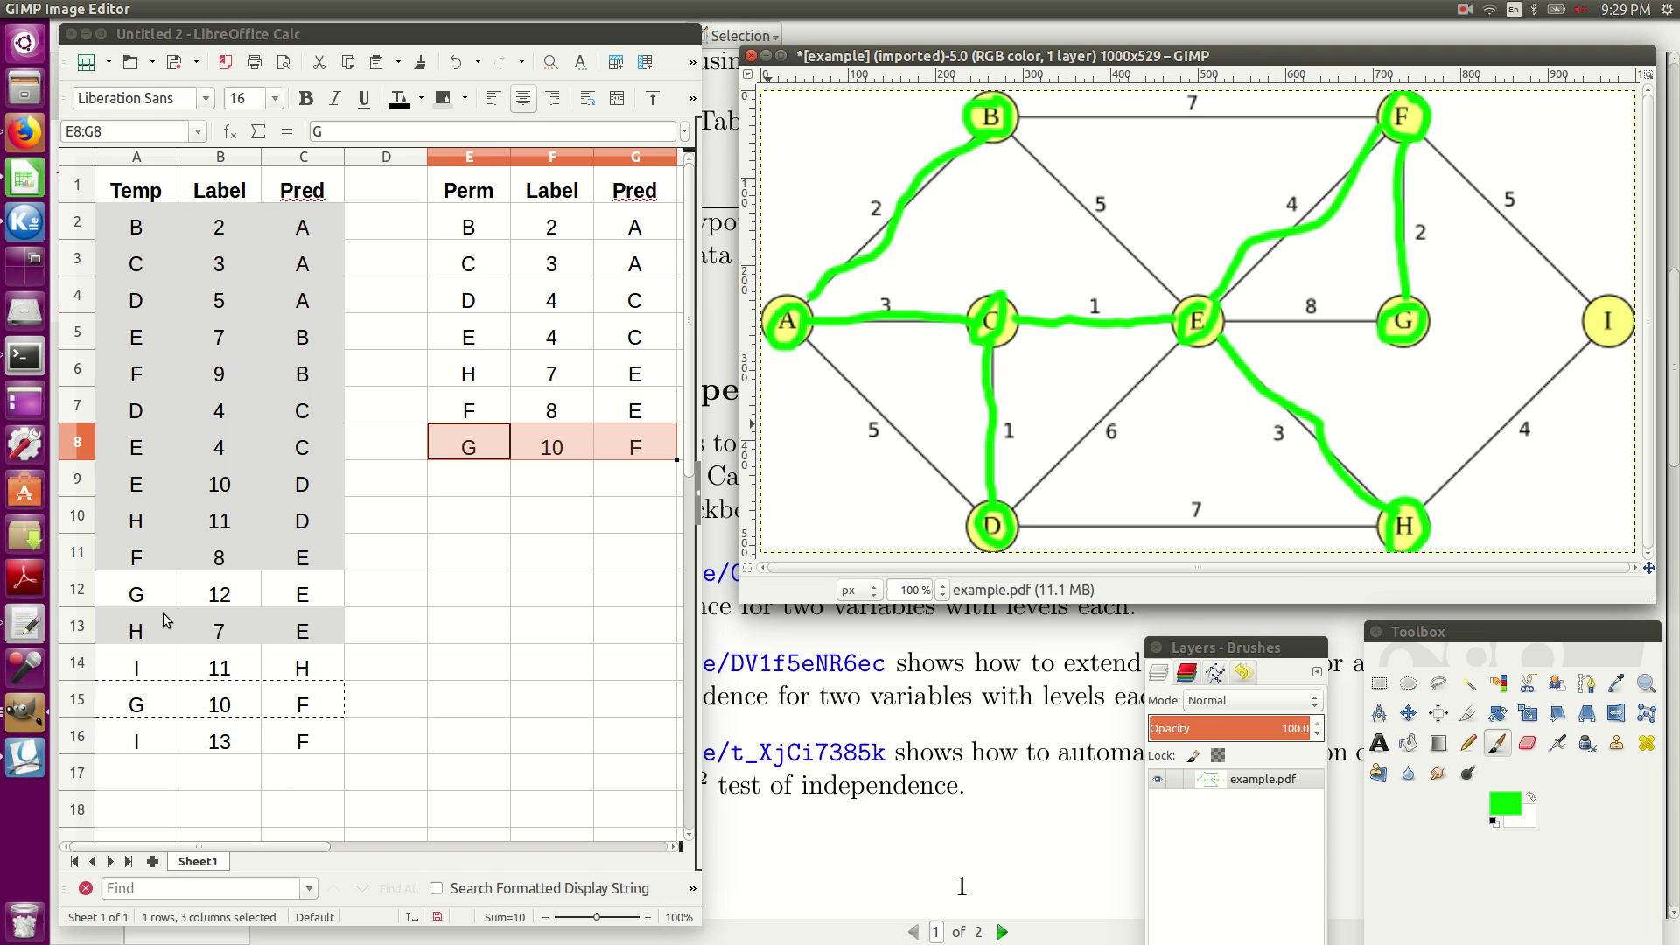
Shade the G rows (G 12 E in row 12, G 10 F in row 15) grey
left_click_drag(133, 591, 291, 589)
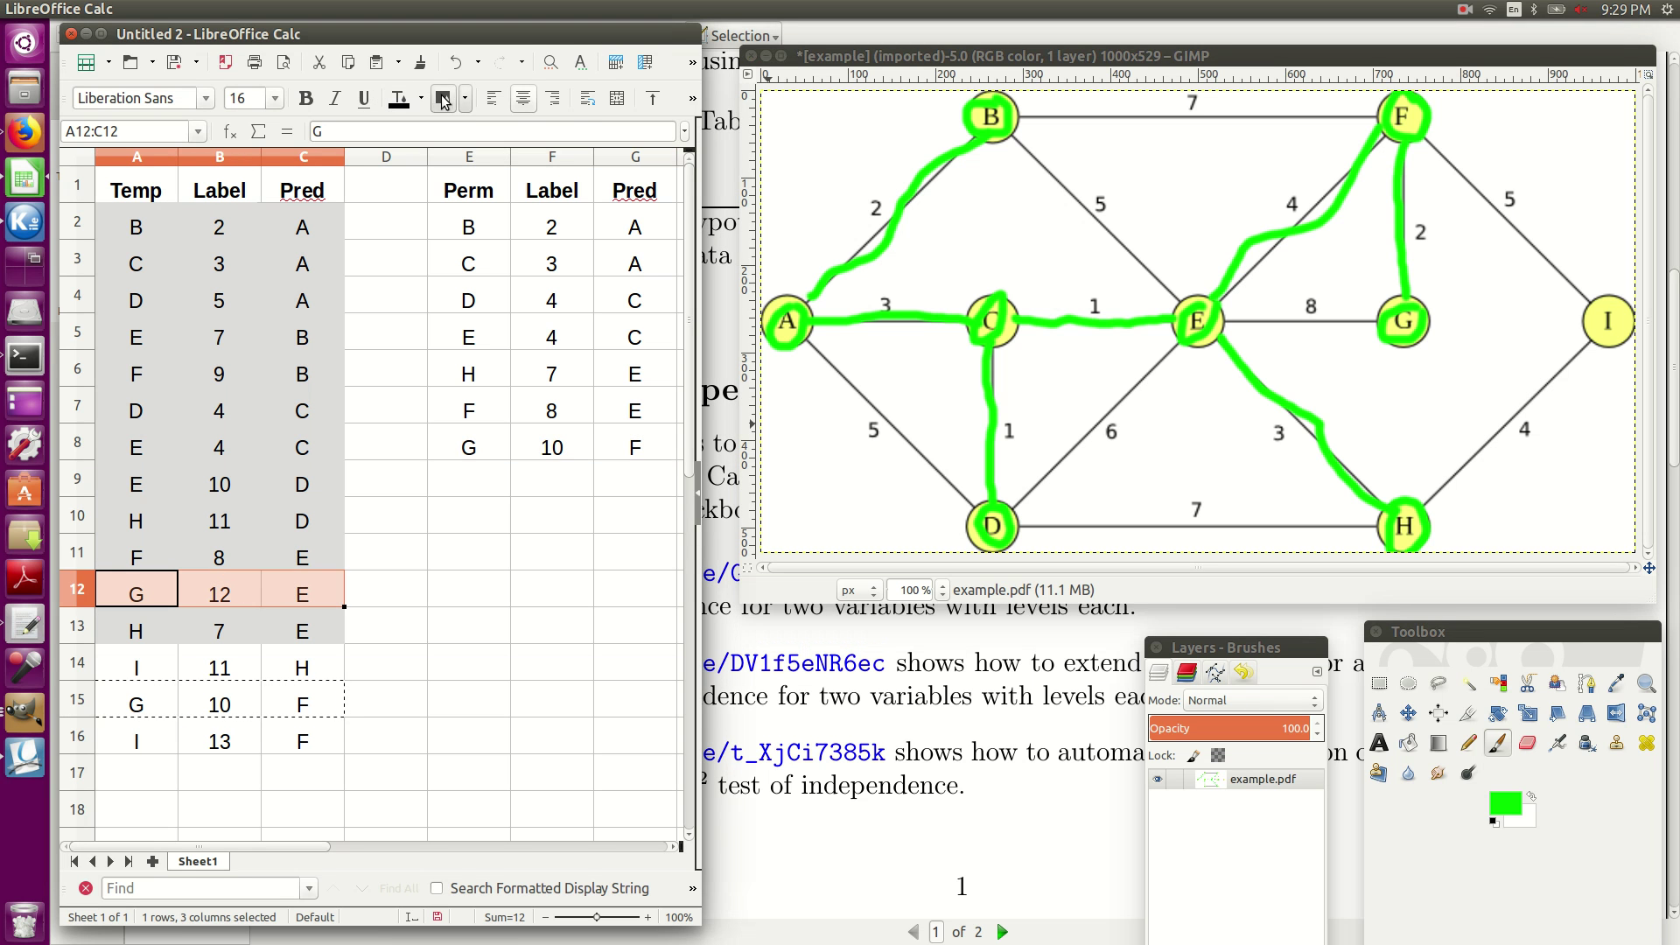
left_click_drag(133, 700, 286, 684)
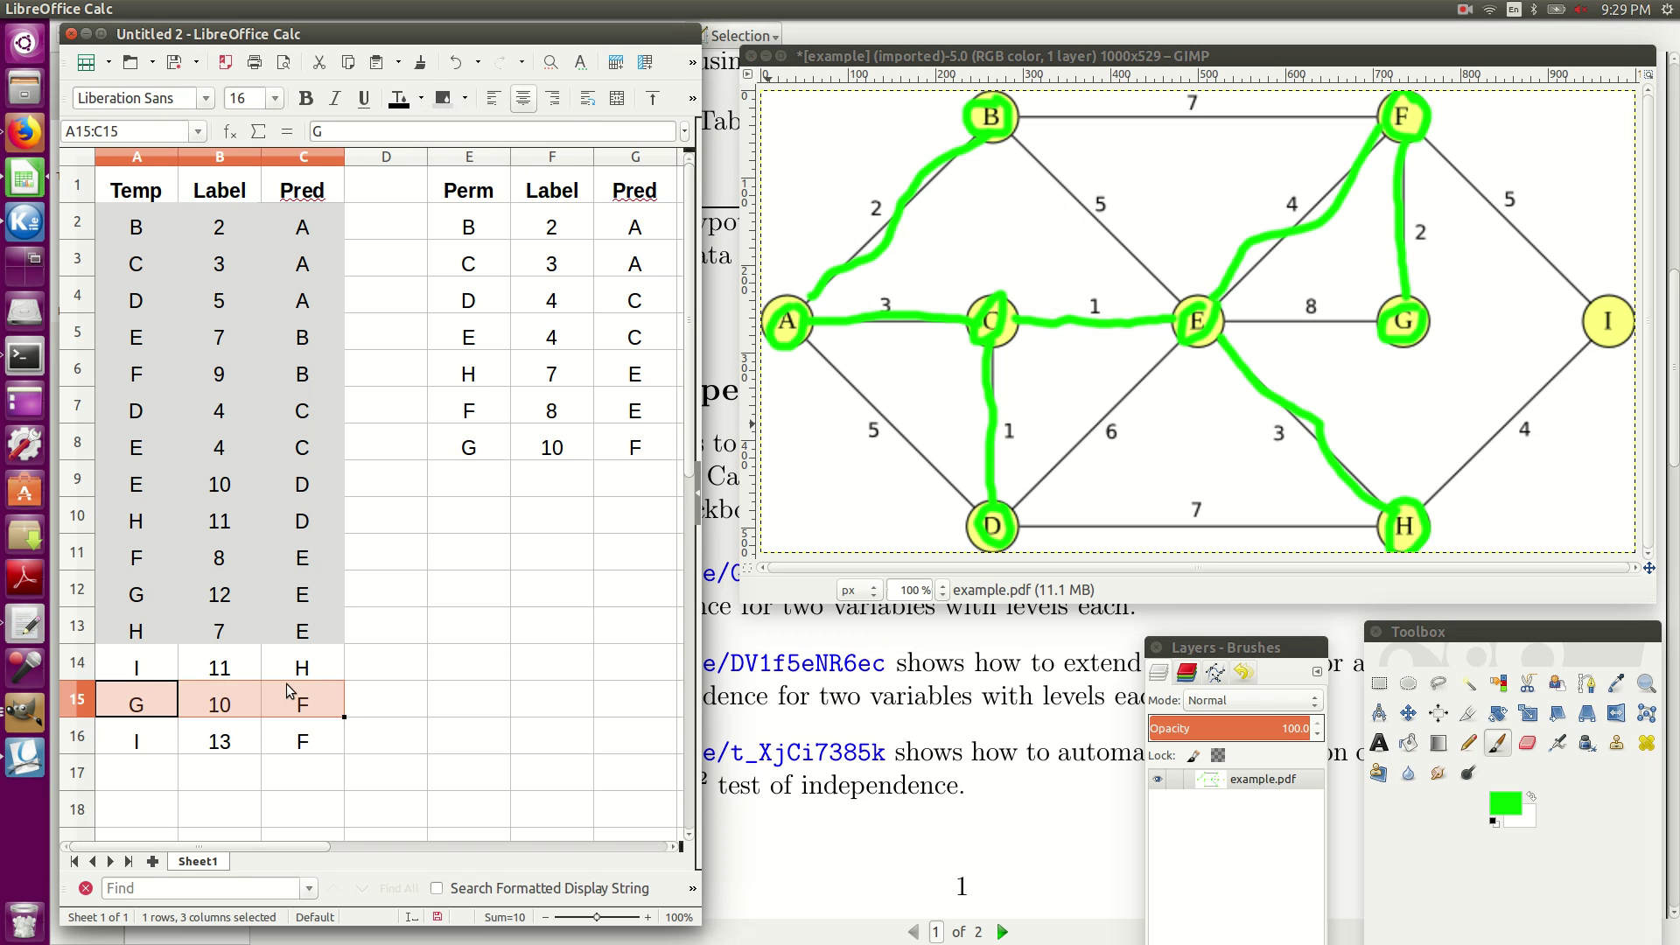
left_click(443, 109)
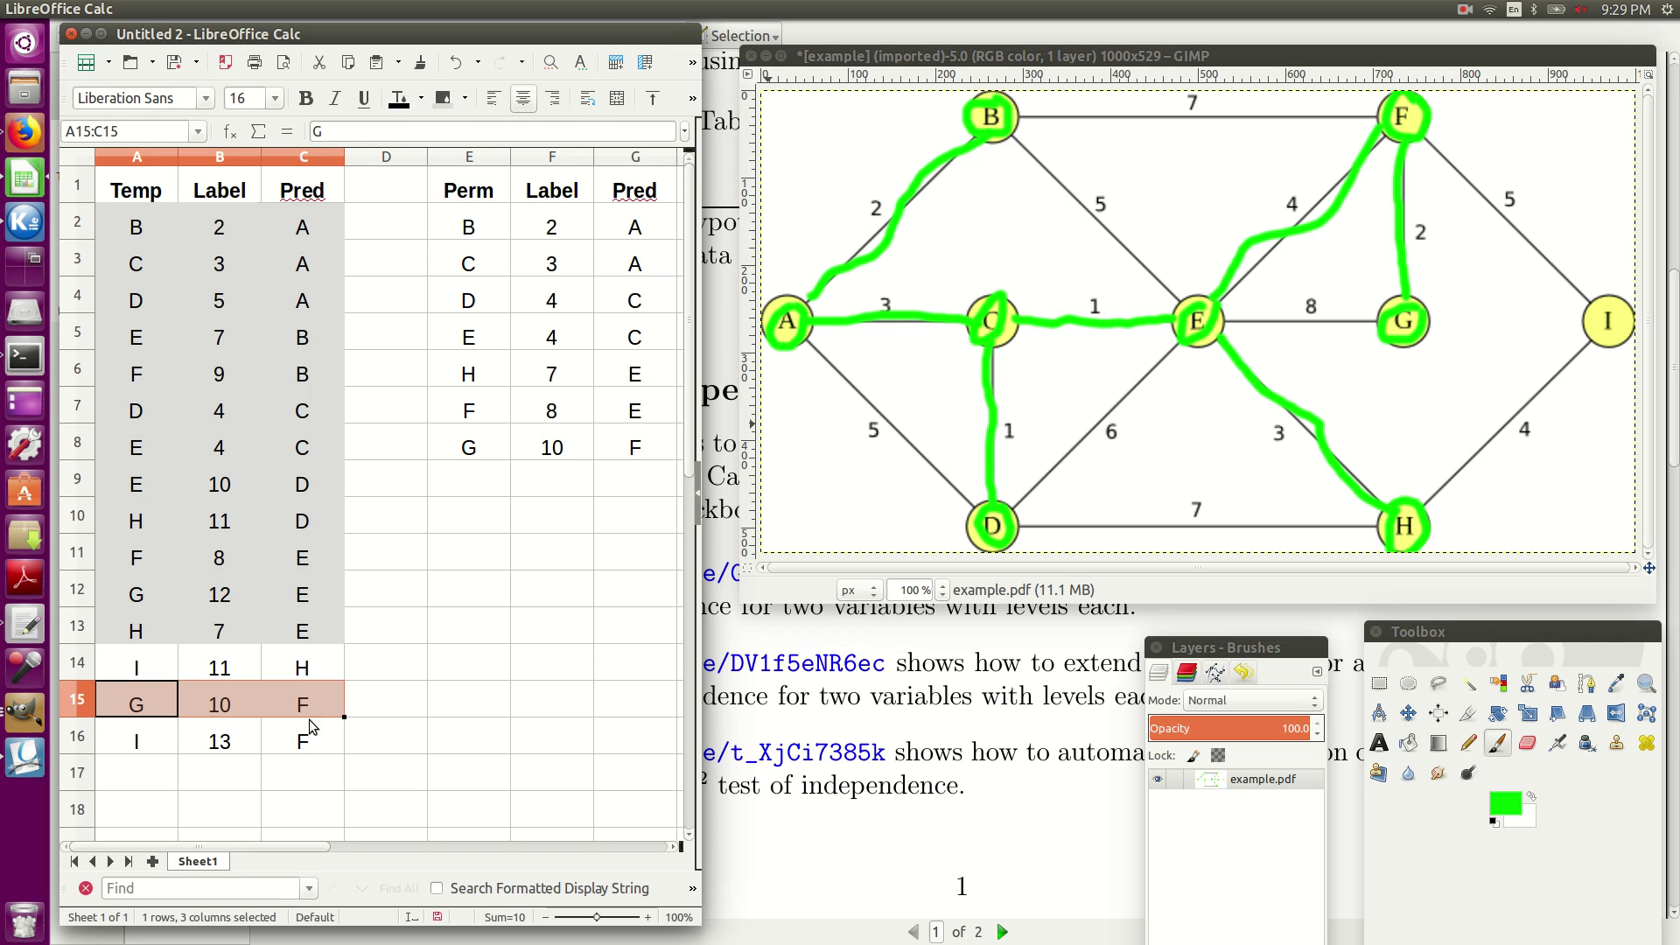
Copy the I, 11, H row from row 14 into E9:G9 of the Perm table
key("ctrl+c")
left_click(240, 670)
left_click_drag(144, 670, 303, 670)
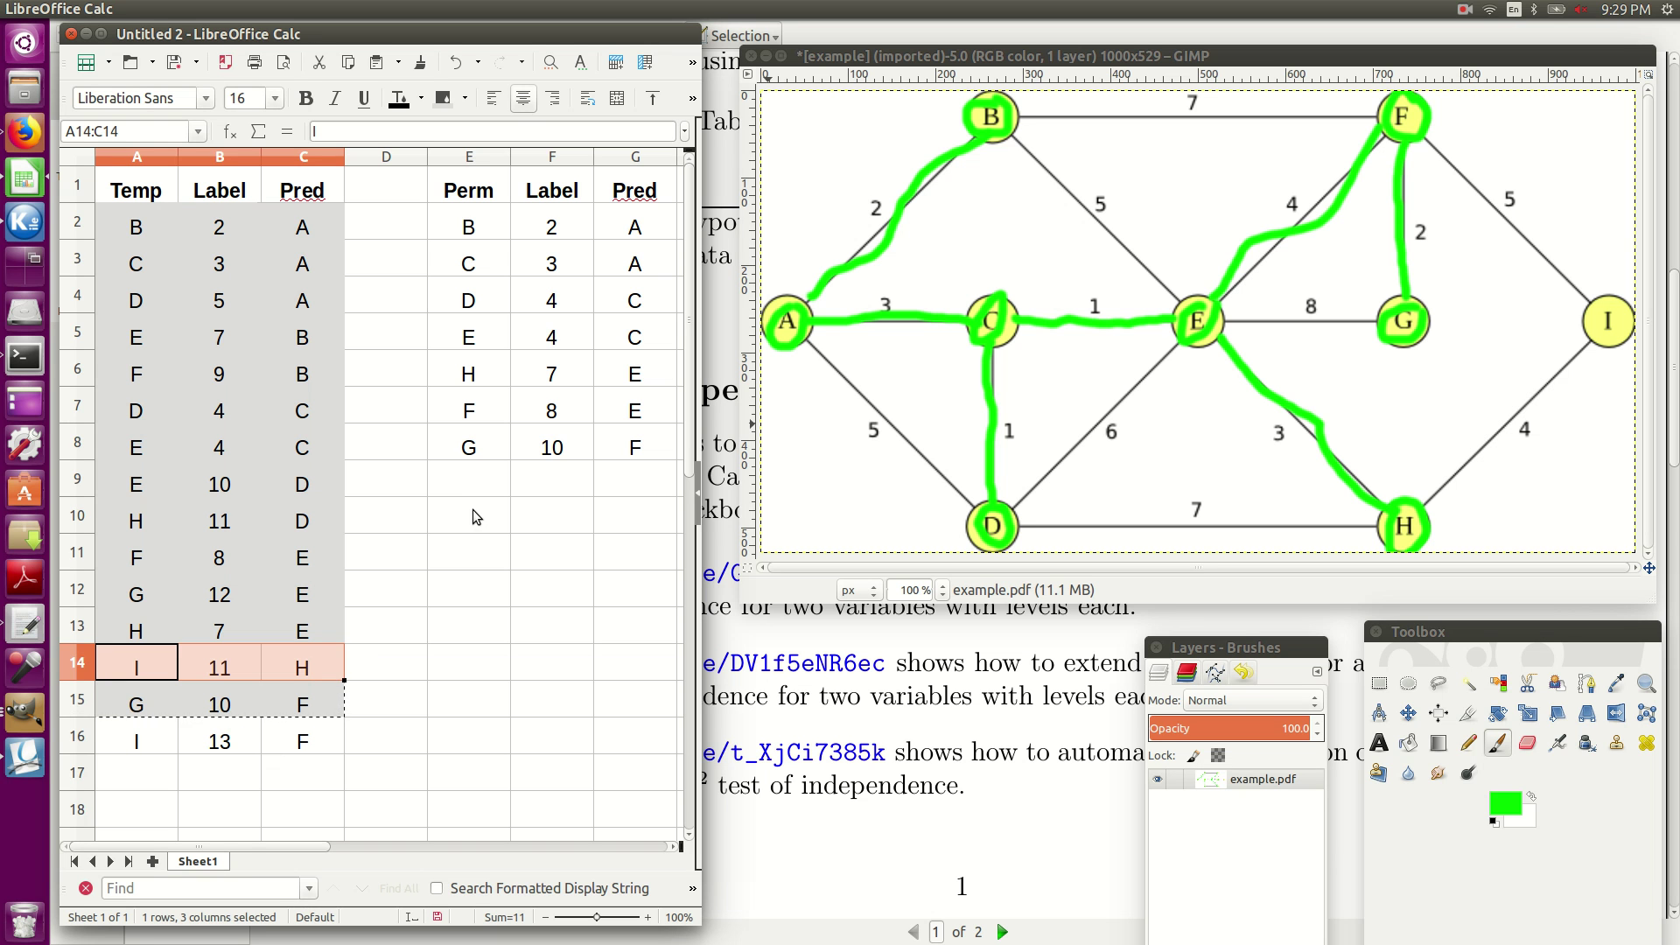
left_click(477, 478)
key("ctrl+v")
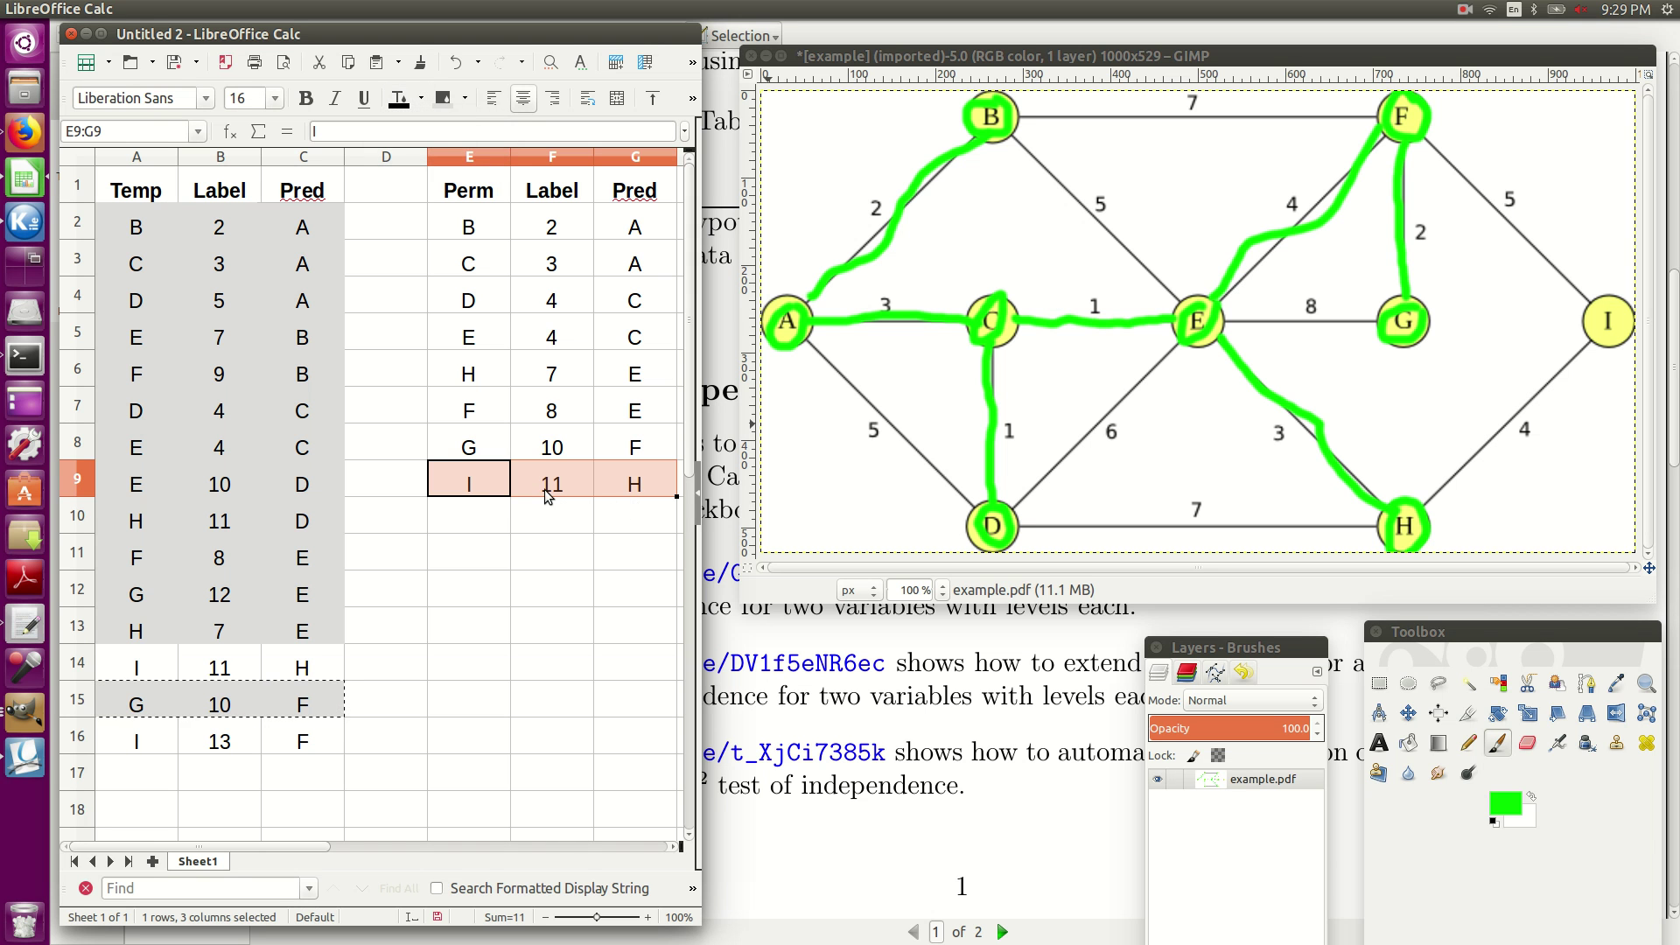
In GIMP, circle node I in green and trace the weight-4 edge from I to H
left_click(422, 705)
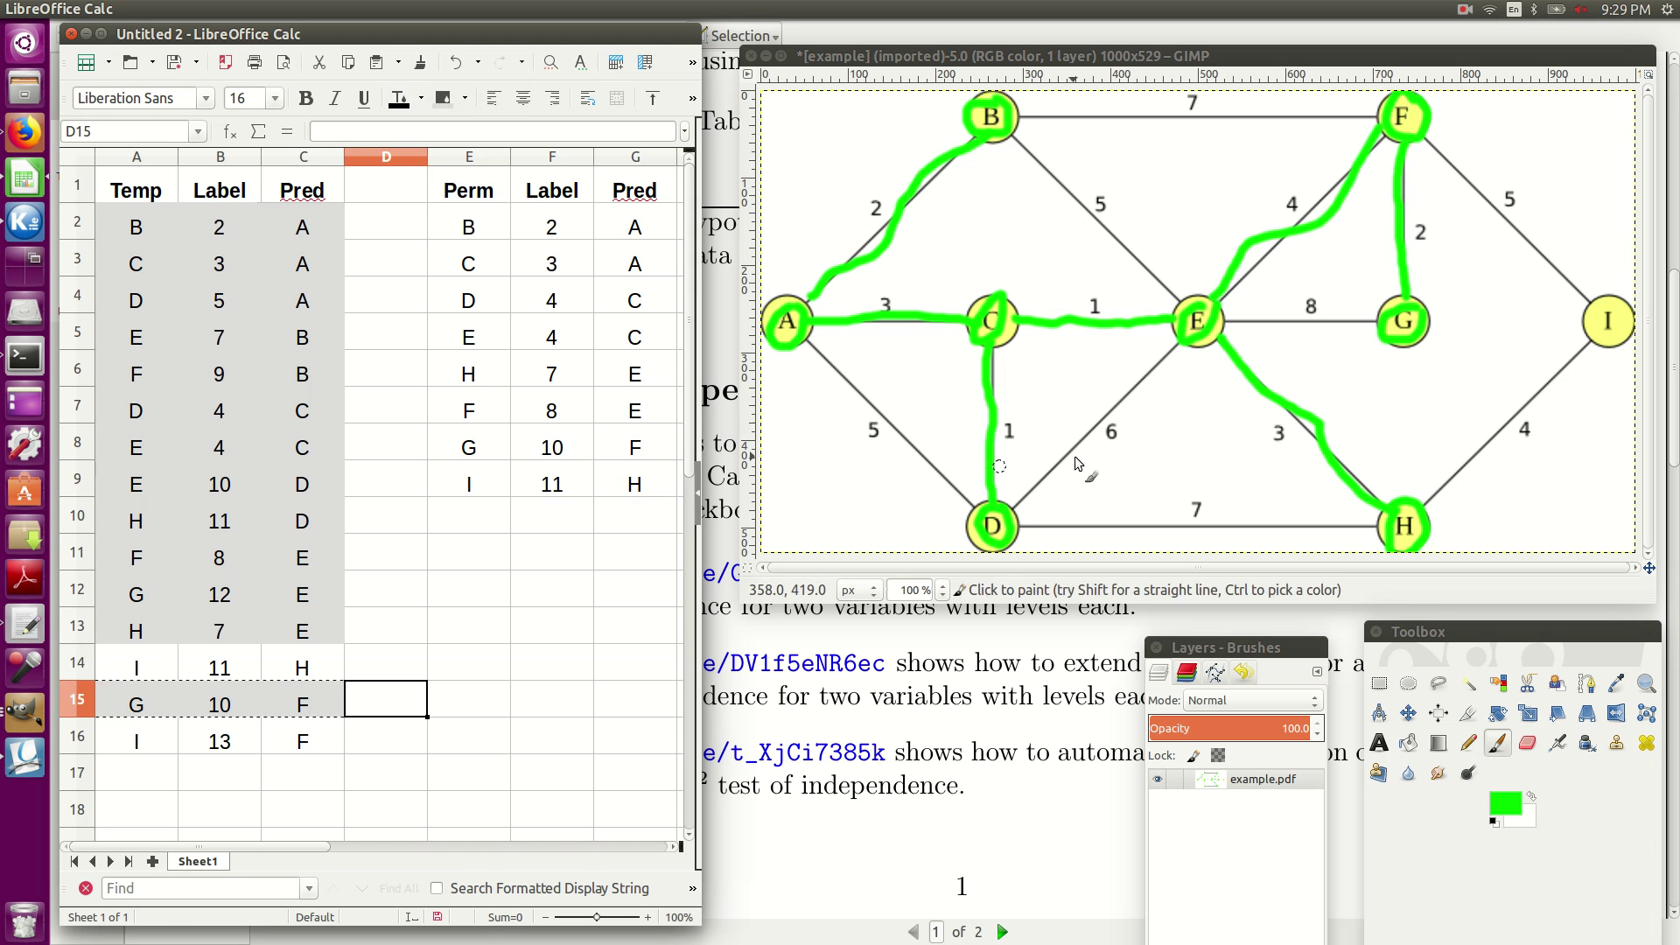
left_click(1585, 328)
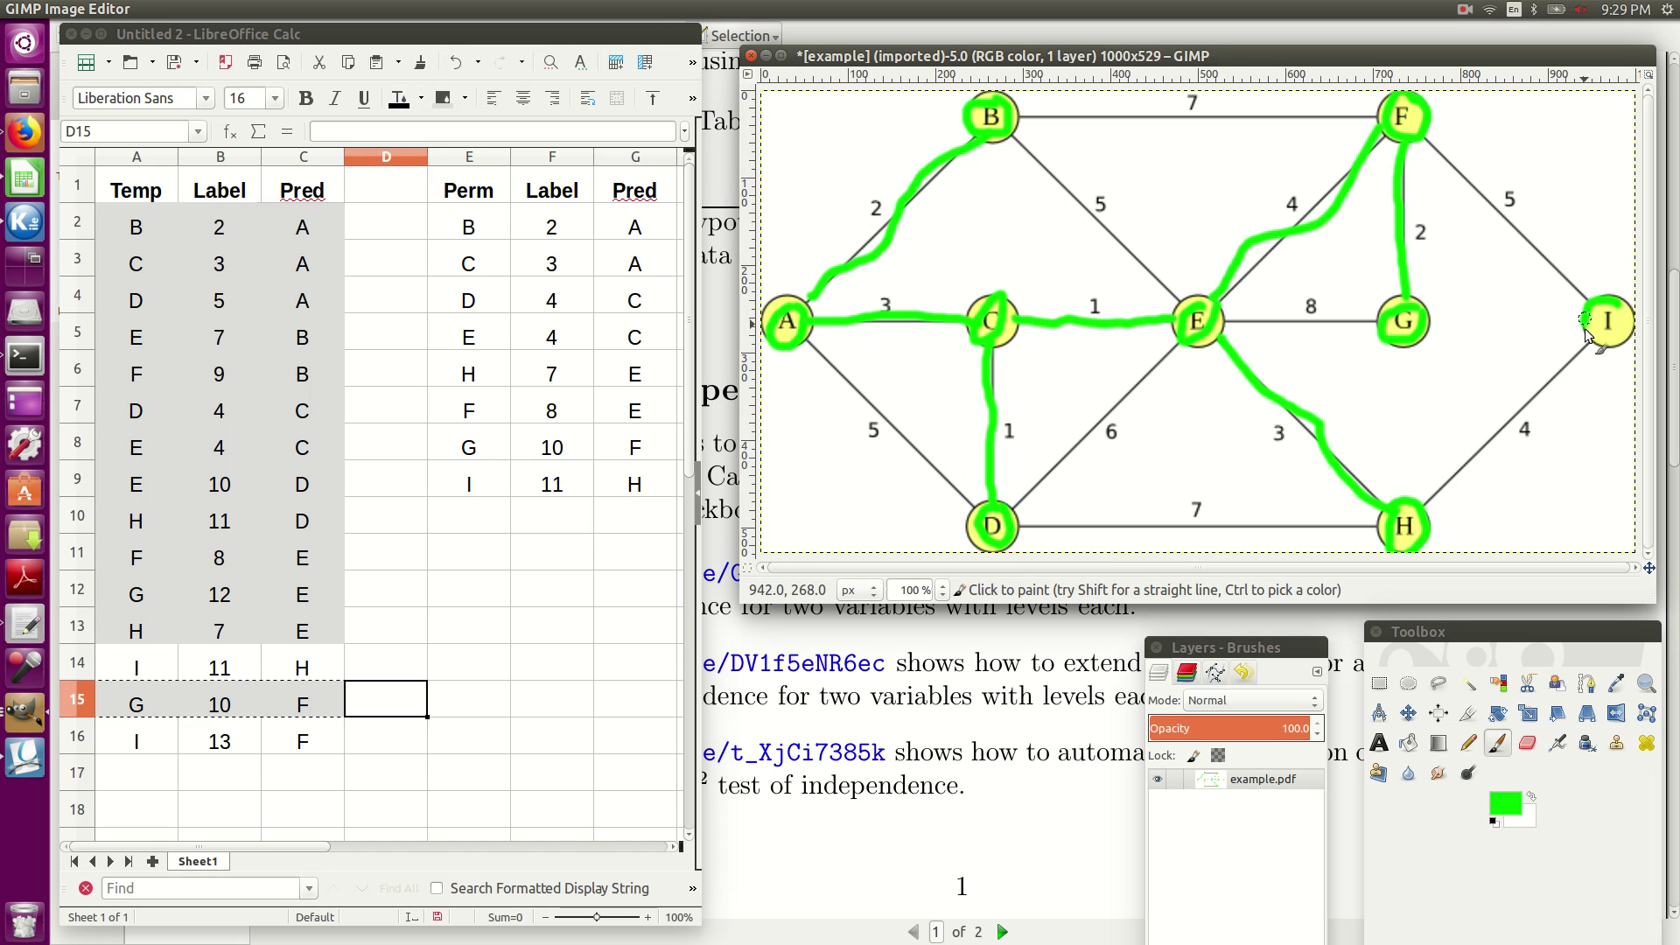
mouse_move(1584, 328)
left_mouse_down()
mouse_move(1586, 308)
mouse_move(1588, 339)
mouse_move(1522, 422)
mouse_move(1409, 523)
left_mouse_up()
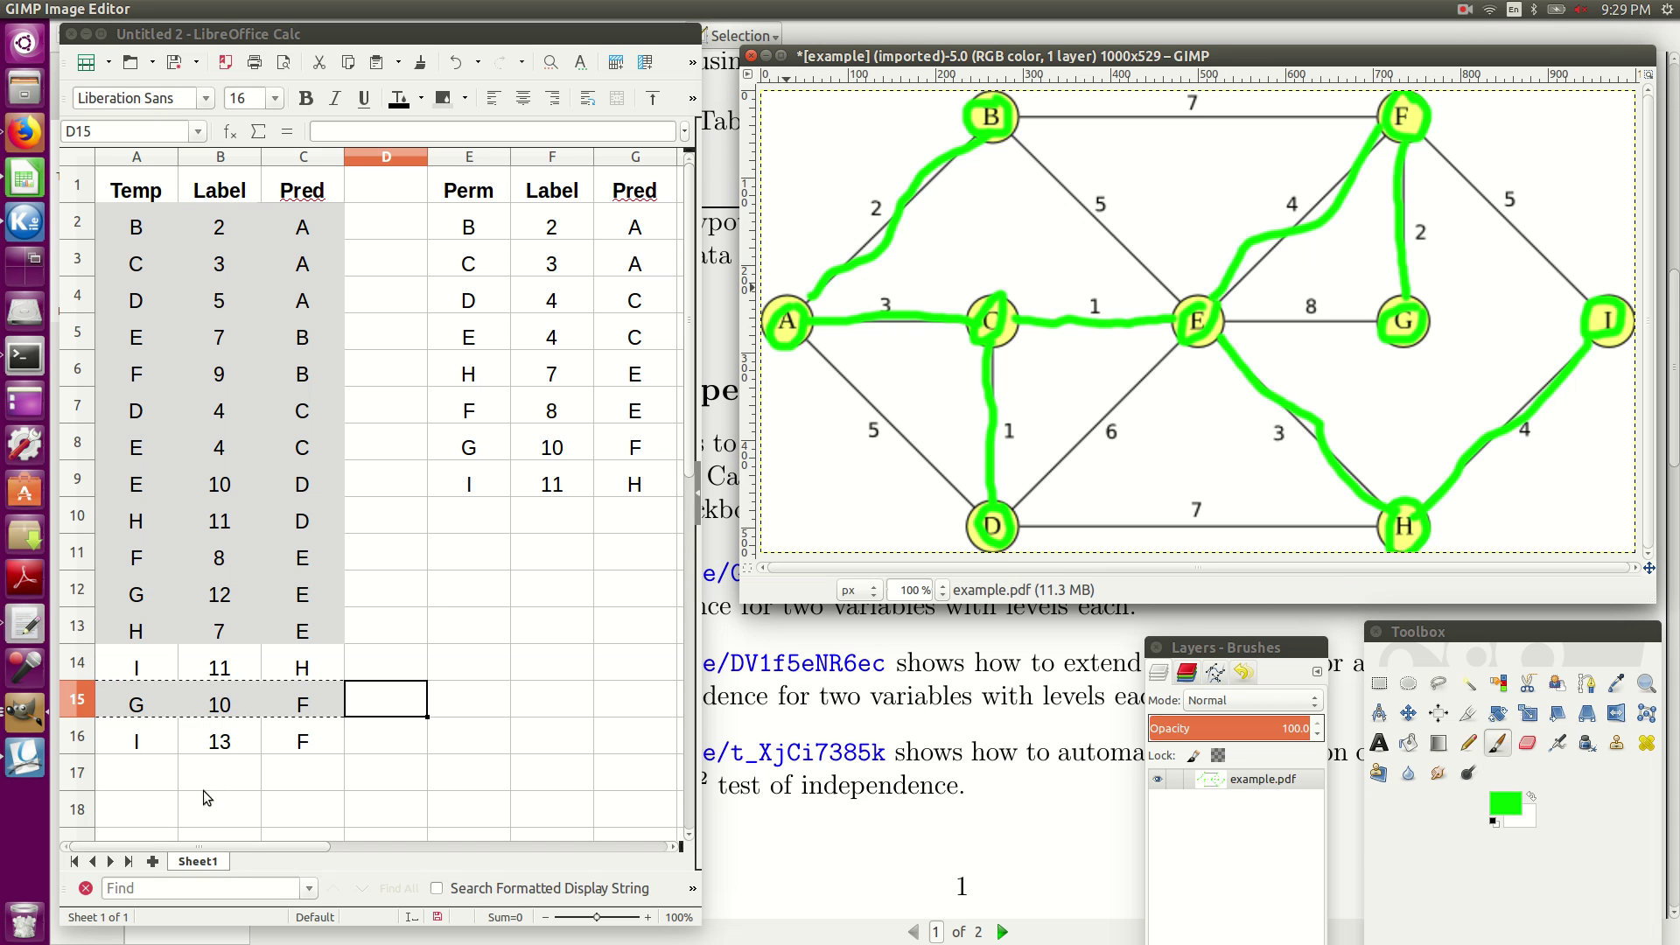
Shade the Temp rows I 11 H (row 14) and I 13 F (row 16) grey
left_click_drag(132, 668, 289, 667)
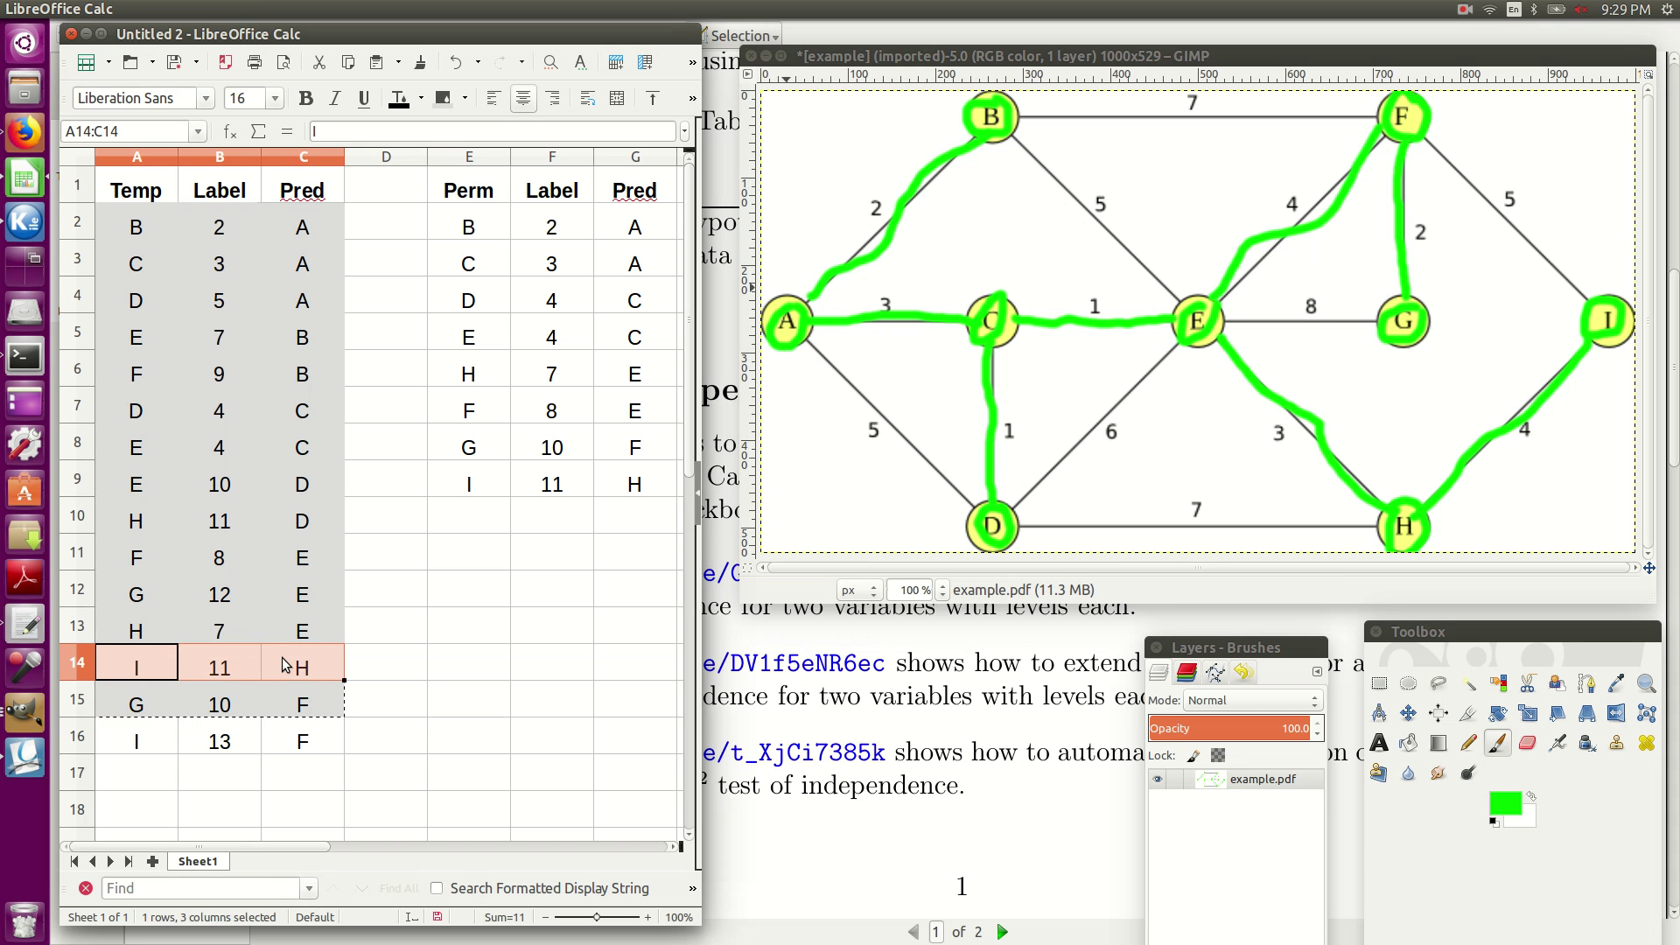
left_click(442, 98)
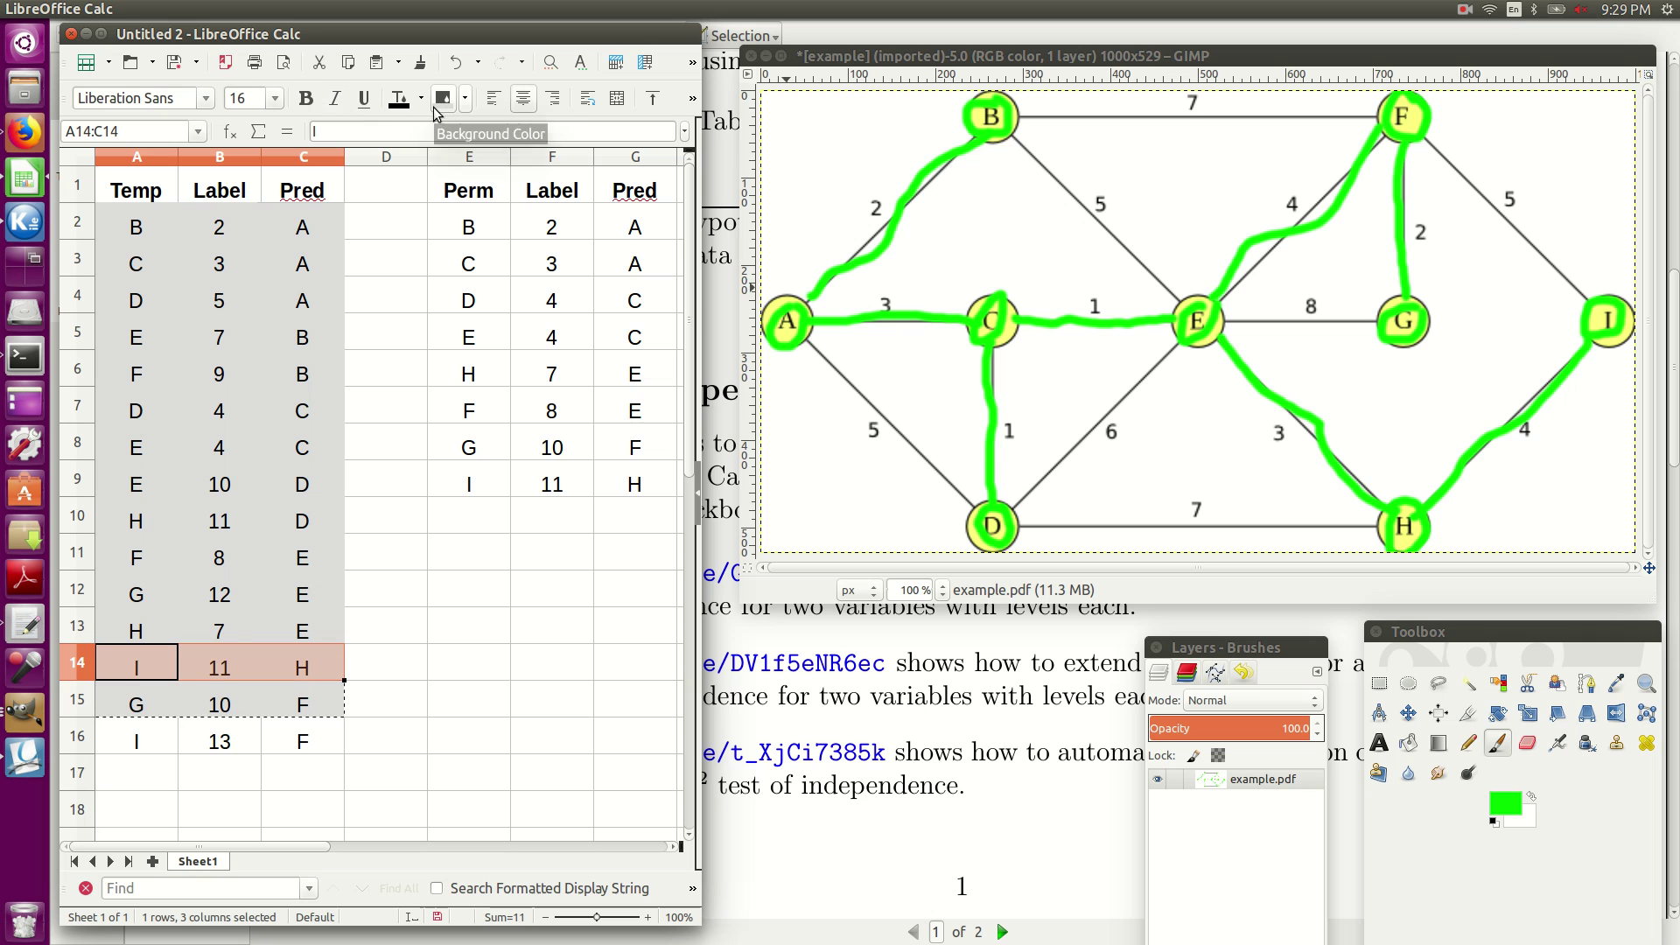
left_click_drag(147, 750, 284, 747)
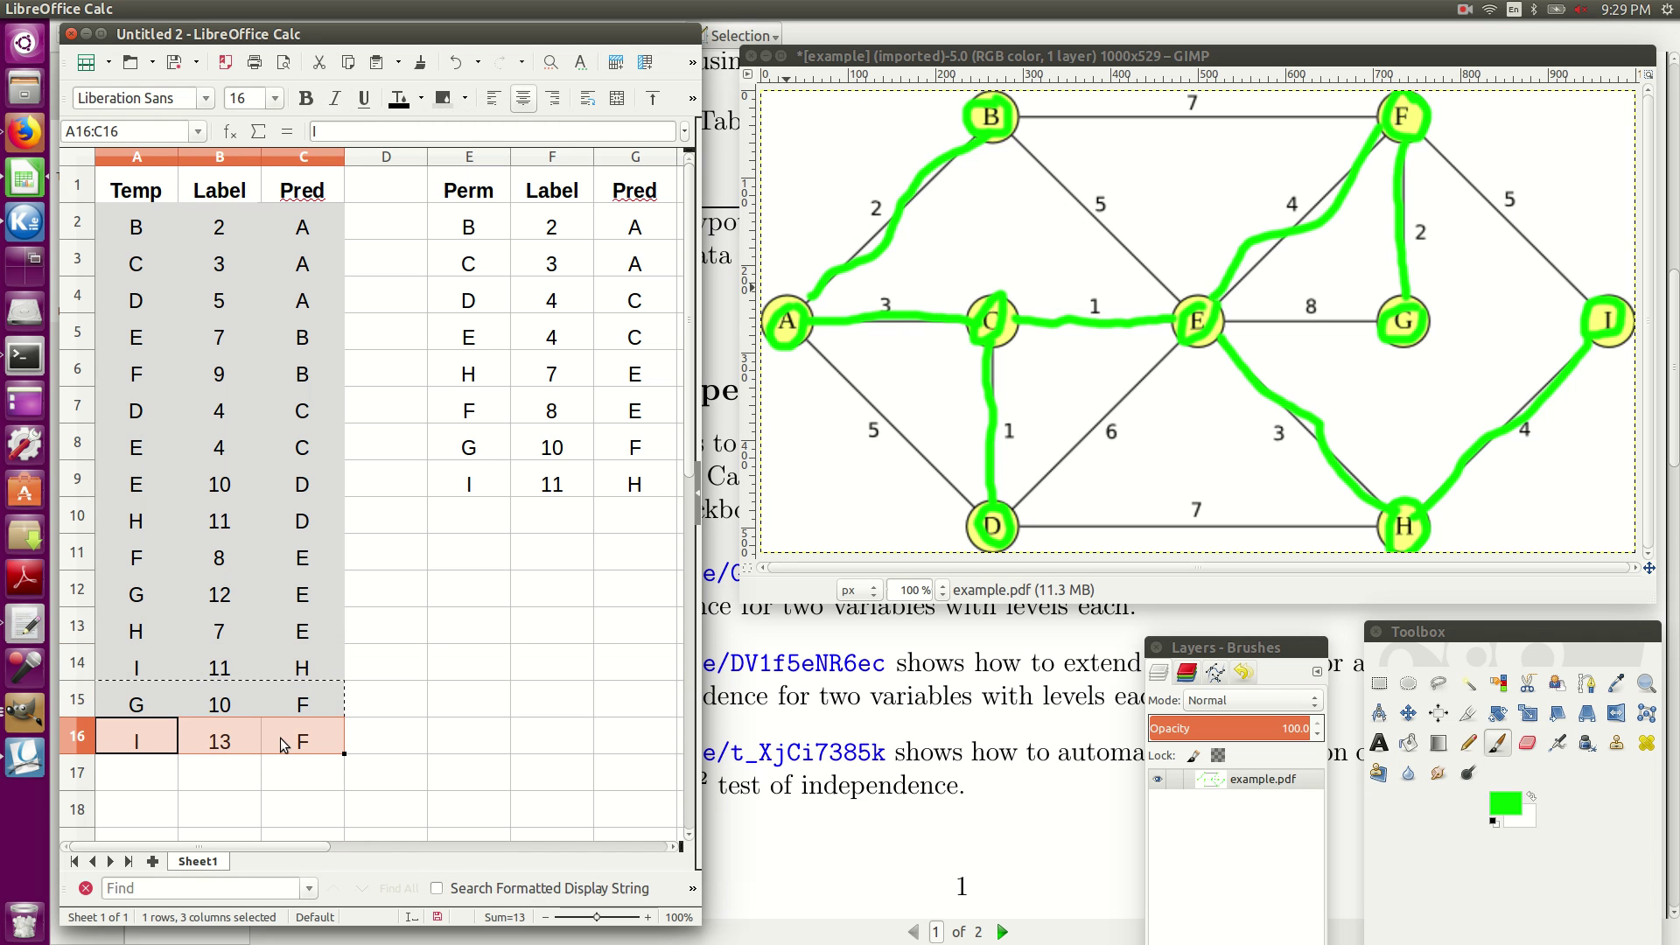
left_click(453, 101)
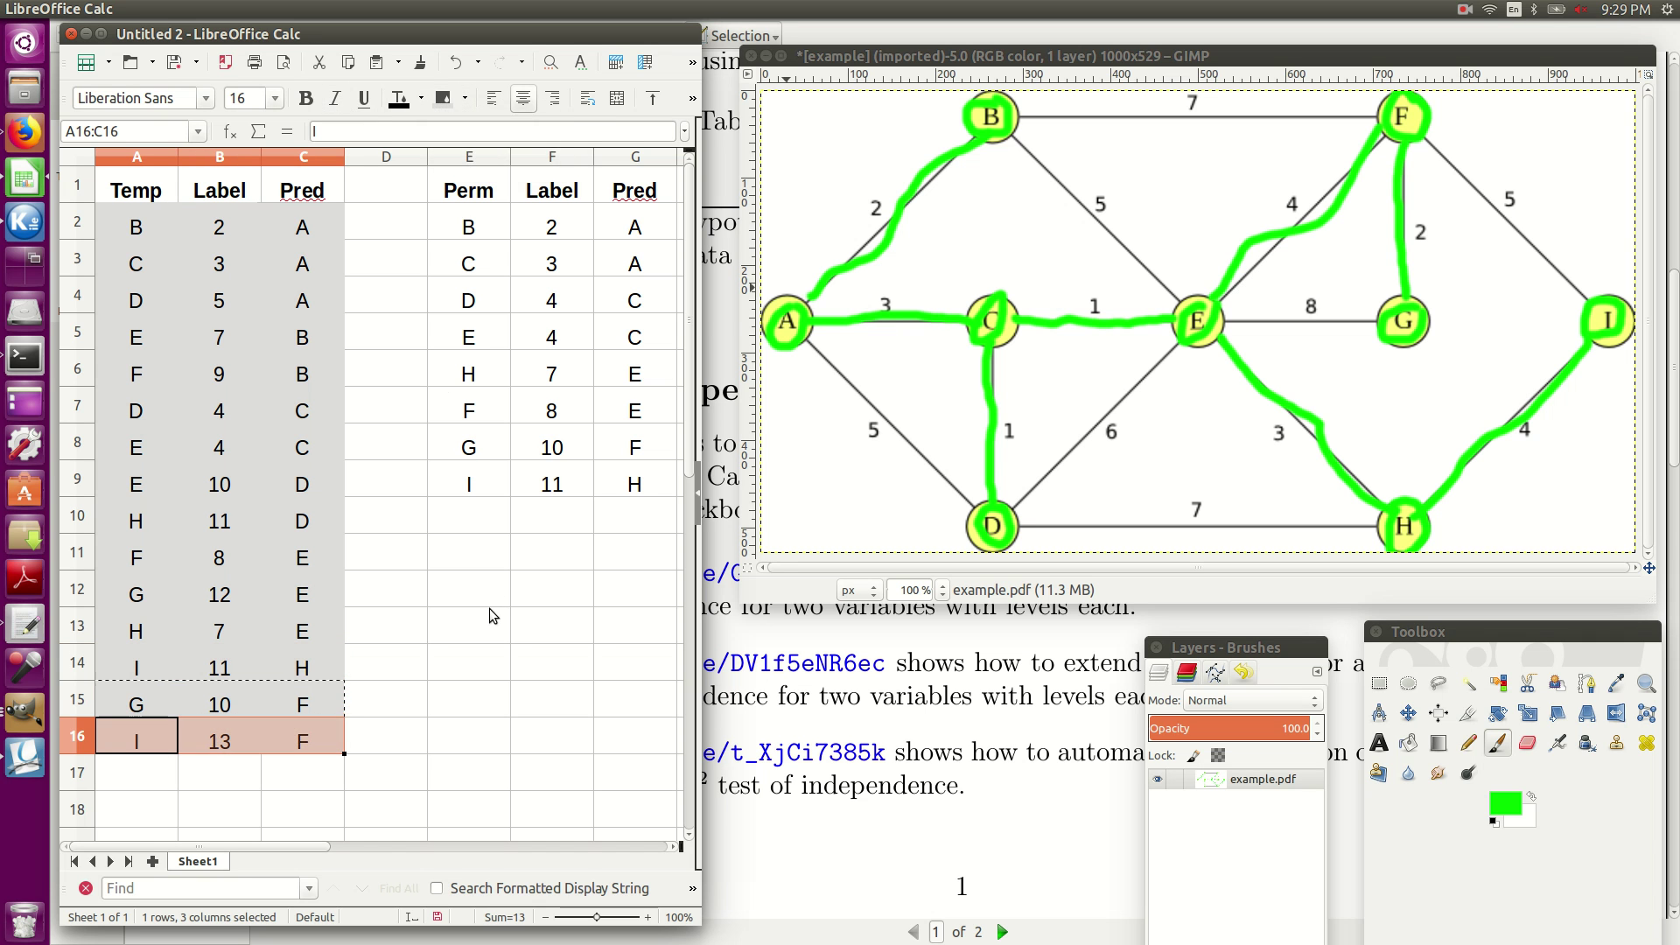
left_click(480, 665)
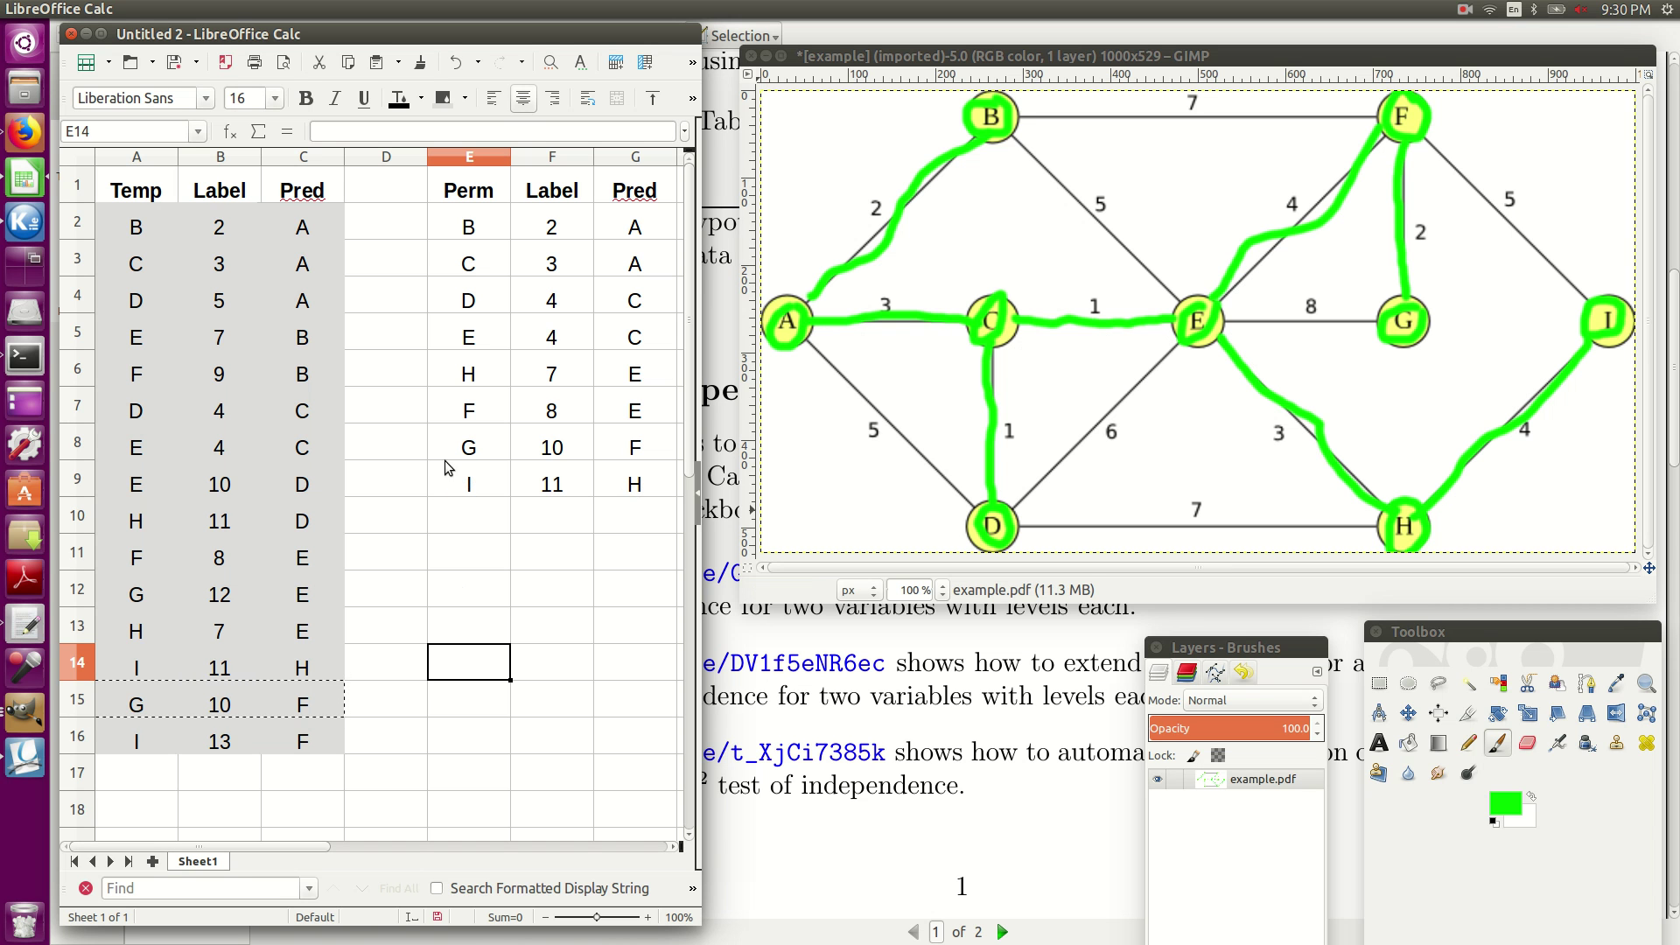
Fill the Perm rows I 11 H, H 7 E, E 4 C and C 3 A with yellow
left_click_drag(465, 487, 618, 493)
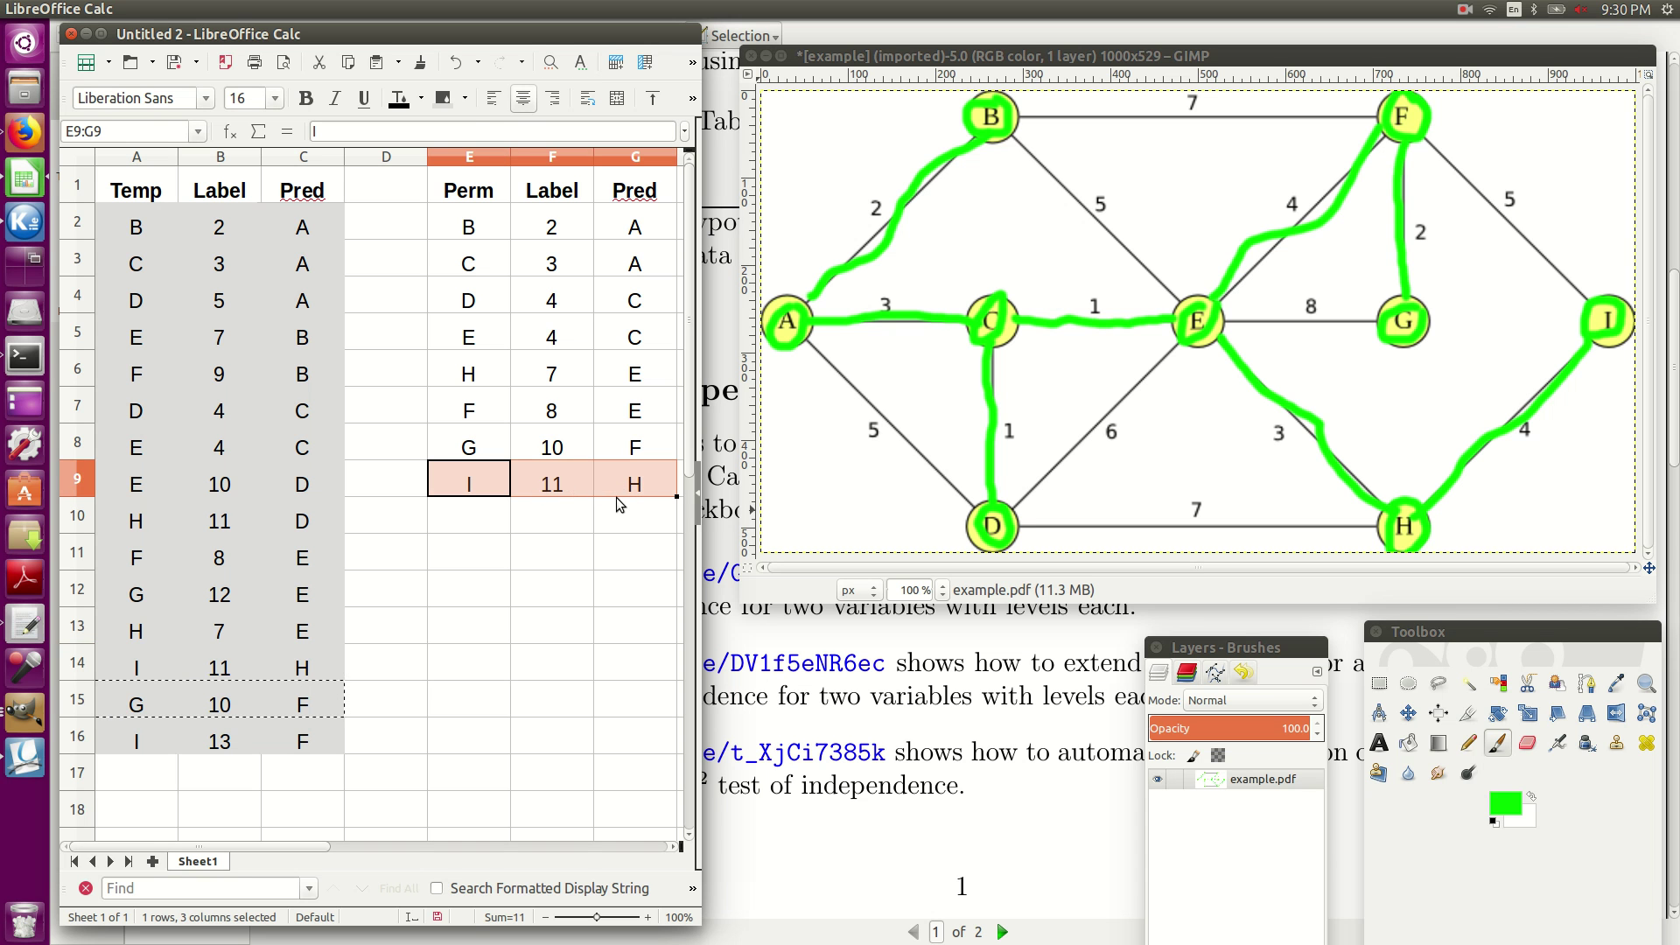
left_click(465, 105)
left_click(450, 262)
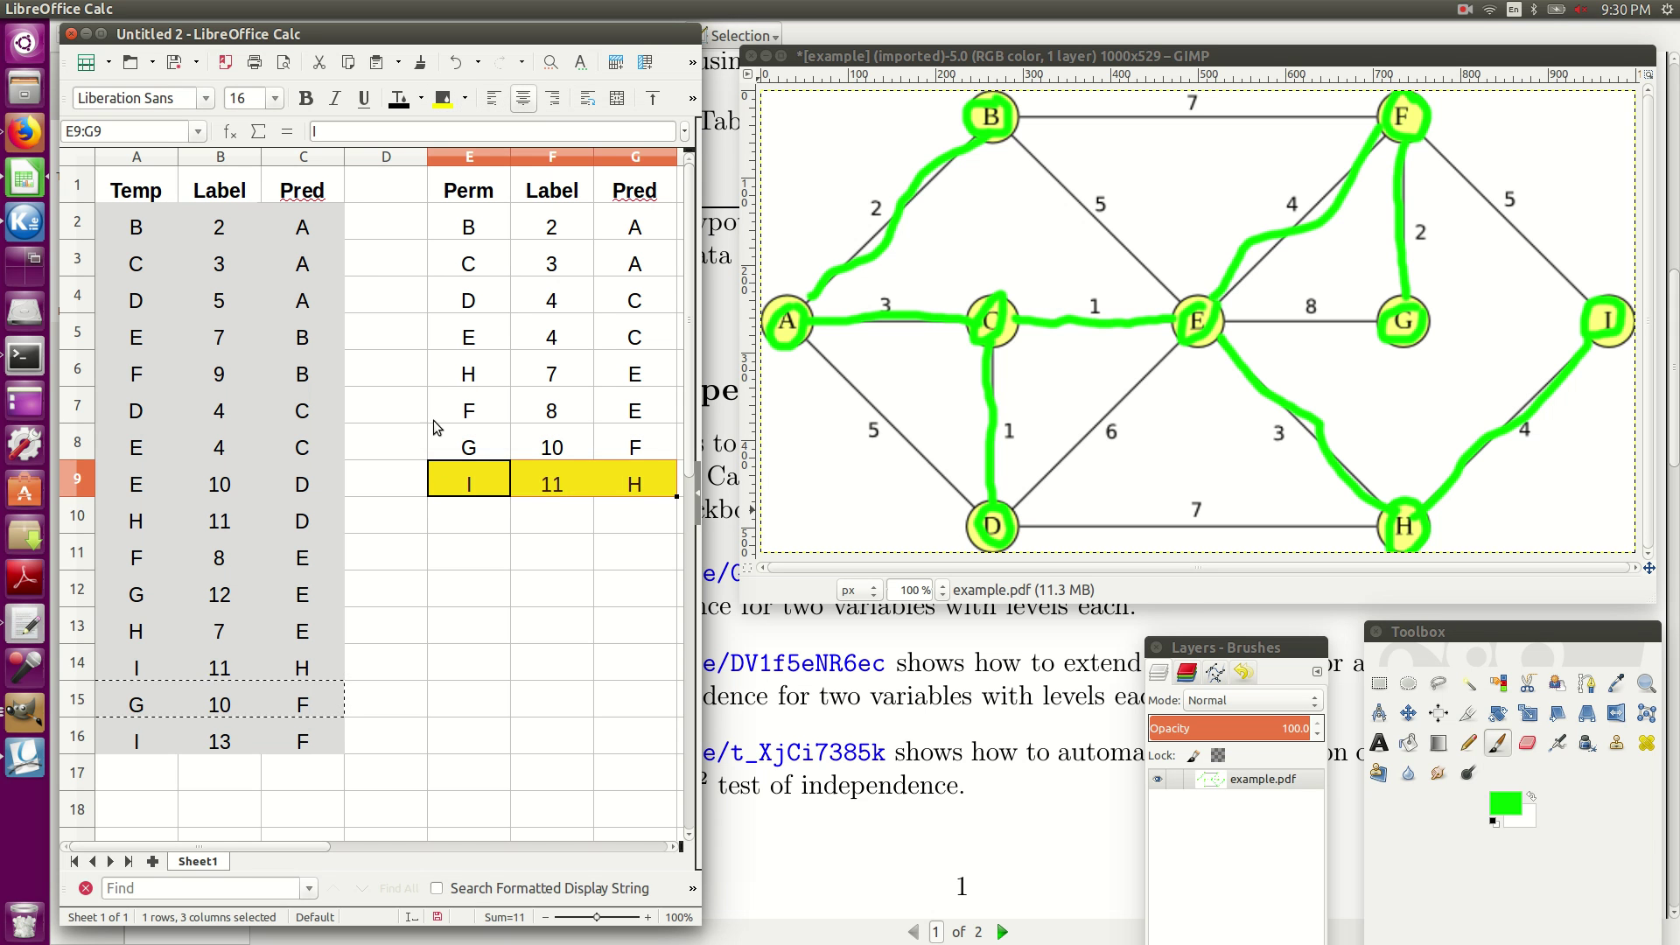
left_click(459, 535)
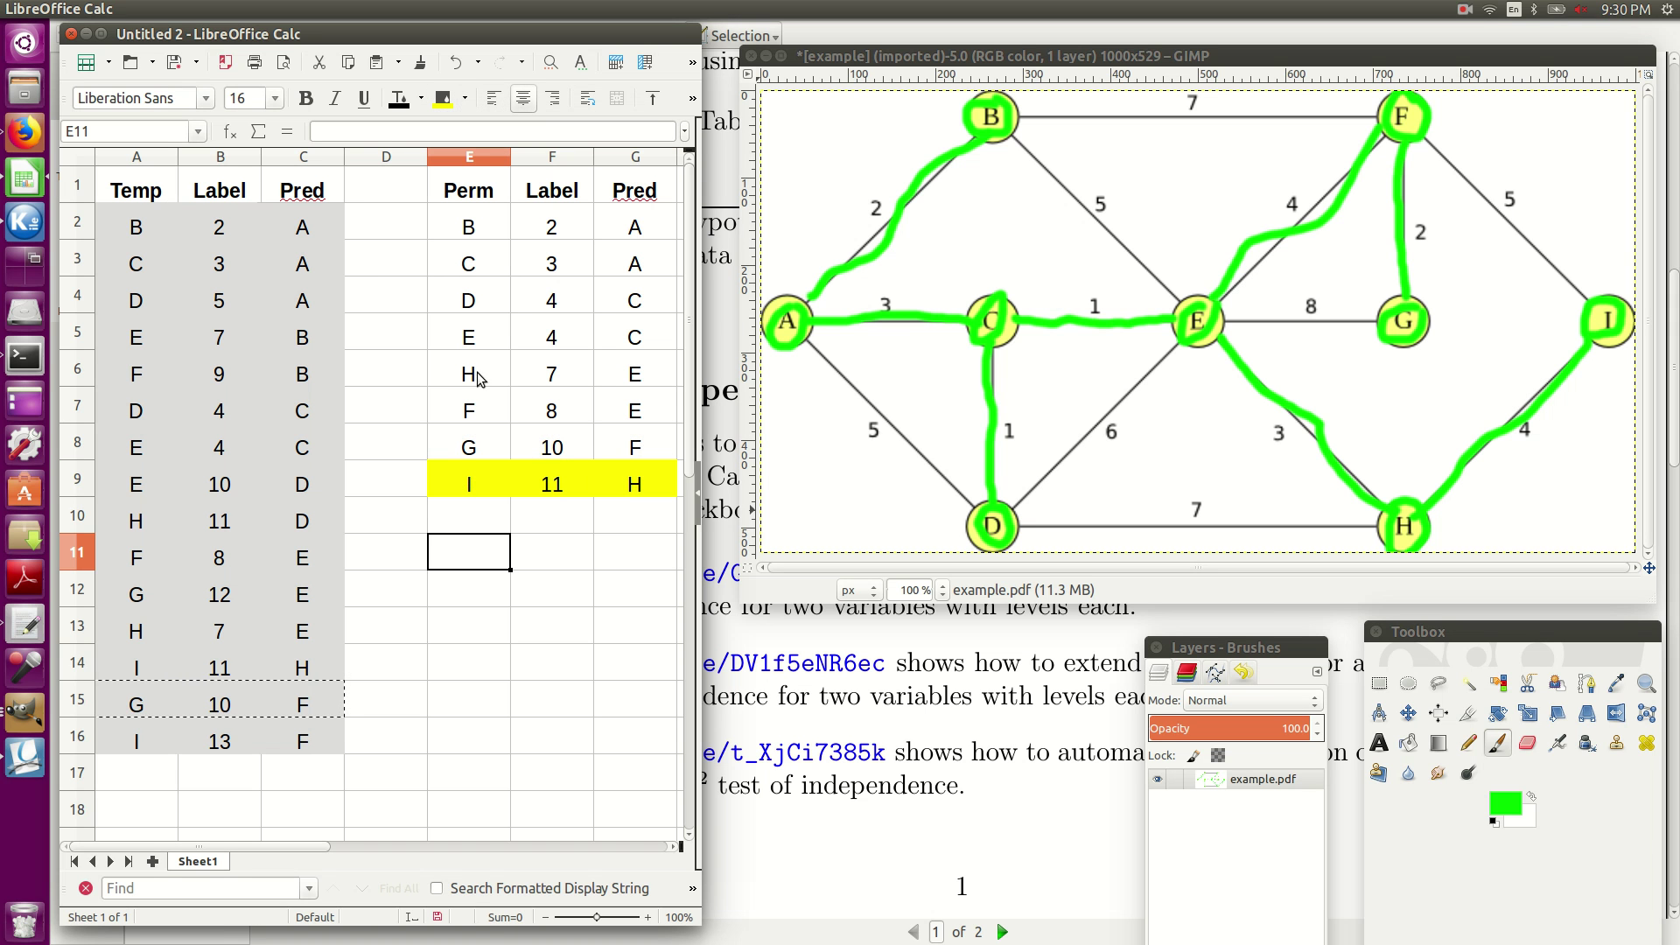
left_click_drag(461, 376, 608, 378)
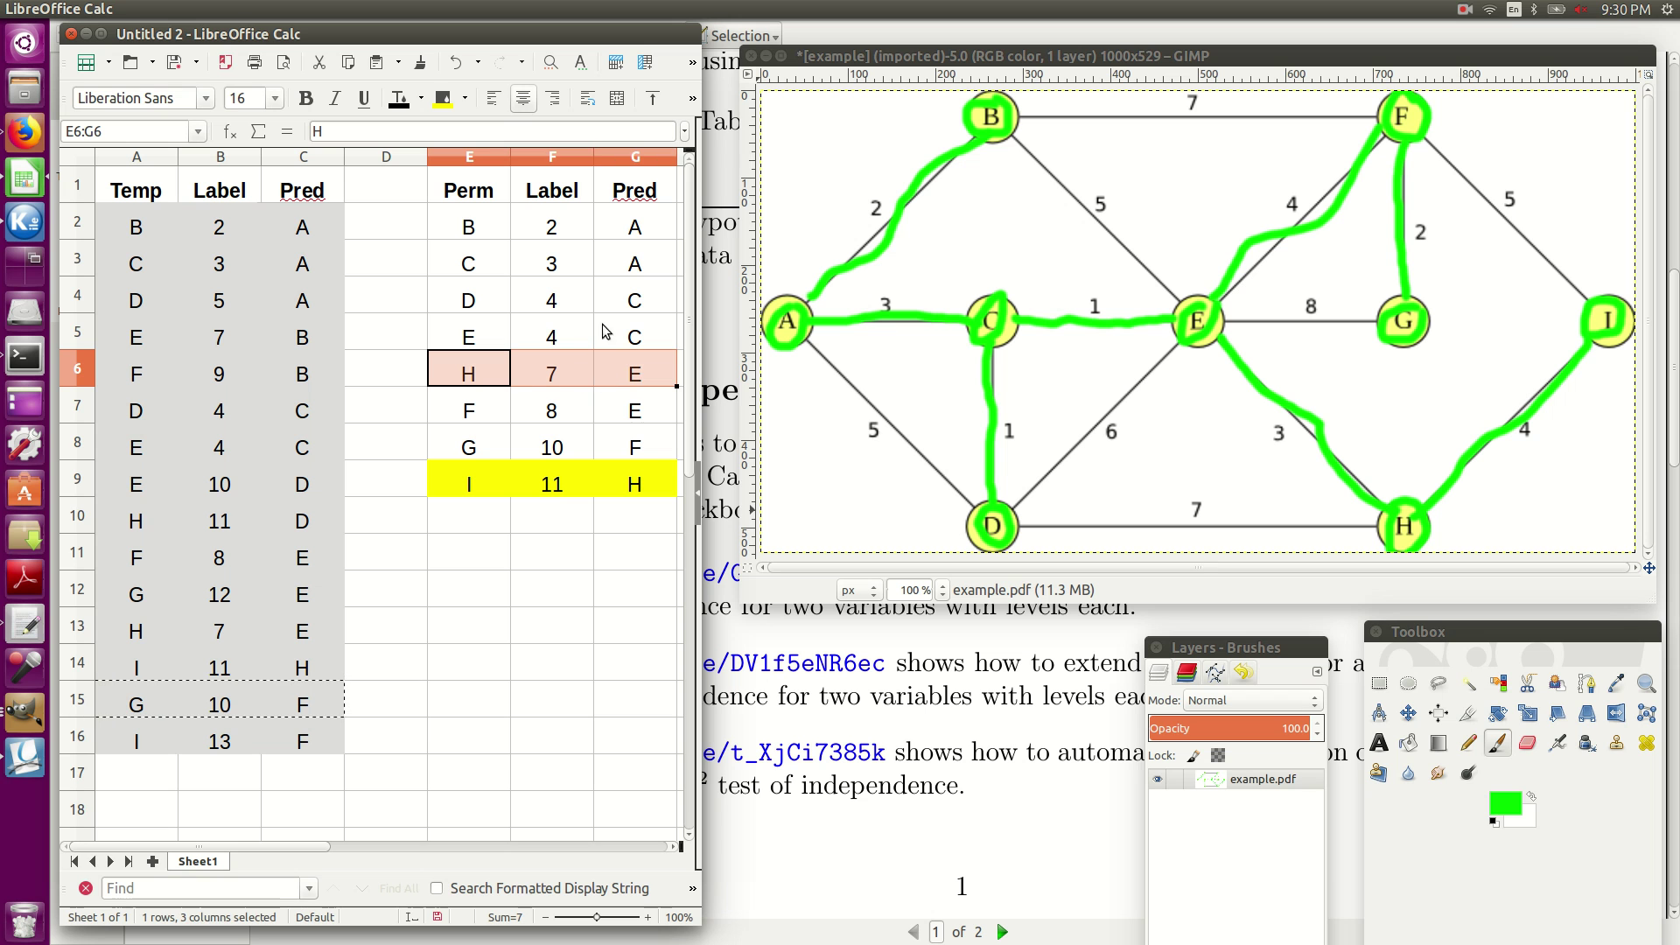
left_click(443, 99)
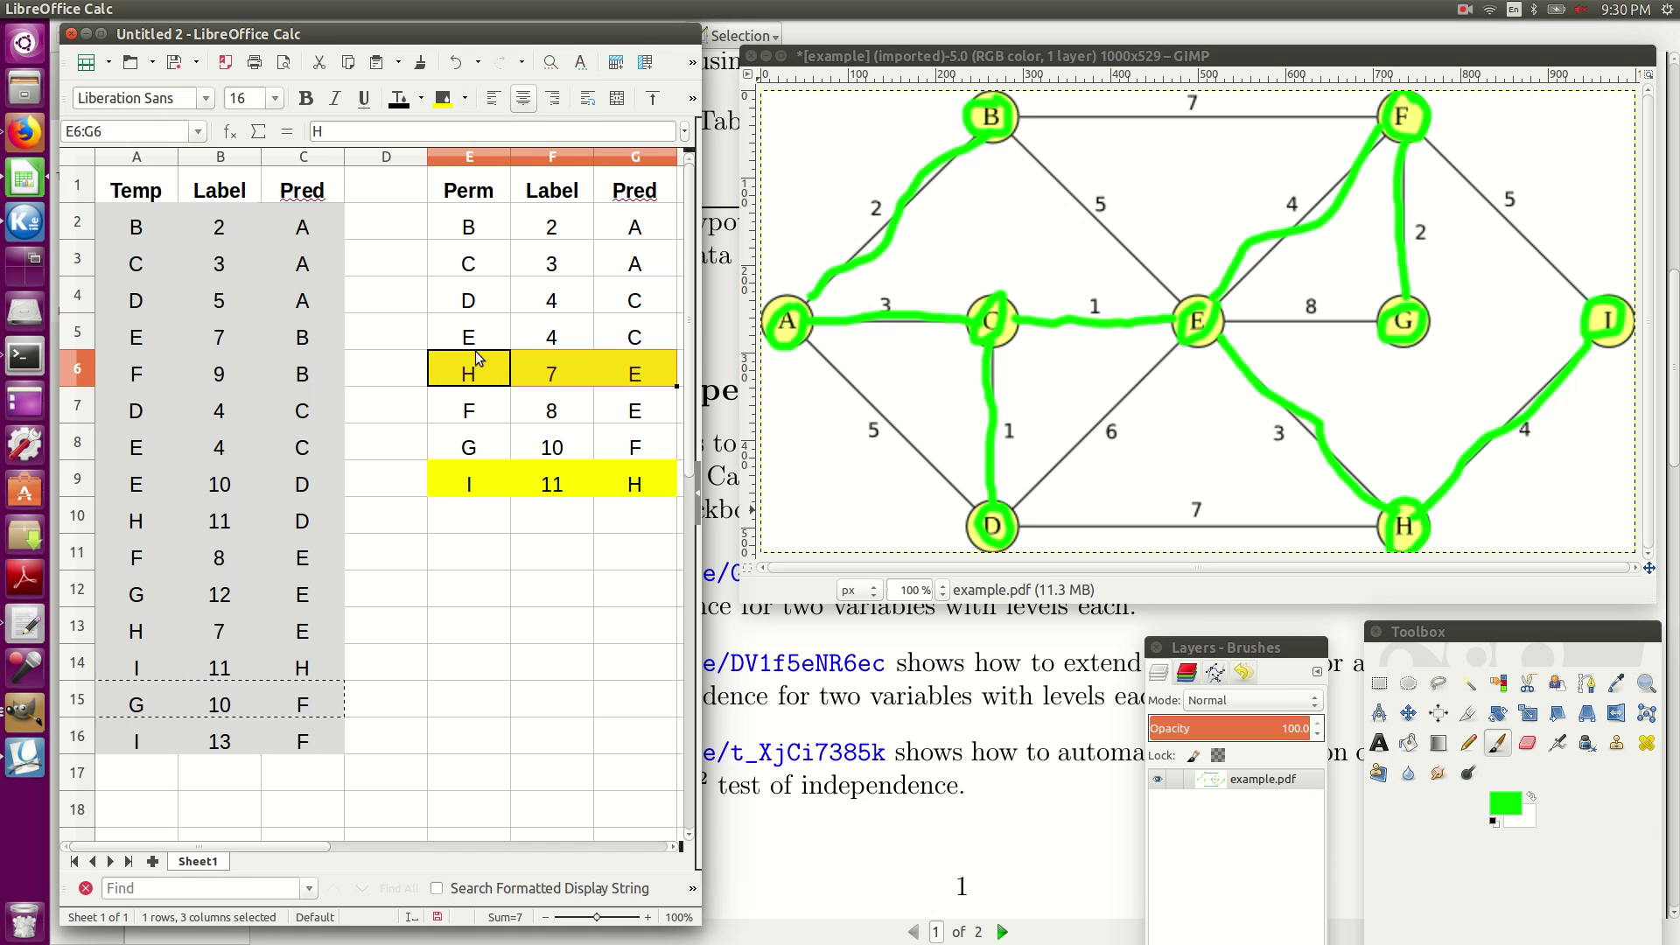
left_click_drag(474, 337, 652, 337)
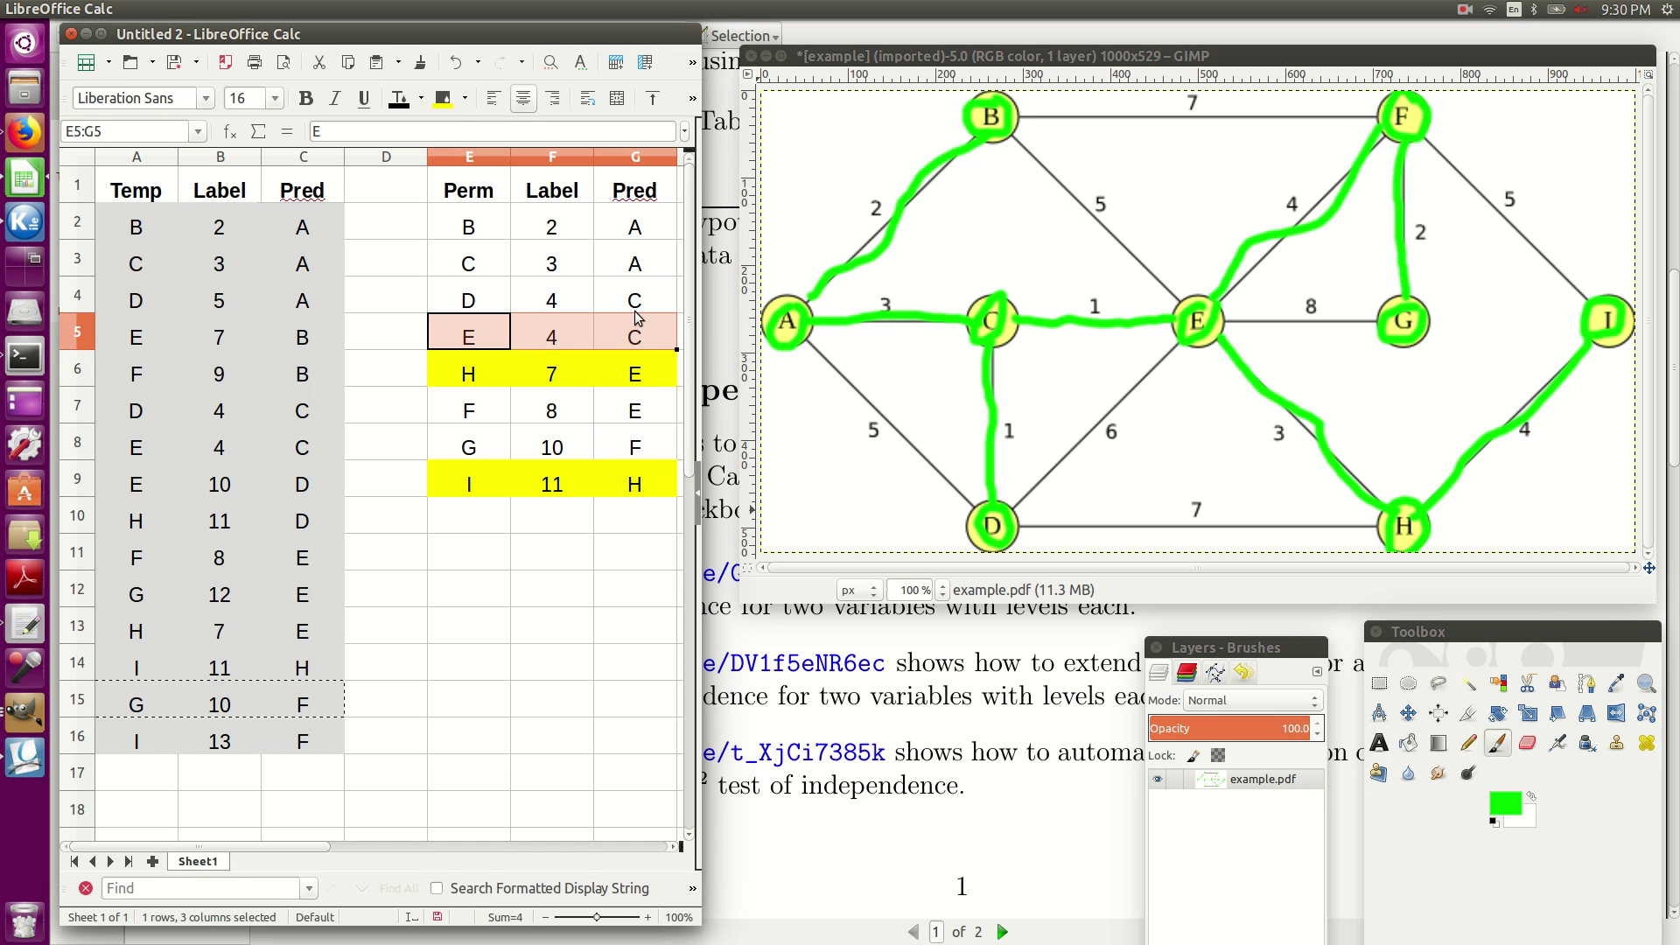
left_click(443, 99)
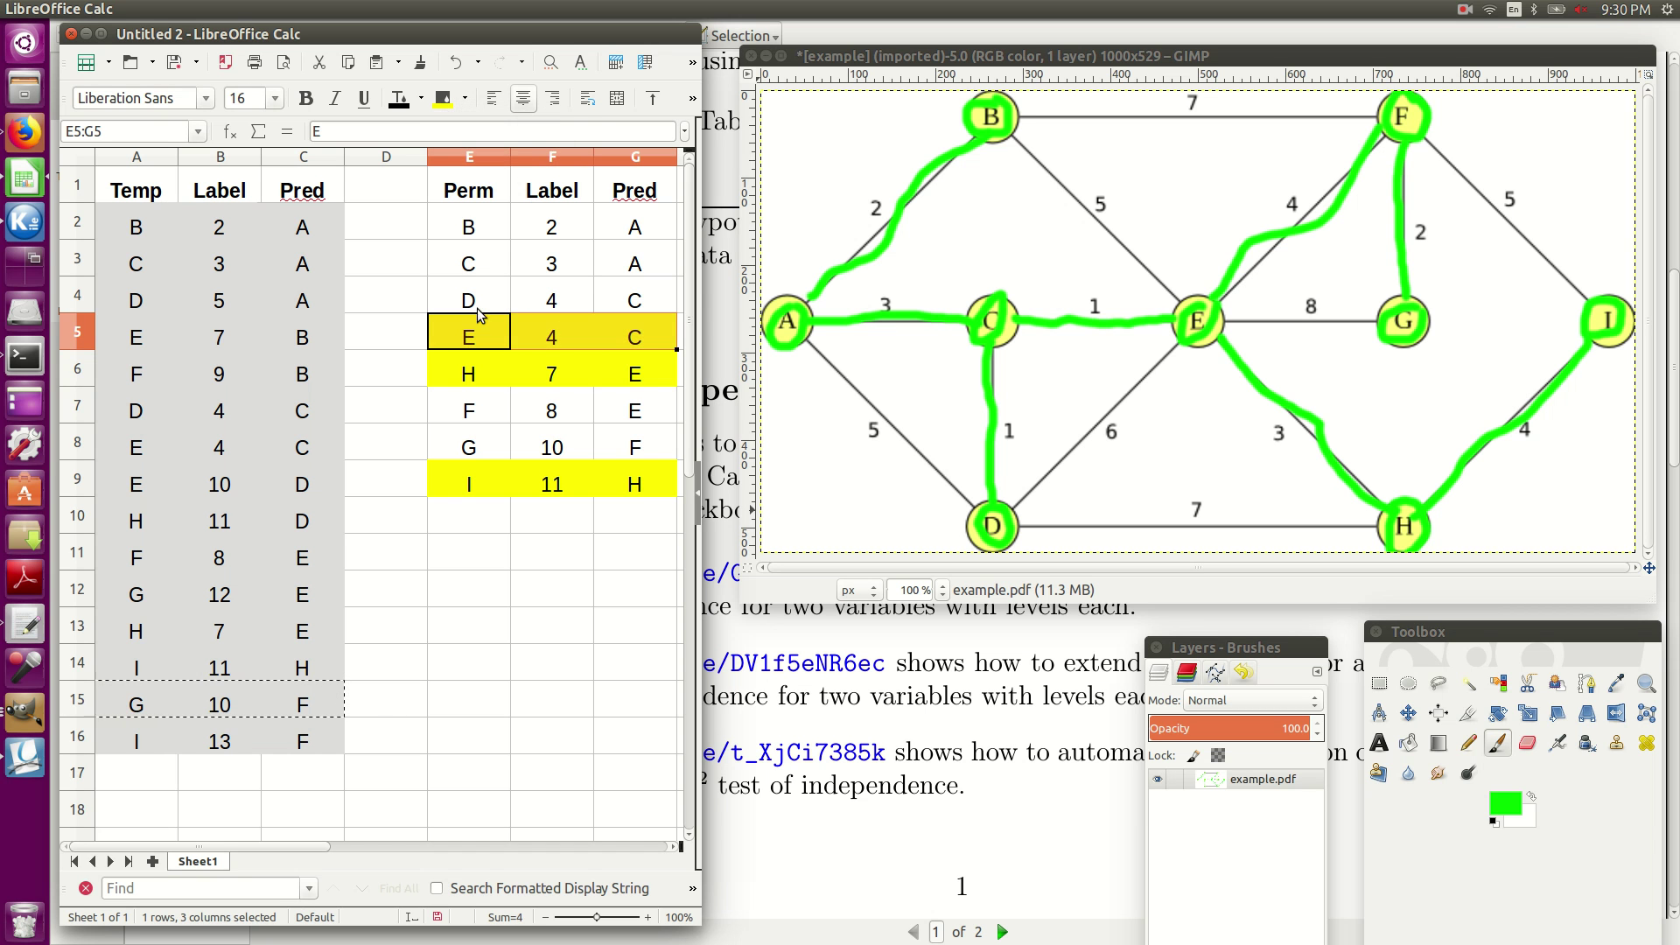
left_click_drag(470, 264, 618, 265)
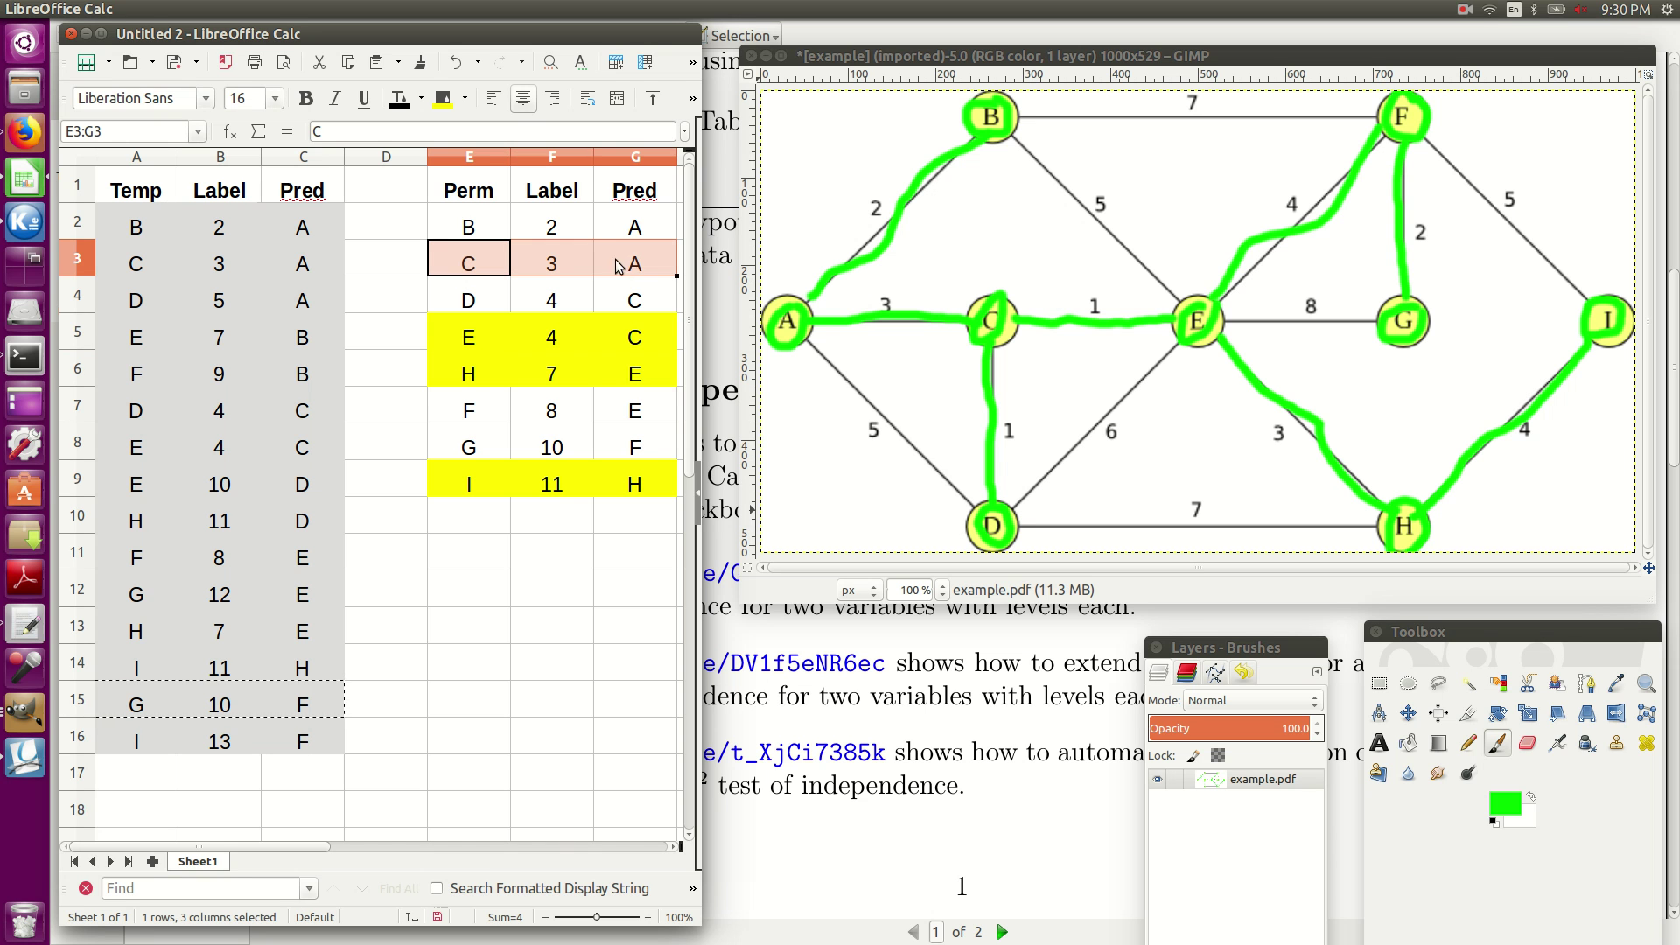
left_click(443, 99)
left_click(457, 604)
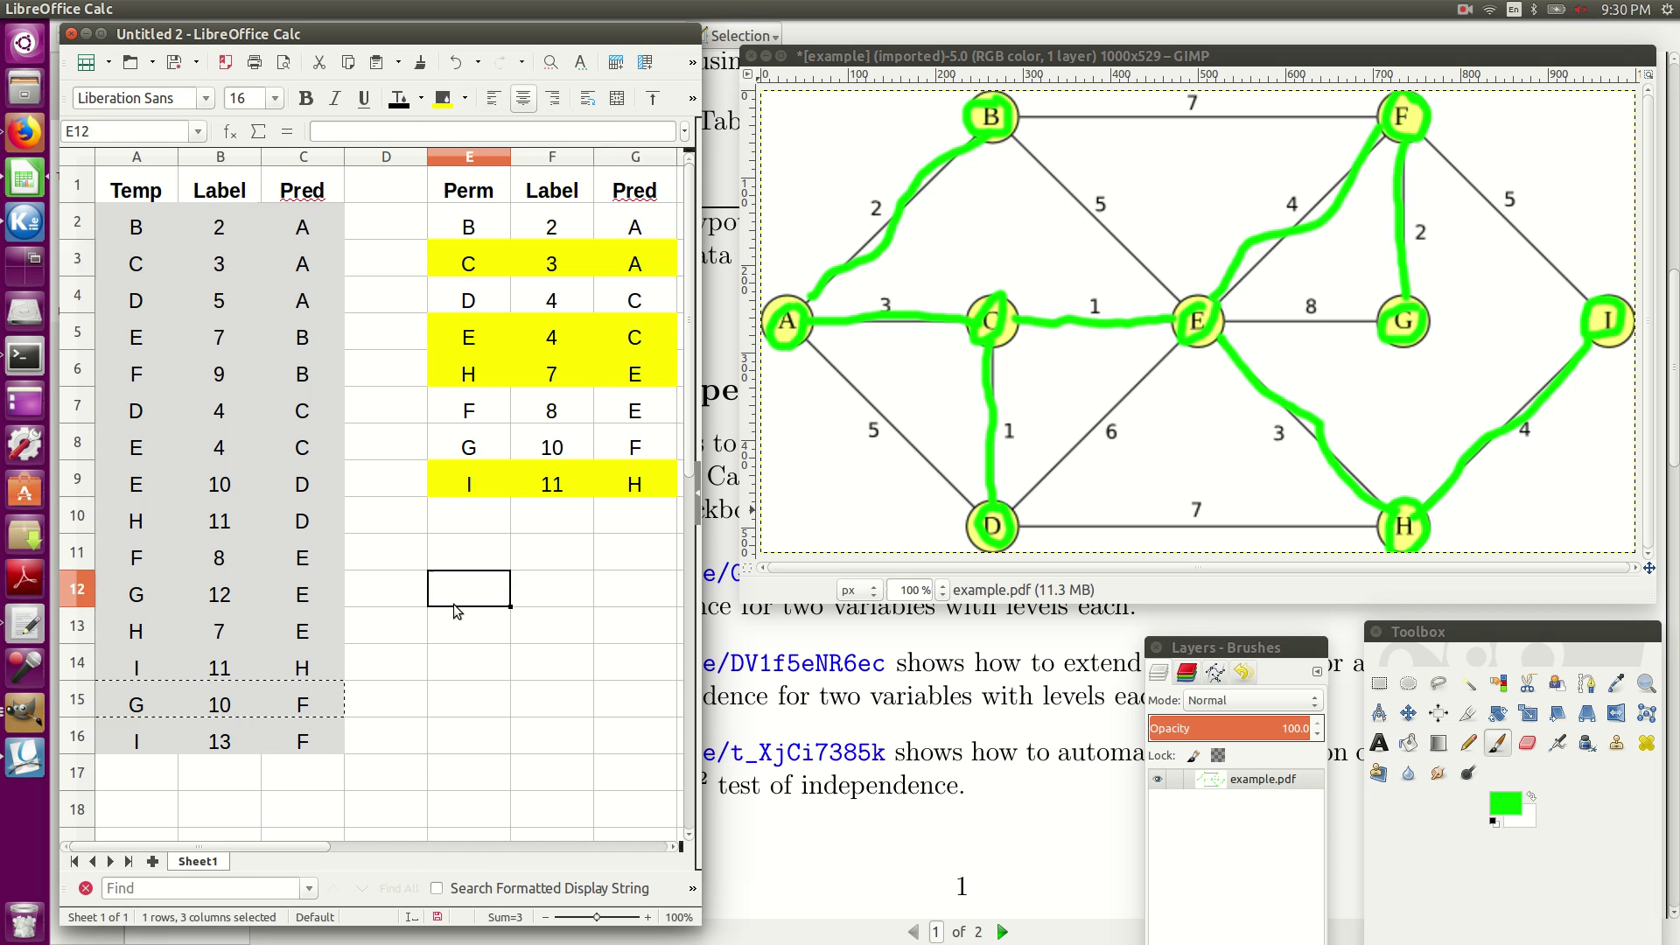